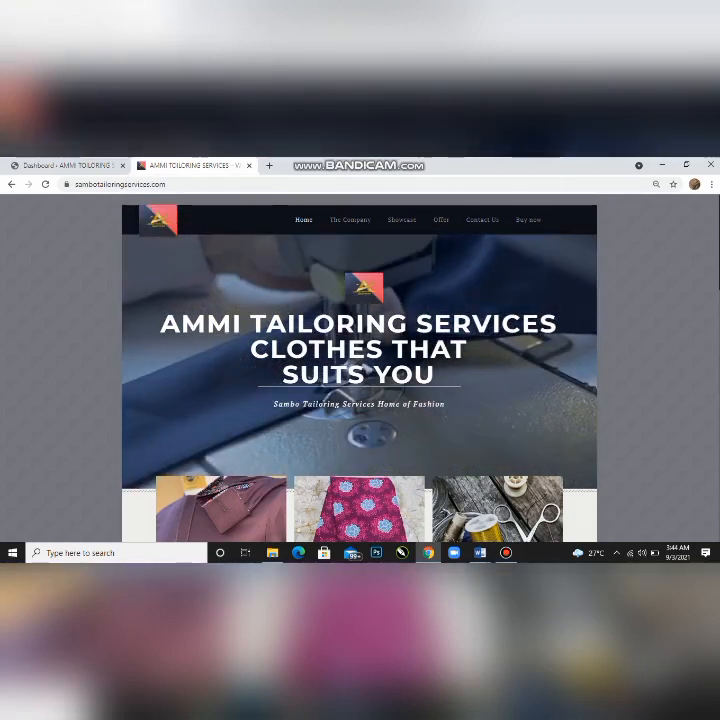
- Look over the tailoring website's home page, including its product boxes and services section, and compare it with the WordPress dashboard
scroll(715, 336, "down", 1)
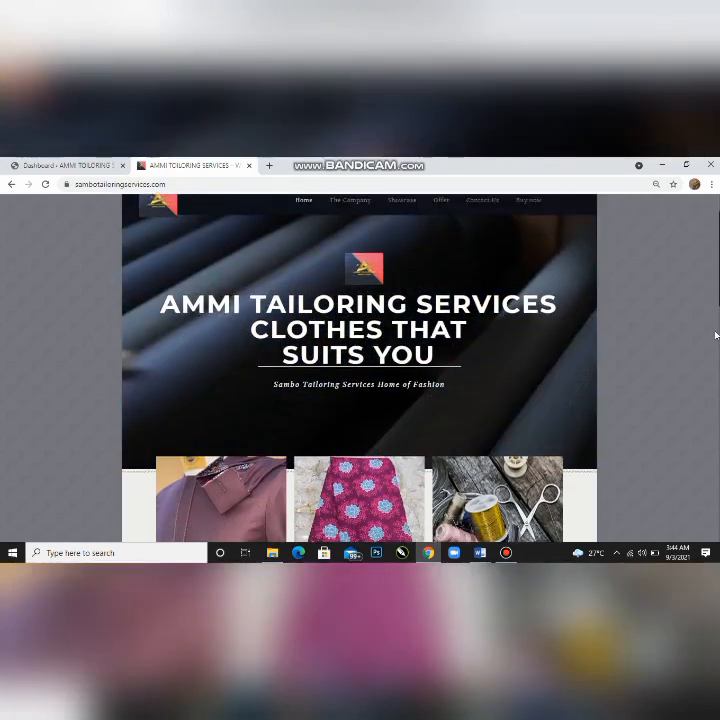
scroll(715, 336, "down", 2)
scroll(707, 373, "down", 1)
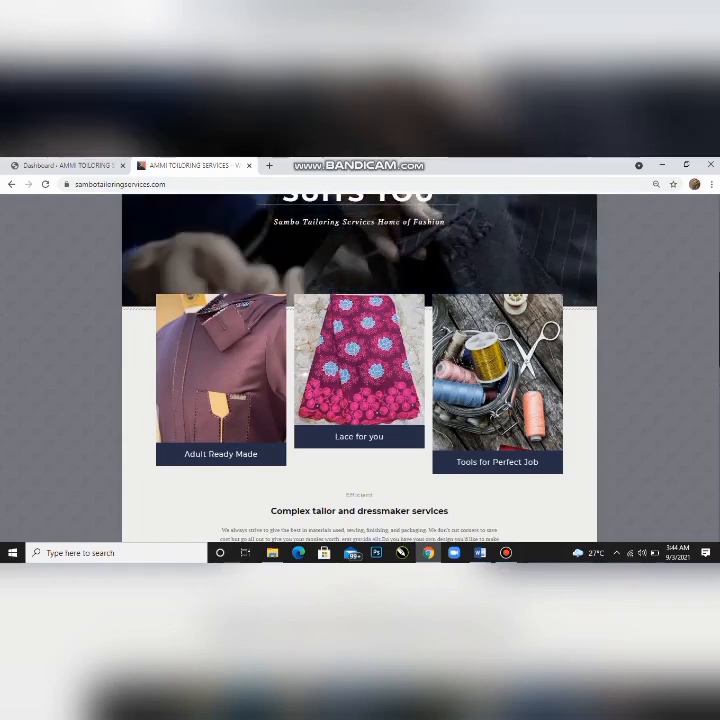
scroll(601, 390, "down", 2)
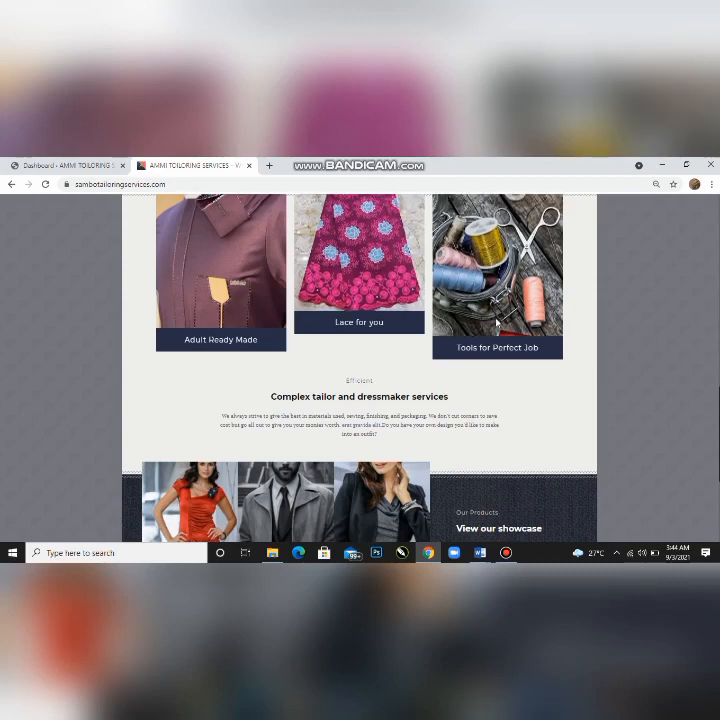
scroll(400, 280, "up", 3)
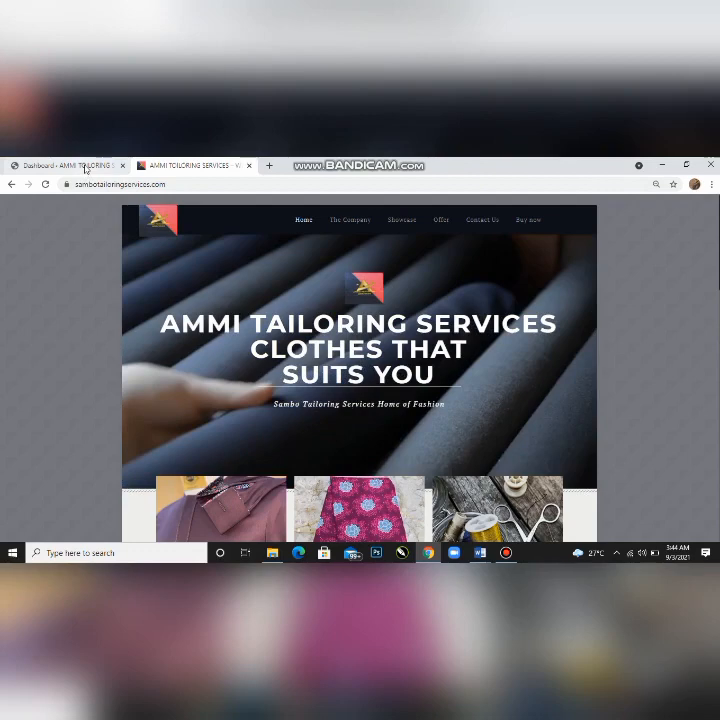
left_click(82, 167)
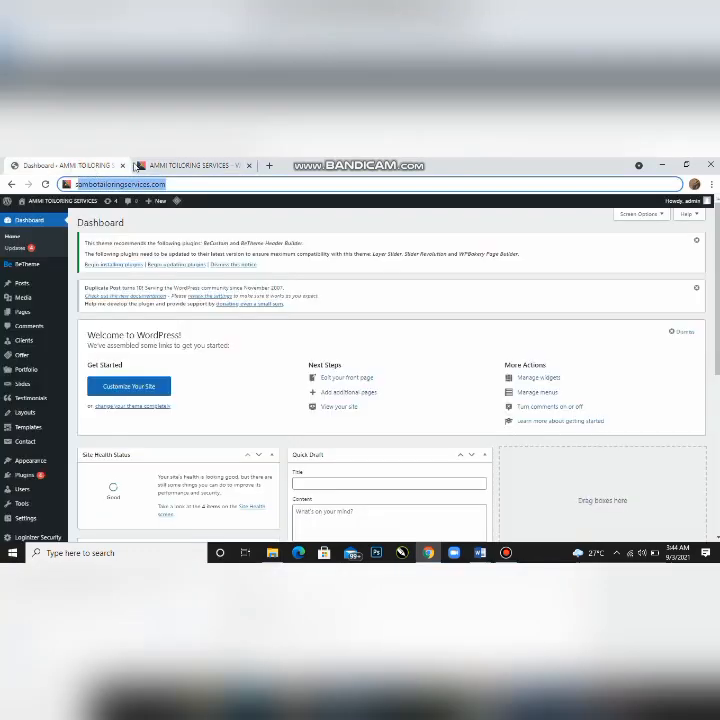
left_click(185, 165)
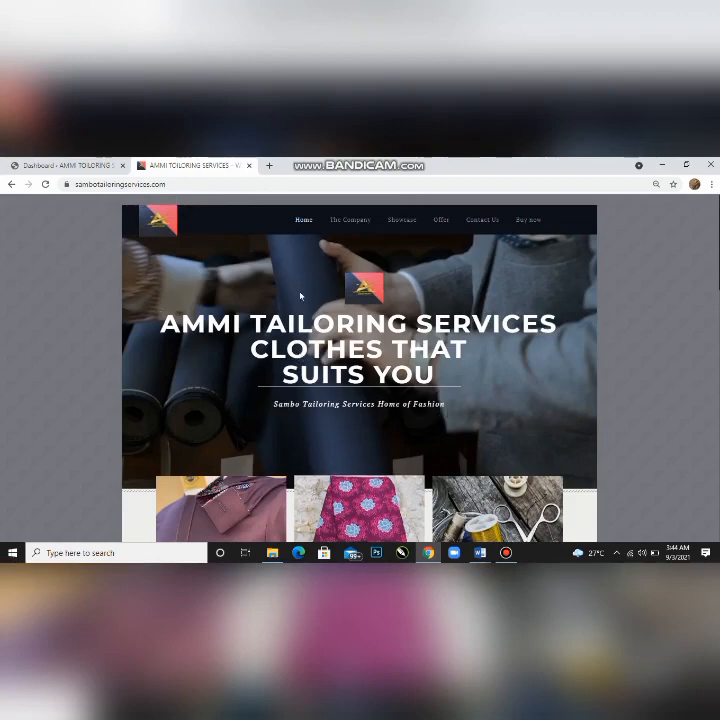
- Load the site's WordPress dashboard from the address sambotailoringservices.com/wp-admin/
left_click(67, 165)
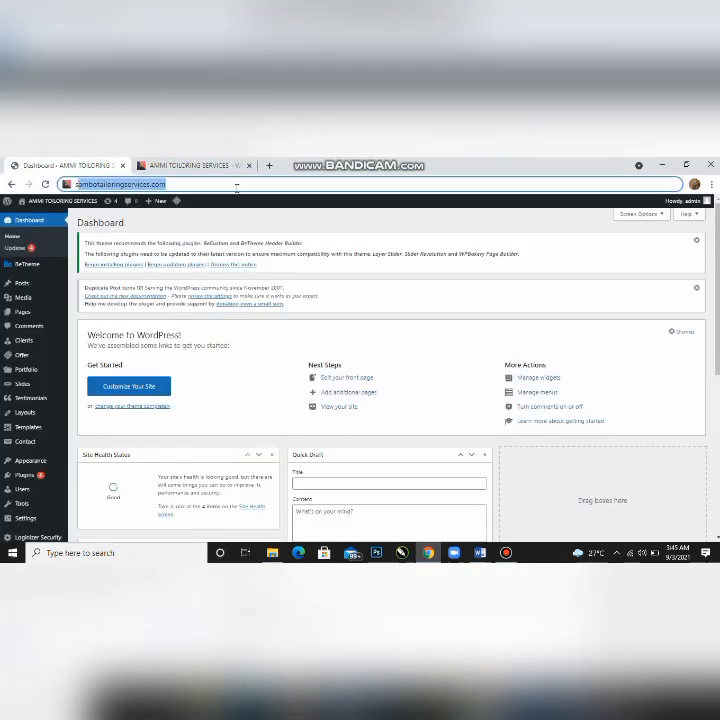
left_click(184, 185)
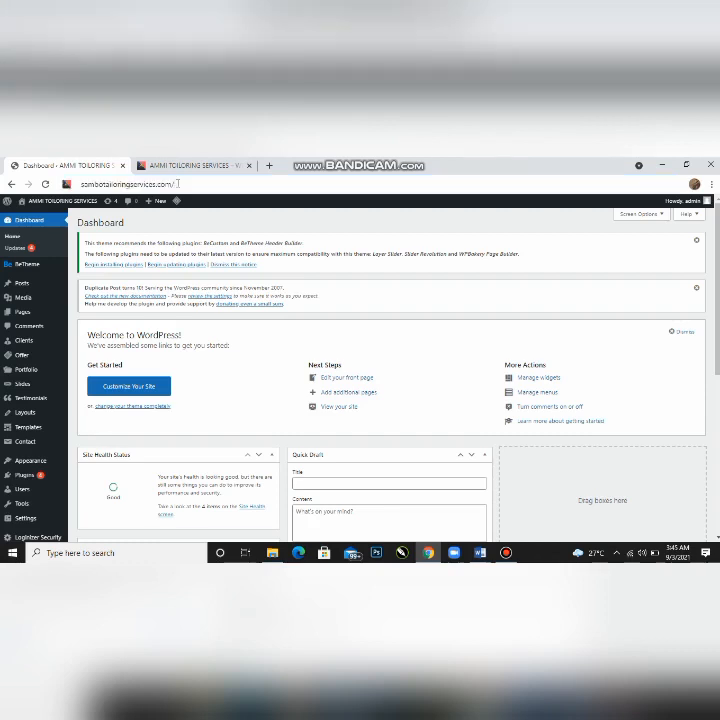
type("/wp")
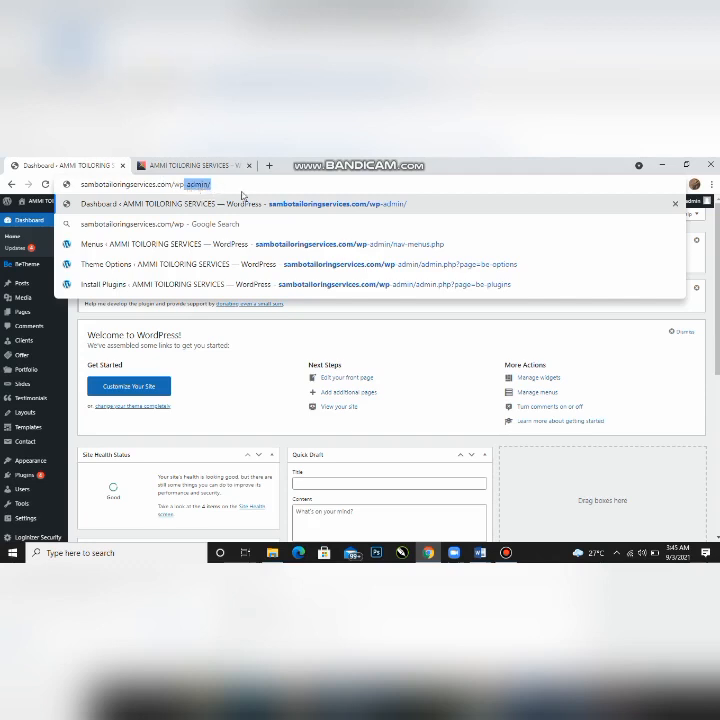
left_click(239, 186)
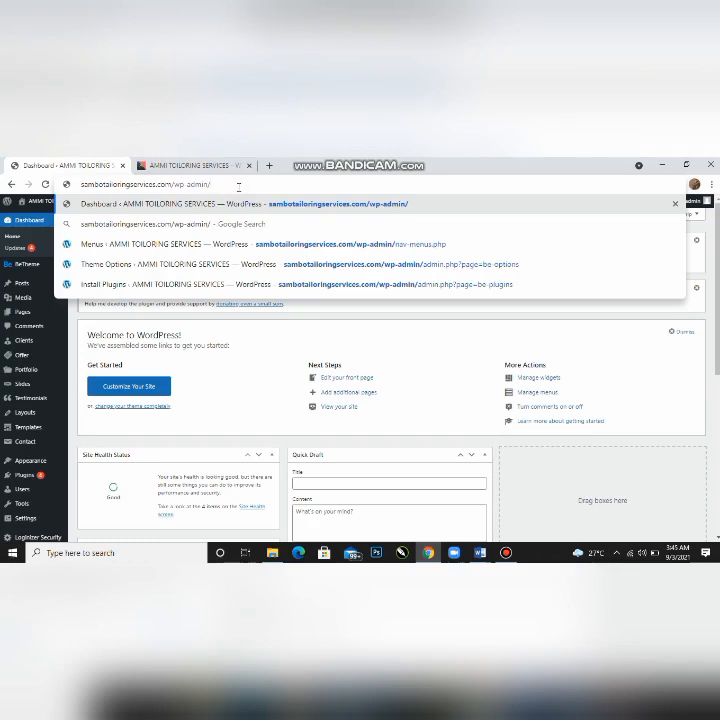
key("Return")
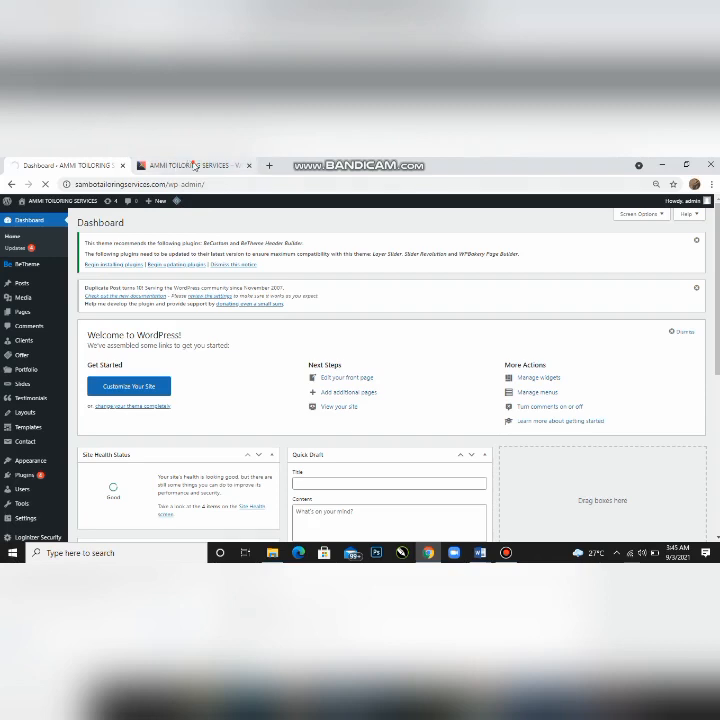
- Review The Company page of the live site from header to history section, and return to the home page
left_click(192, 166)
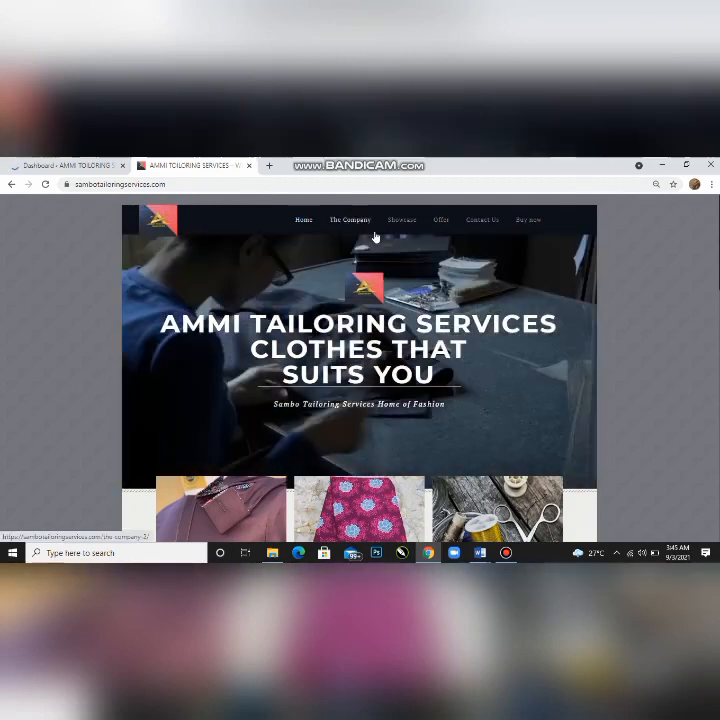
left_click(375, 236)
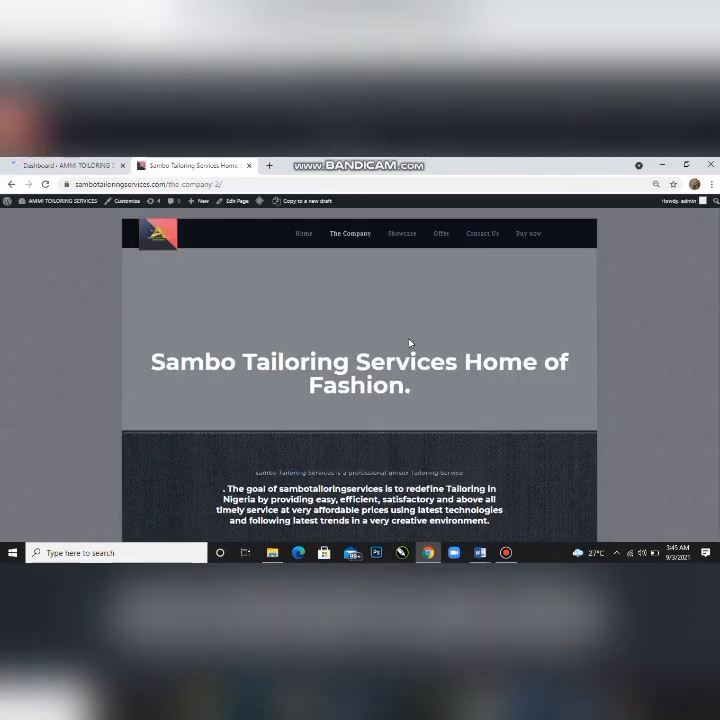
scroll(409, 343, "down", 5)
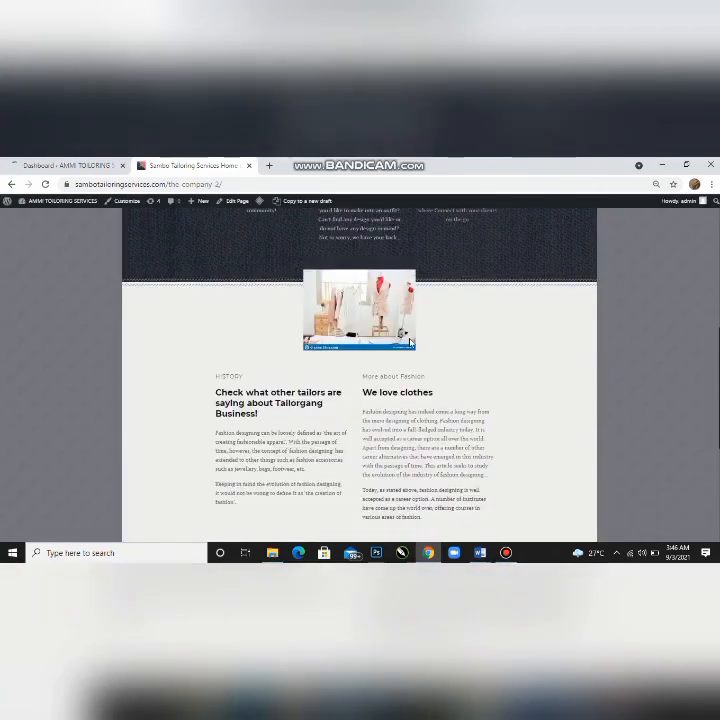
scroll(409, 343, "down", 6)
scroll(409, 343, "up", 10)
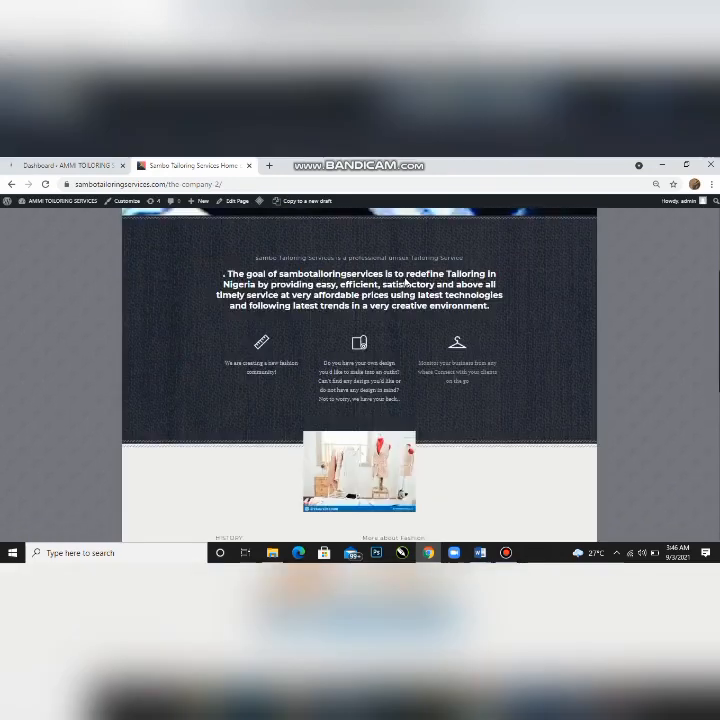
scroll(404, 281, "up", 3)
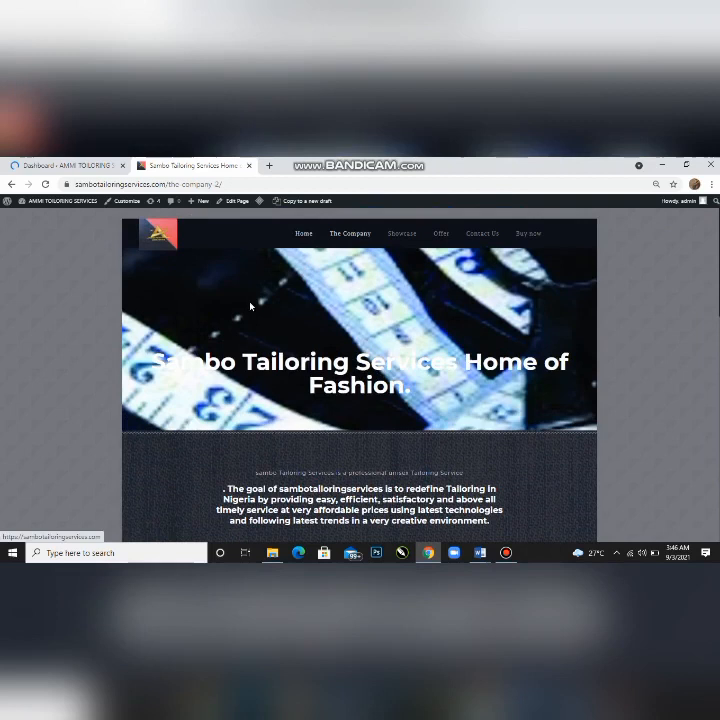
left_click(251, 306)
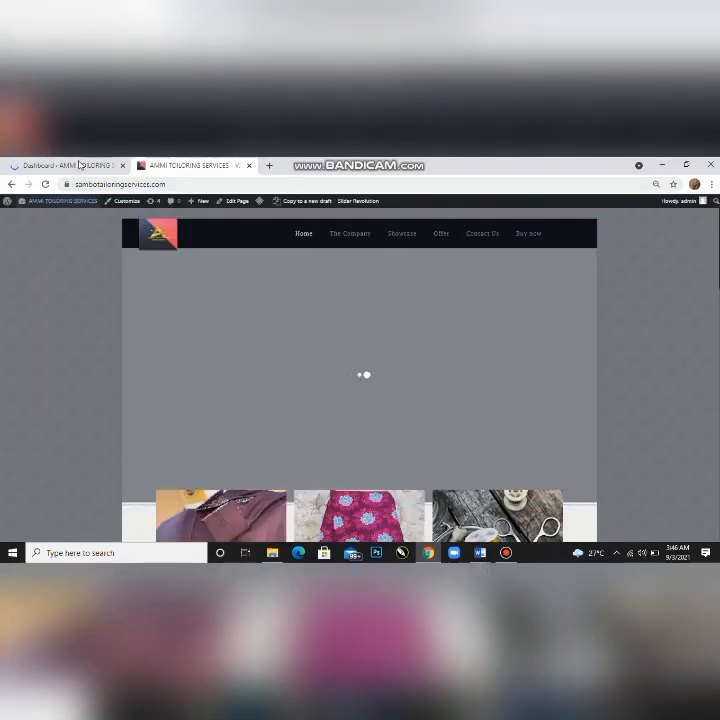
- Compare the WordPress dashboard with the logged-in view of the home page, including its three product boxes
left_click(78, 165)
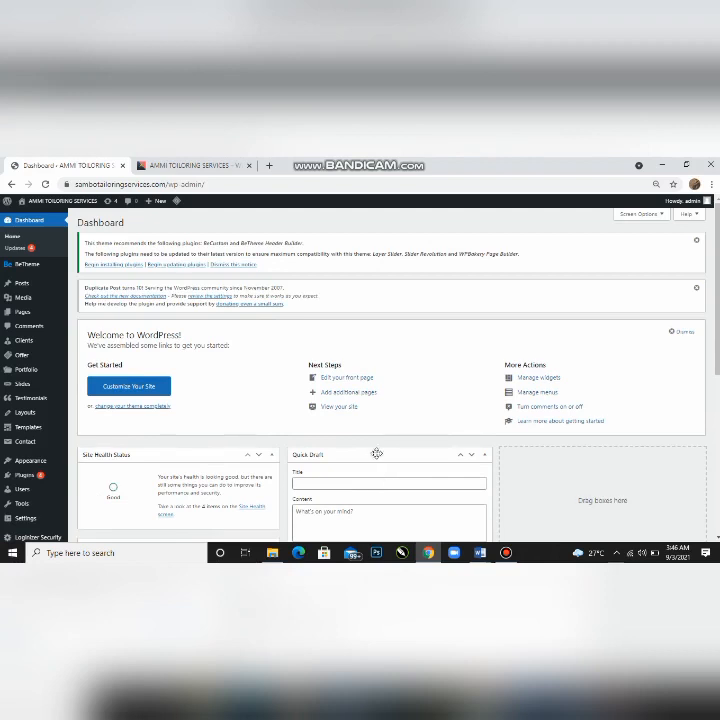
left_click(188, 165)
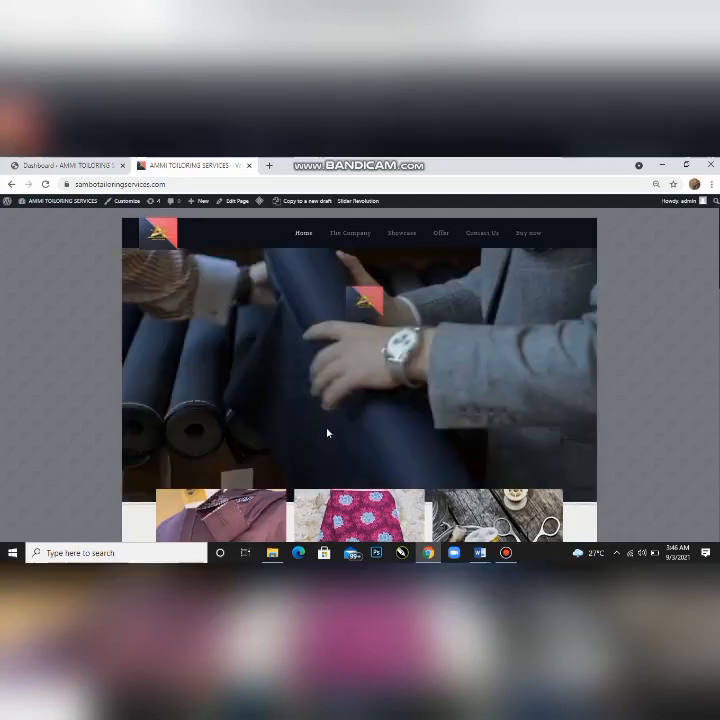
scroll(327, 433, "down", 3)
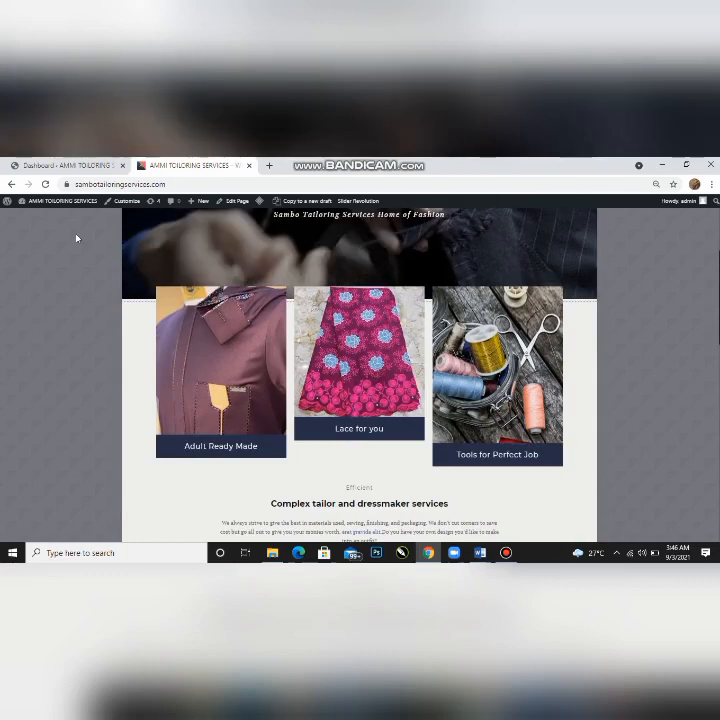
left_click(84, 164)
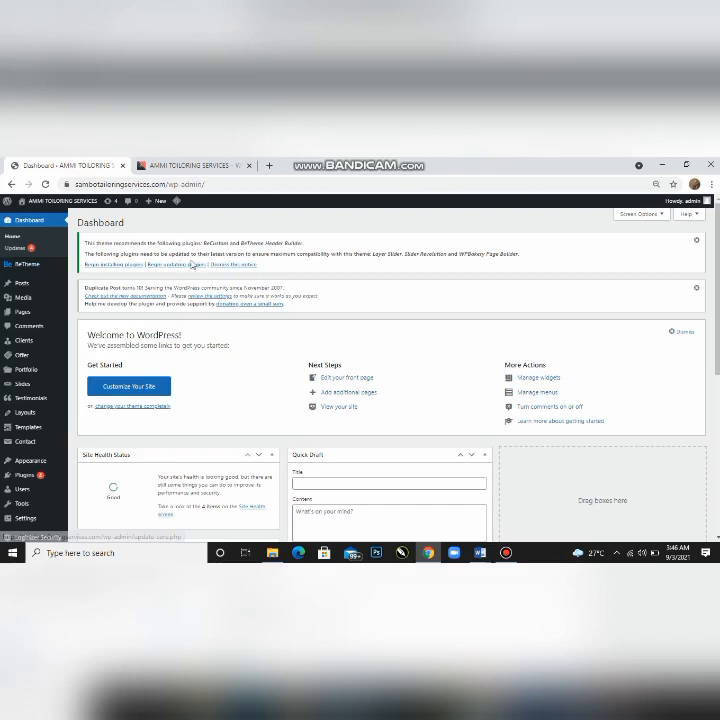
left_click(197, 166)
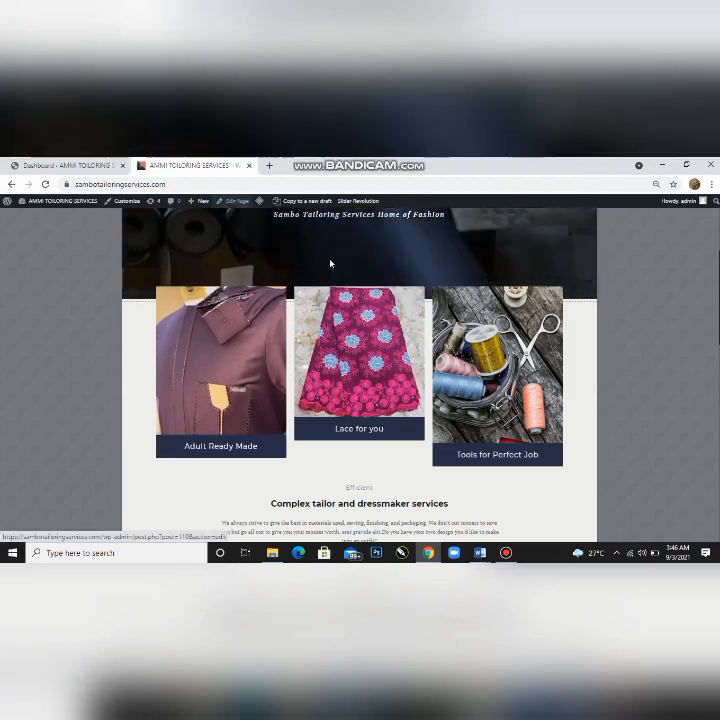
scroll(315, 250, "up", 3)
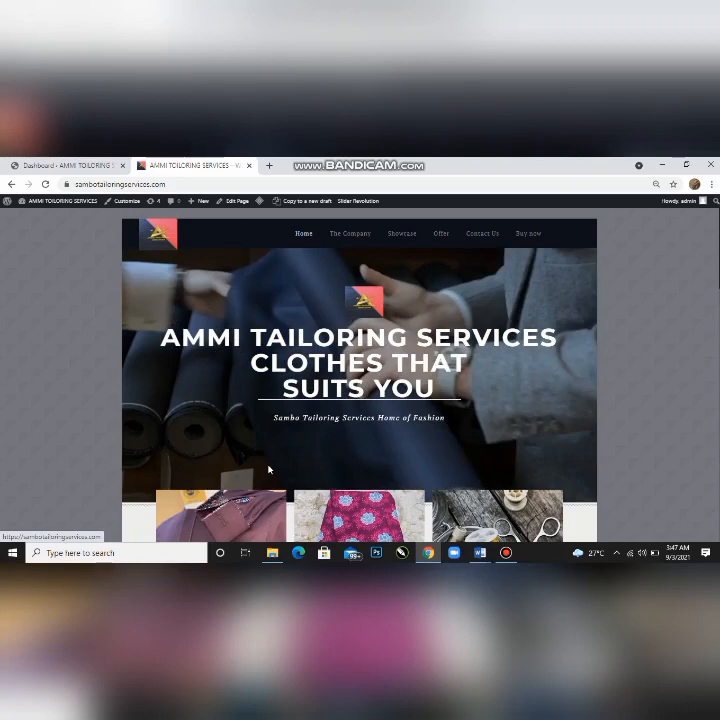
scroll(268, 469, "down", 3)
scroll(254, 264, "up", 3)
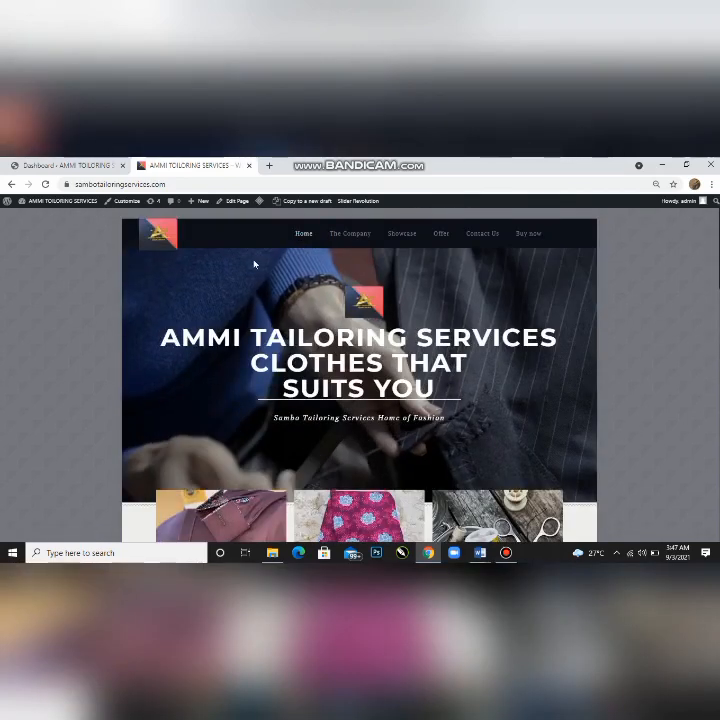
- Open the home page for editing and load sambotailoringservices.com in a separate new tab
left_click(237, 202)
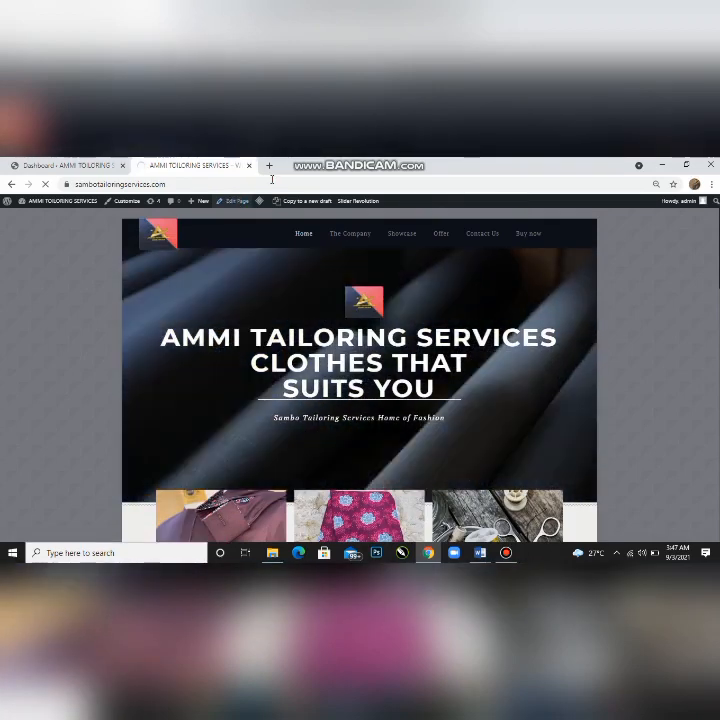
left_click(269, 165)
type("sambotailoringservices.com")
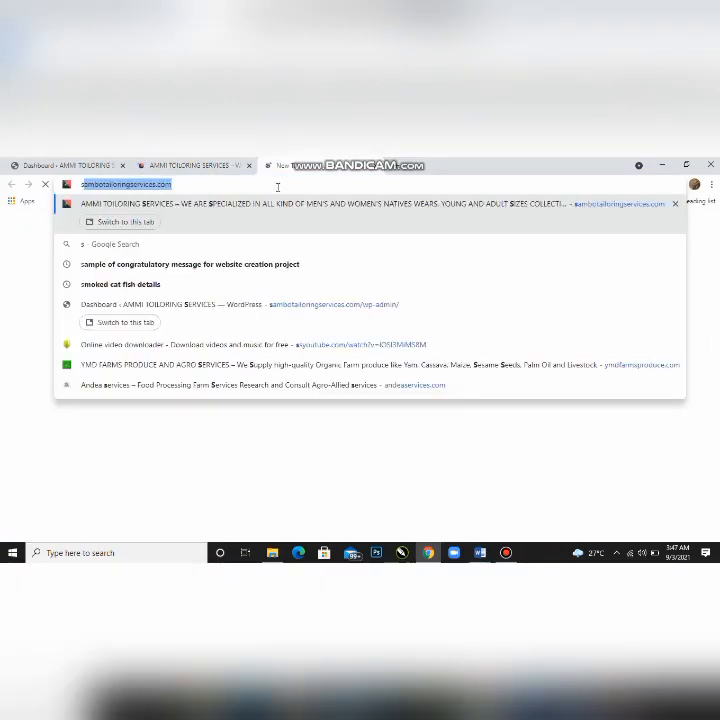
key("Return")
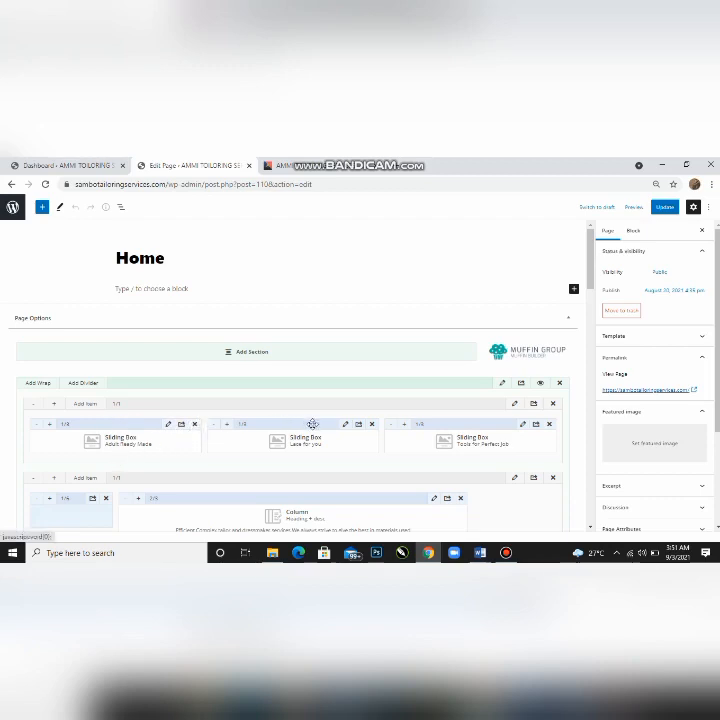
- Replace the "Adult Ready Made" sliding box's image with the uploaded chicken-meat-Poultry-farming-for-beginners picture and save the box's changes
left_click(168, 425)
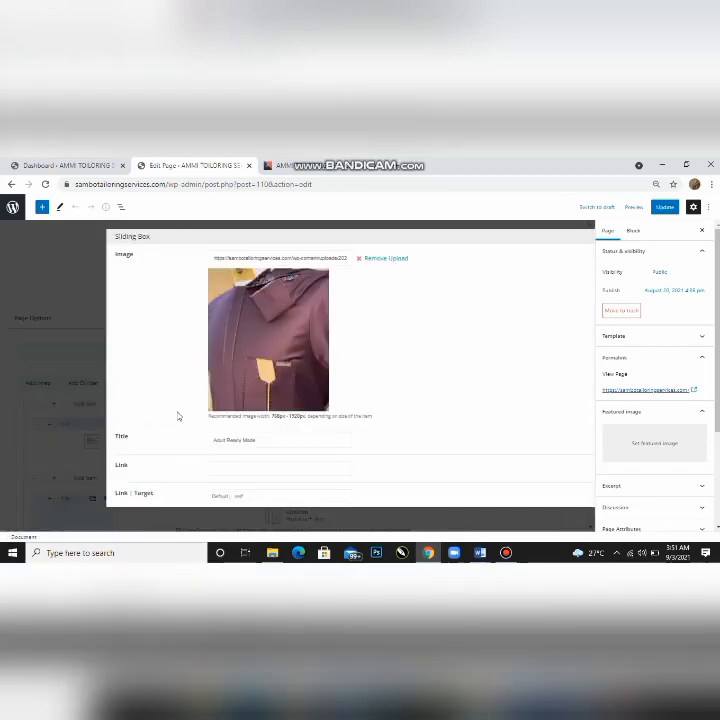
left_click(376, 259)
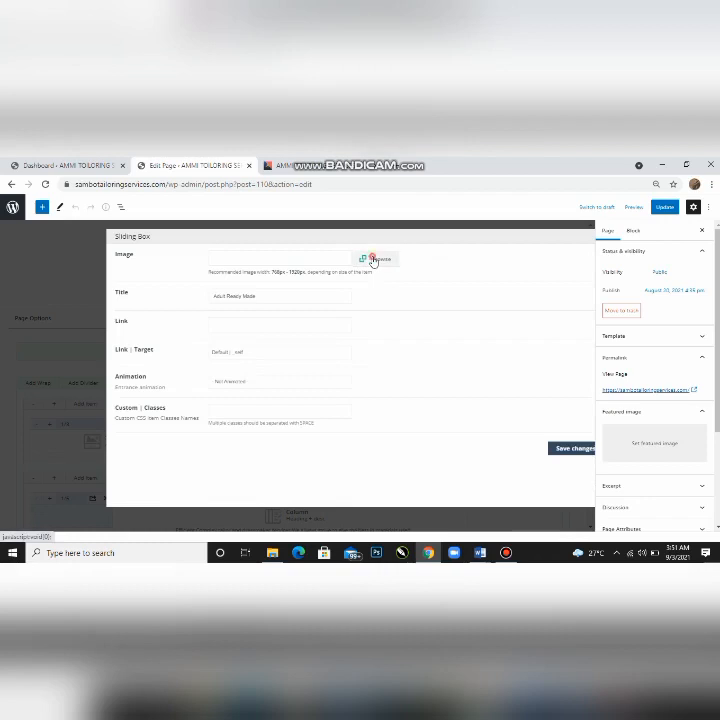
left_click(374, 259)
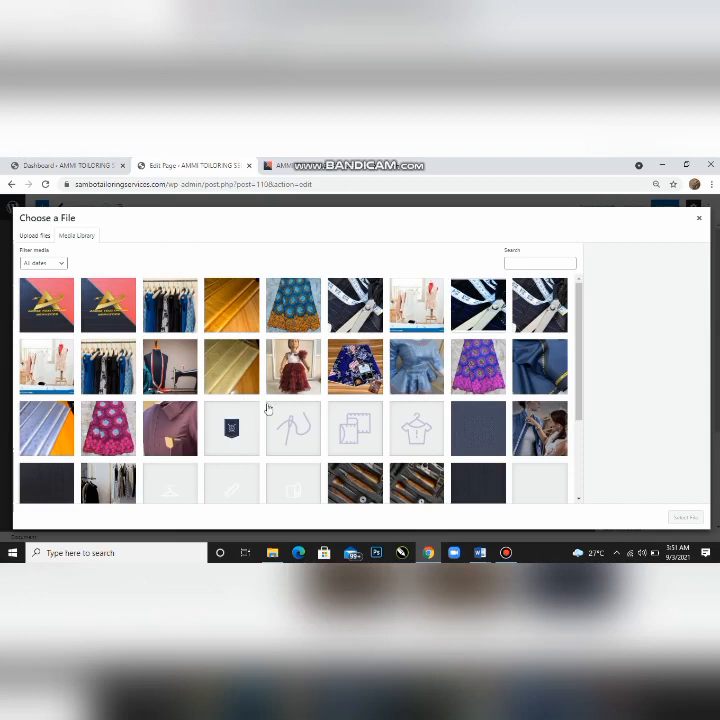
left_click(36, 236)
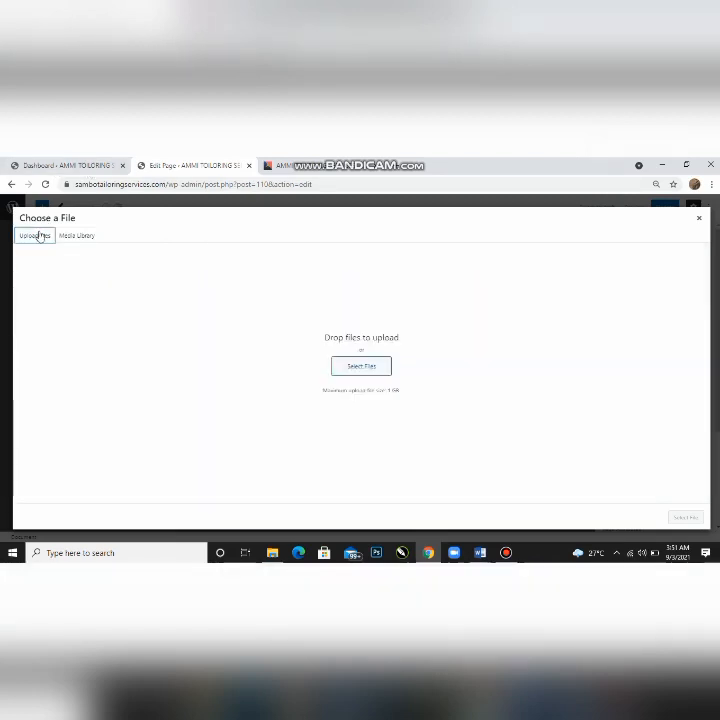
left_click(379, 369)
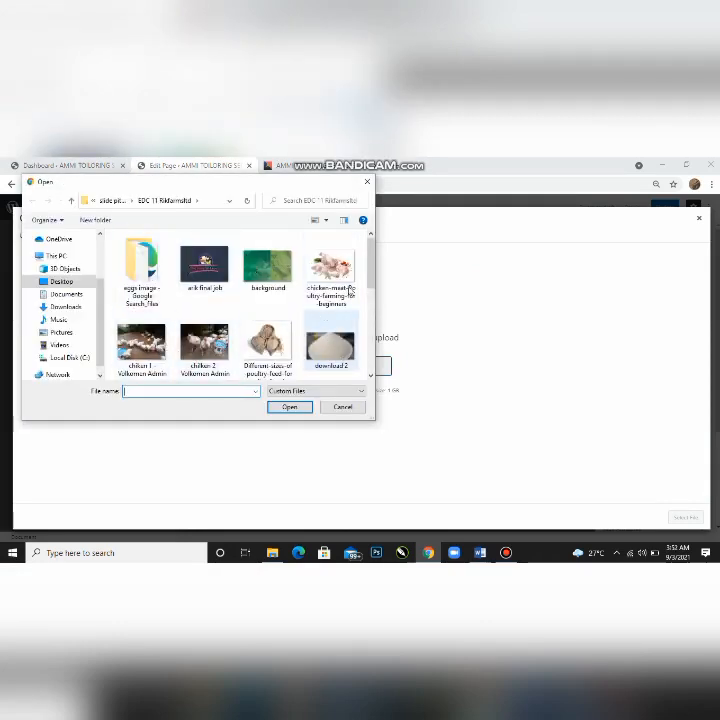
left_click(330, 268)
left_click(289, 406)
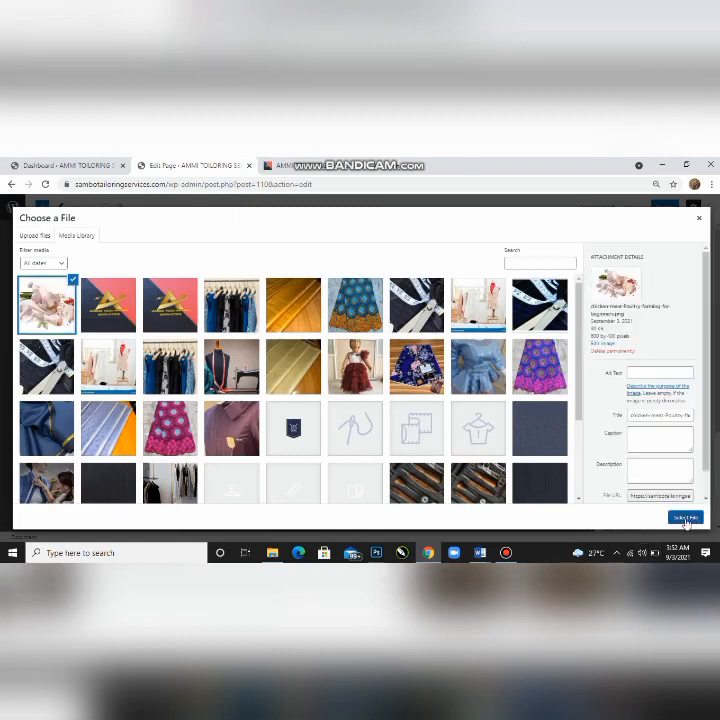
left_click(686, 518)
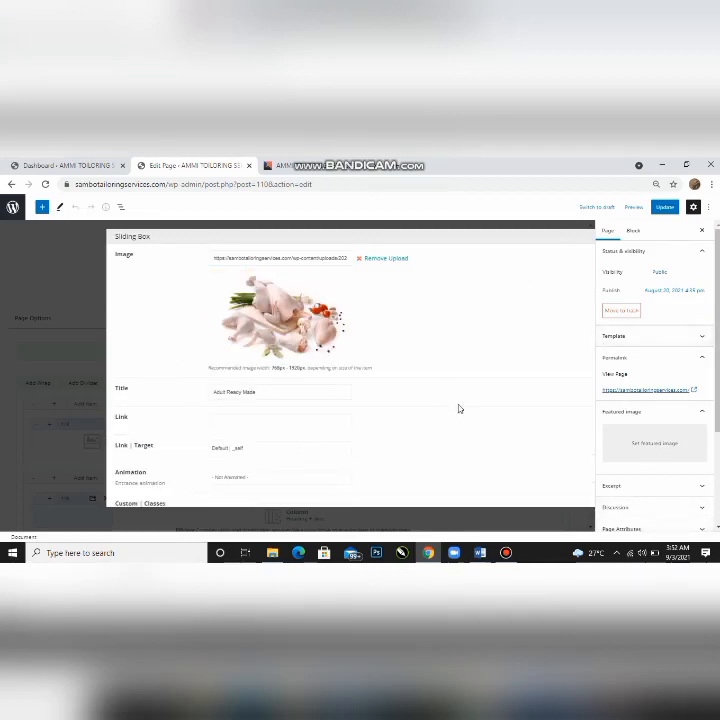
scroll(459, 408, "down", 2)
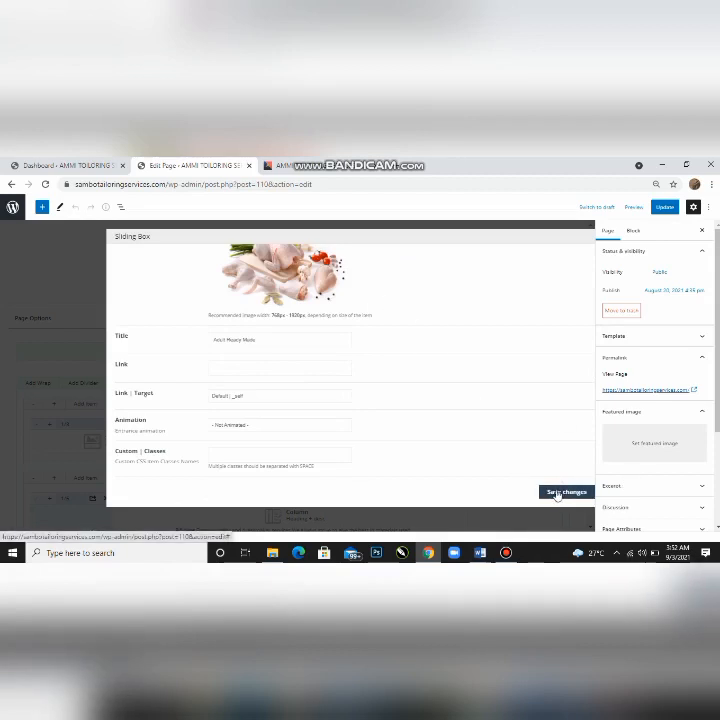
left_click(557, 493)
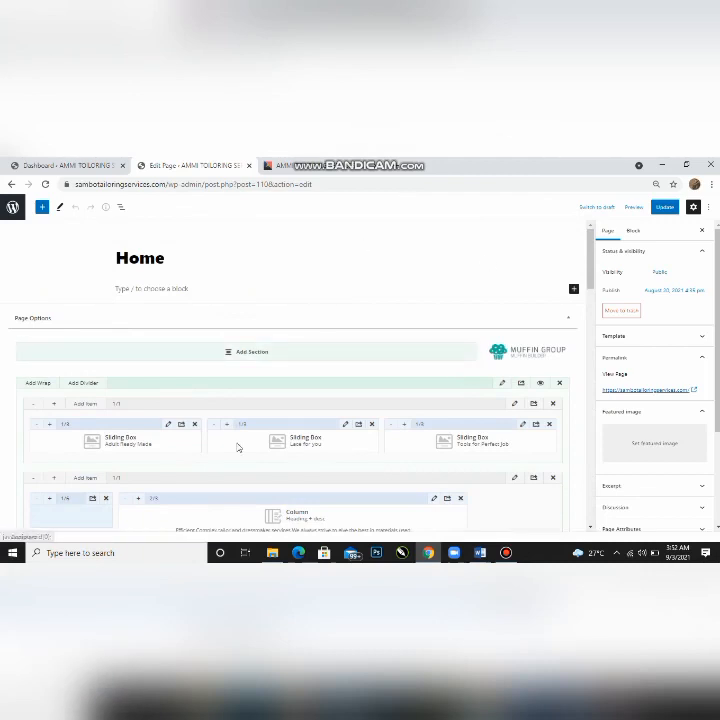
- Extend the first sliding box's title to read "Adult Ready Made come and buy"
left_click(169, 426)
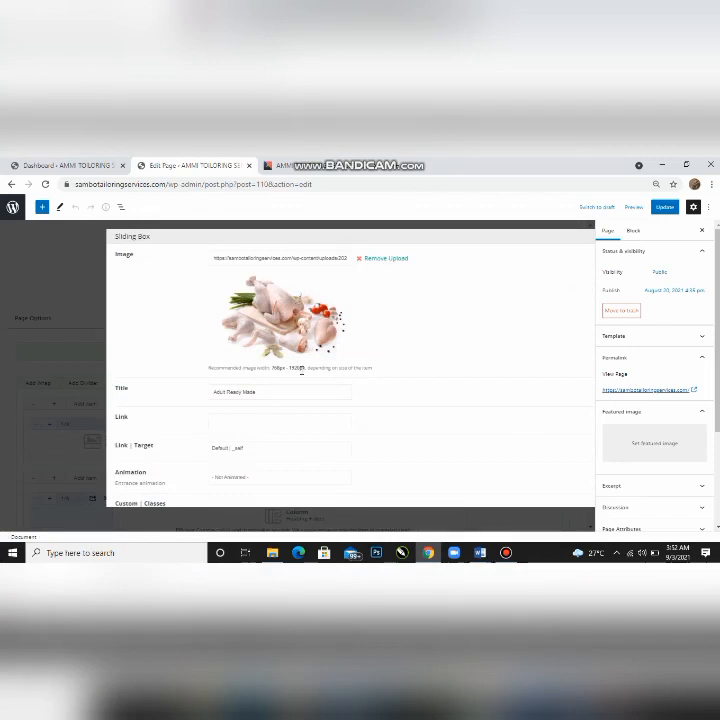
scroll(301, 368, "down", 1)
scroll(302, 371, "up", 1)
scroll(302, 371, "down", 1)
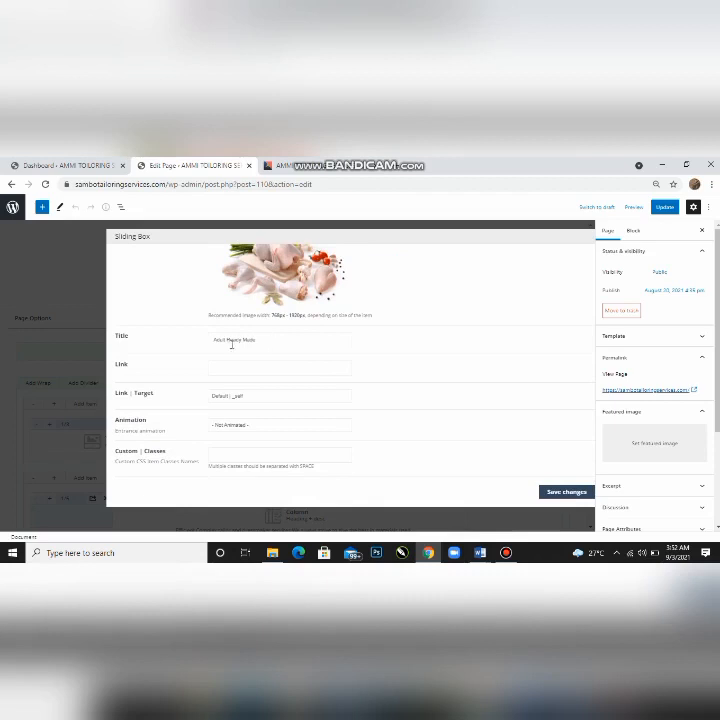
left_click_drag(266, 339, 211, 340)
key("ctrl+plus")
key("ctrl+plus")
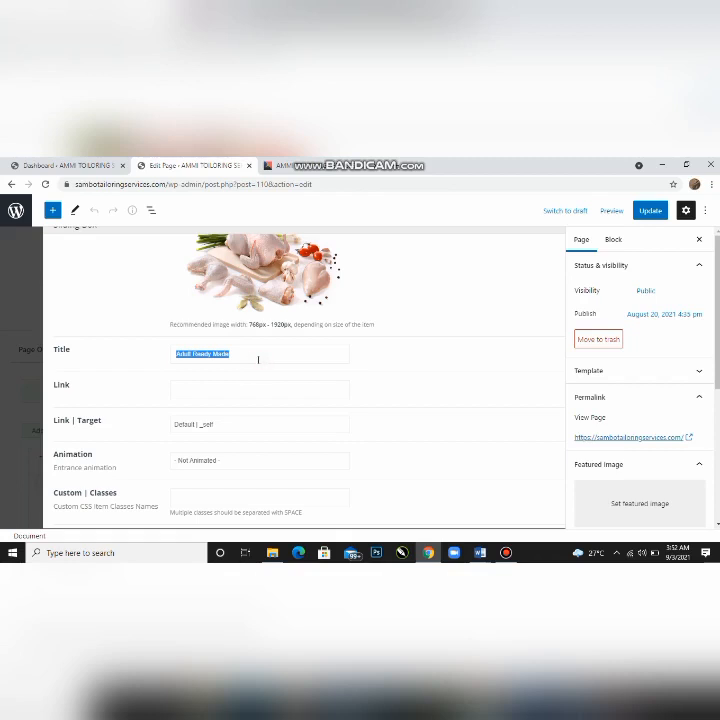
left_click(250, 359)
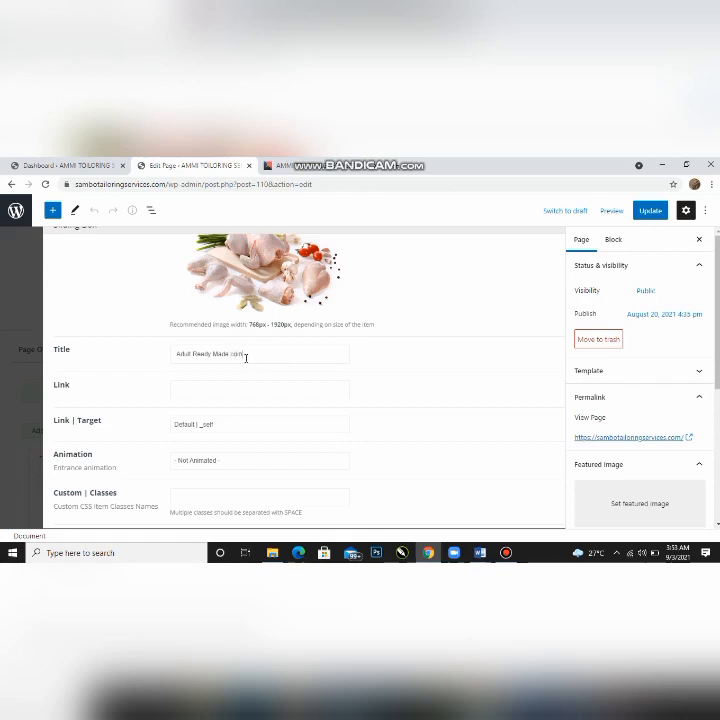
type("e and buy")
scroll(400, 389, "down", 1)
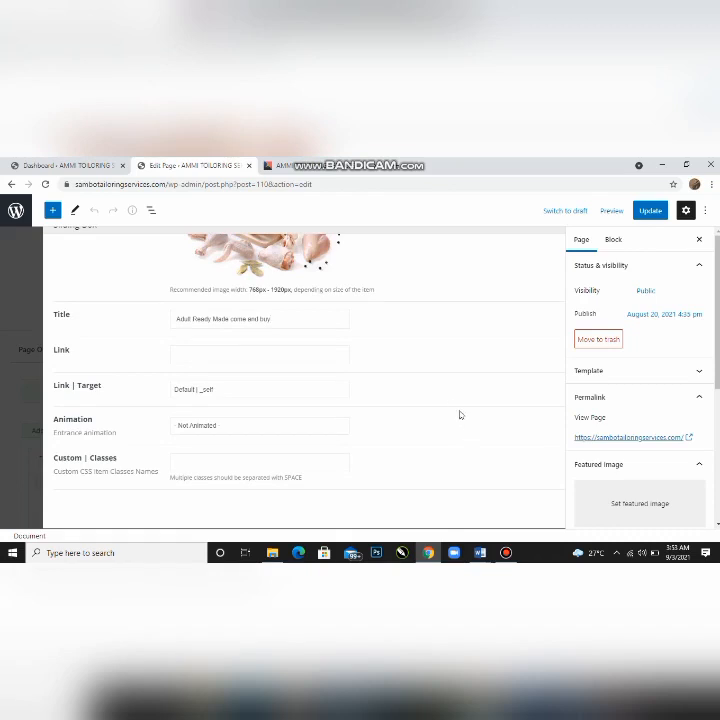
scroll(463, 413, "up", 3)
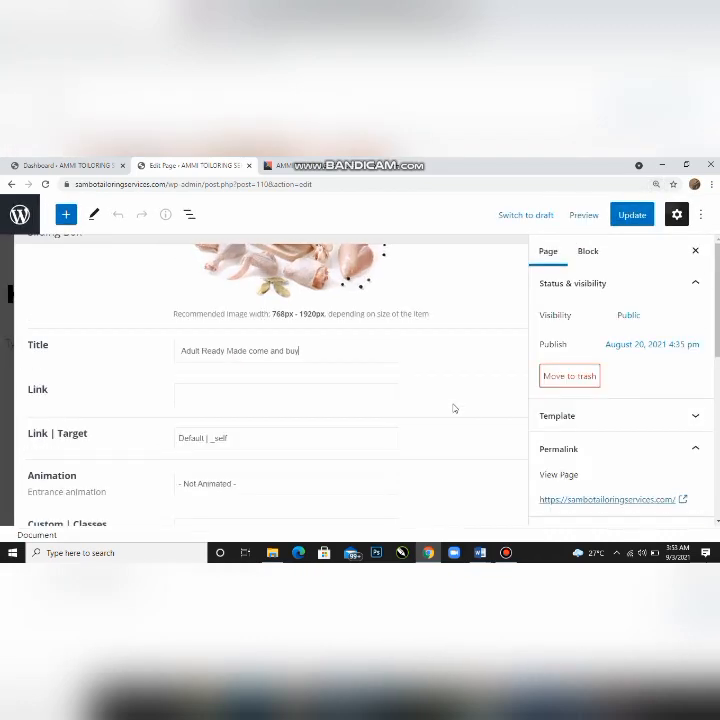
scroll(454, 408, "up", 2)
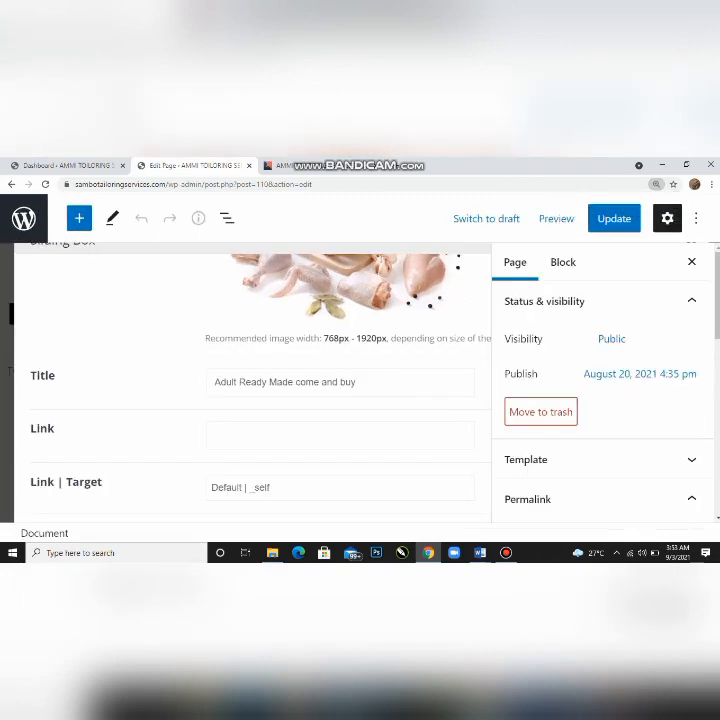
mouse_move(507, 553)
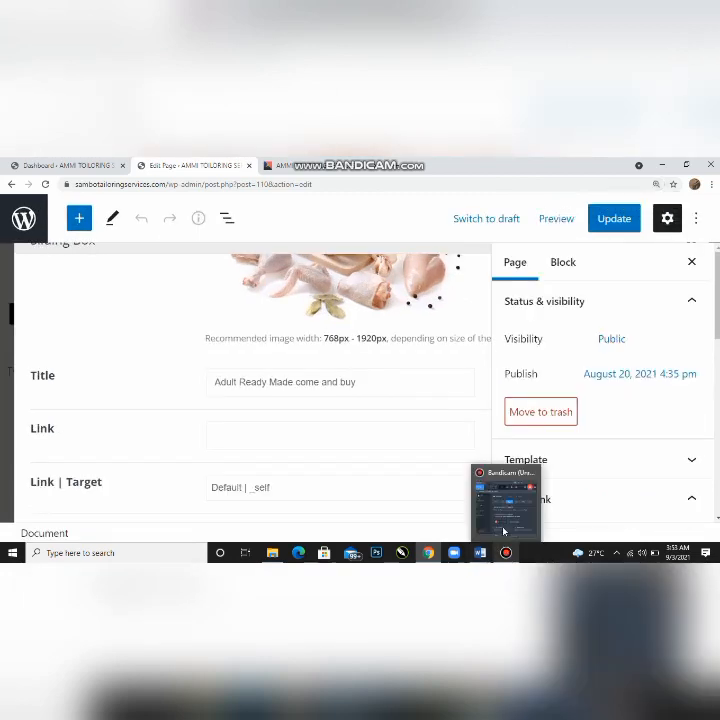
left_click(514, 504)
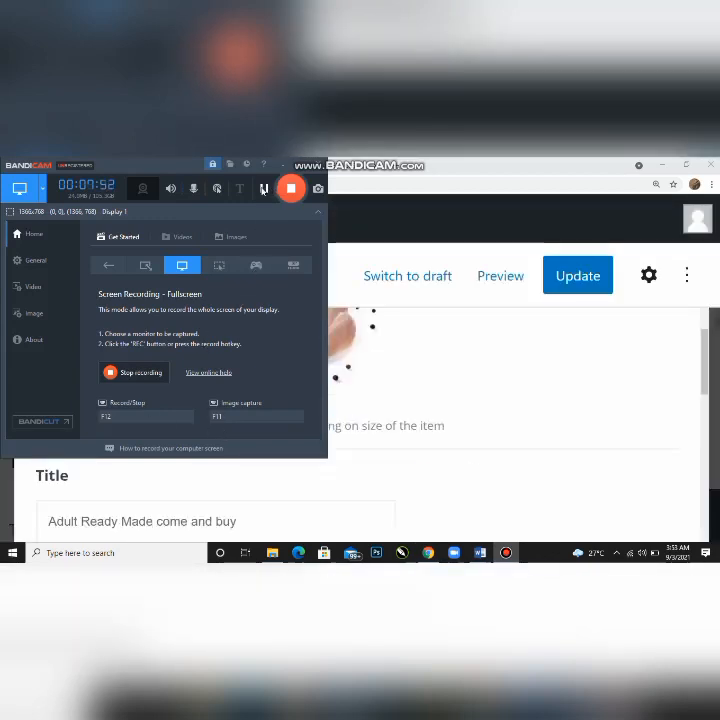
left_click(263, 189)
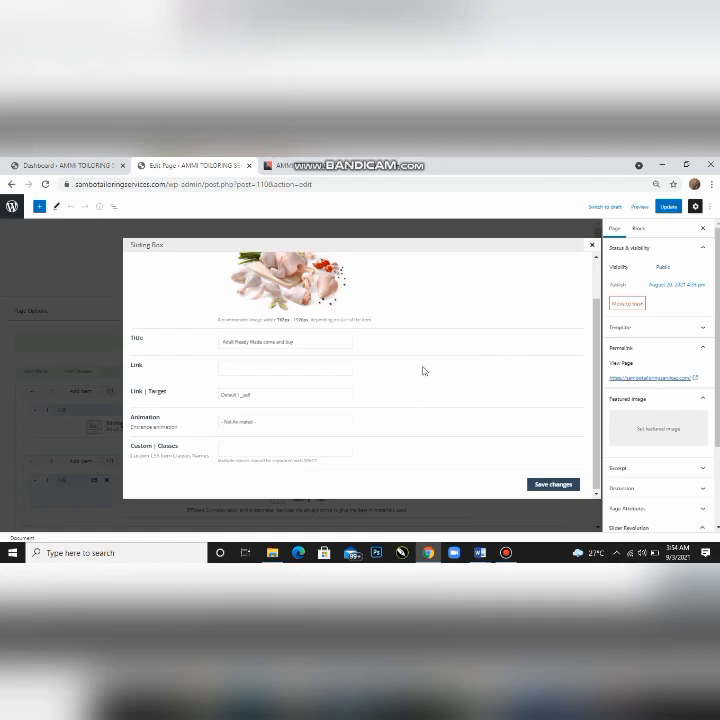
- Save the edited sliding box and update the Home page
left_click(543, 485)
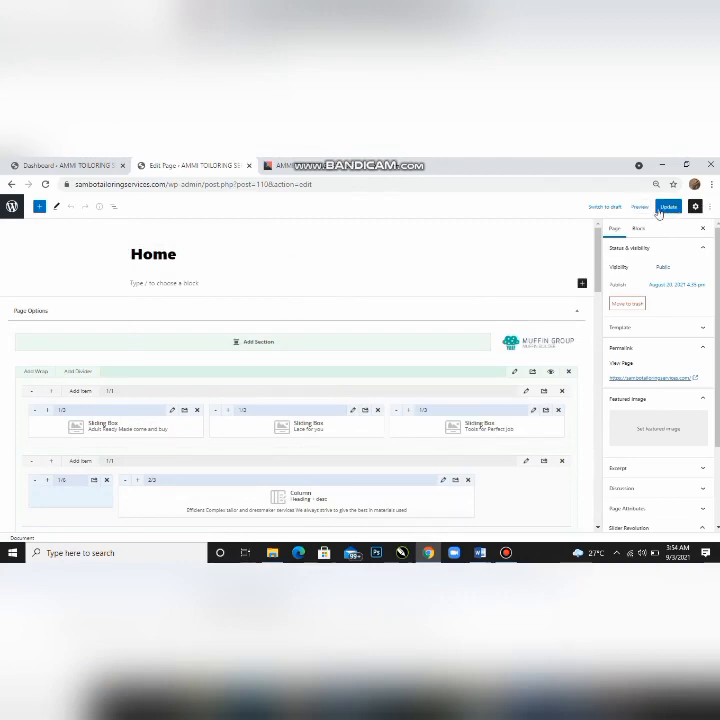
left_click(668, 208)
key("ctrl+plus")
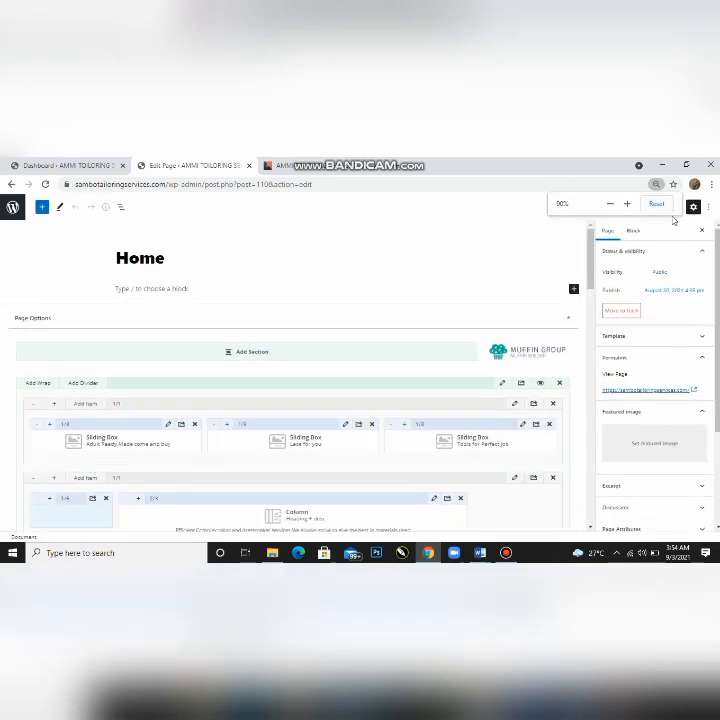
key("ctrl+plus")
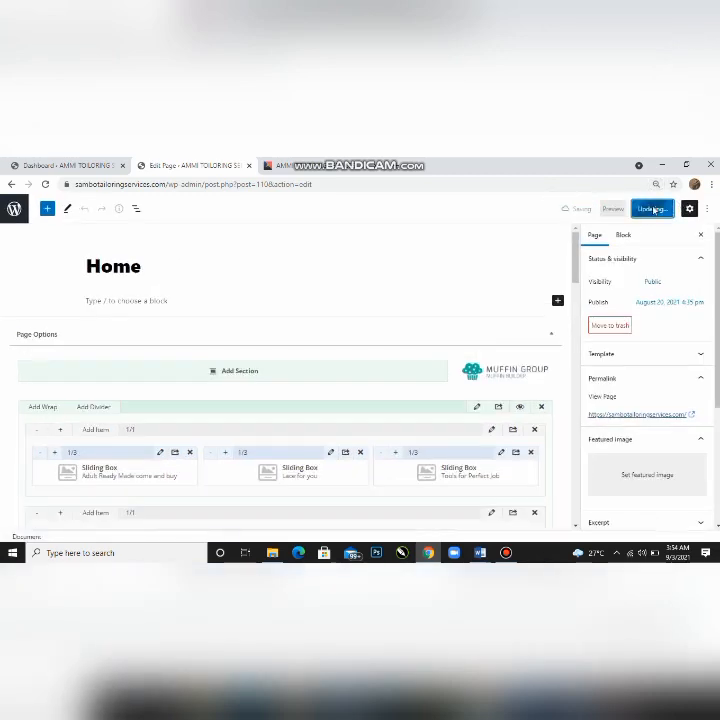
left_click(656, 209)
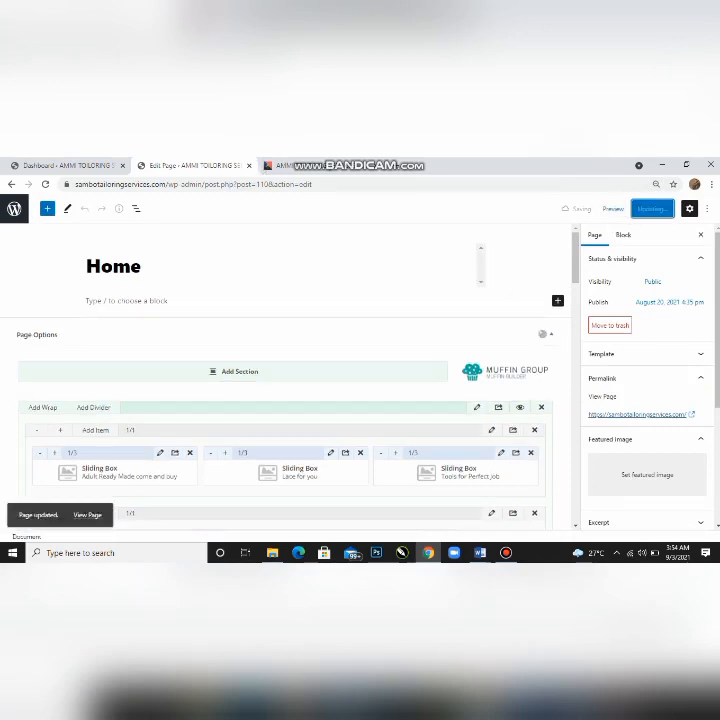
- Review the live home page from the edited product boxes down to the company section and back
left_click(263, 168)
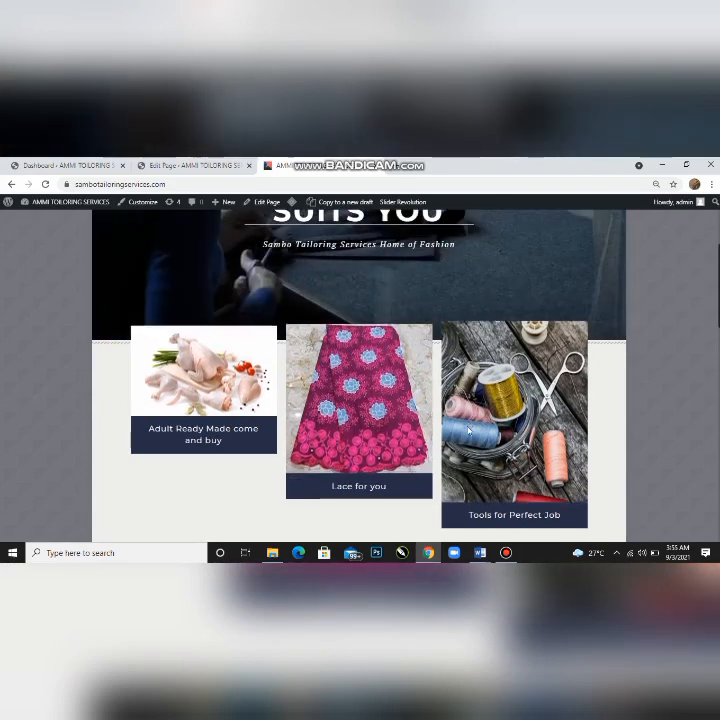
scroll(377, 267, "down", 1)
scroll(377, 267, "down", 2)
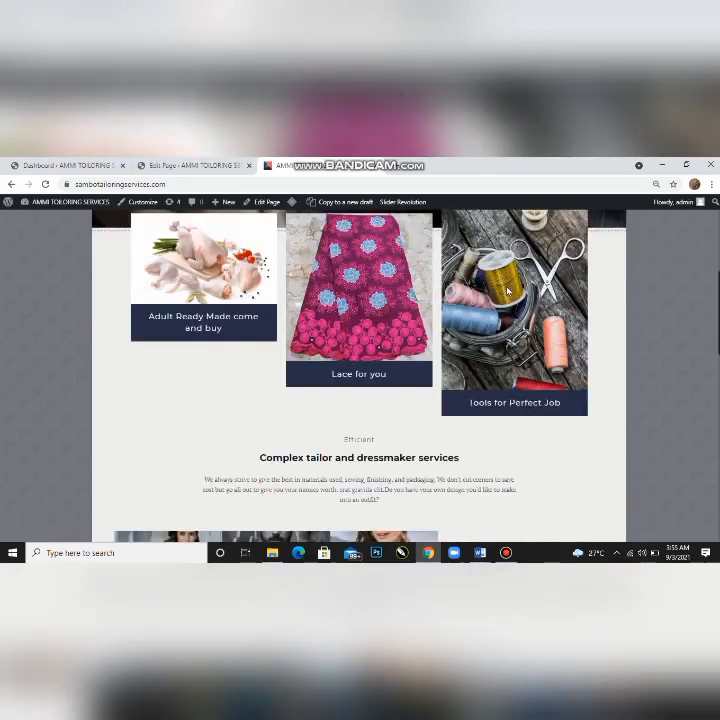
scroll(475, 500, "down", 1)
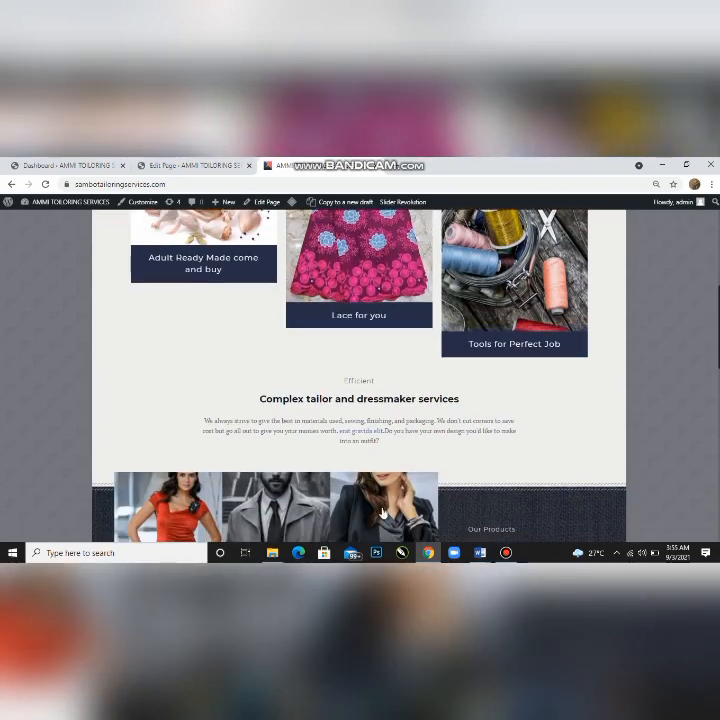
scroll(390, 511, "down", 1)
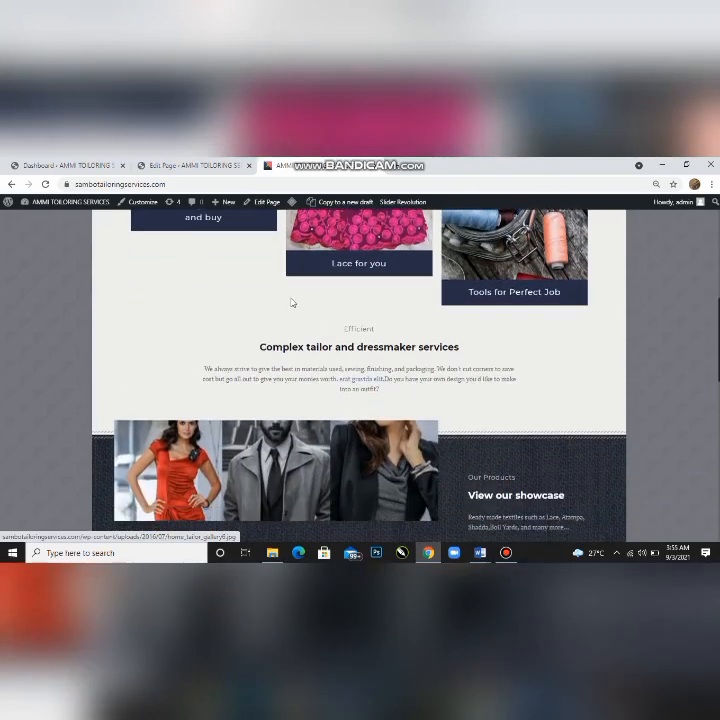
scroll(289, 299, "down", 6)
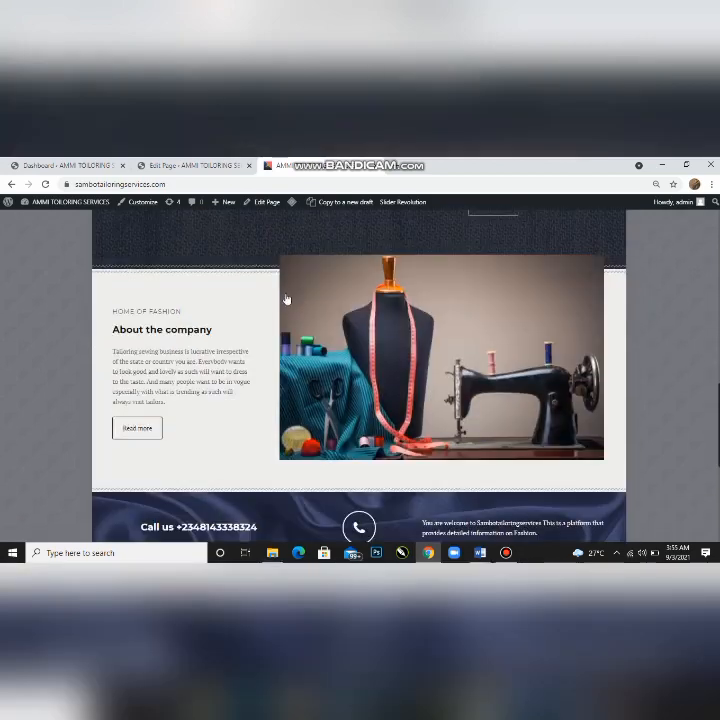
scroll(290, 301, "up", 1)
scroll(291, 303, "up", 6)
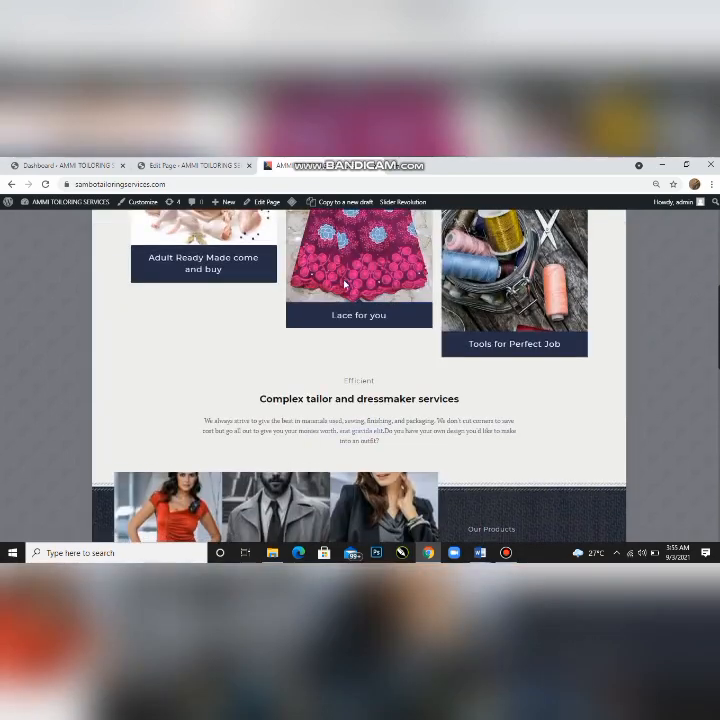
scroll(299, 397, "up", 1)
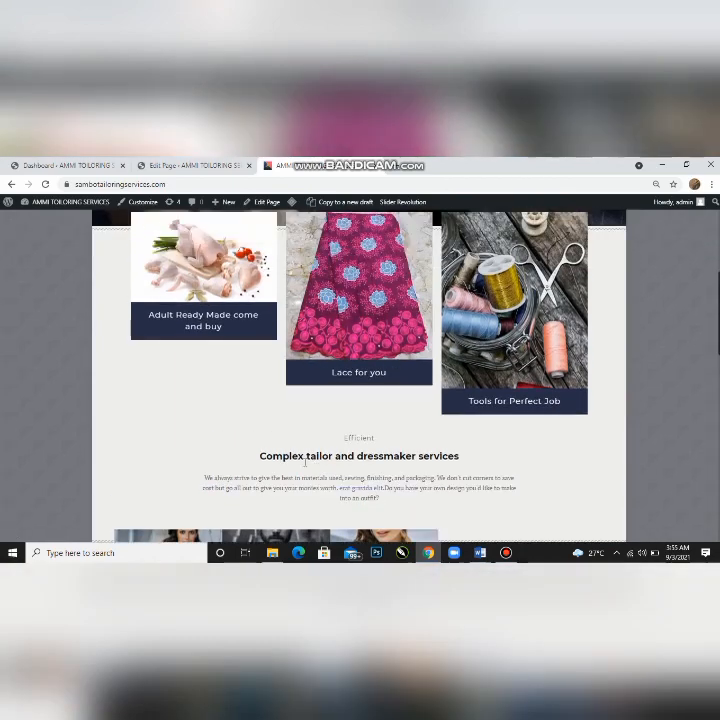
- Extend the h3 heading in the column below the sliding boxes to read "Complex tailor and dressmaker services true talk"
left_click(179, 168)
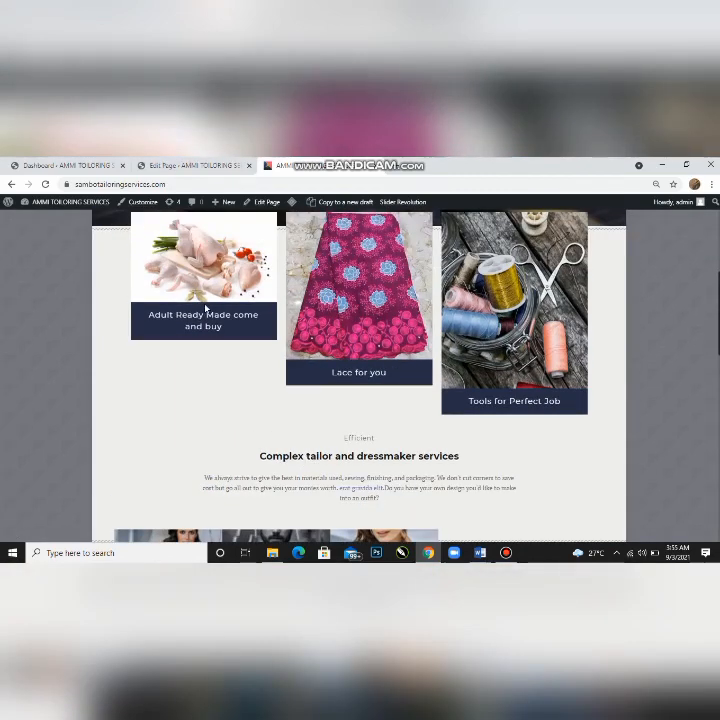
scroll(280, 397, "down", 5)
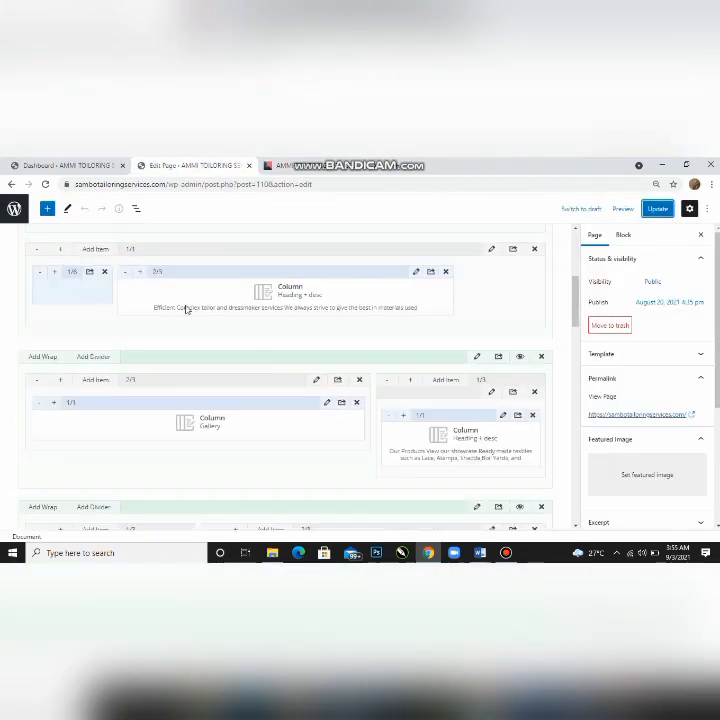
left_click(414, 272)
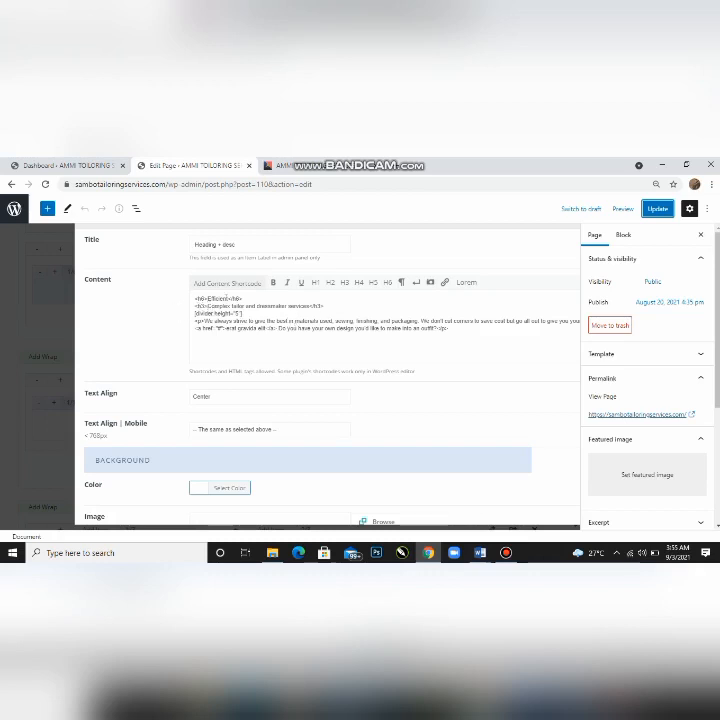
left_click(210, 301)
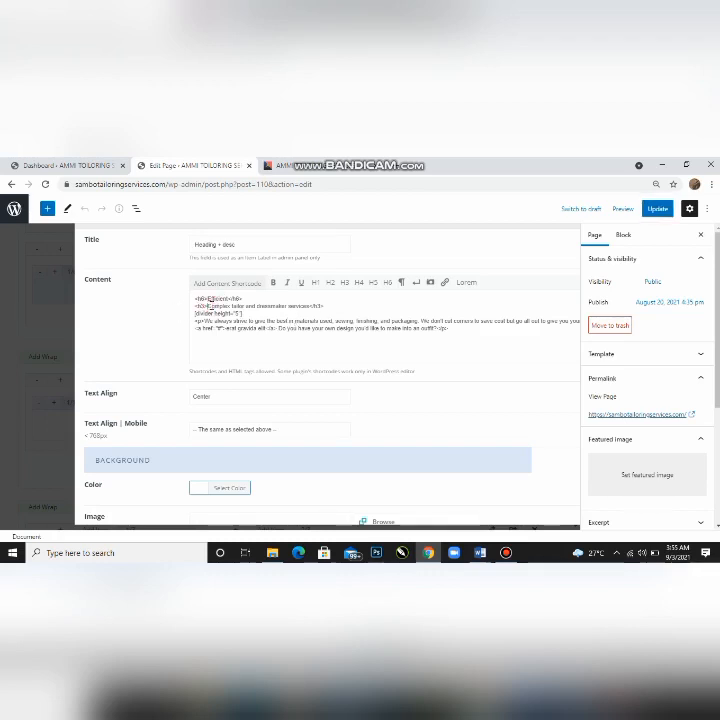
left_click_drag(216, 305, 311, 305)
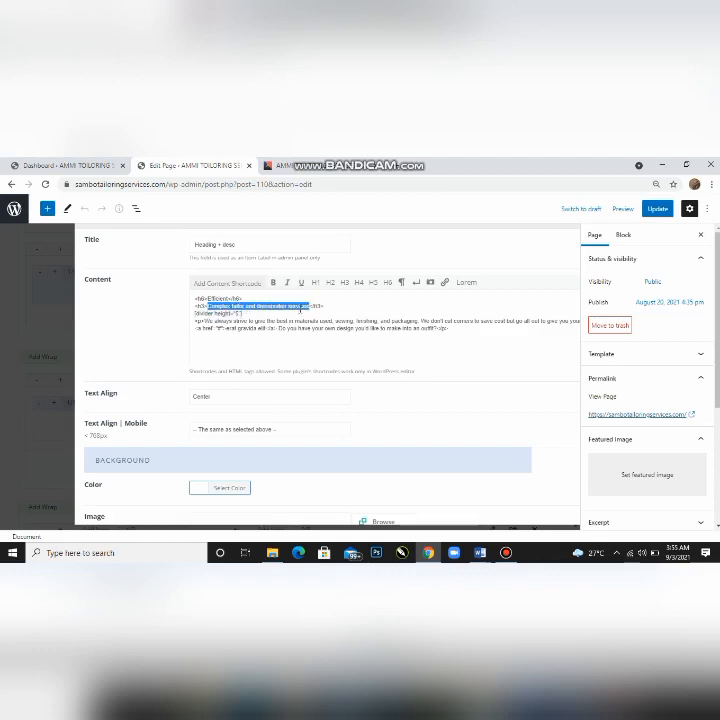
key("ctrl+plus")
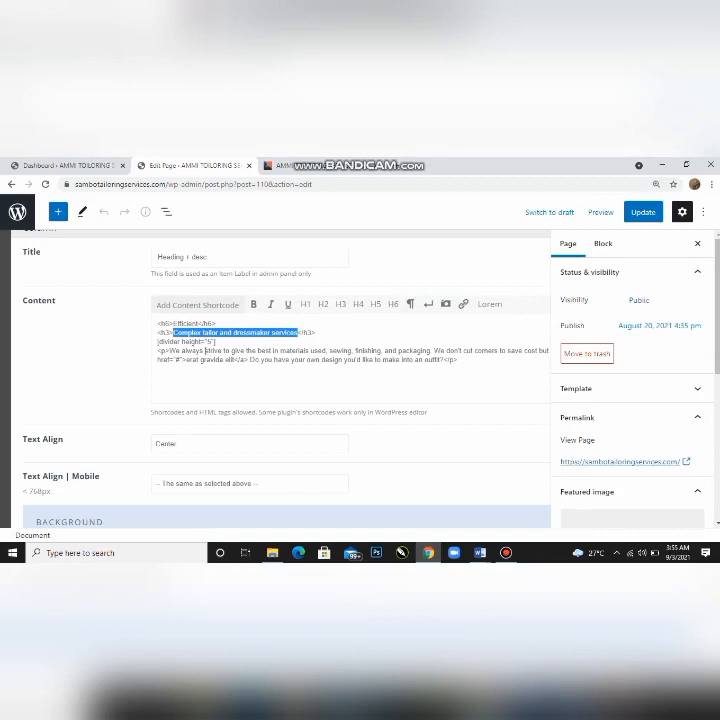
left_click(298, 333)
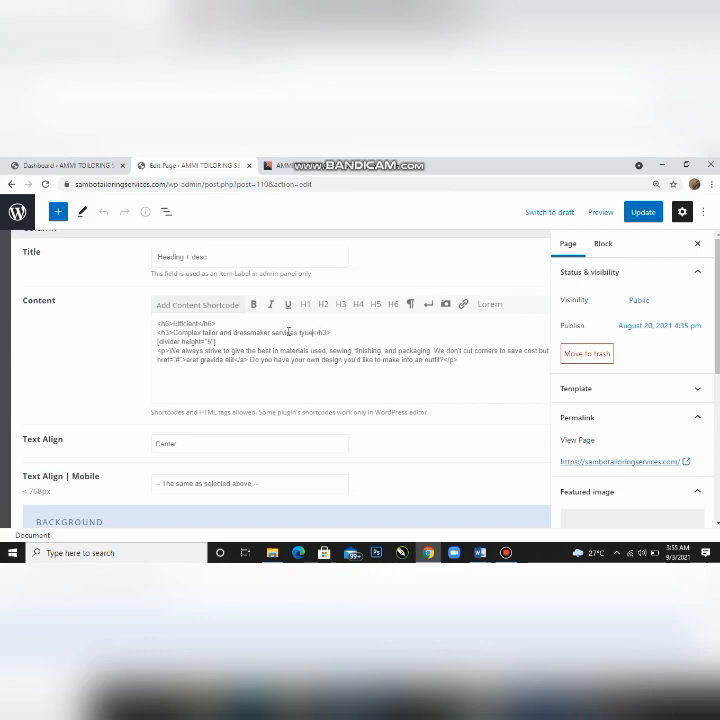
type("fyue talk")
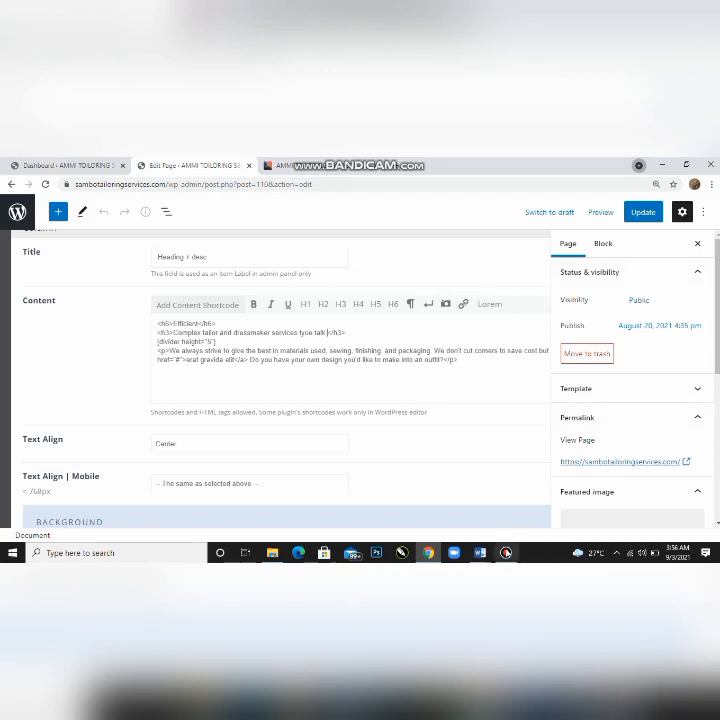
left_click(506, 553)
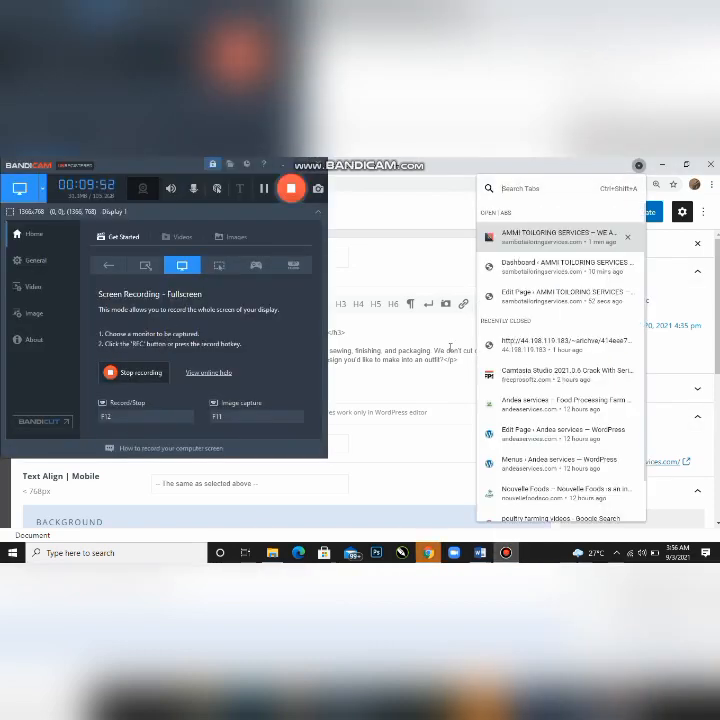
left_click(407, 391)
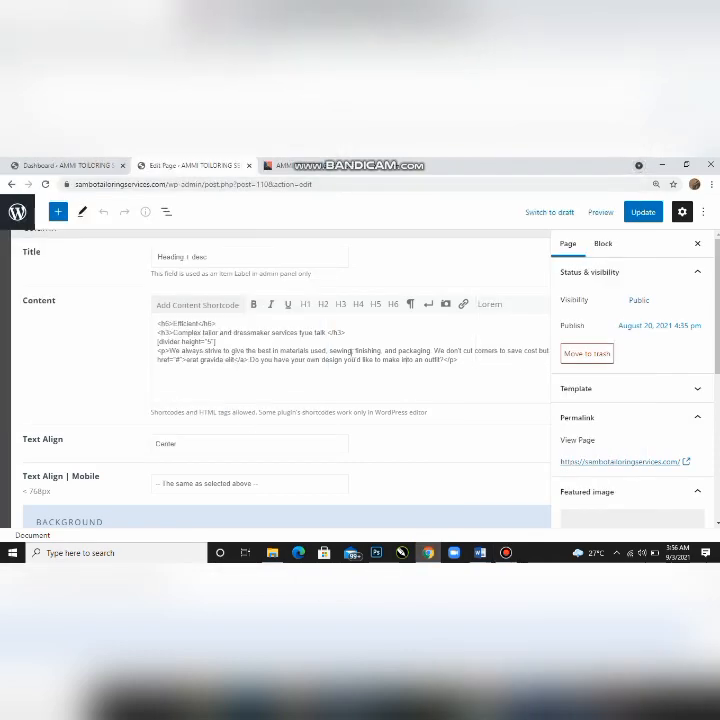
- Save the changes to the edited "Heading + desc" column
scroll(354, 351, "down", 5)
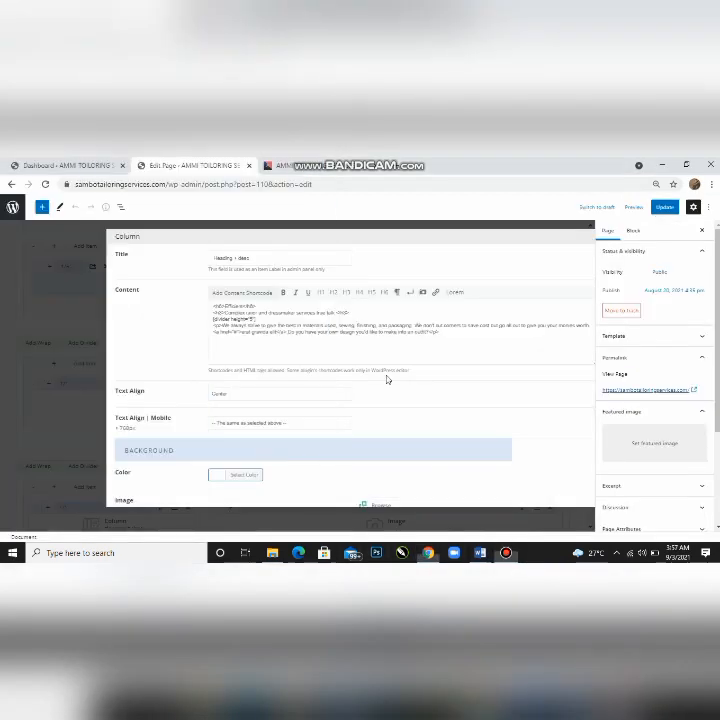
scroll(510, 410, "down", 10)
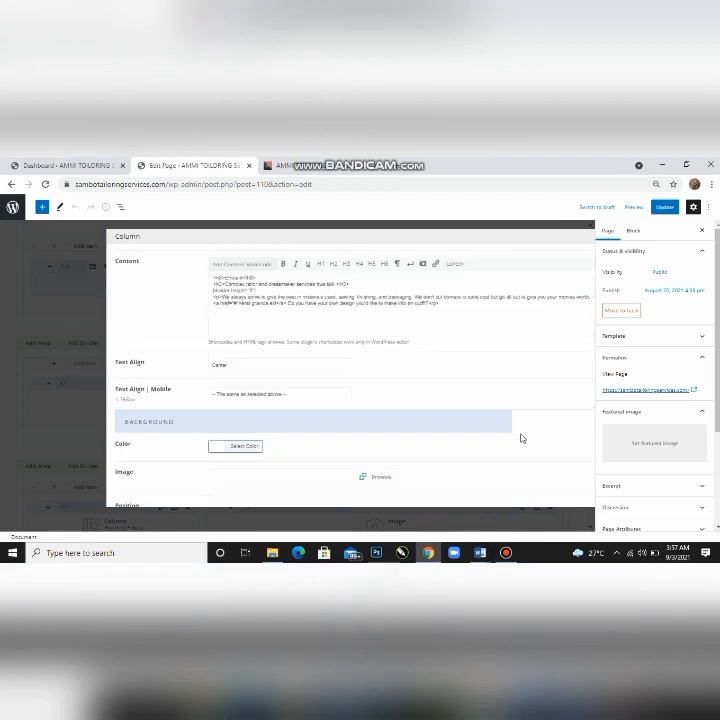
left_click(550, 491)
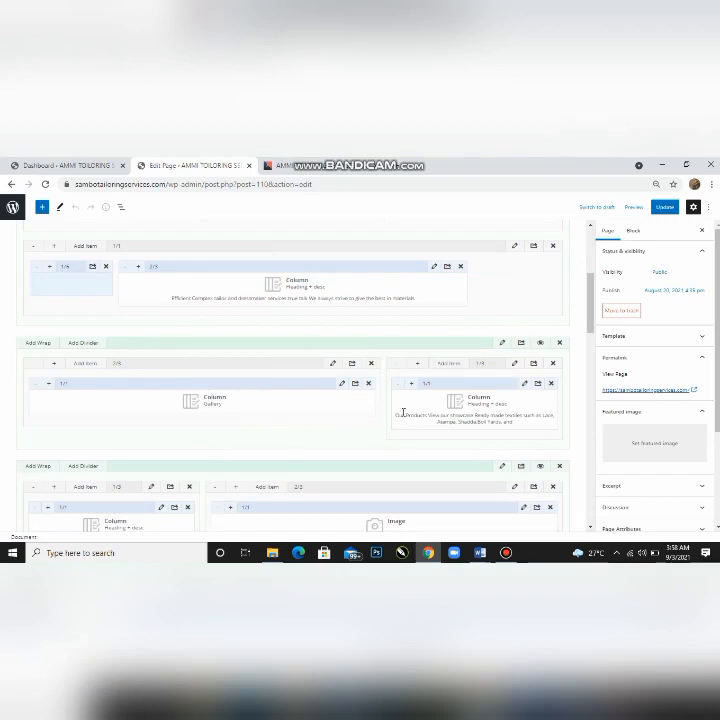
- Inspect the Gallery column's shortcode content and its layout and advanced options, and close its settings
left_click(340, 385)
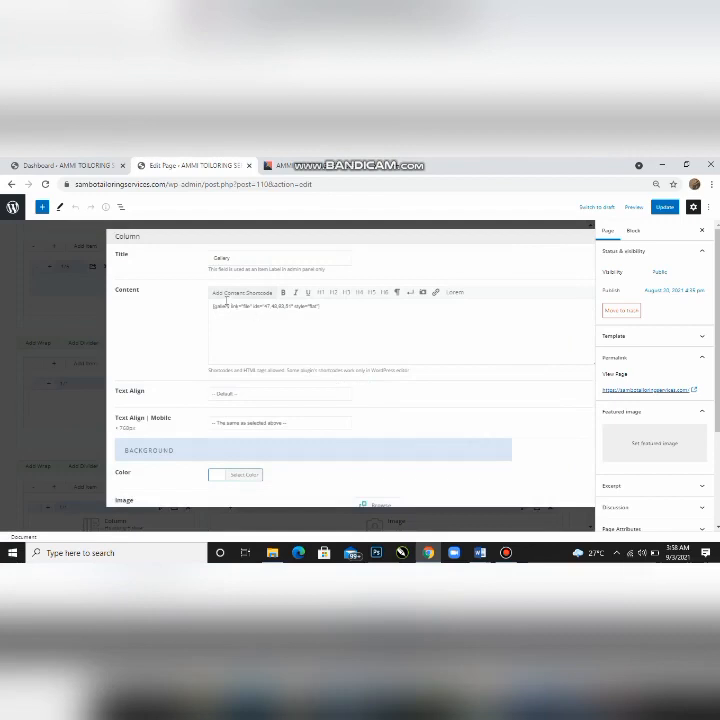
scroll(270, 384, "down", 5)
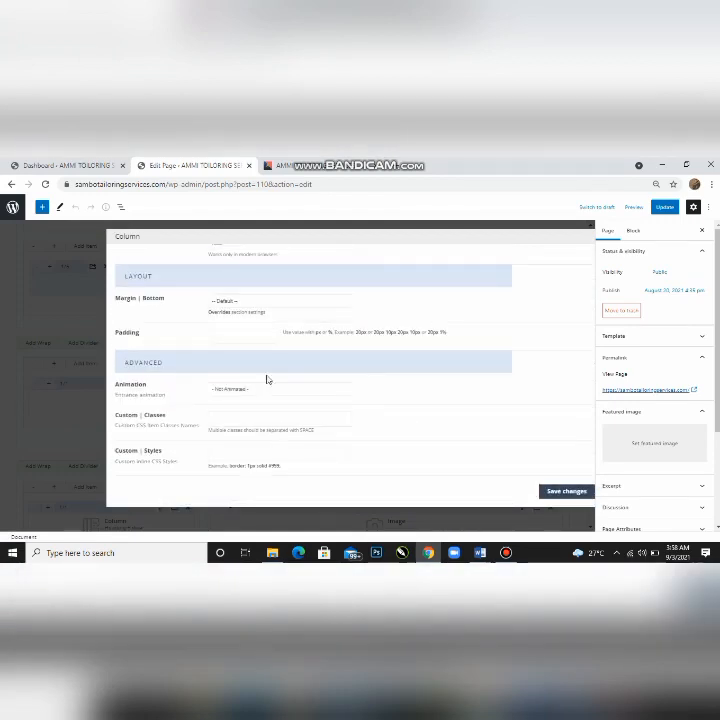
key("Escape")
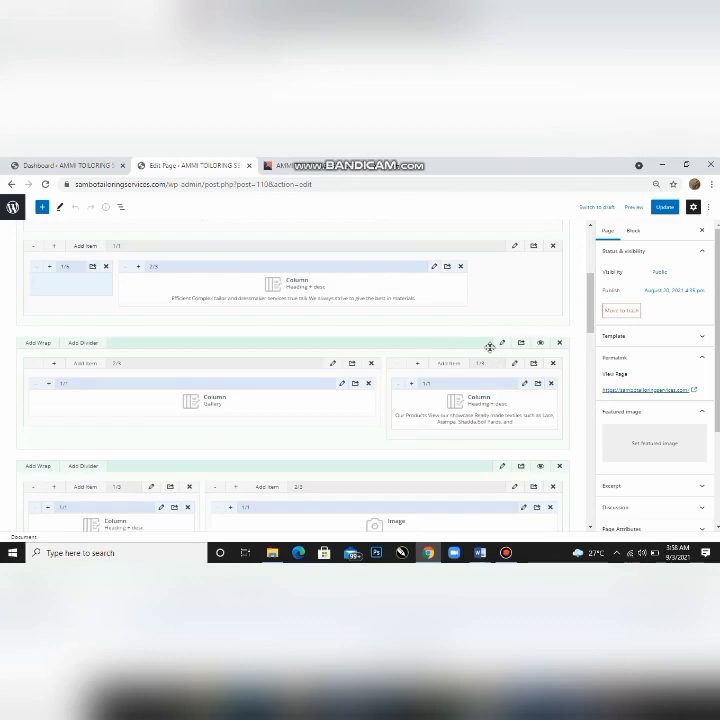
- Look over the Home page's builder sections and inspect the settings of the Image item beside the company column
scroll(484, 345, "up", 3)
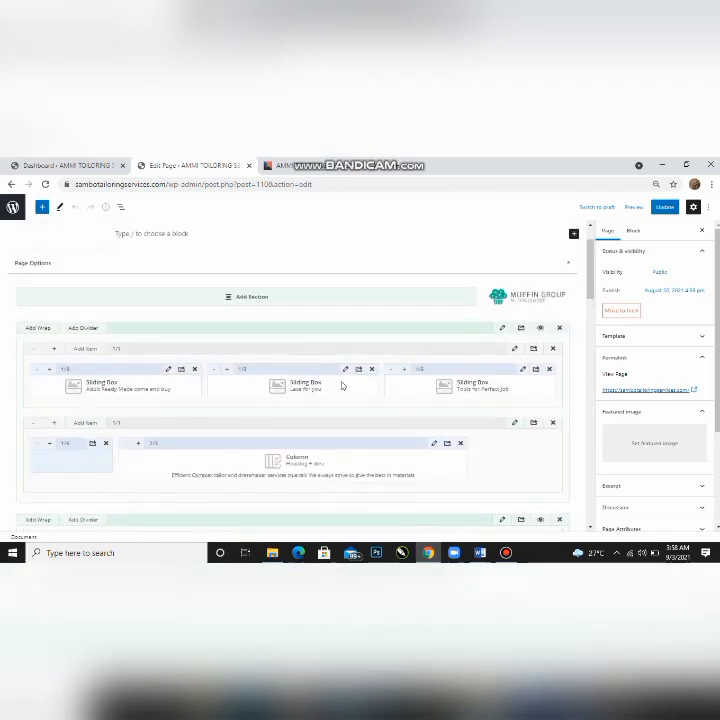
scroll(341, 368, "up", 1)
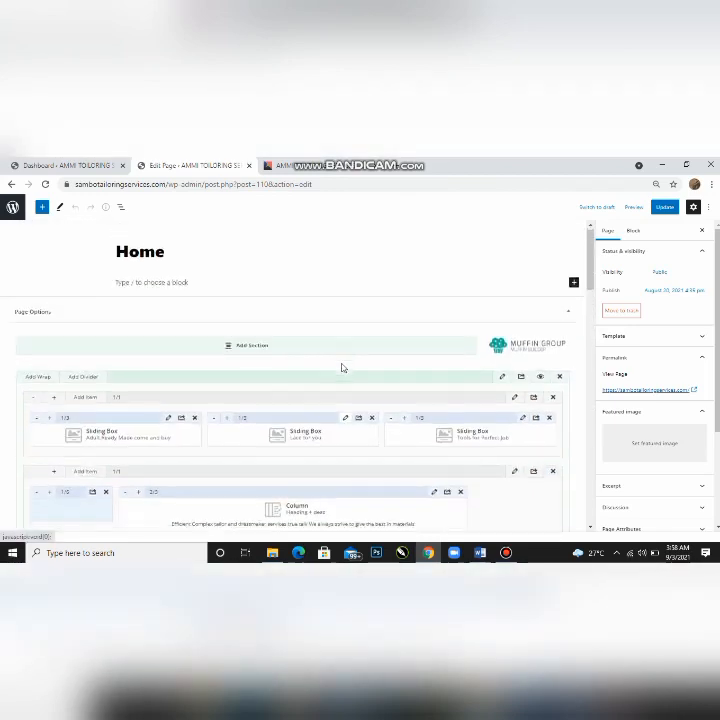
scroll(341, 368, "down", 3)
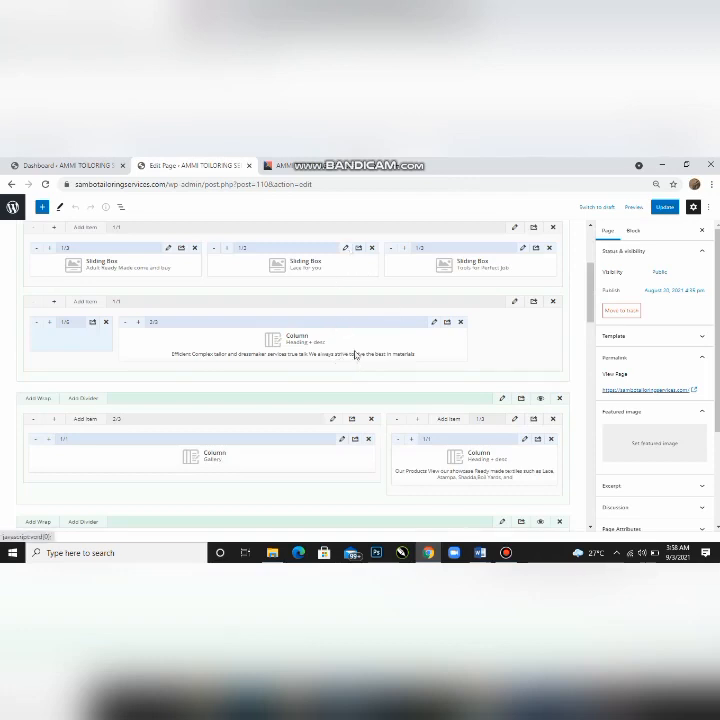
scroll(387, 392, "down", 4)
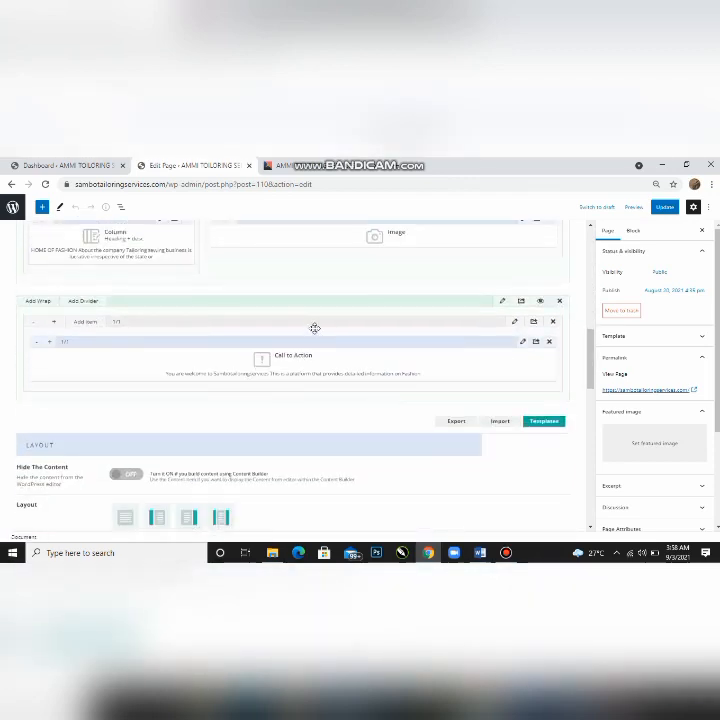
scroll(314, 328, "up", 2)
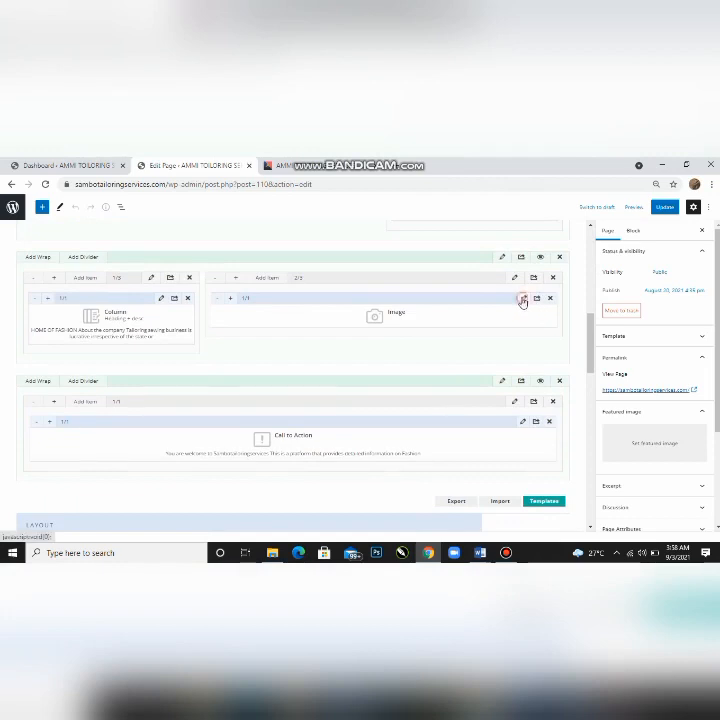
left_click(522, 302)
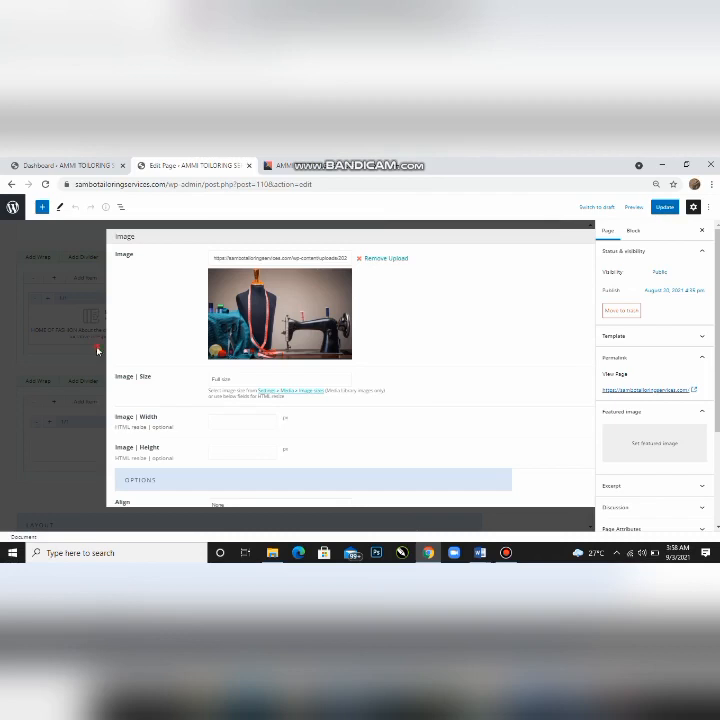
left_click(716, 232)
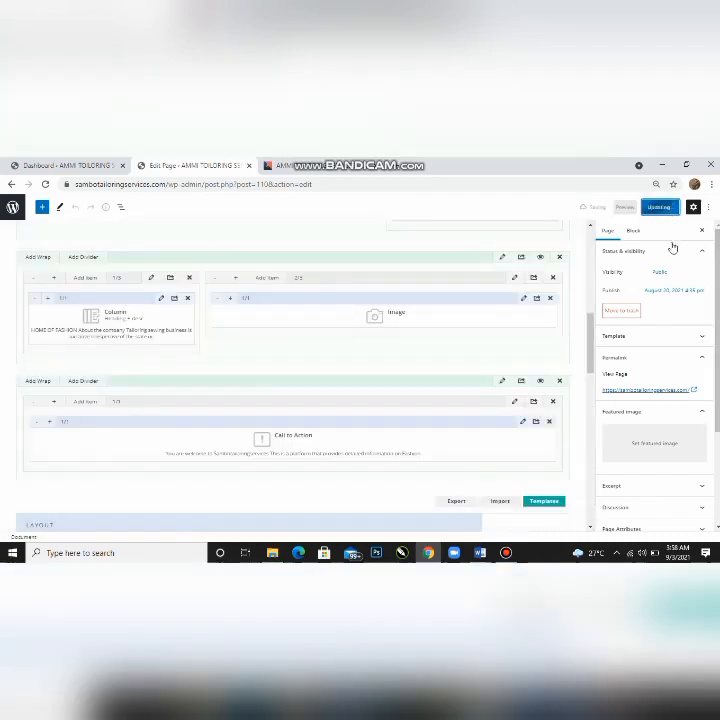
- Update the Home page and reload the live site
left_click(656, 210)
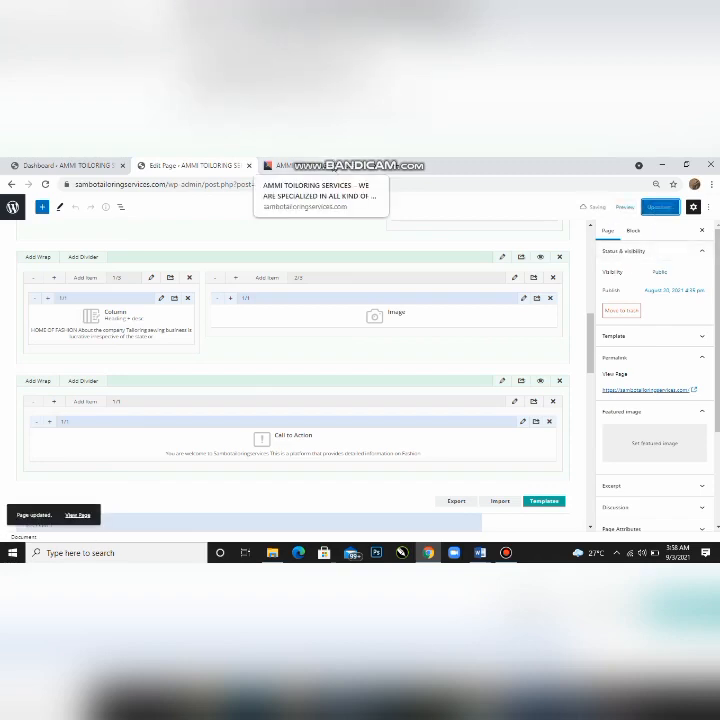
left_click(290, 165)
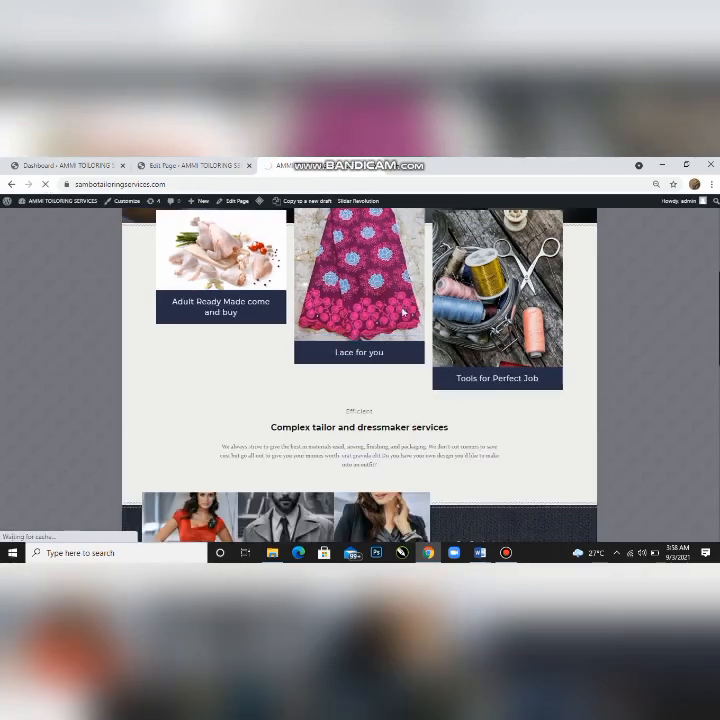
- Review the live home page, checking the edited heading, the showcase gallery, the company section and the header
scroll(396, 340, "down", 1)
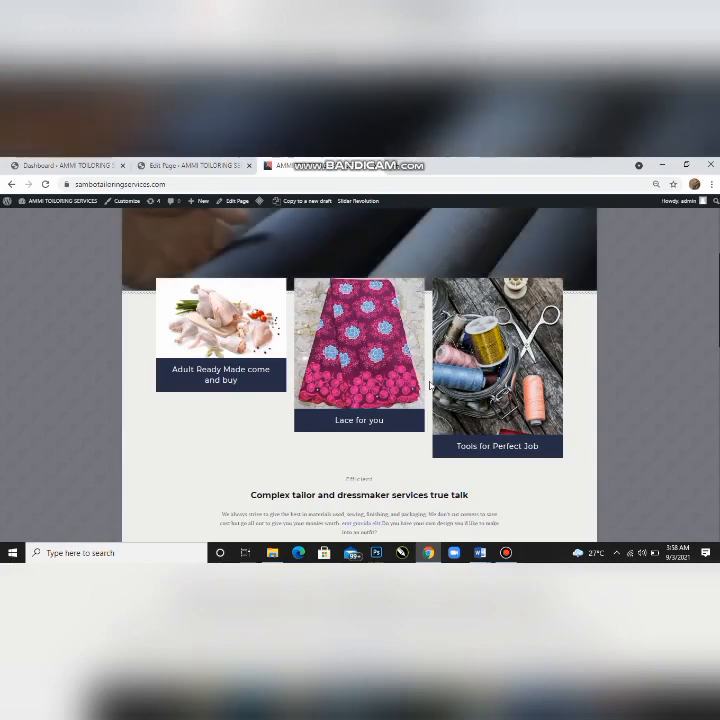
scroll(430, 385, "down", 5)
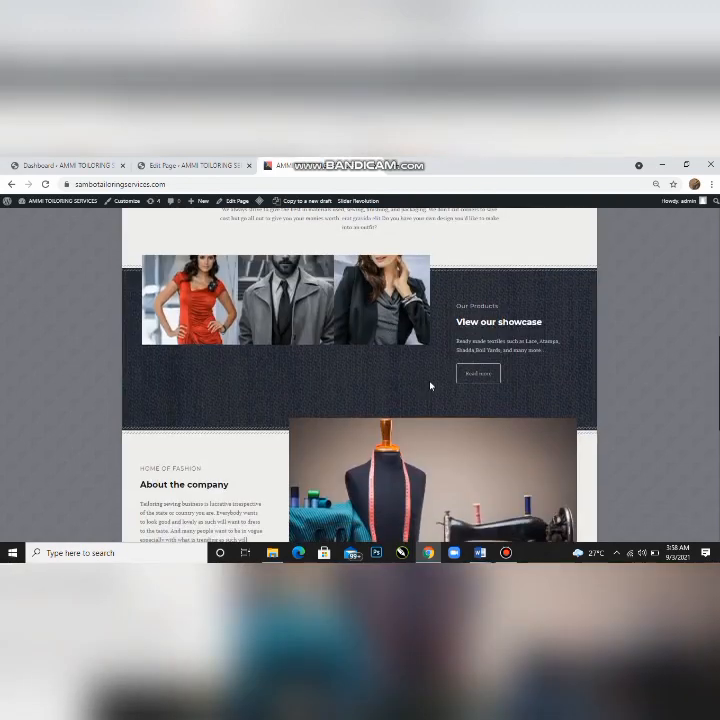
scroll(430, 385, "down", 3)
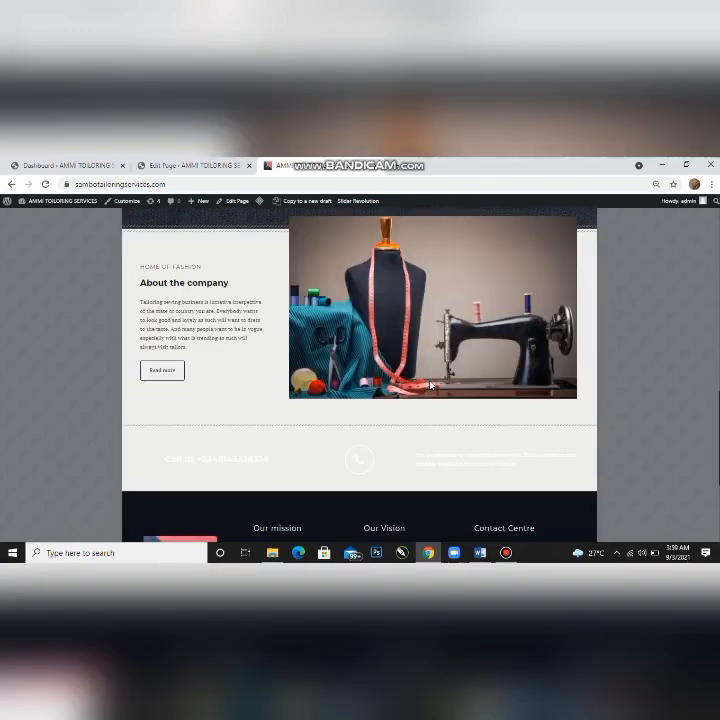
scroll(430, 385, "up", 4)
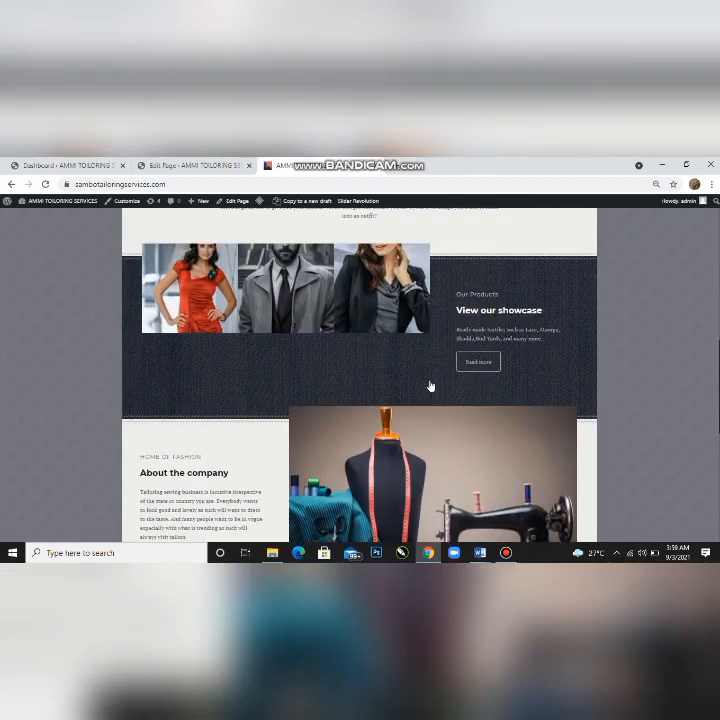
scroll(430, 385, "up", 1)
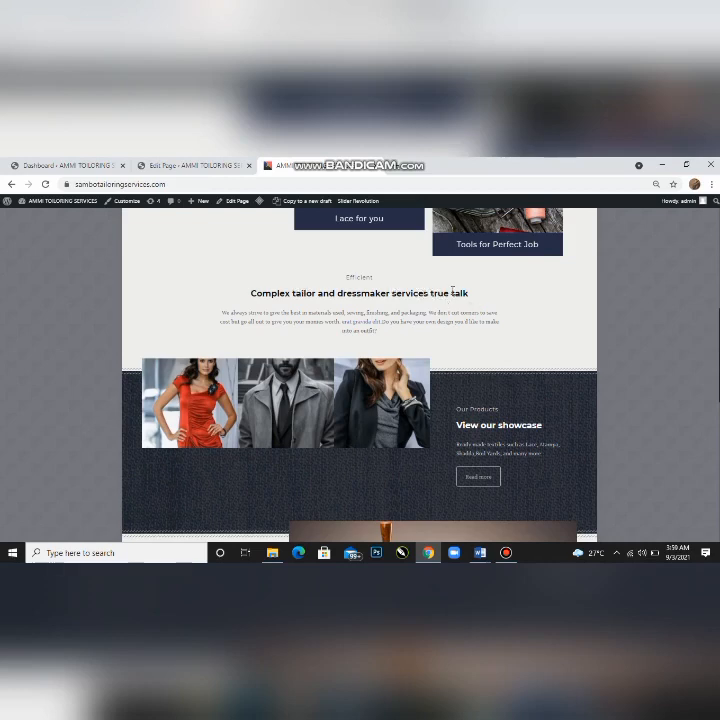
scroll(440, 312, "up", 3)
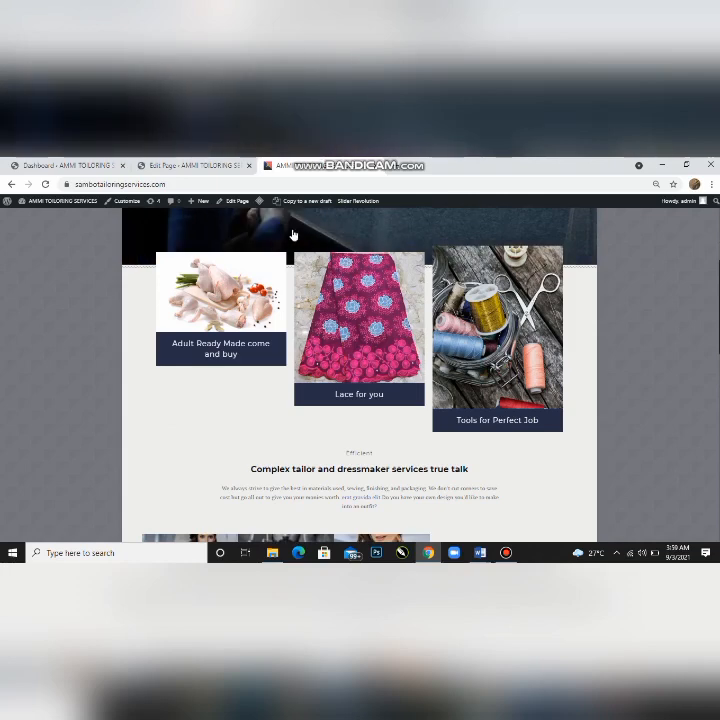
scroll(293, 235, "up", 5)
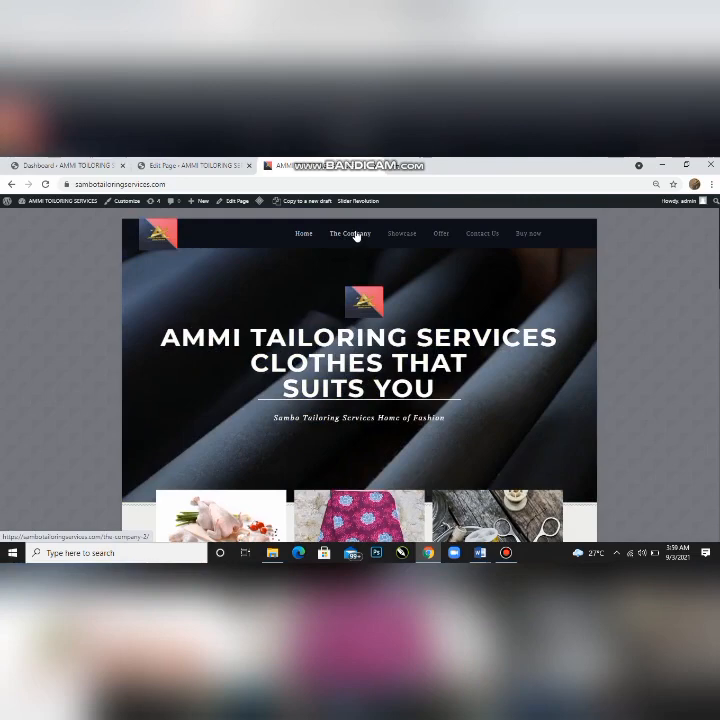
- Open The Company page on the live site and examine its content down to the footer
left_click(352, 236)
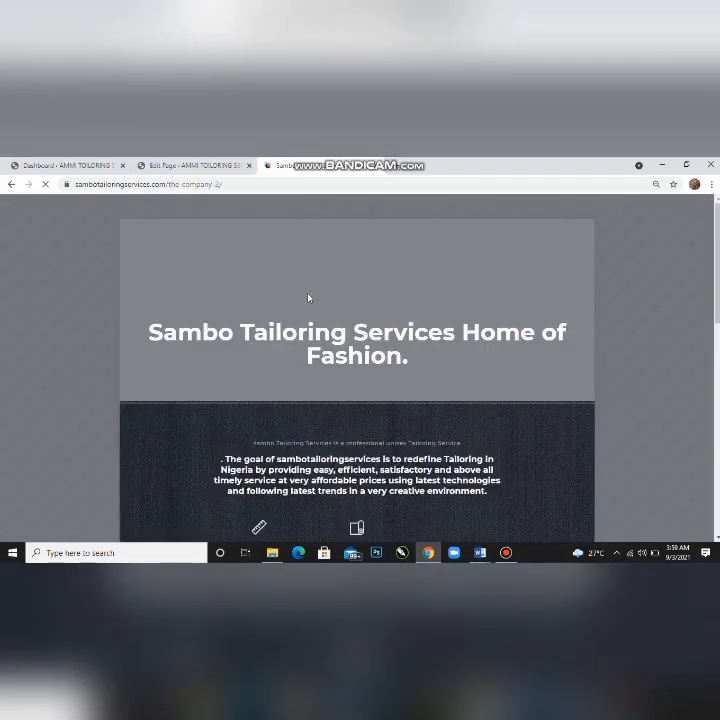
scroll(308, 297, "down", 3)
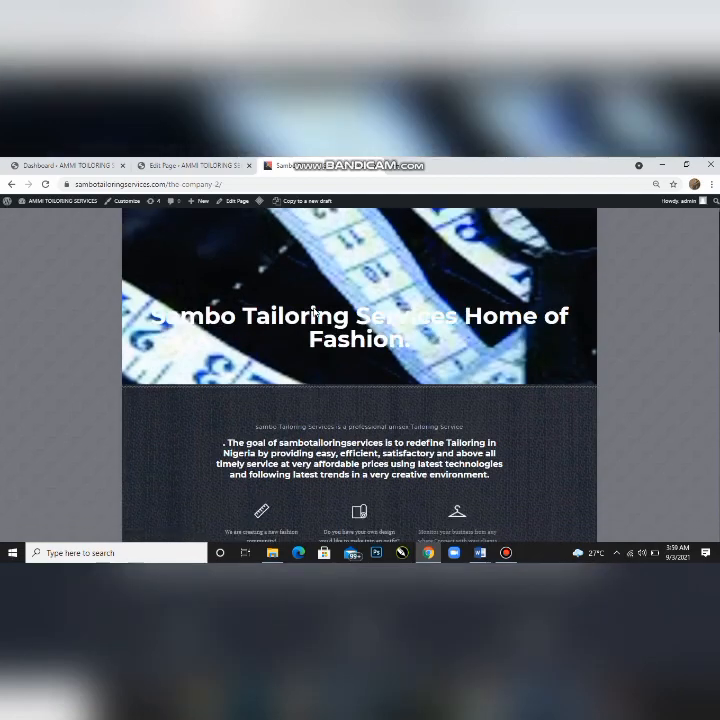
scroll(315, 310, "down", 3)
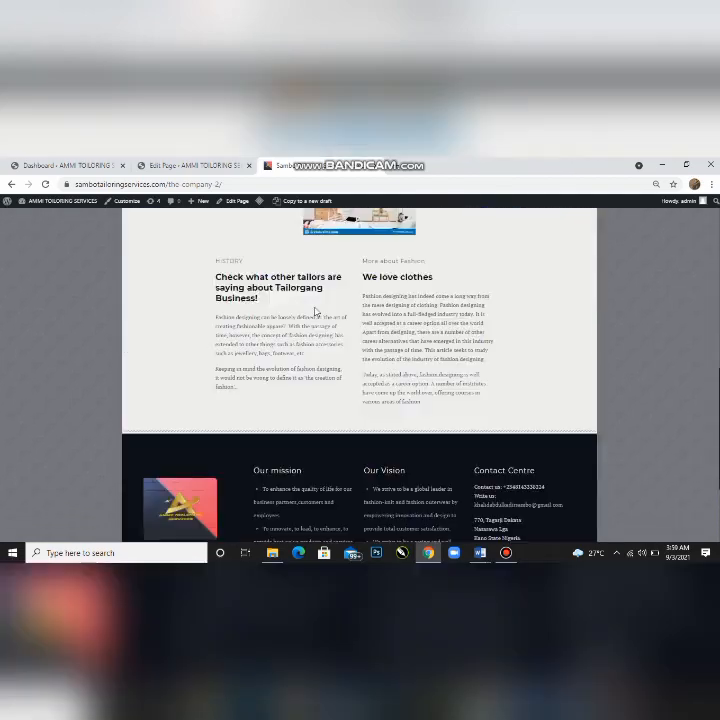
- Return to the Home page's editor and leave it to go back to the live site
scroll(316, 312, "up", 2)
scroll(316, 312, "up", 4)
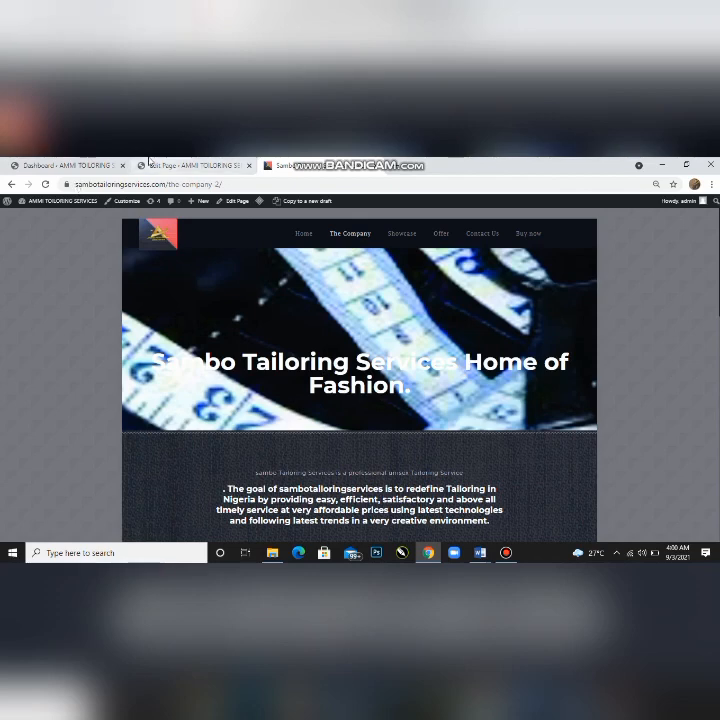
left_click(205, 166)
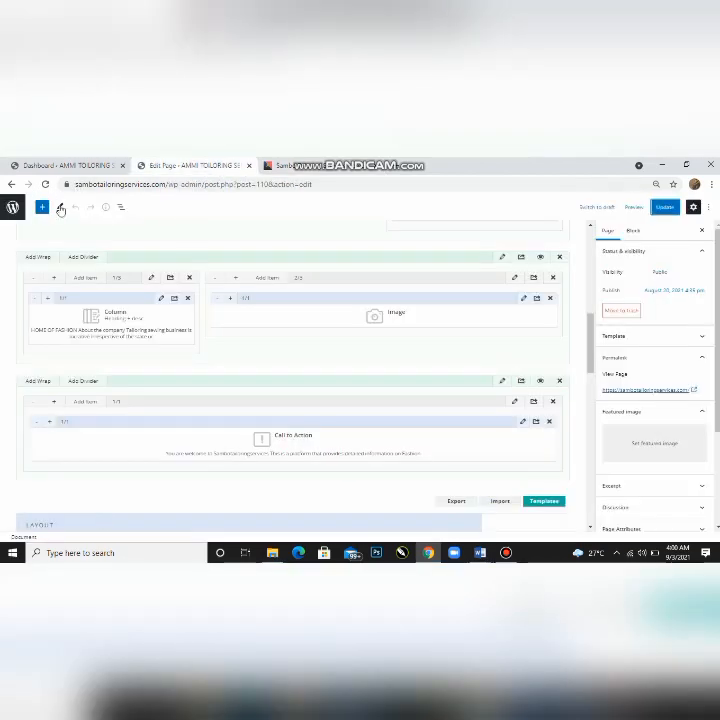
left_click(9, 184)
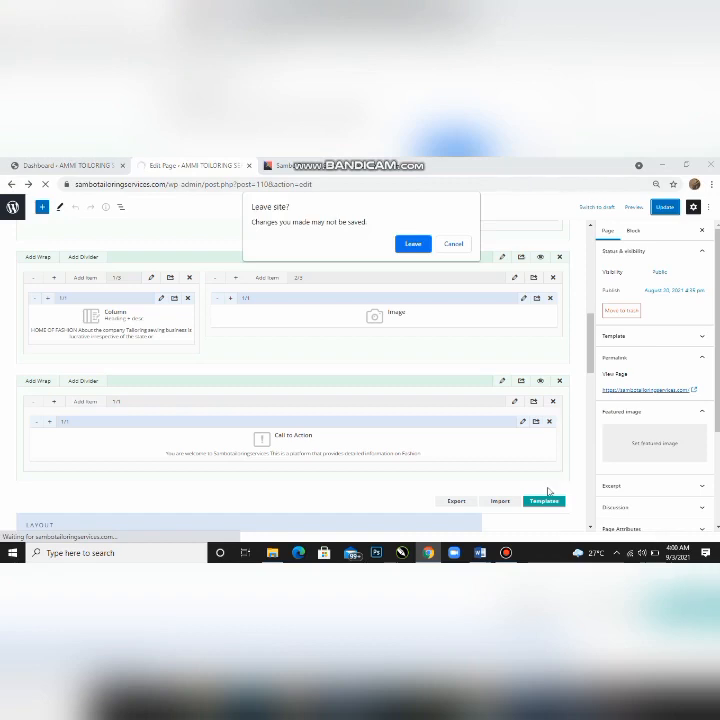
left_click(508, 553)
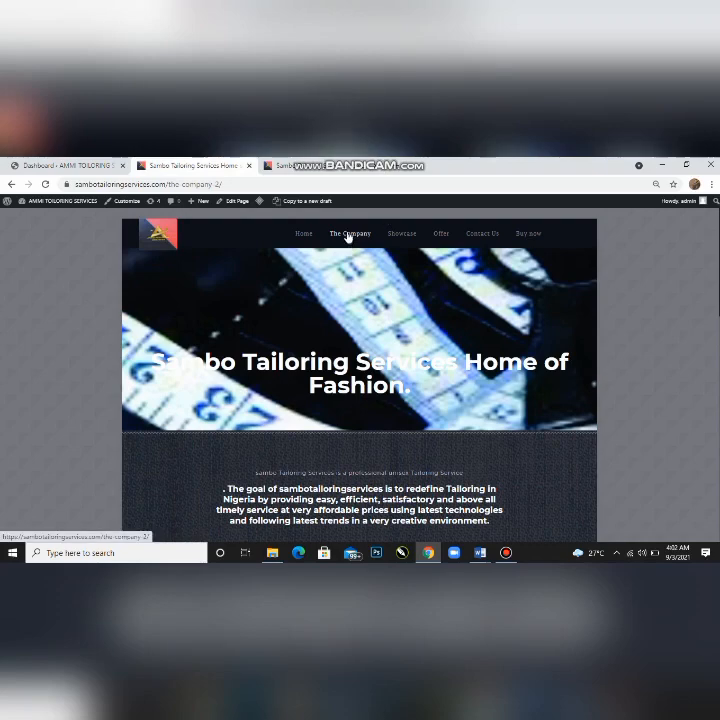
- Look over The Company page on the live site and open that page for editing
scroll(355, 504, "down", 3)
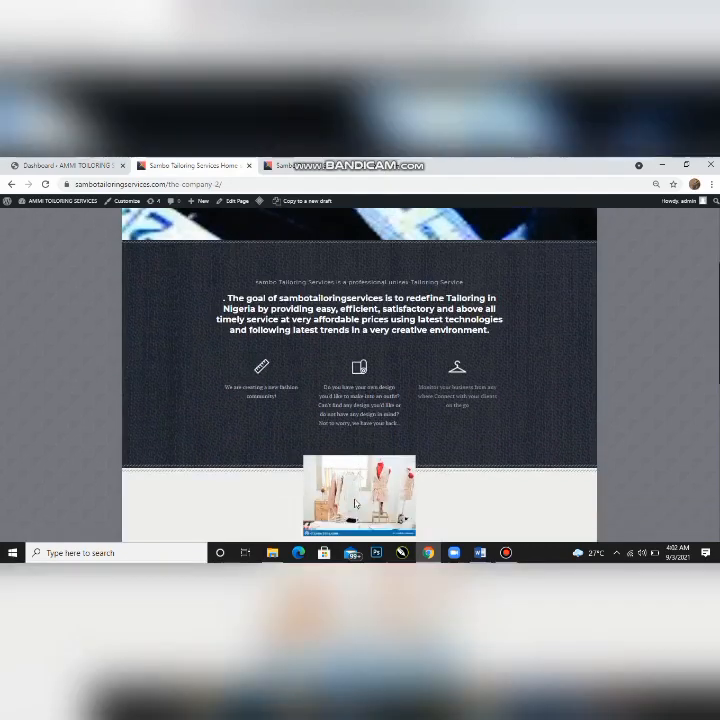
scroll(355, 504, "down", 1)
scroll(355, 502, "up", 5)
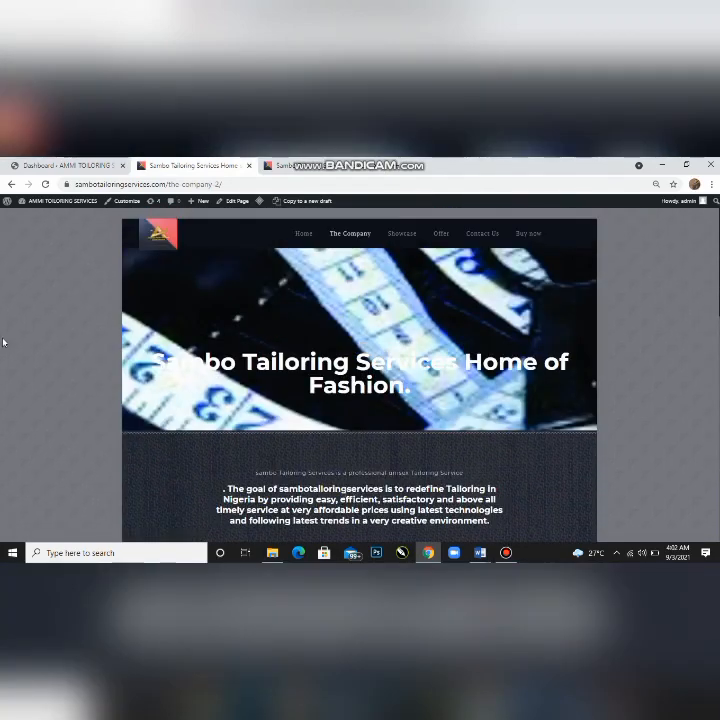
left_click(239, 204)
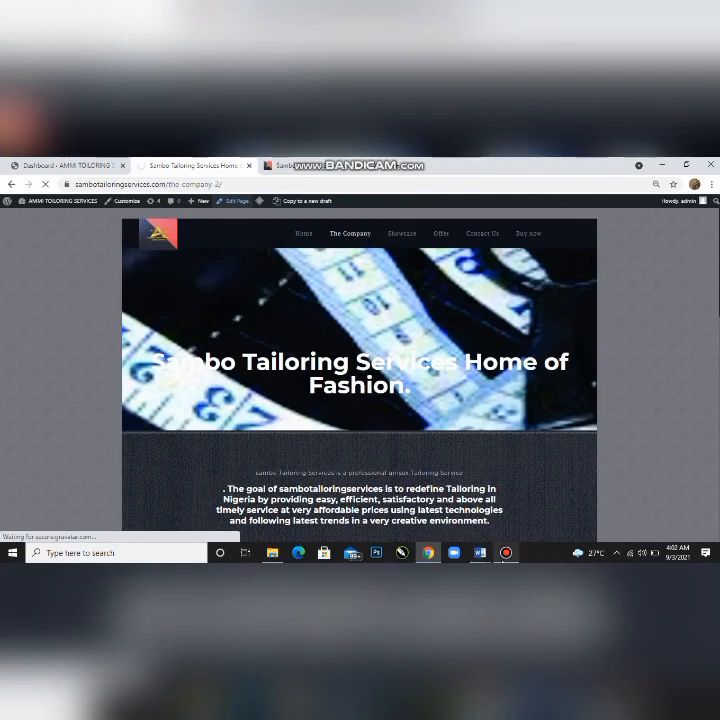
left_click(505, 555)
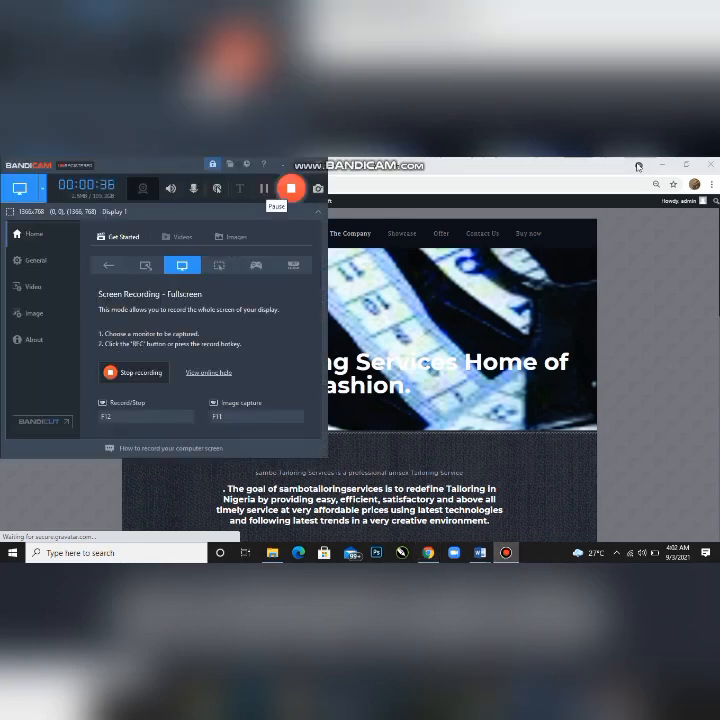
left_click(290, 188)
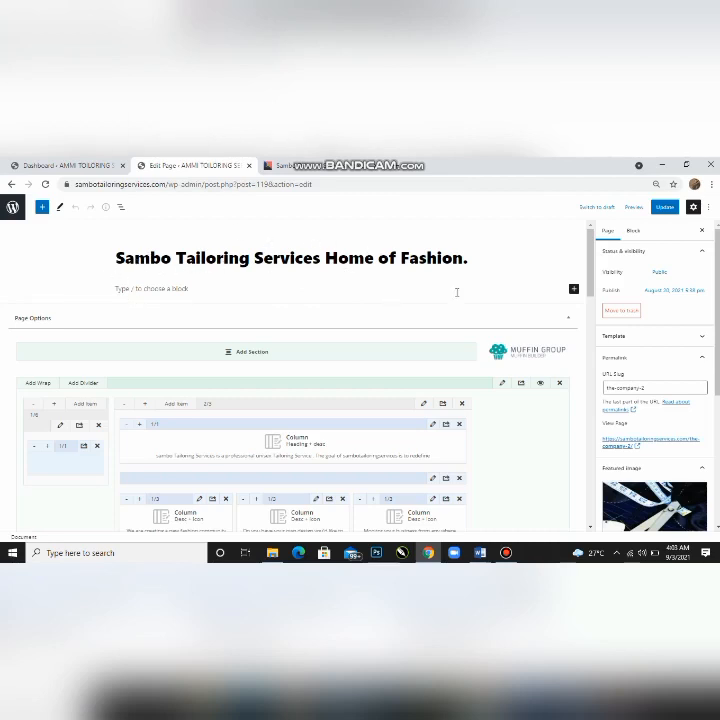
- Compare the live page's heading and add "keep it up" to the end of The Company page's title
left_click(330, 168)
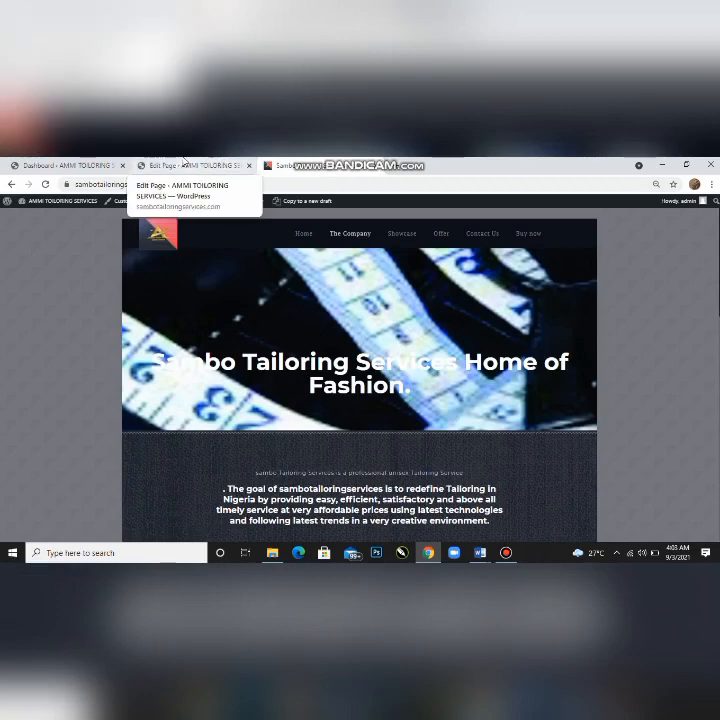
left_click(182, 169)
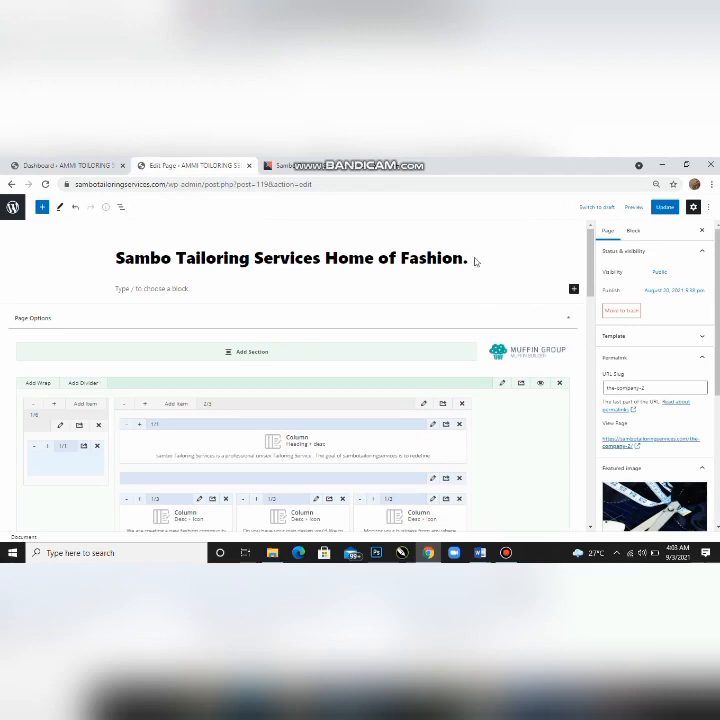
type("k")
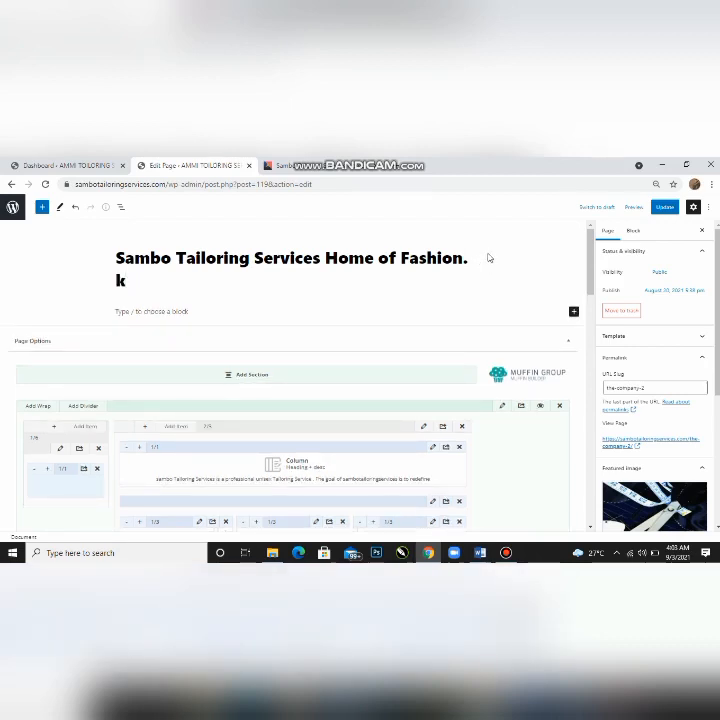
type("eep it up")
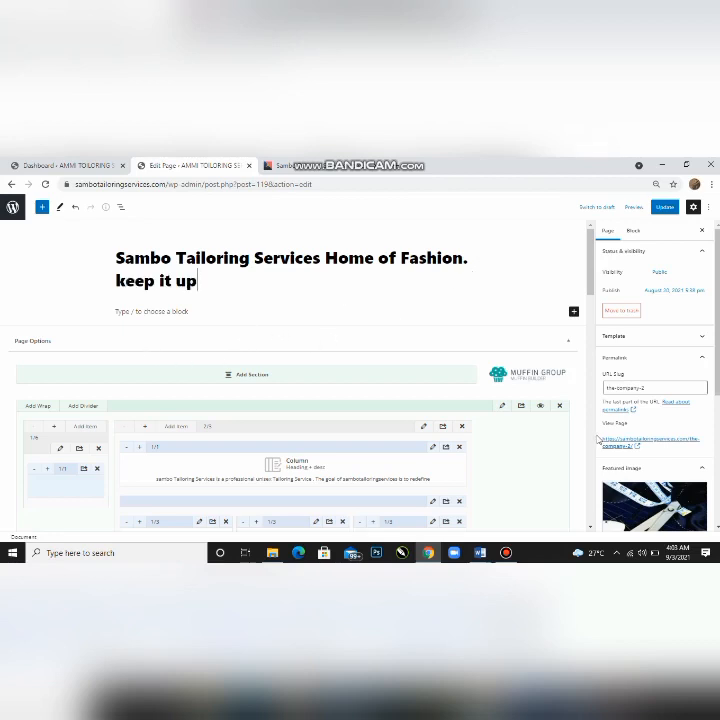
scroll(598, 440, "down", 2)
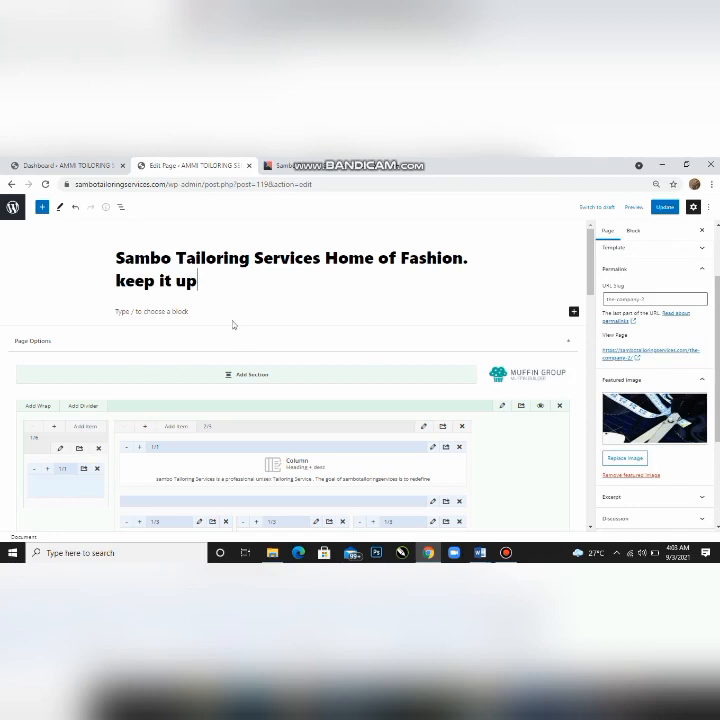
left_click(306, 168)
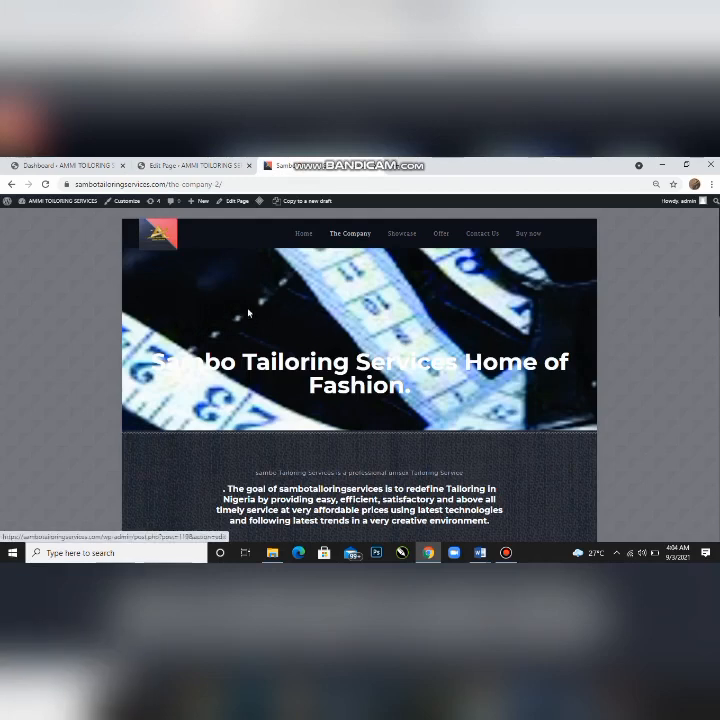
left_click(195, 166)
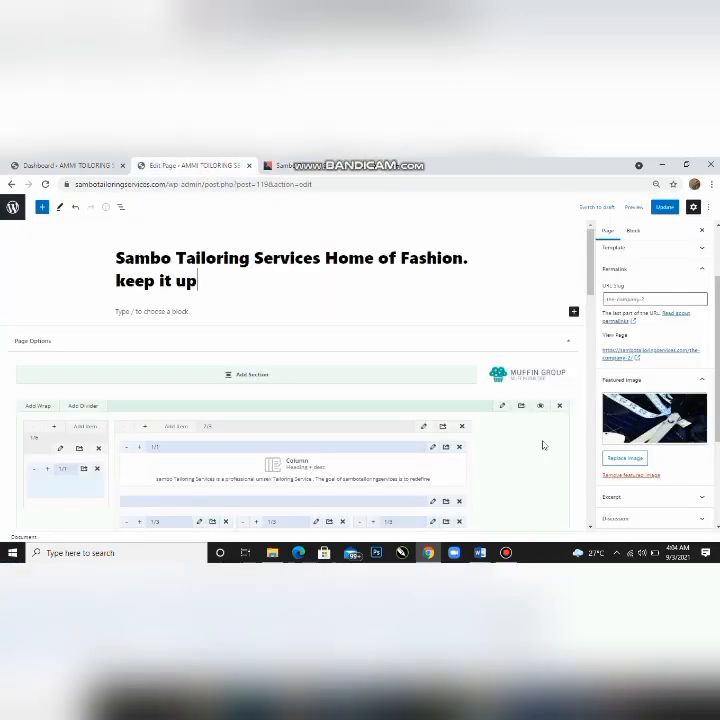
left_click(626, 458)
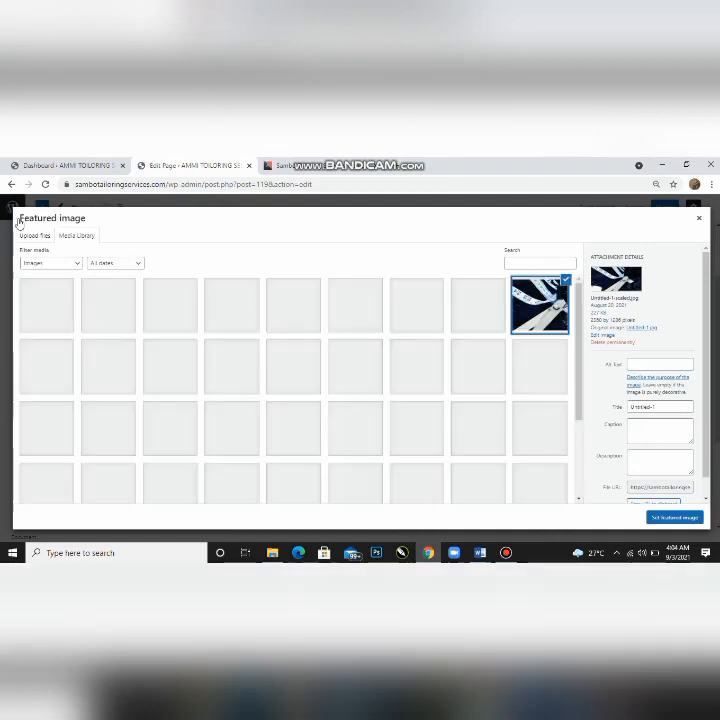
left_click(700, 221)
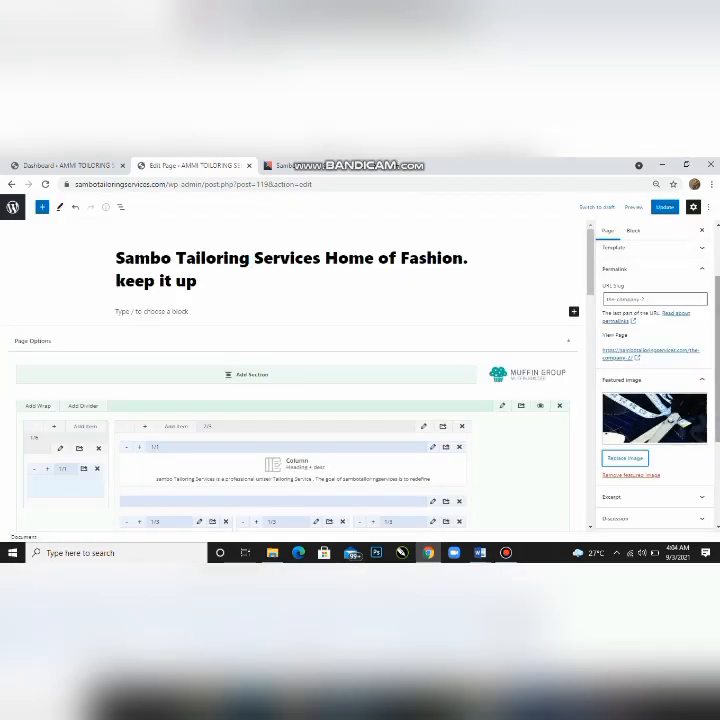
- Replace The Company page's featured image with the golden fabric picture shadda-3.jpg from the media library
key("ctrl+plus")
key("ctrl+plus")
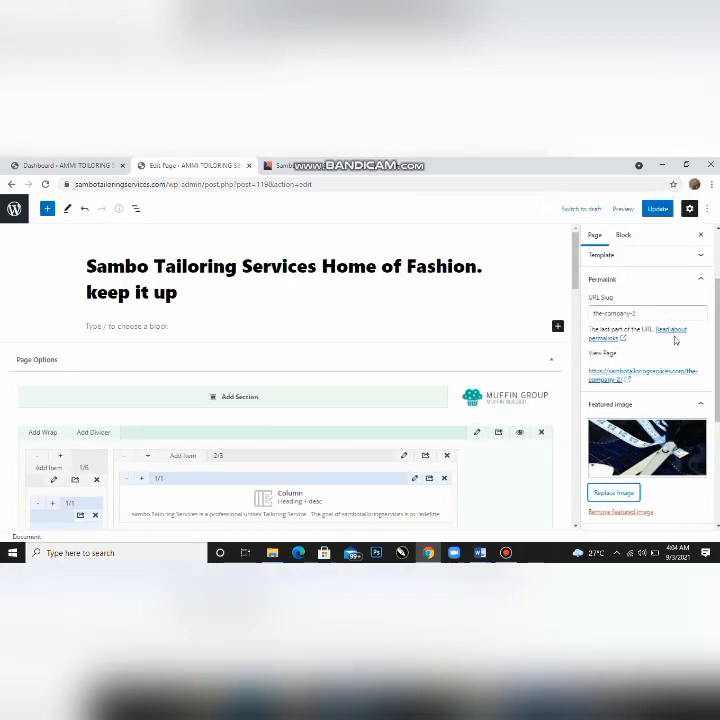
key("ctrl+plus")
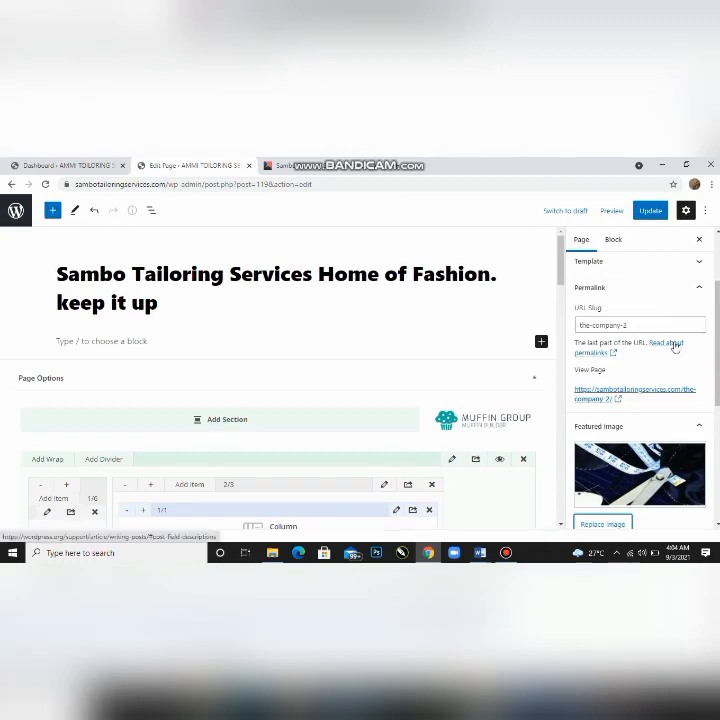
key("ctrl+plus")
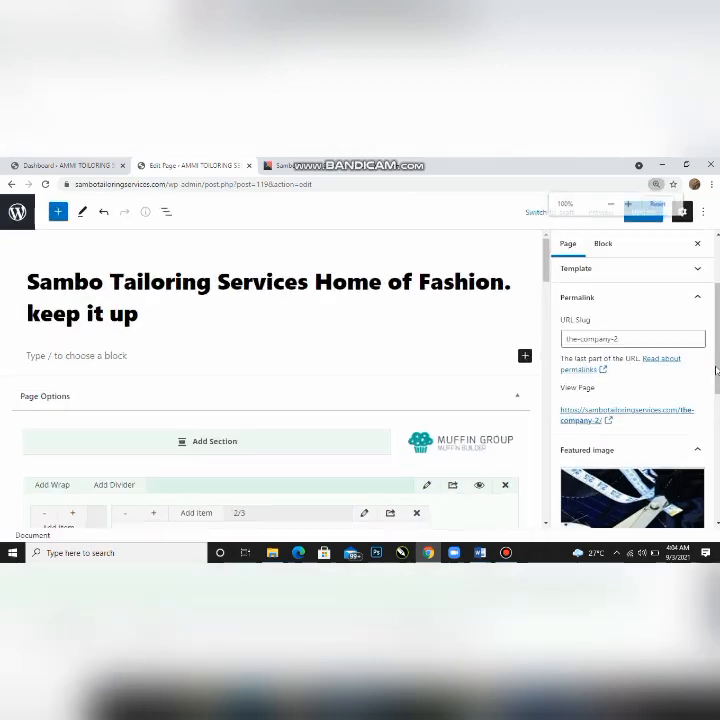
left_click_drag(717, 369, 638, 401)
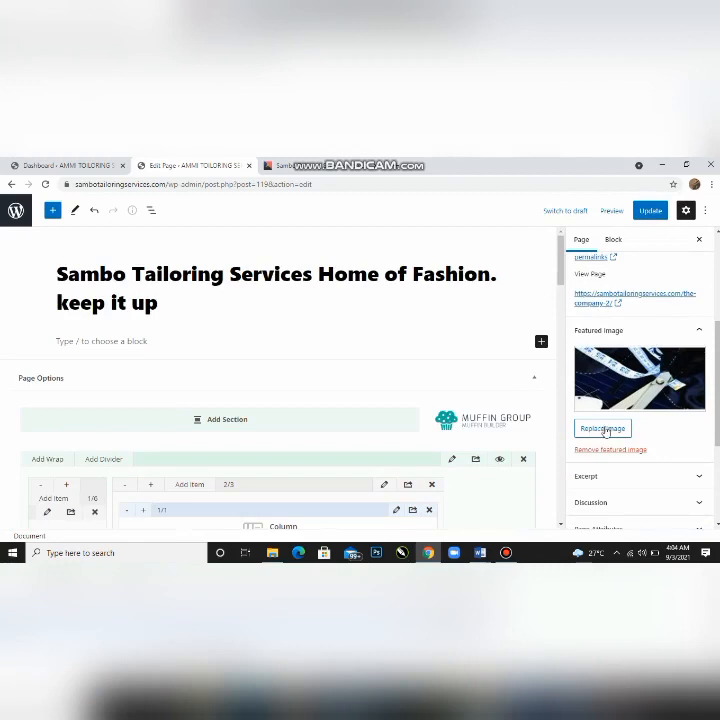
left_click(603, 428)
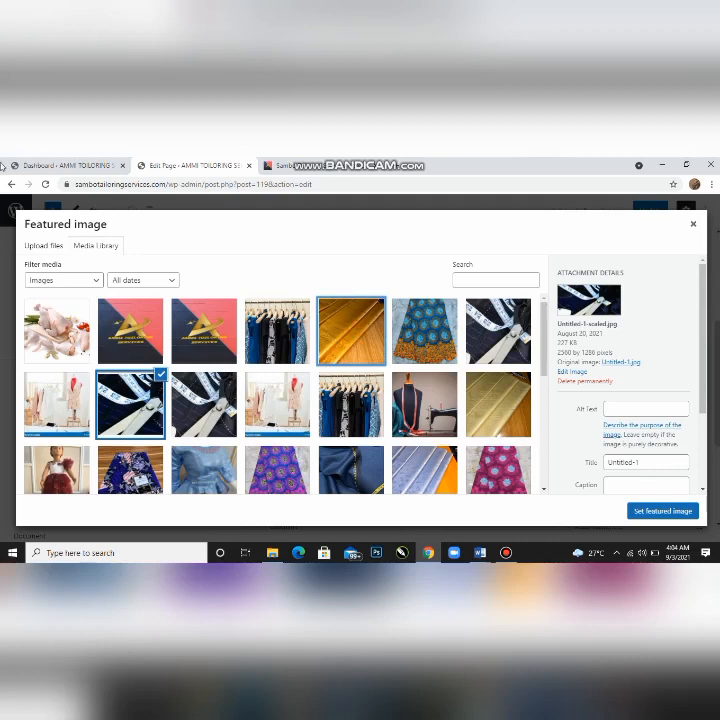
left_click(326, 305)
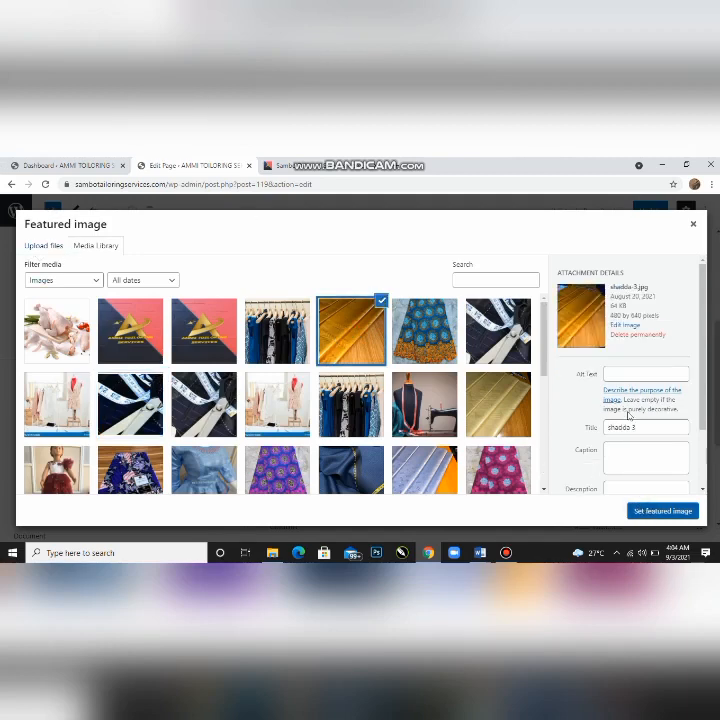
left_click(650, 512)
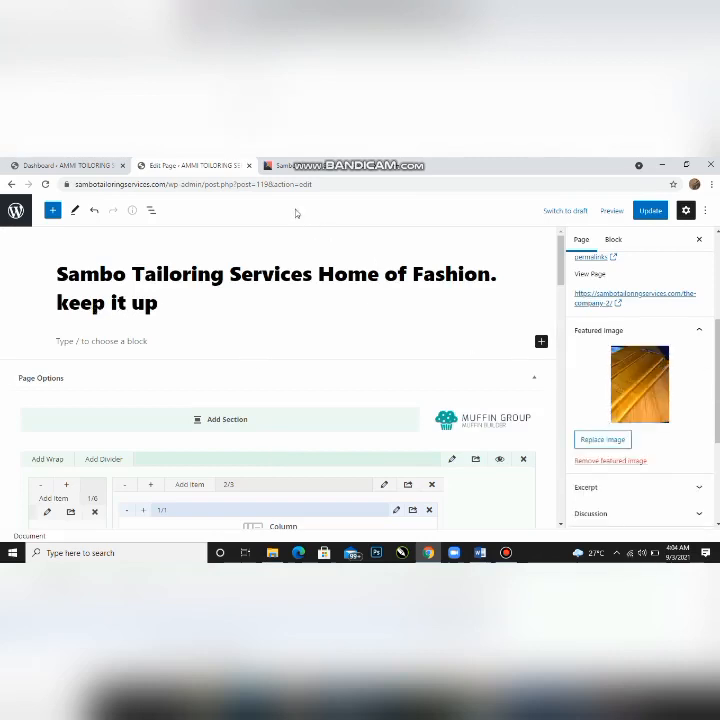
- Check the intro text below the live page's banner and open the matching Heading + desc column for editing
left_click(285, 165)
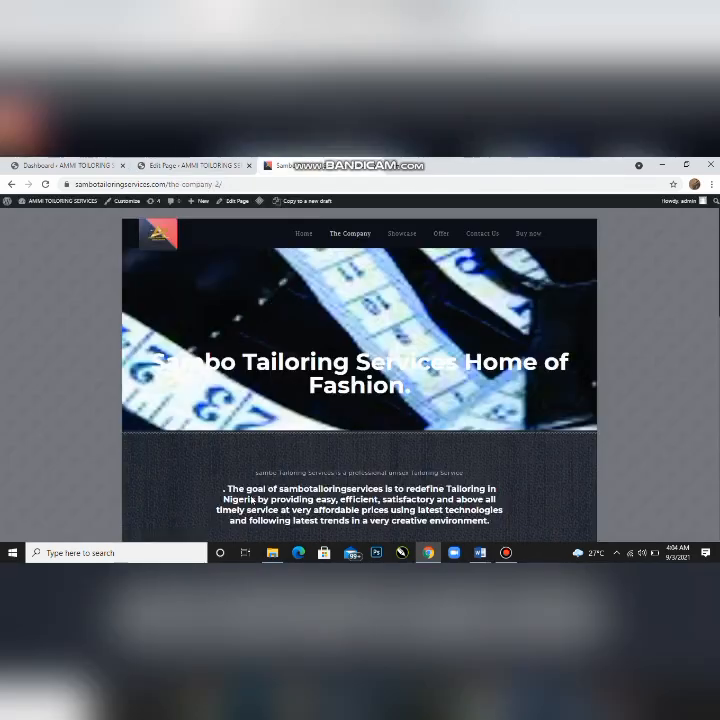
scroll(285, 417, "down", 2)
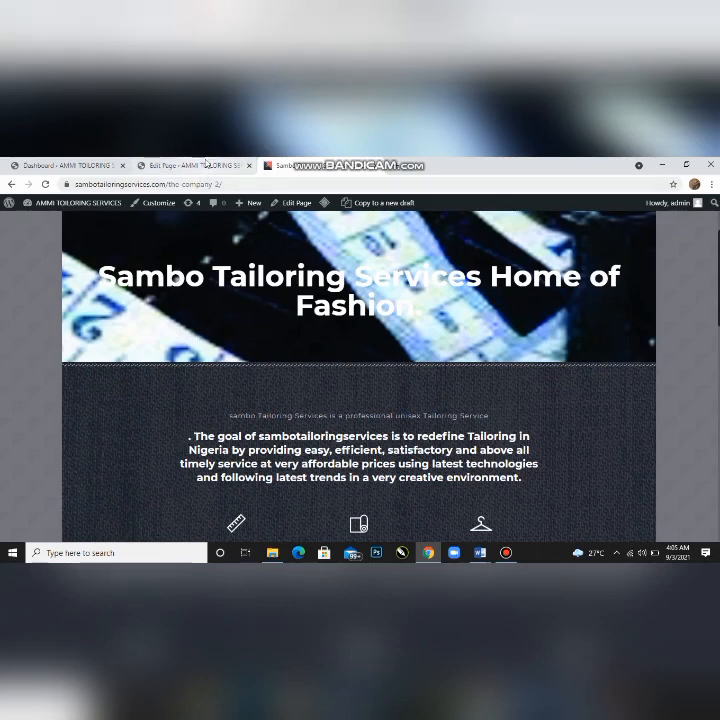
left_click(205, 165)
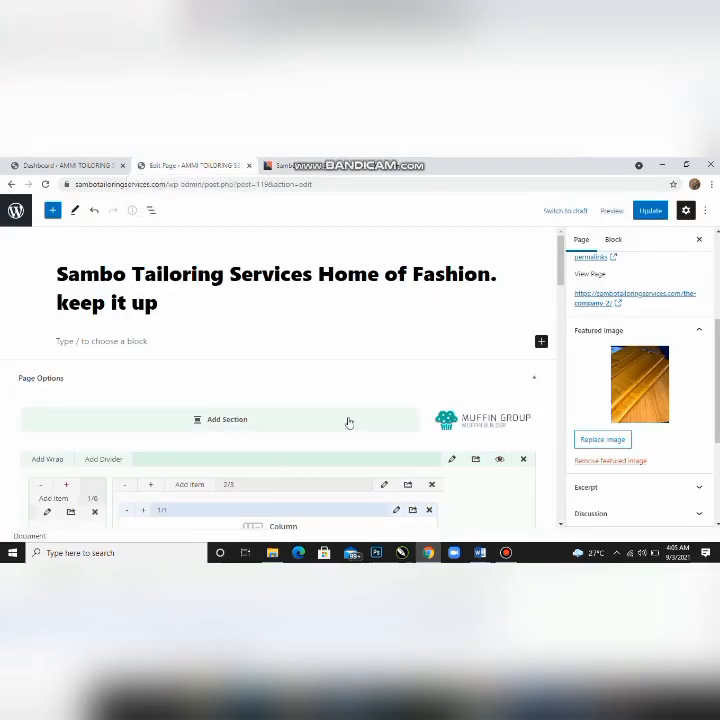
scroll(349, 420, "down", 2)
scroll(351, 415, "down", 2)
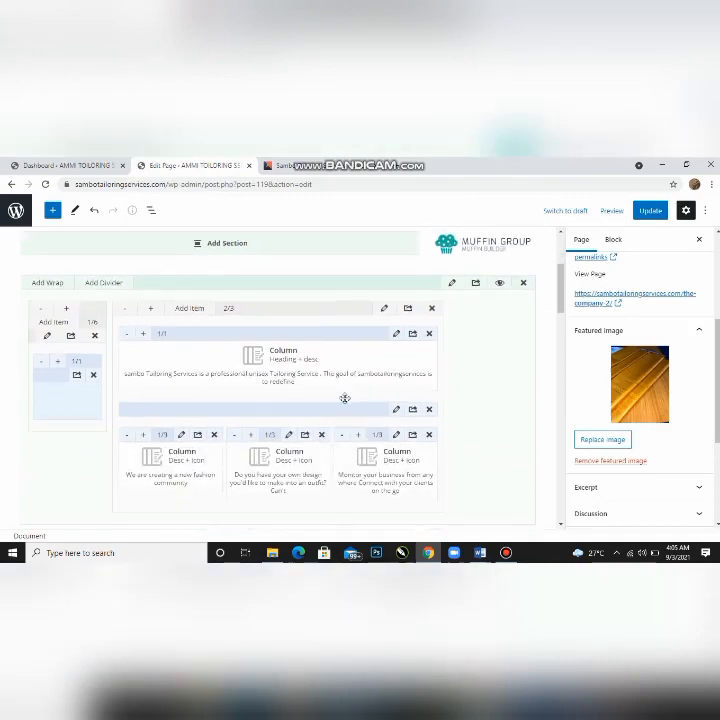
left_click(396, 334)
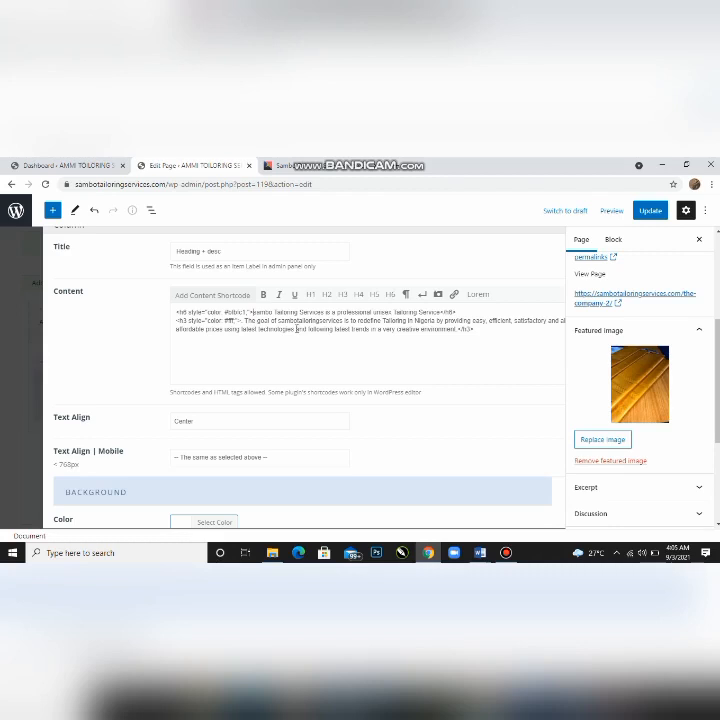
type("visi")
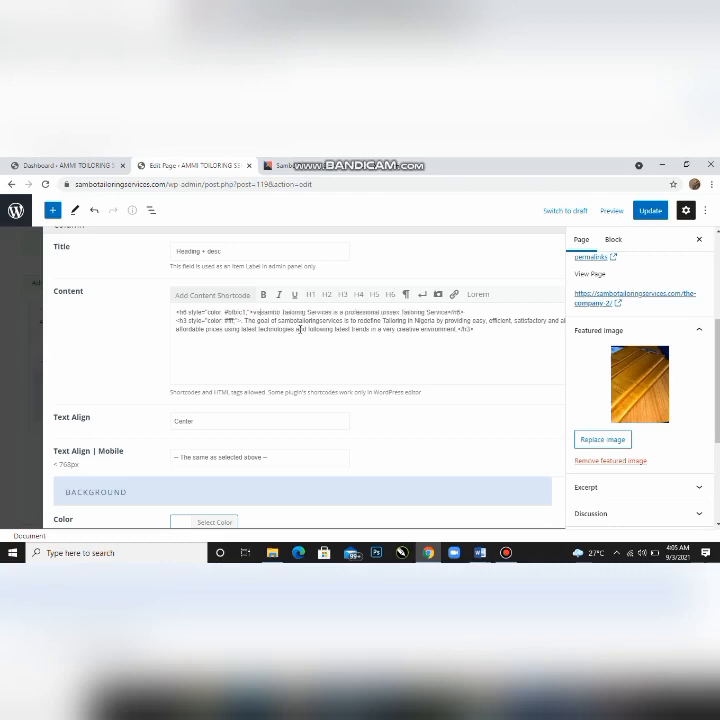
key("BackSpace")
key("BackSpace")
key("BackSpace")
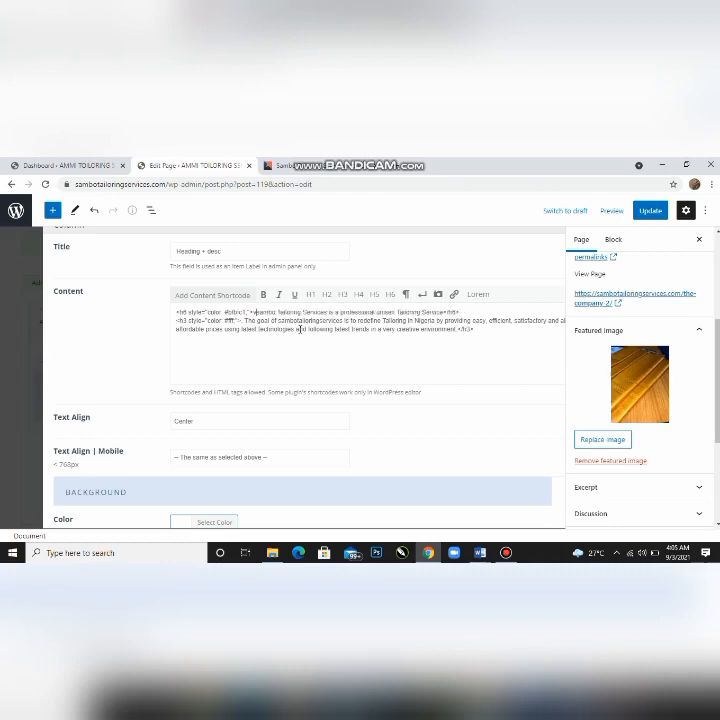
key("BackSpace")
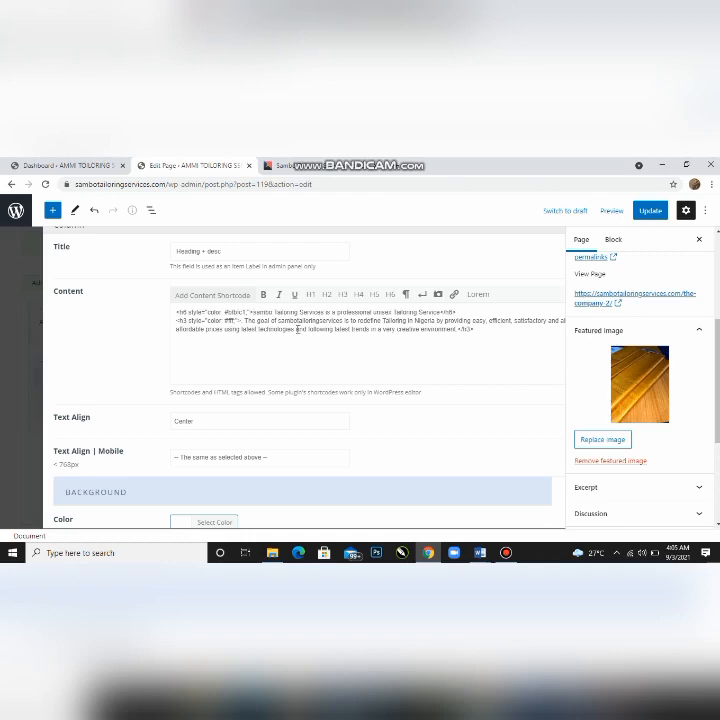
- Capitalize "Sambo" at the start of the column's h6 line and insert "VISIT US ON" in front of it
key("ctrl+plus")
key("ctrl+plus")
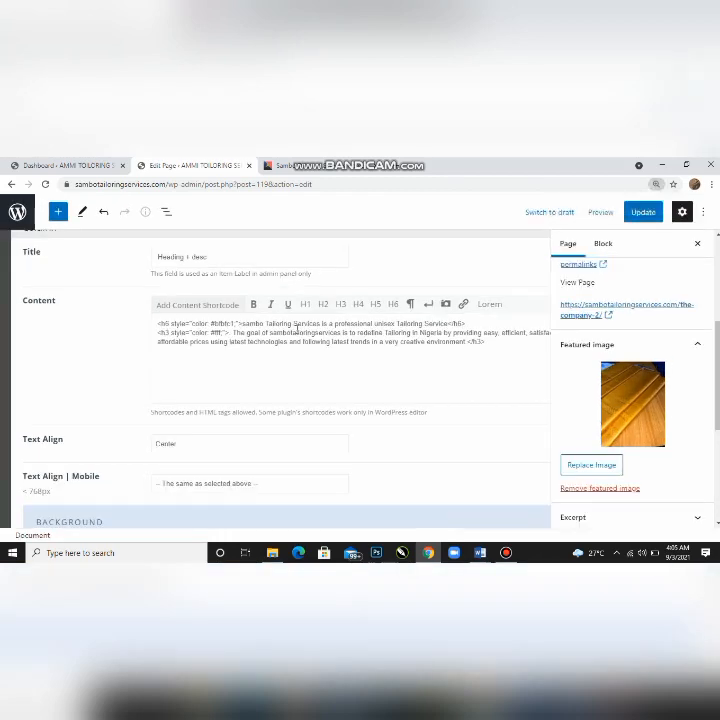
key("ctrl+plus")
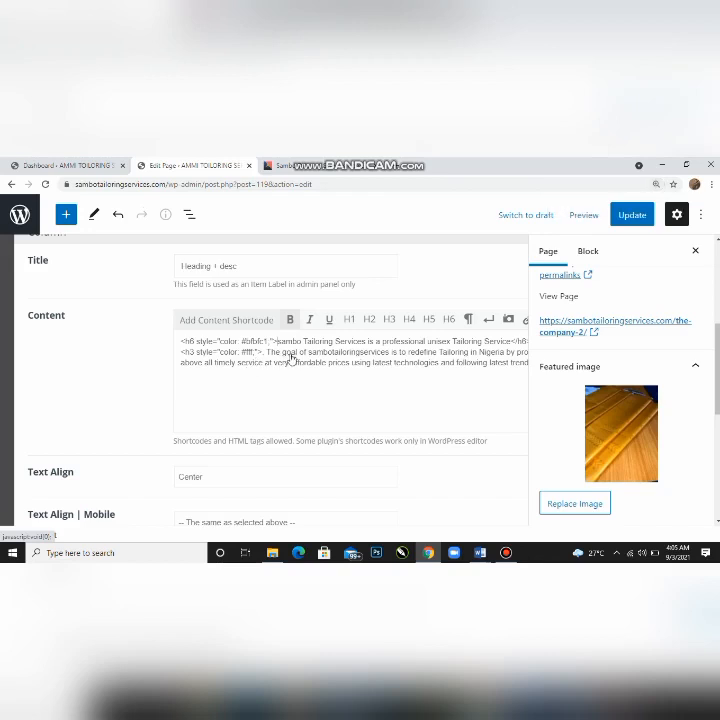
key("ctrl+plus")
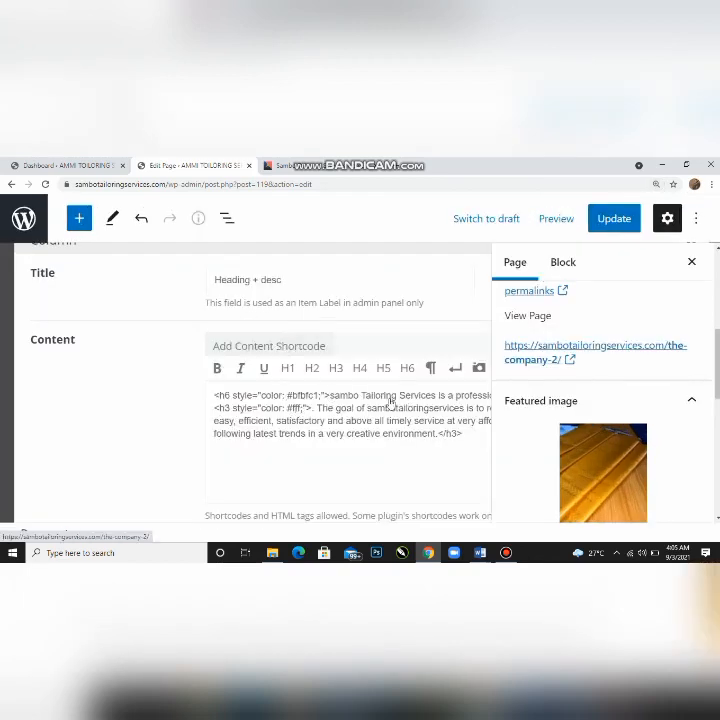
key("ctrl+plus")
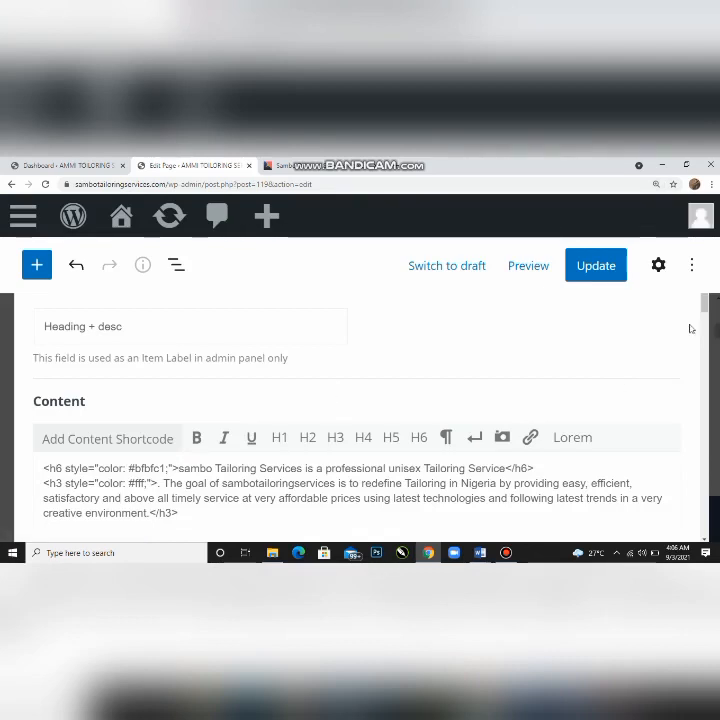
scroll(705, 320, "down", 1)
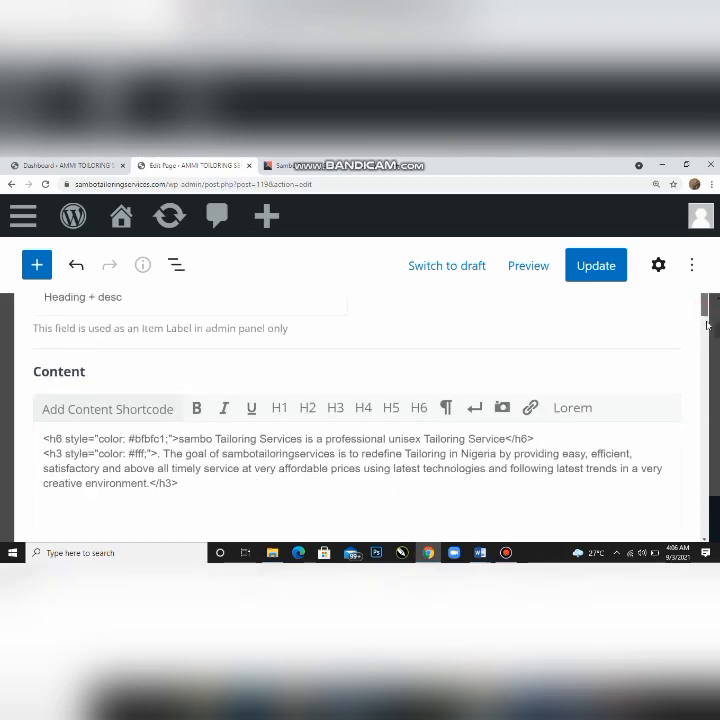
scroll(706, 322, "down", 2)
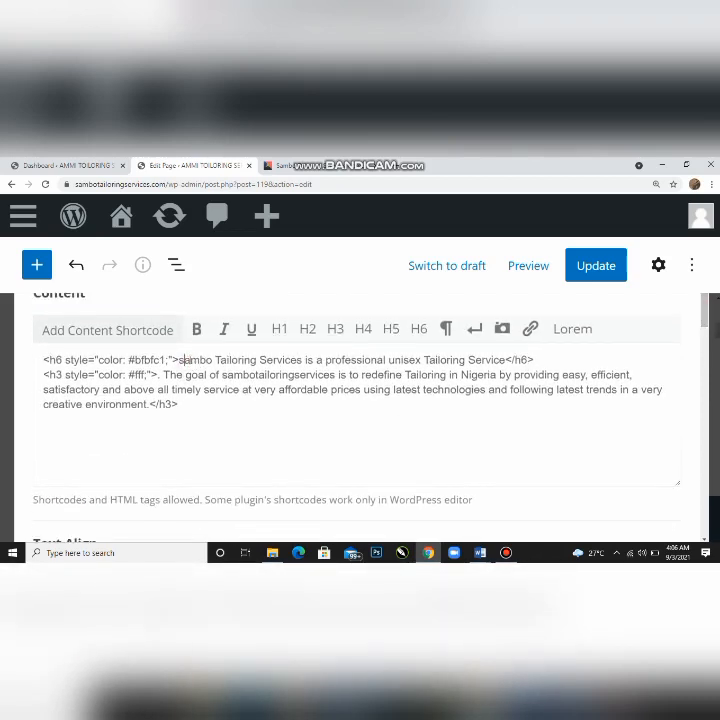
left_click(185, 359)
key("BackSpace")
type("S")
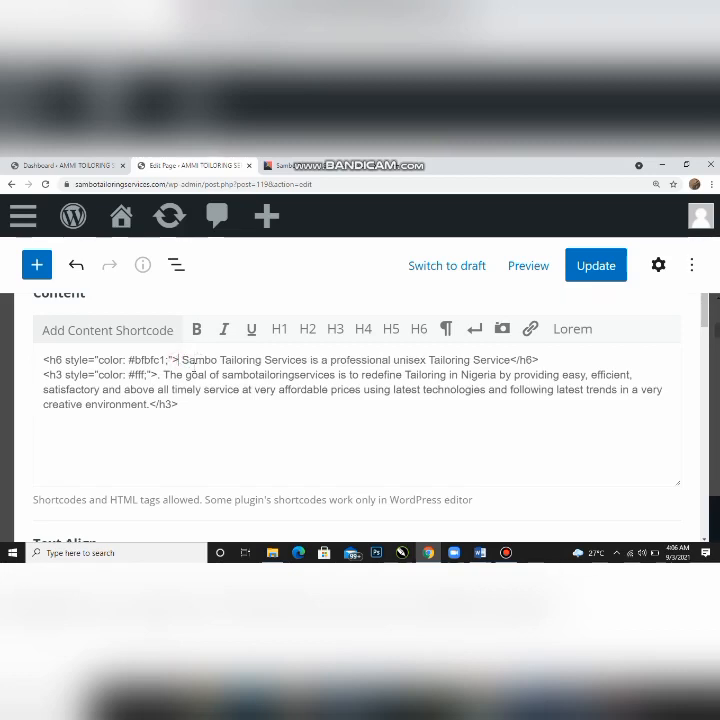
type(" VIS")
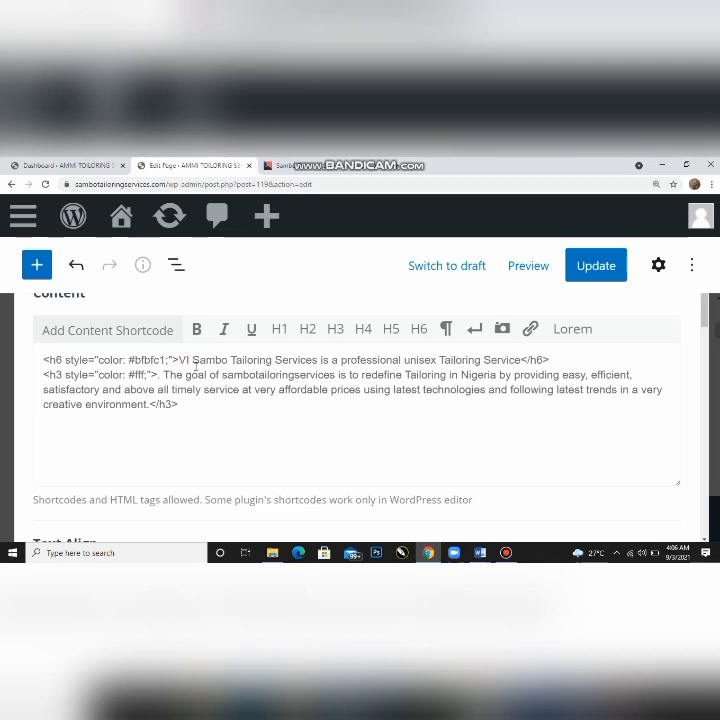
type("IT")
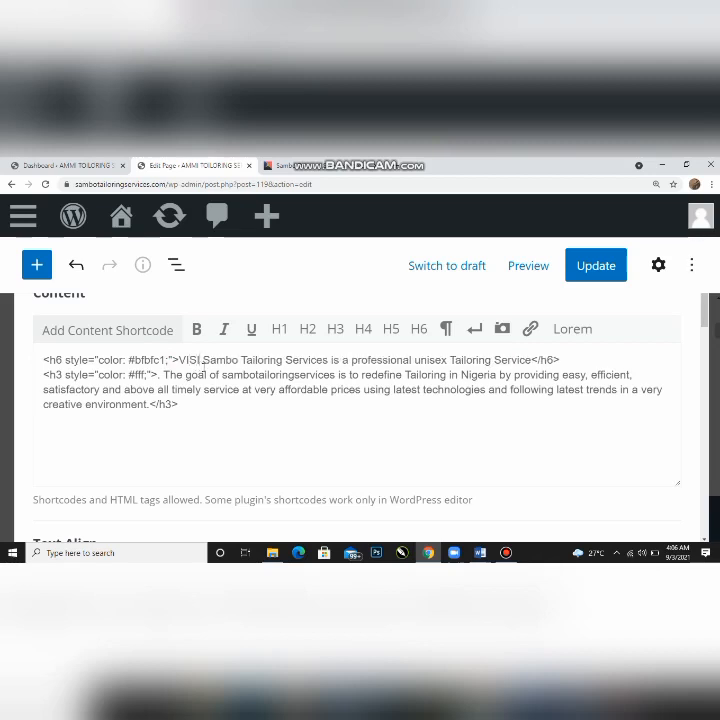
type(" US")
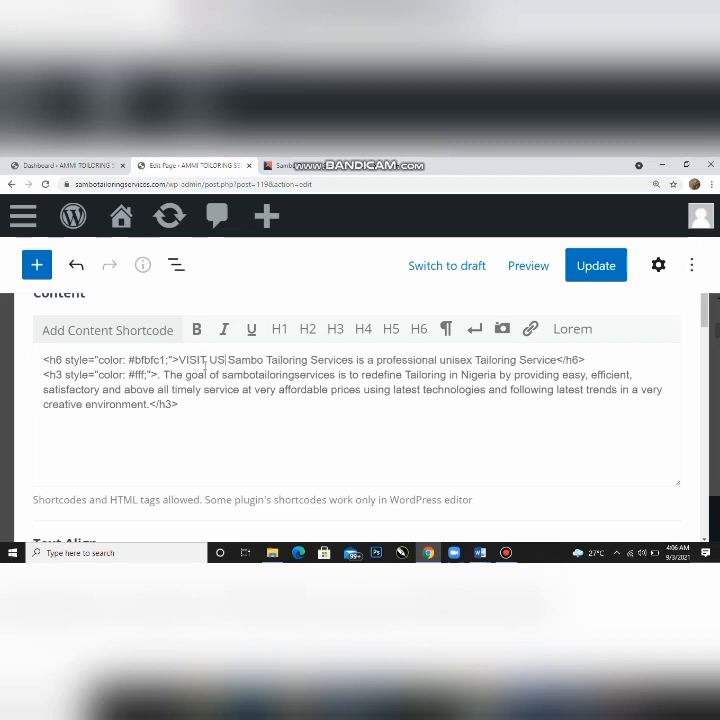
type(" ON")
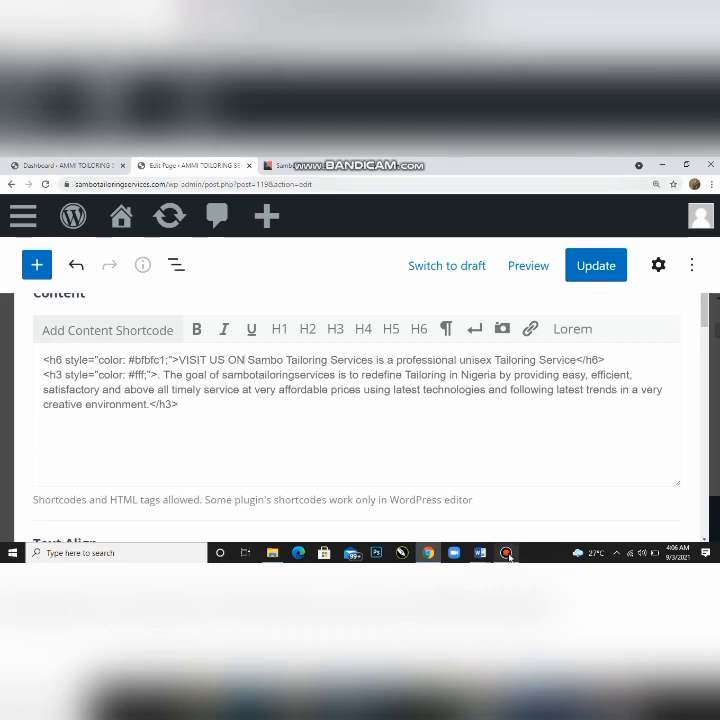
mouse_move(508, 554)
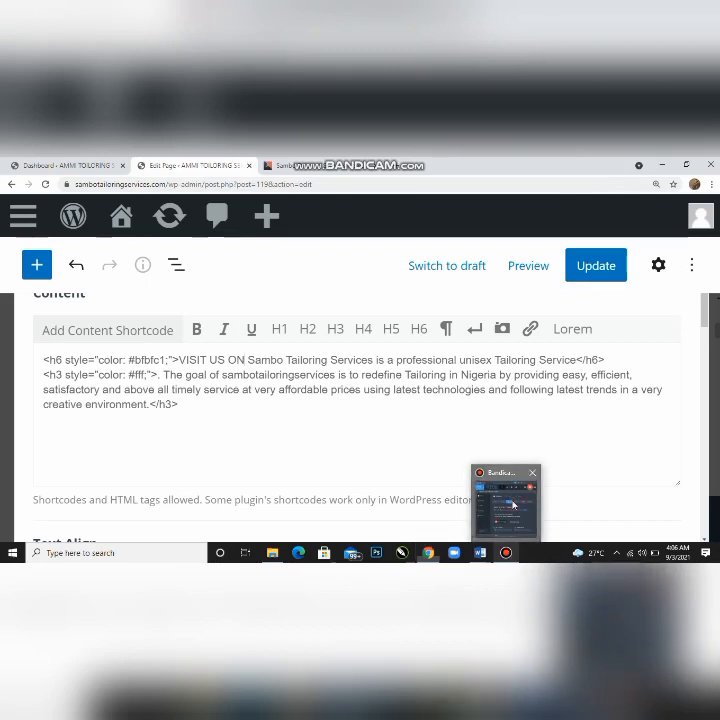
left_click(512, 504)
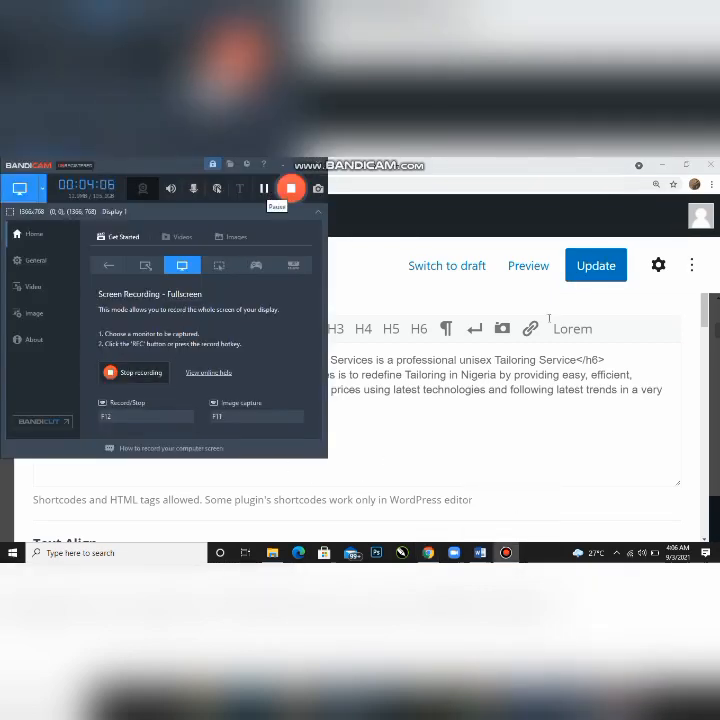
left_click(267, 190)
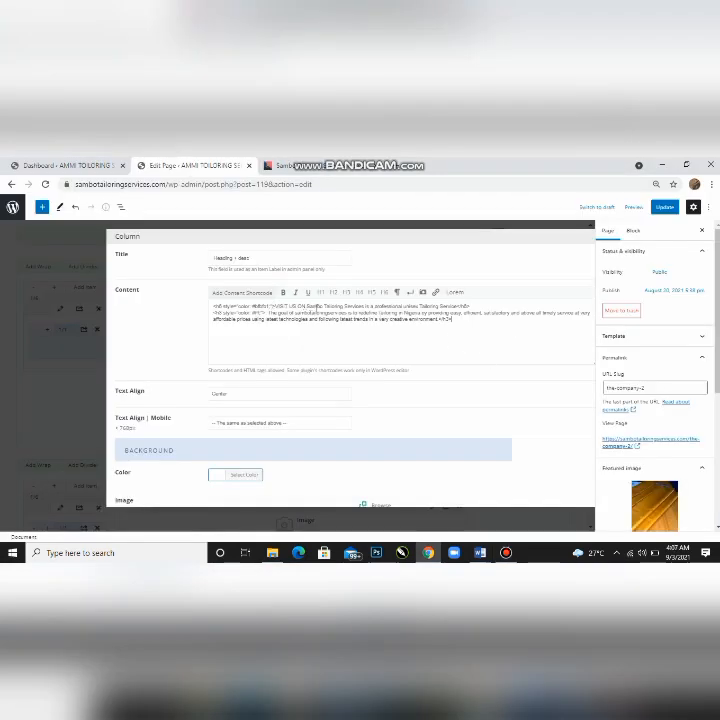
- Save the changes to the Heading + desc column and update The Company page
scroll(340, 350, "down", 10)
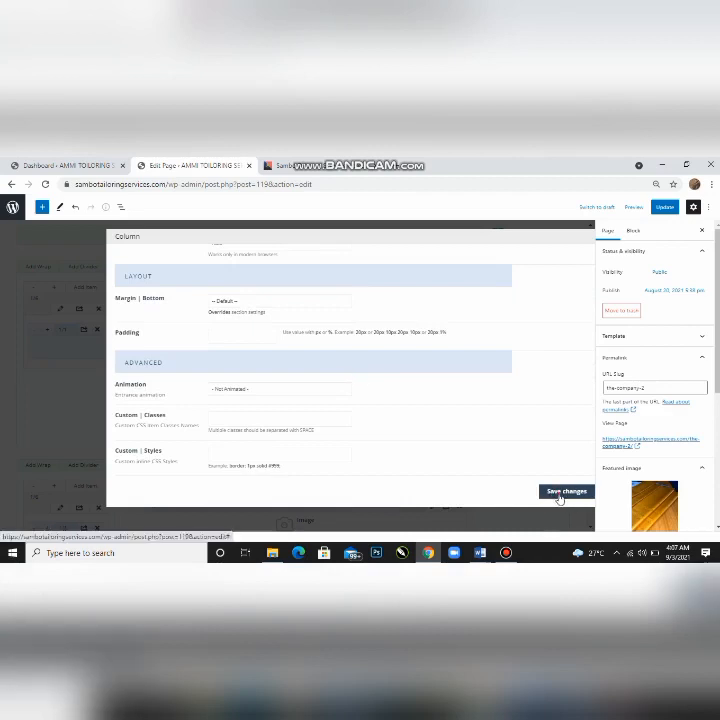
left_click(562, 492)
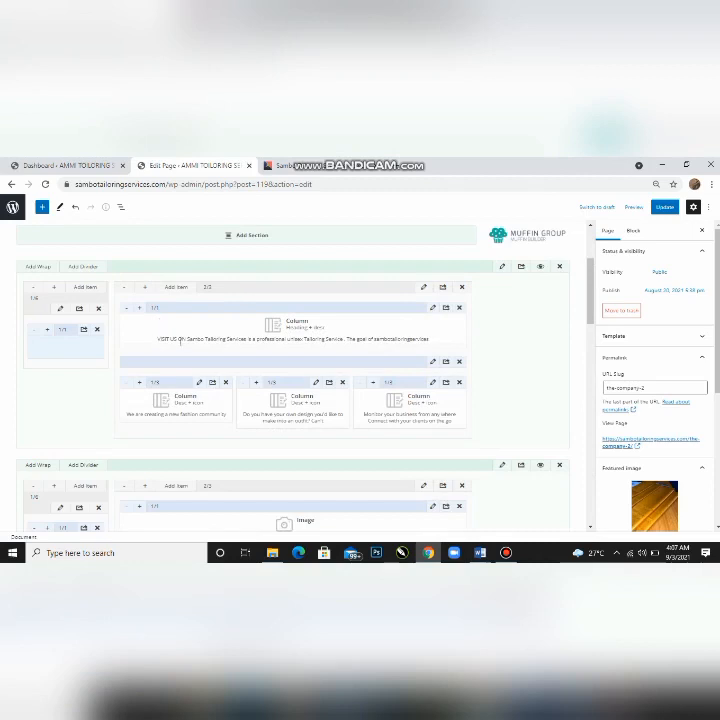
scroll(280, 246, "up", 3)
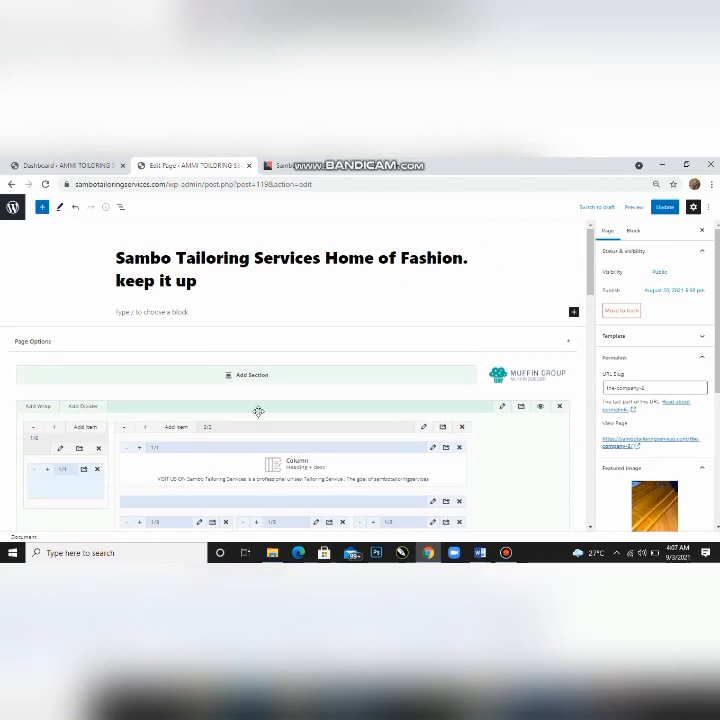
left_click(667, 210)
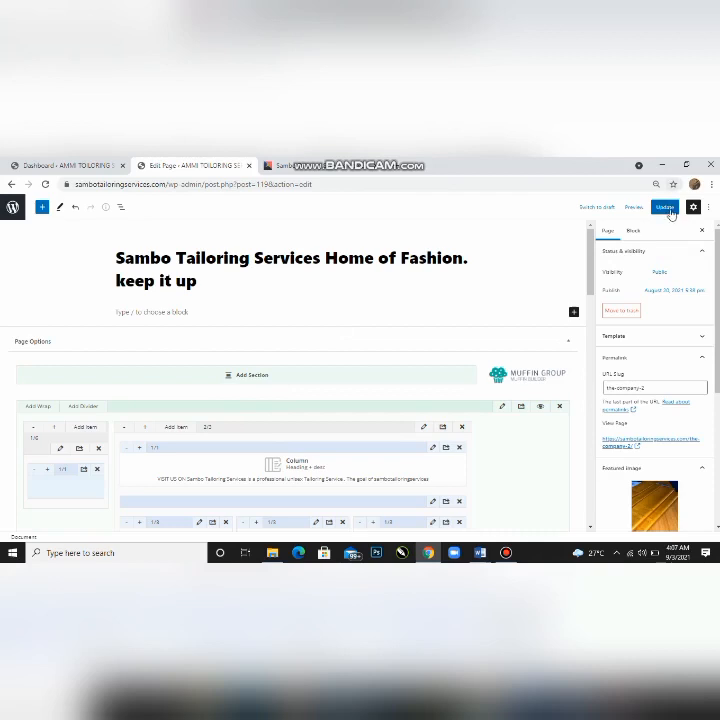
key("ctrl+plus")
key("ctrl+plus")
key("ctrl+plus")
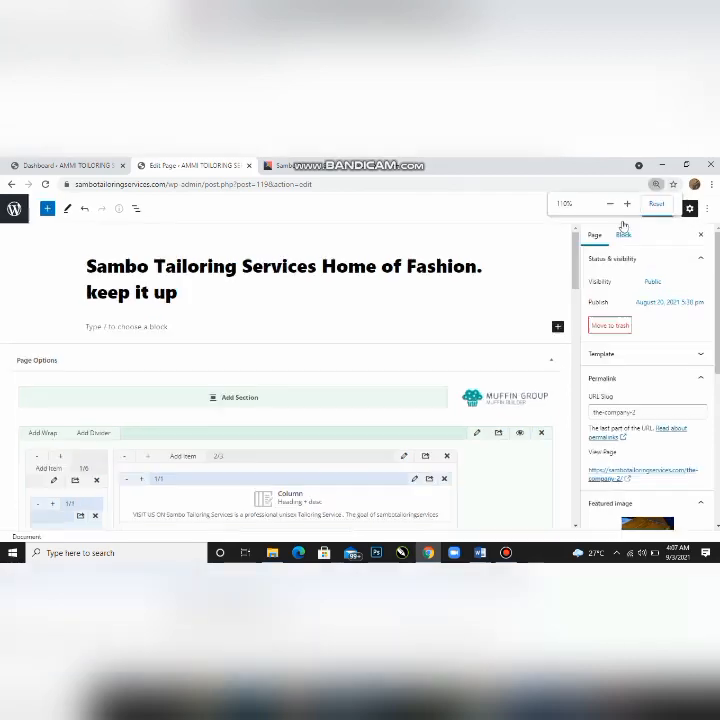
key("ctrl+plus")
key("ctrl+plus")
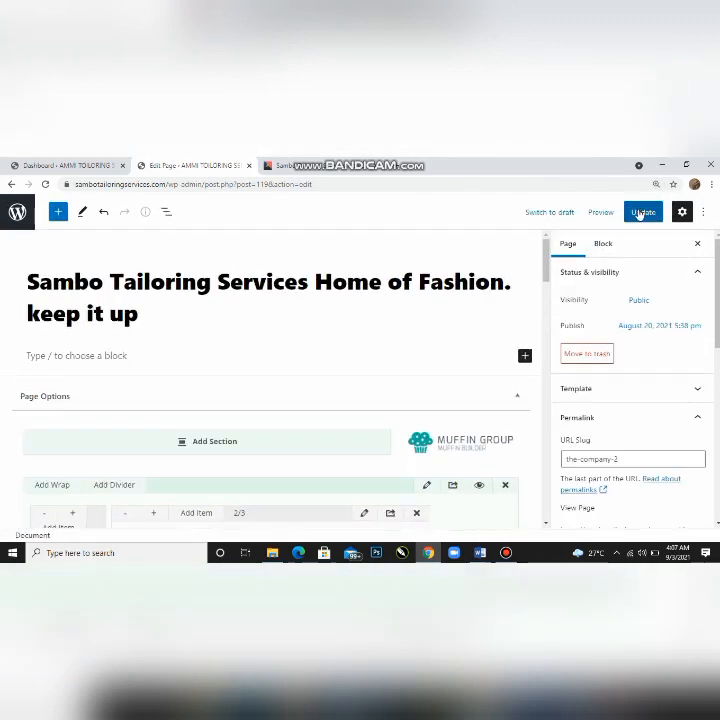
left_click(641, 213)
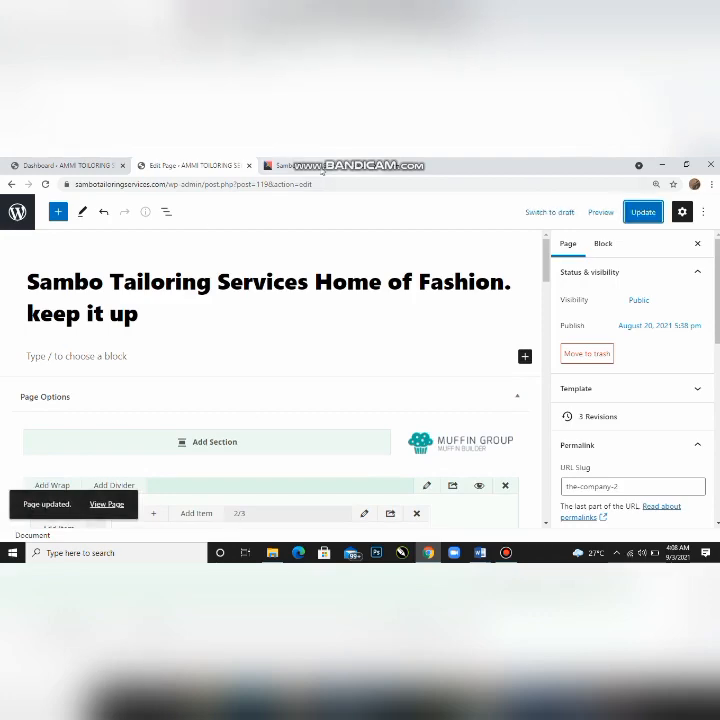
- Reload The Company page on the live site and check its title, banner image and intro text
left_click(300, 165)
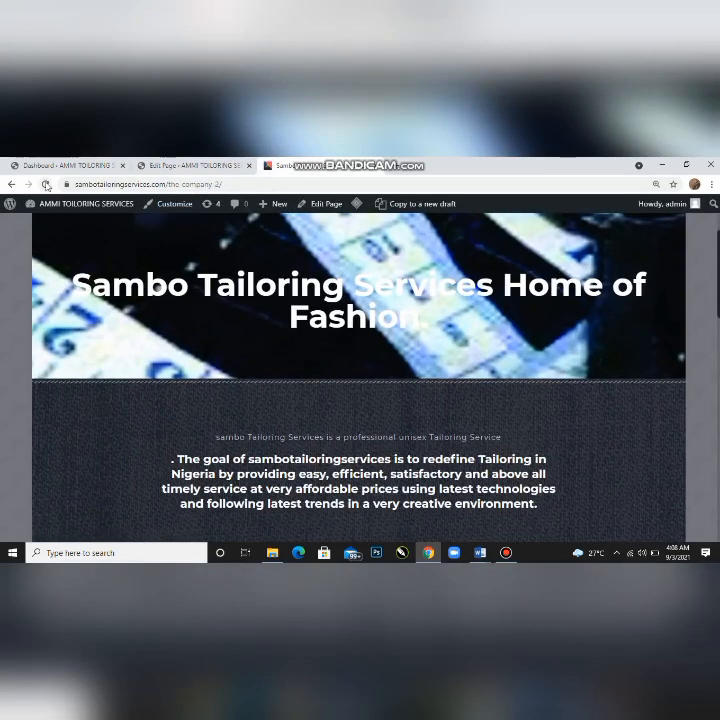
left_click(46, 186)
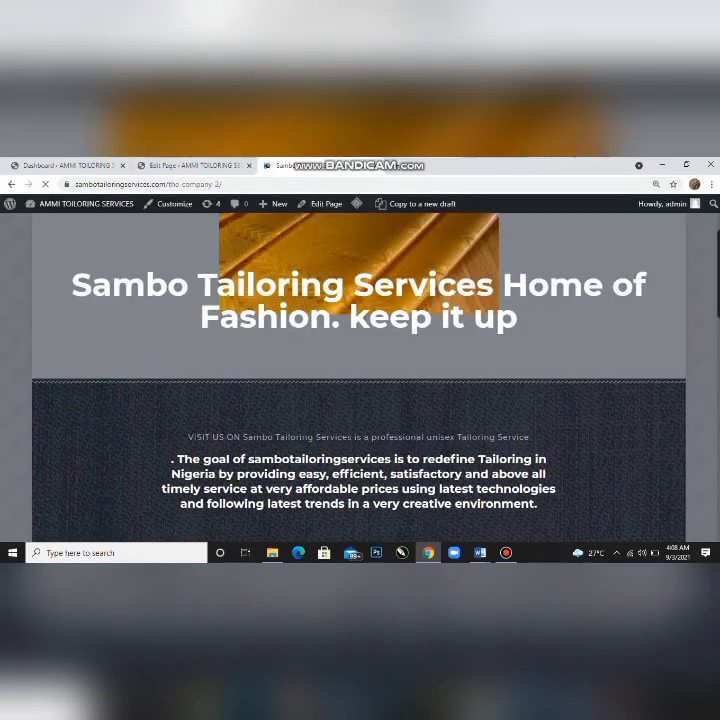
scroll(340, 280, "up", 3)
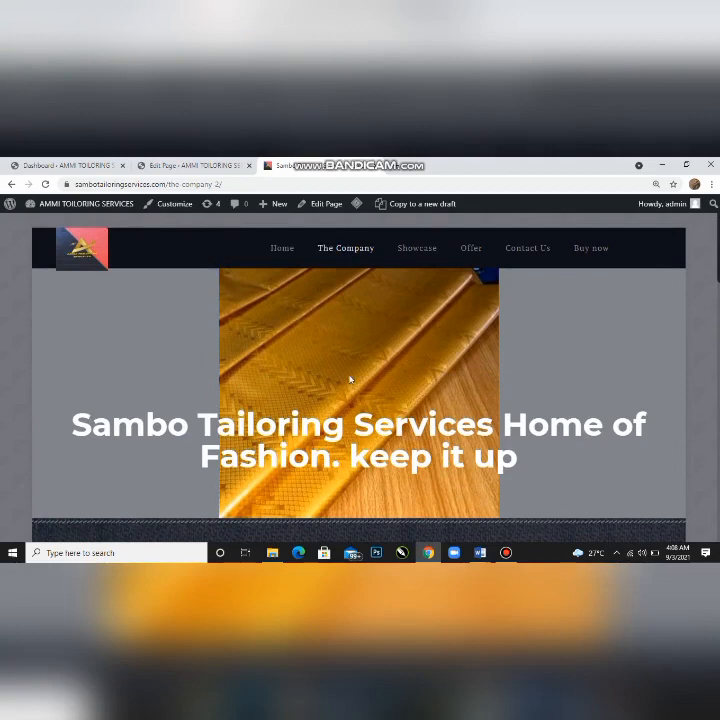
scroll(360, 331, "down", 3)
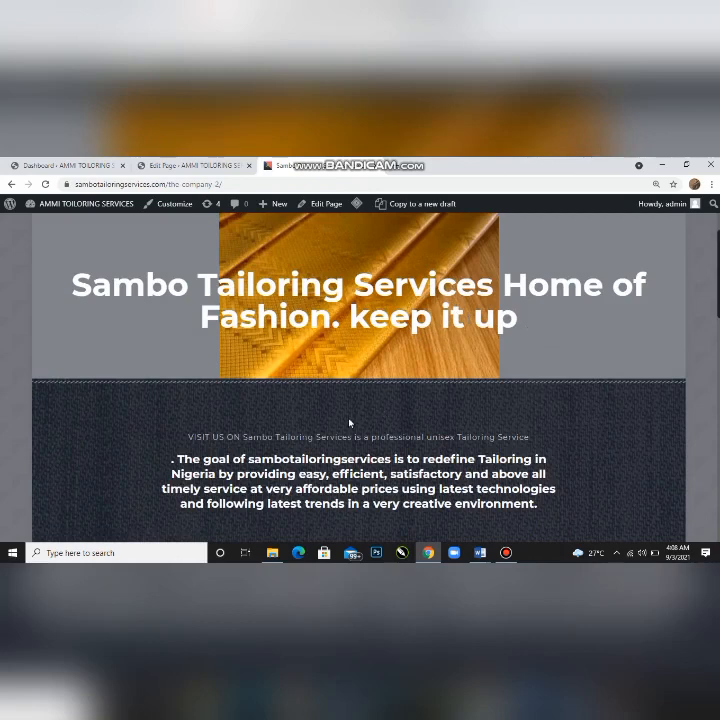
scroll(349, 423, "down", 2)
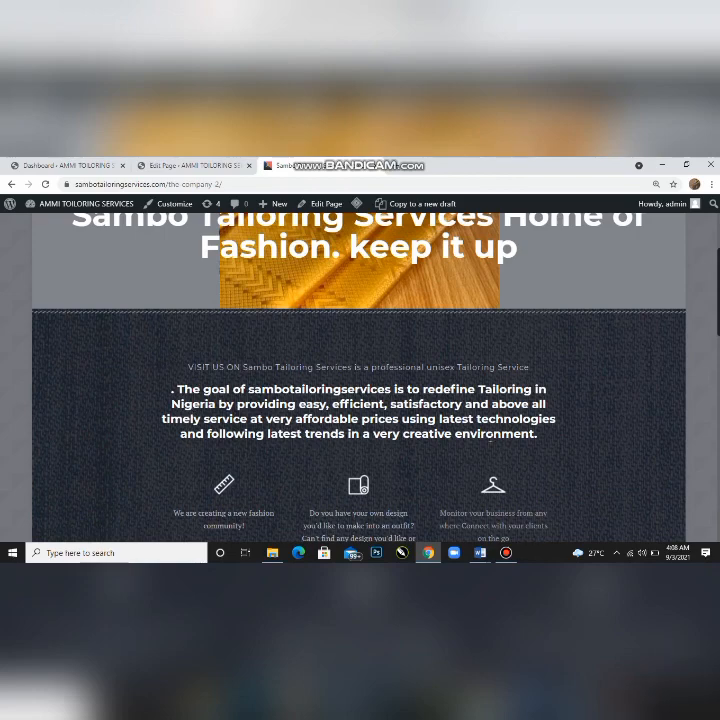
- Examine the lower part of the live The Company page, including its icon texts, centre image and two text columns
scroll(490, 440, "down", 3)
scroll(490, 440, "down", 6)
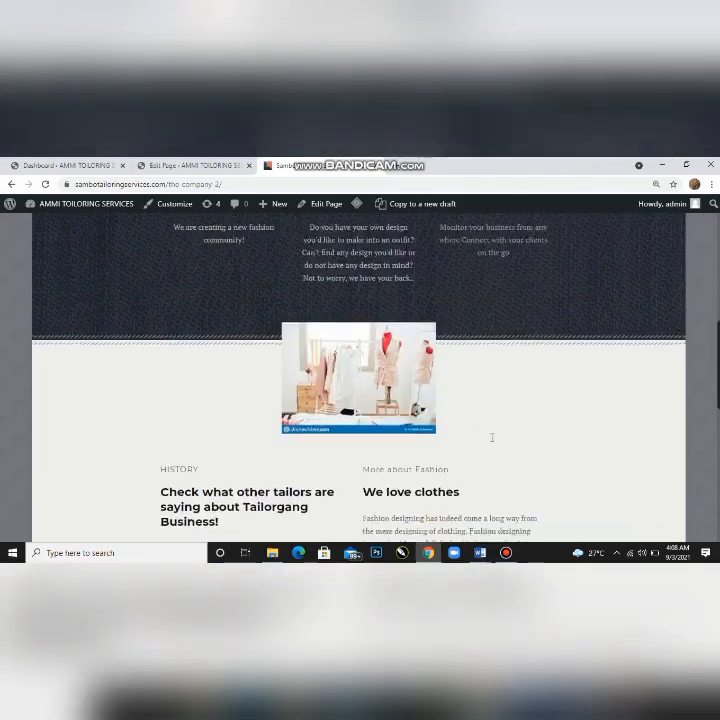
scroll(493, 442, "down", 3)
scroll(495, 437, "up", 8)
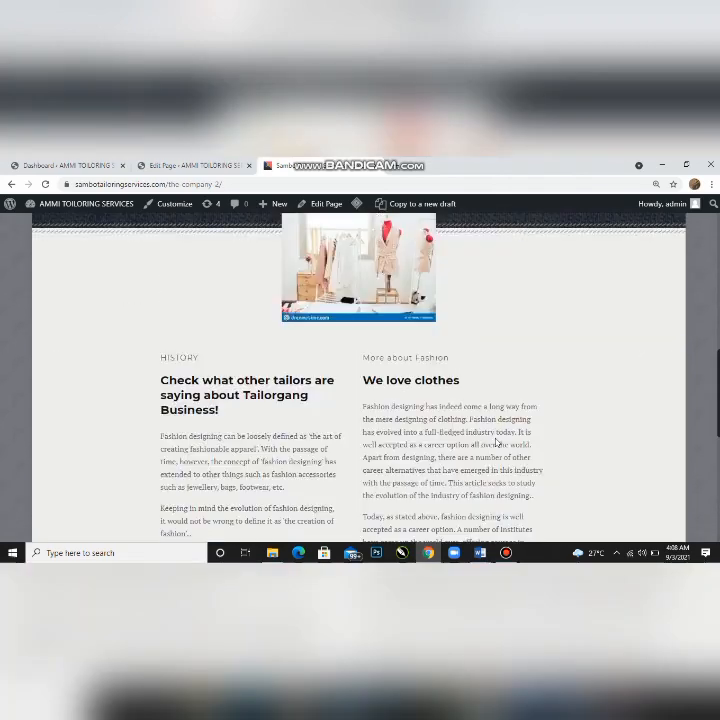
scroll(357, 449, "down", 1)
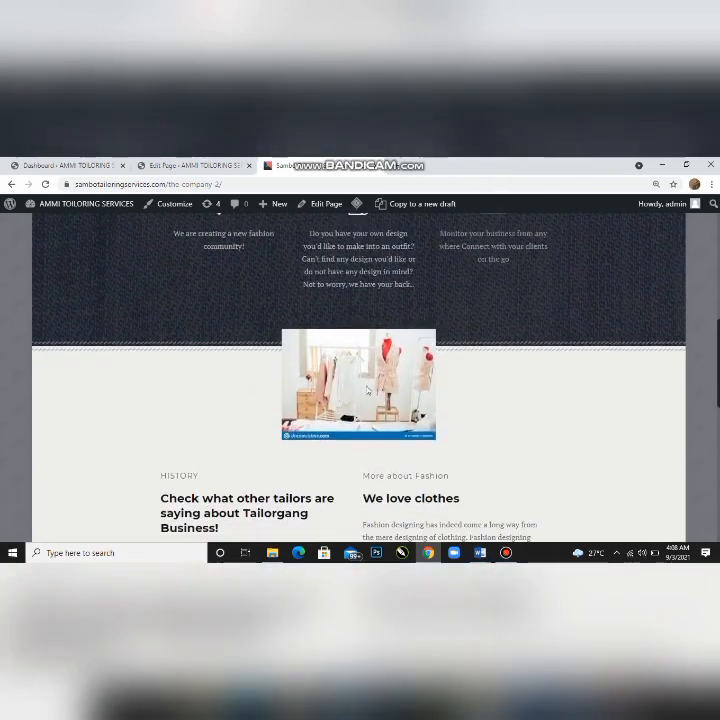
scroll(395, 297, "down", 2)
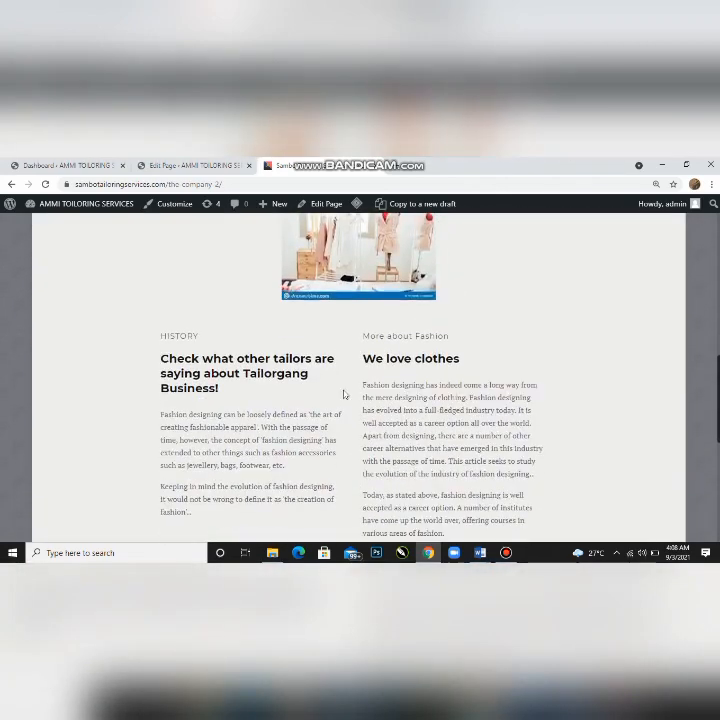
scroll(342, 394, "up", 2)
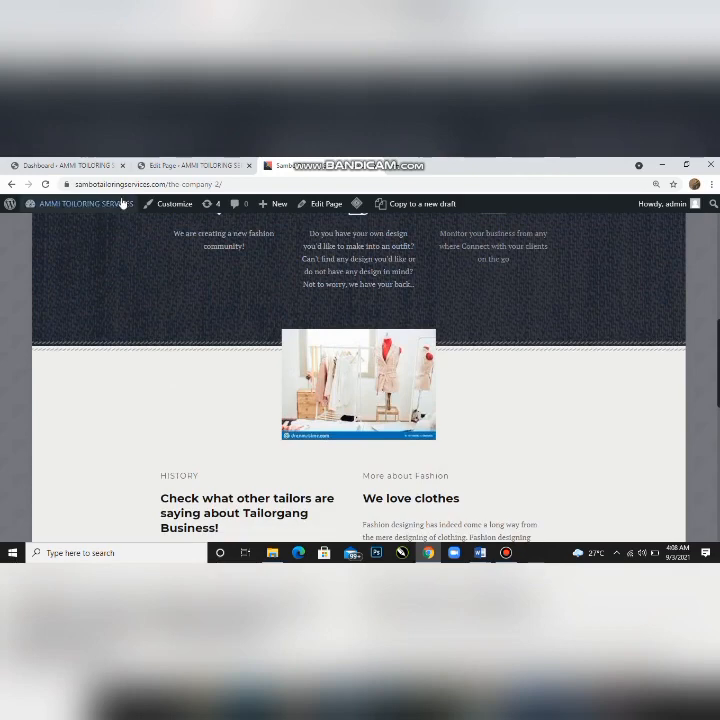
- Replace the picture in The Company page's Image item with a11-1.jpg from the media library and update the page
left_click(191, 164)
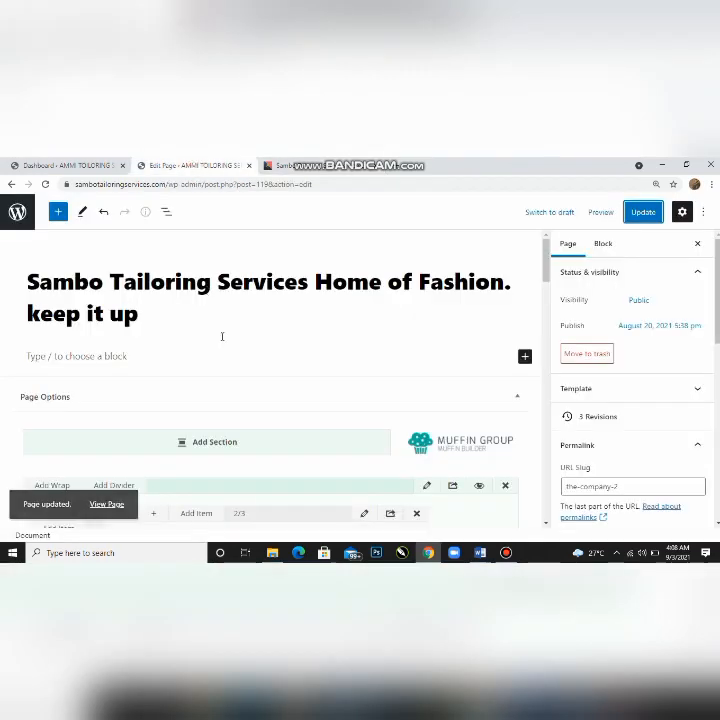
scroll(224, 338, "down", 3)
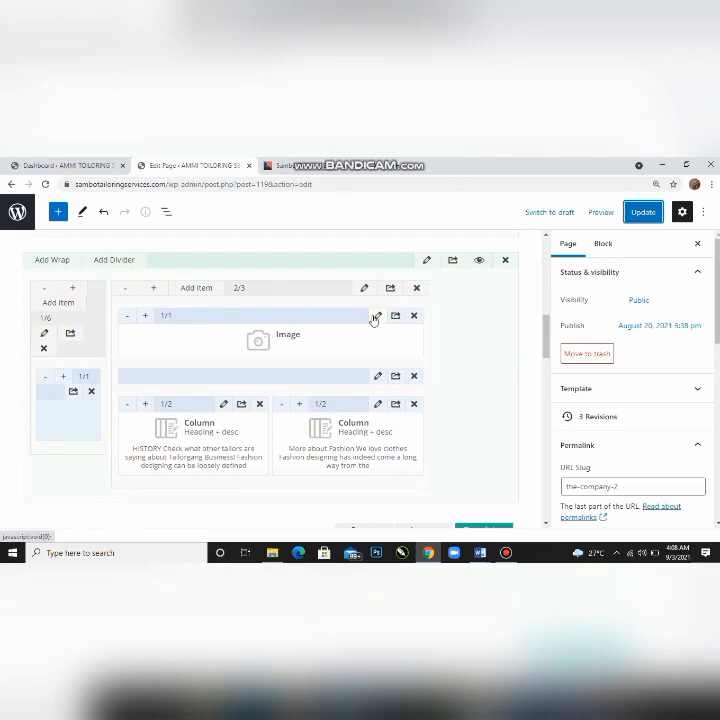
left_click(376, 317)
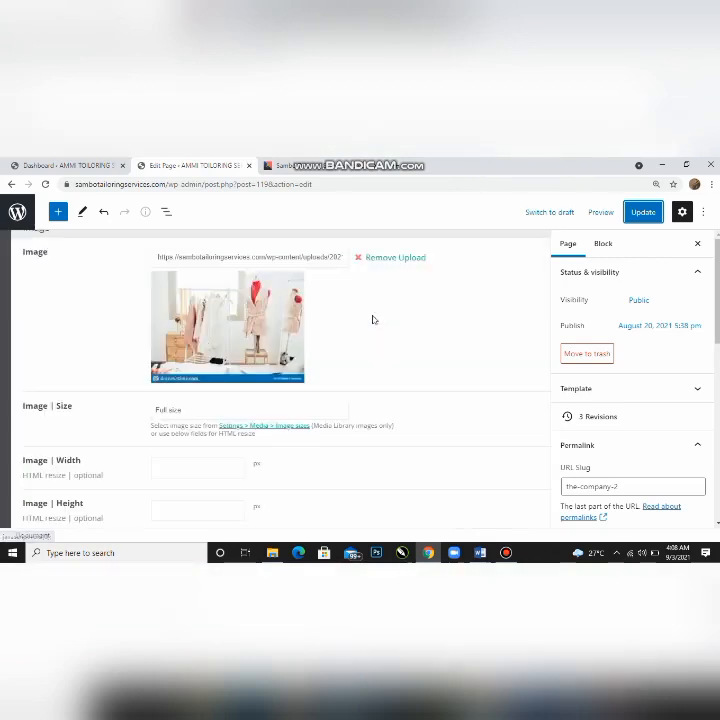
left_click(371, 259)
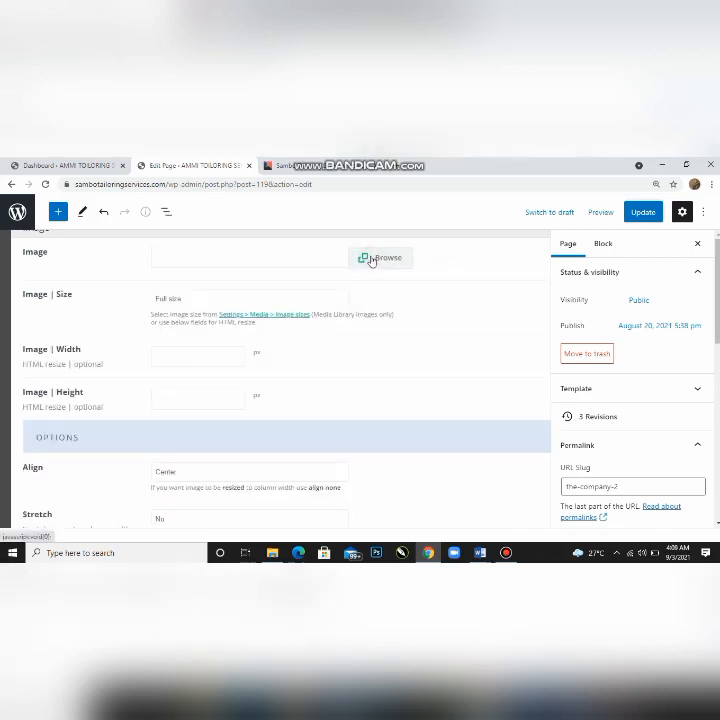
left_click(360, 258)
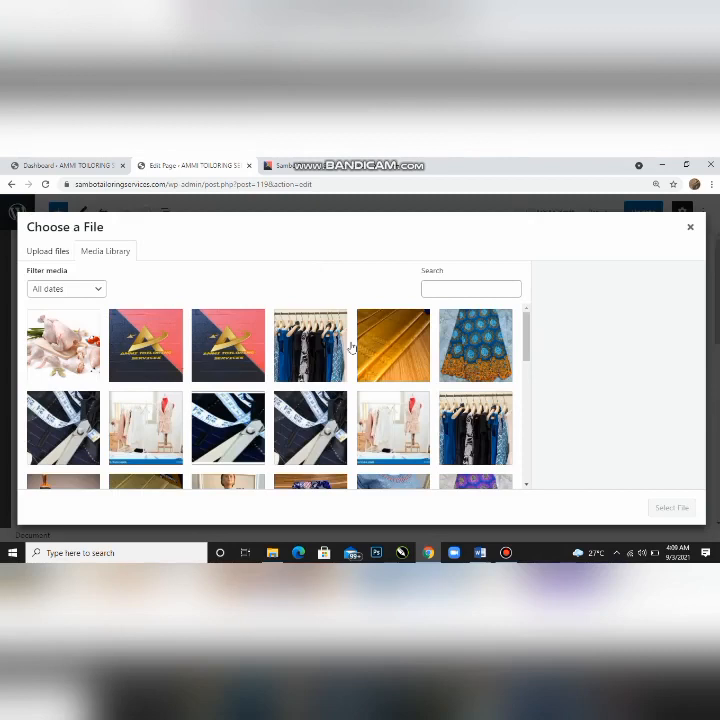
left_click(295, 345)
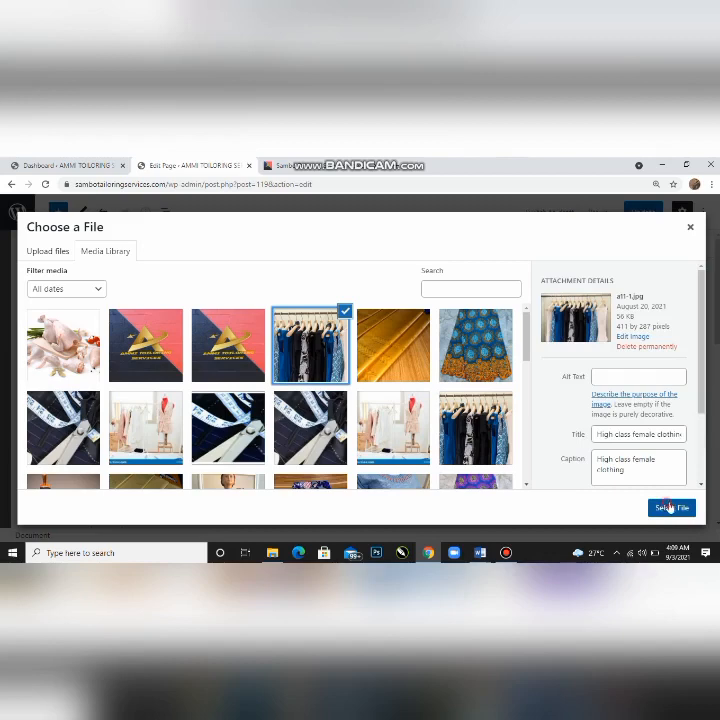
left_click(669, 508)
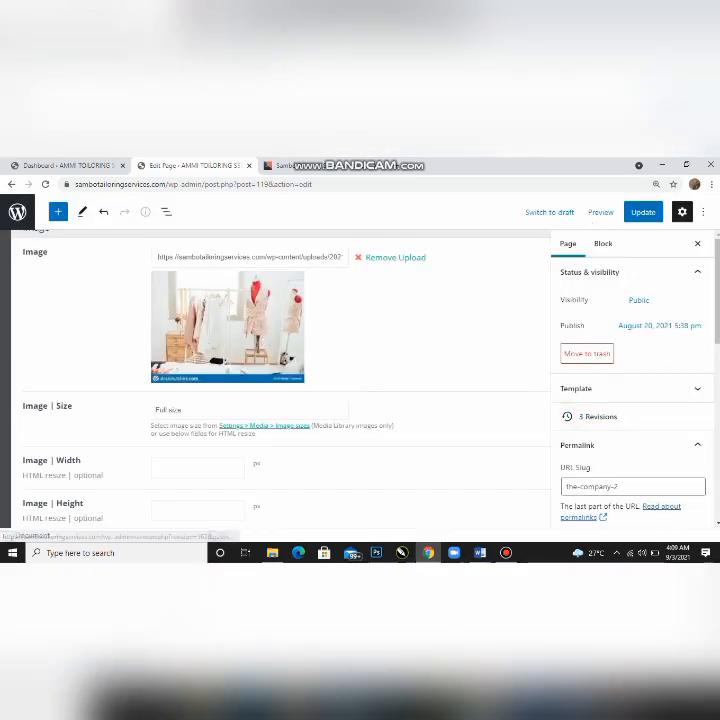
left_click(642, 218)
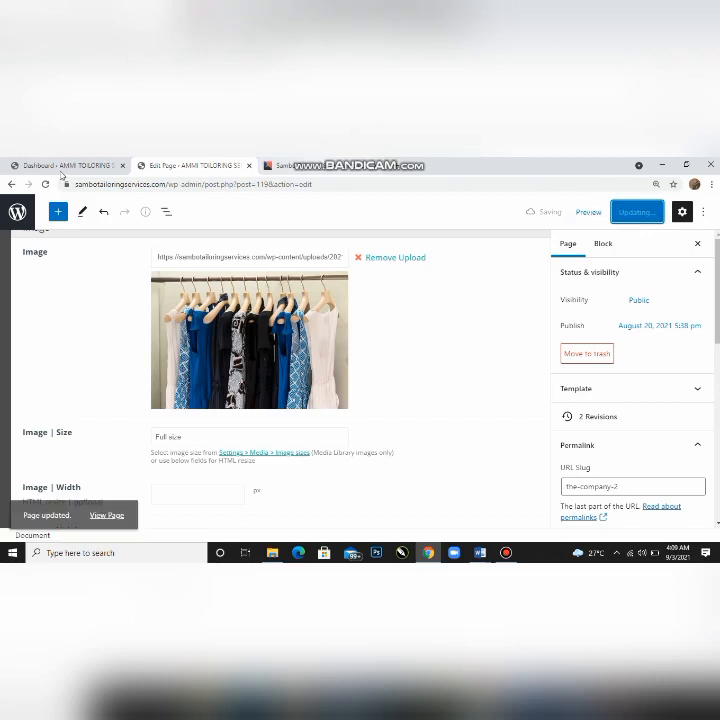
- Reload the live The Company page and check the replaced image, text columns, footer and banner
left_click(290, 165)
left_click(45, 184)
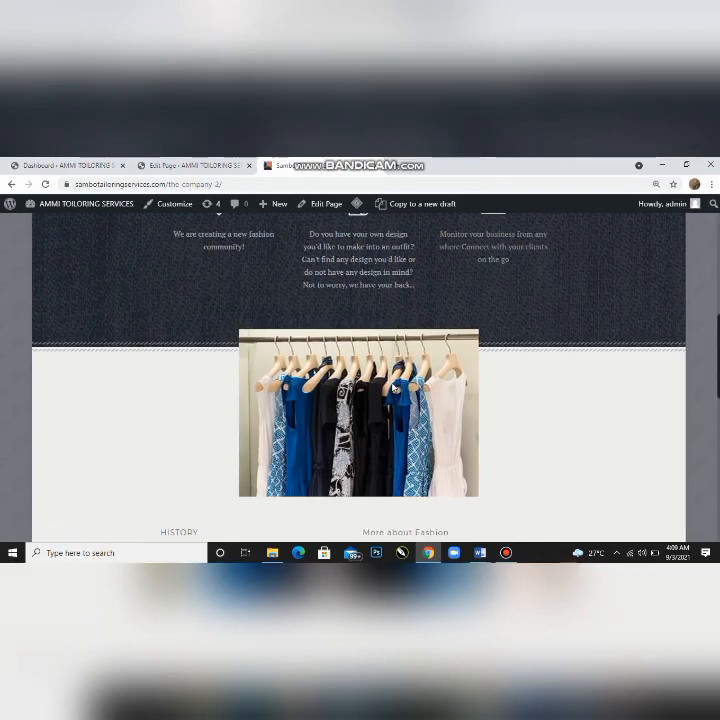
scroll(373, 383, "down", 4)
scroll(374, 382, "up", 1)
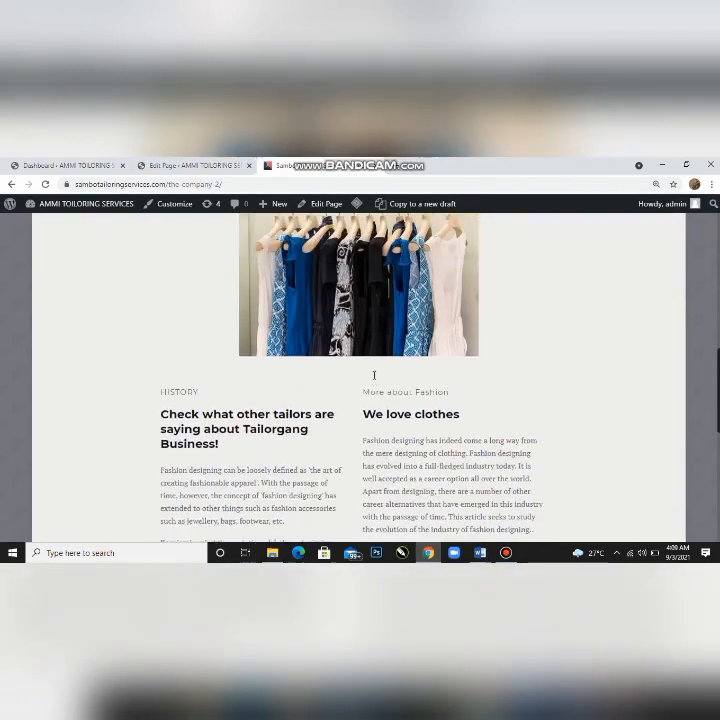
scroll(374, 381, "down", 8)
scroll(375, 378, "up", 9)
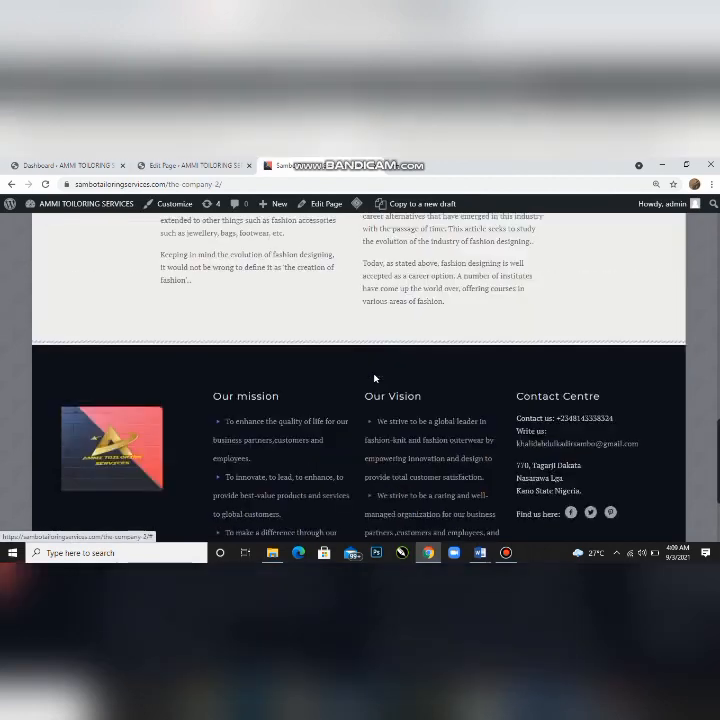
scroll(375, 378, "up", 6)
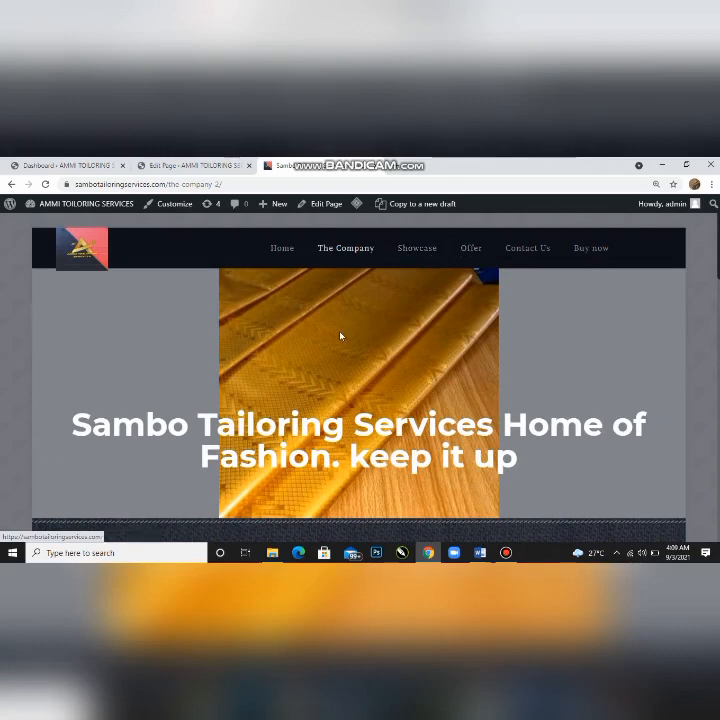
scroll(340, 337, "down", 5)
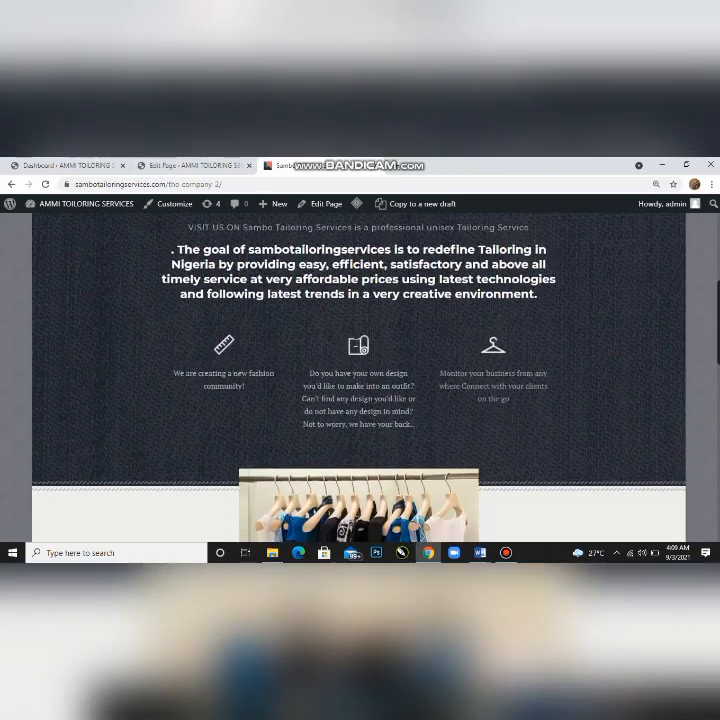
scroll(354, 280, "down", 3)
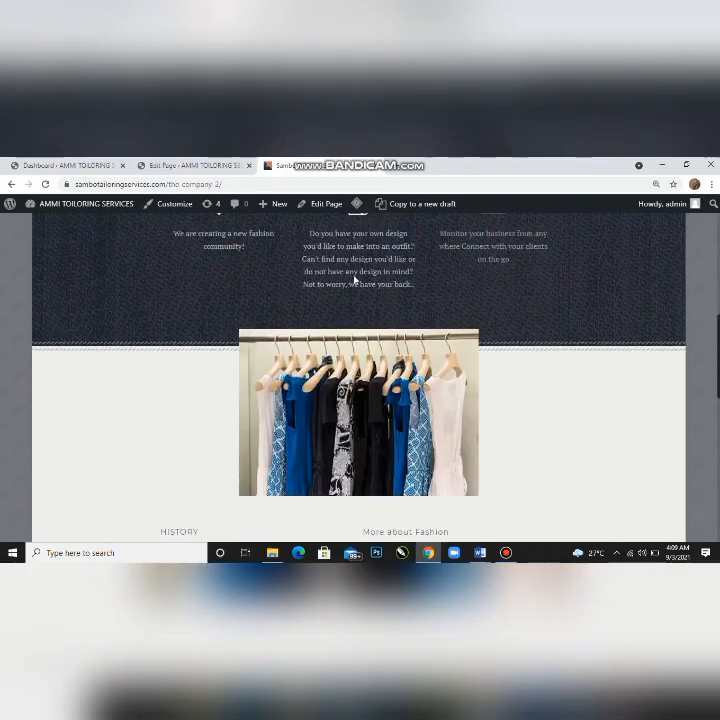
scroll(354, 280, "up", 2)
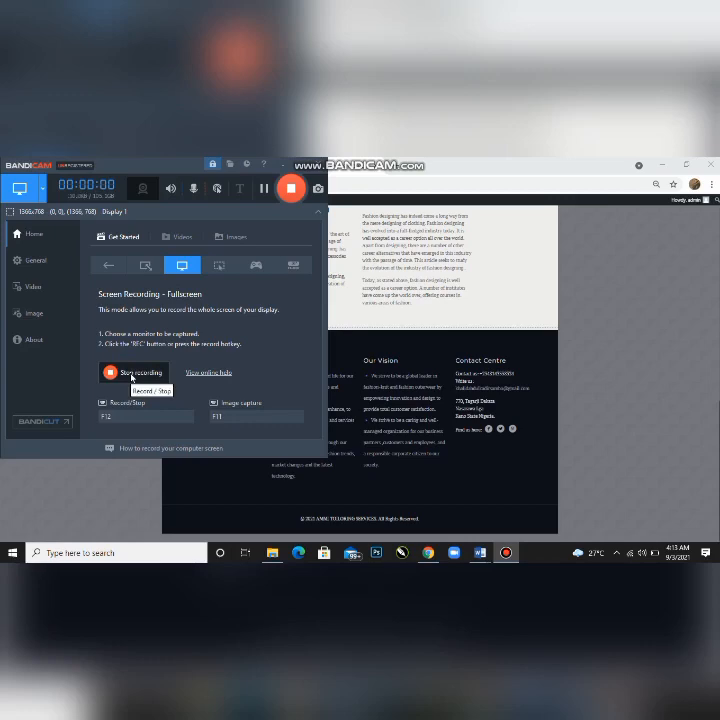
- Open the live site's Contact Us page from The Company page
left_click(440, 281)
scroll(410, 295, "up", 10)
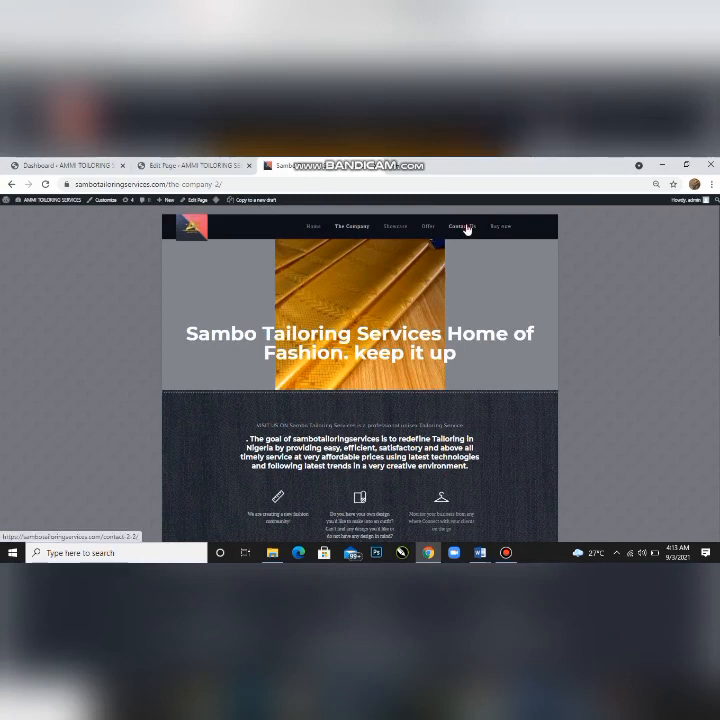
left_click(466, 229)
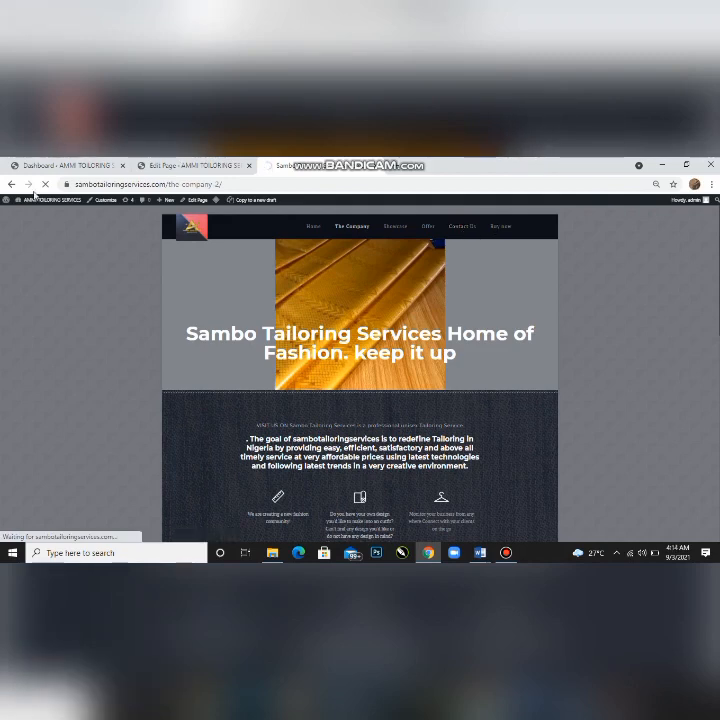
- Leave The Company page's editor without saving, go back to its live page, and return to the Contact Us page
key("ctrl+shift+Tab")
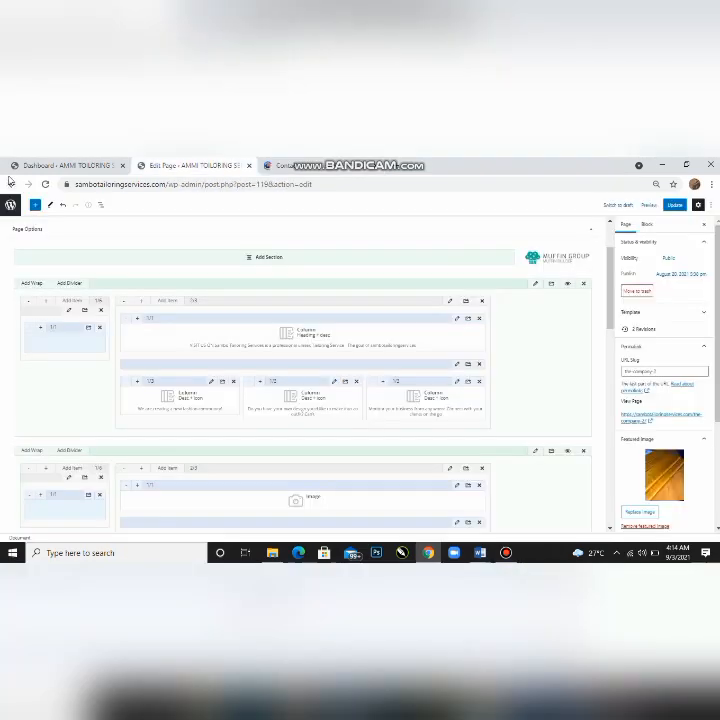
left_click(11, 184)
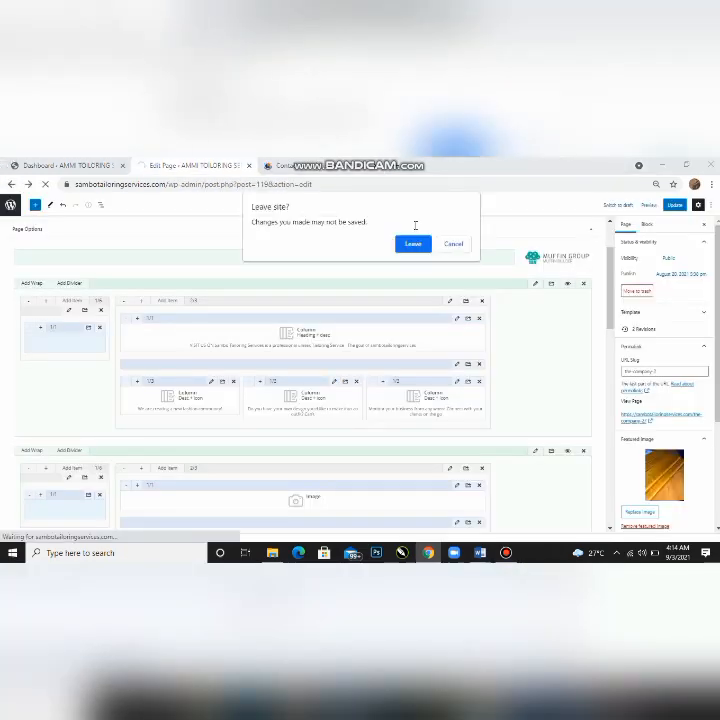
key("Return")
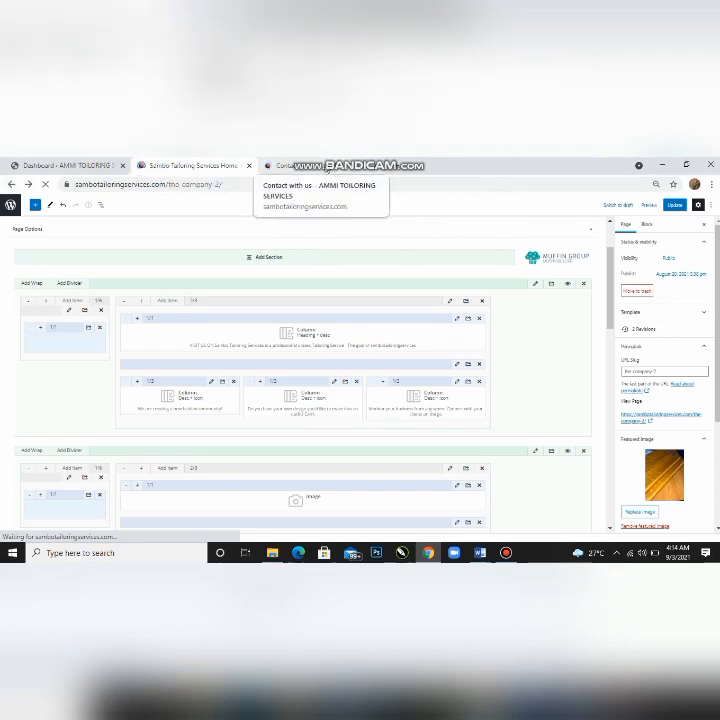
left_click(284, 166)
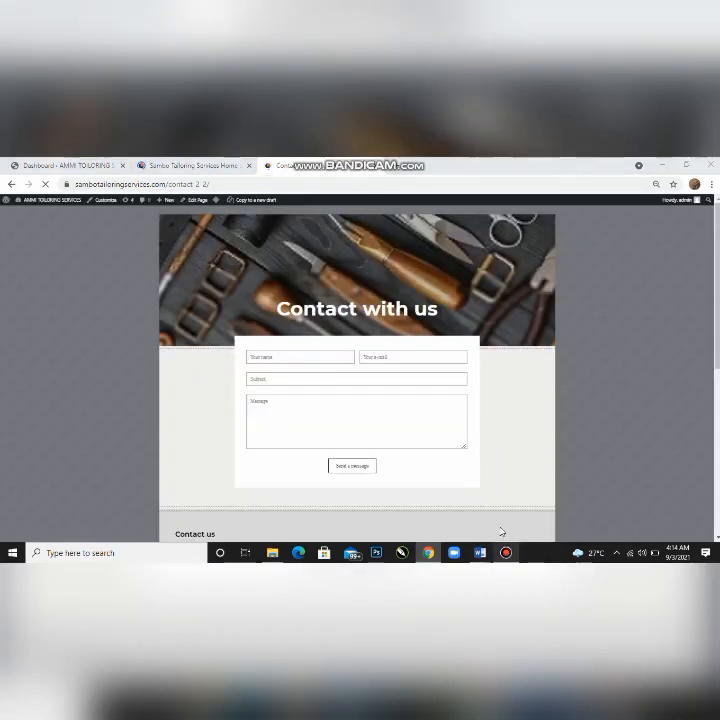
left_click(506, 552)
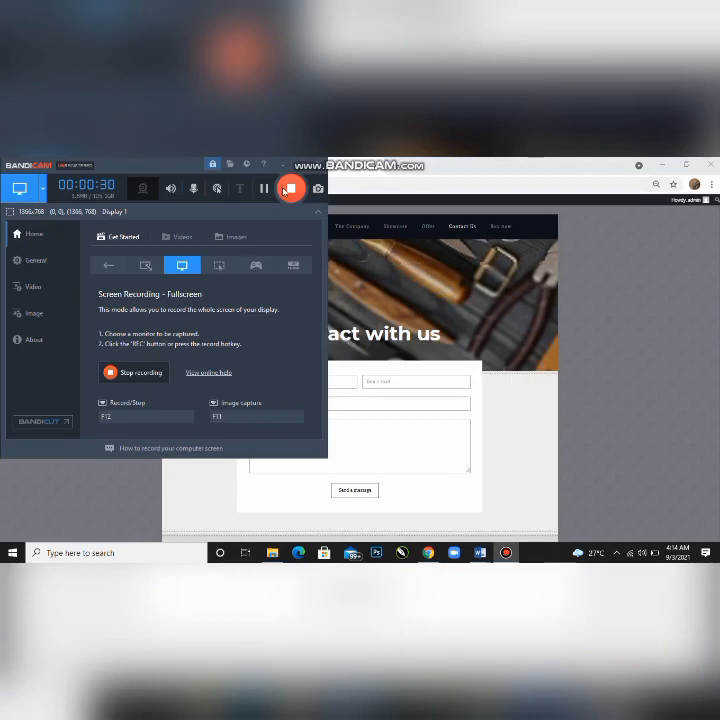
left_click(265, 189)
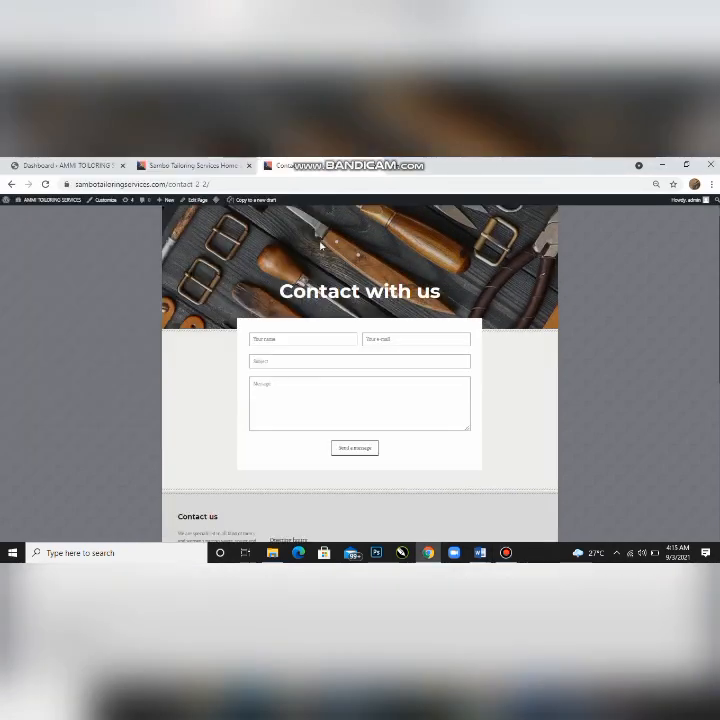
- Open the Contact Us page in the second browser tab as well and review its form, contact details and opening hours
scroll(320, 244, "down", 5)
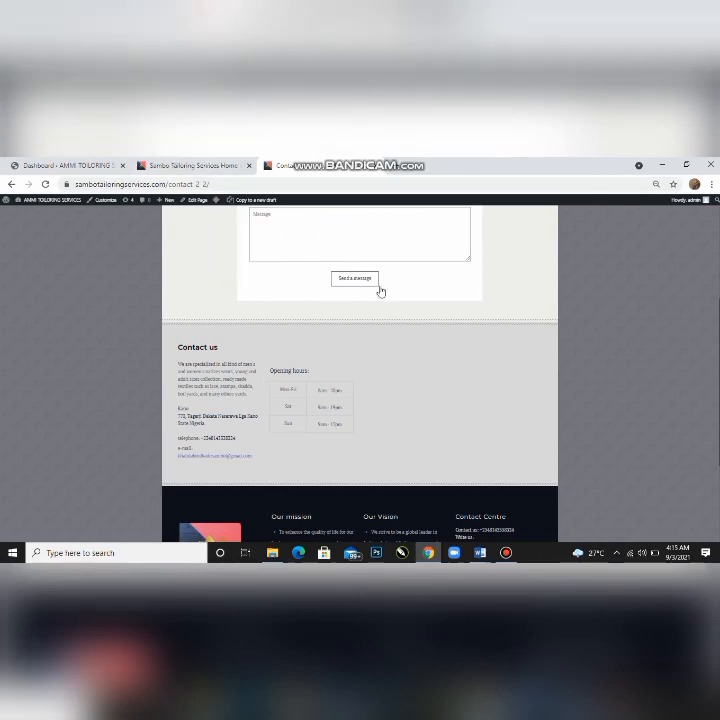
left_click(220, 165)
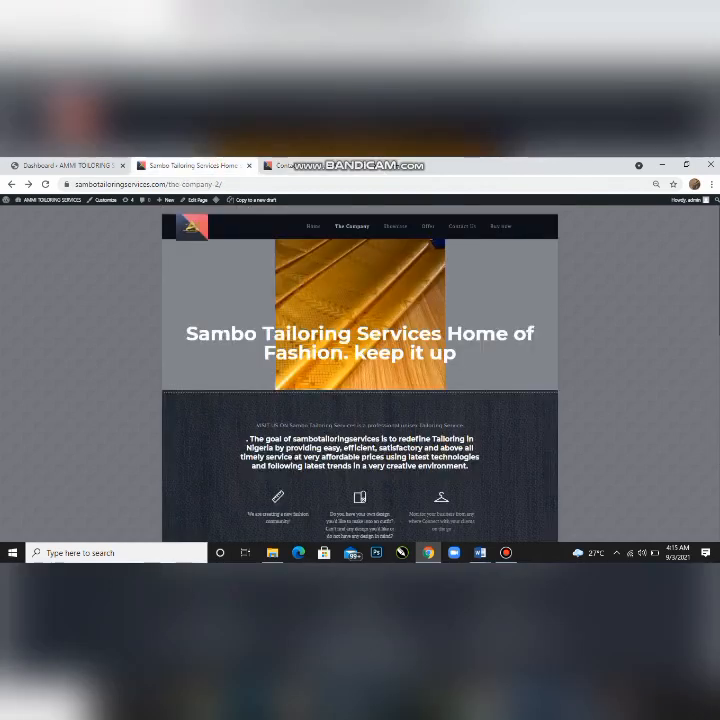
left_click(458, 230)
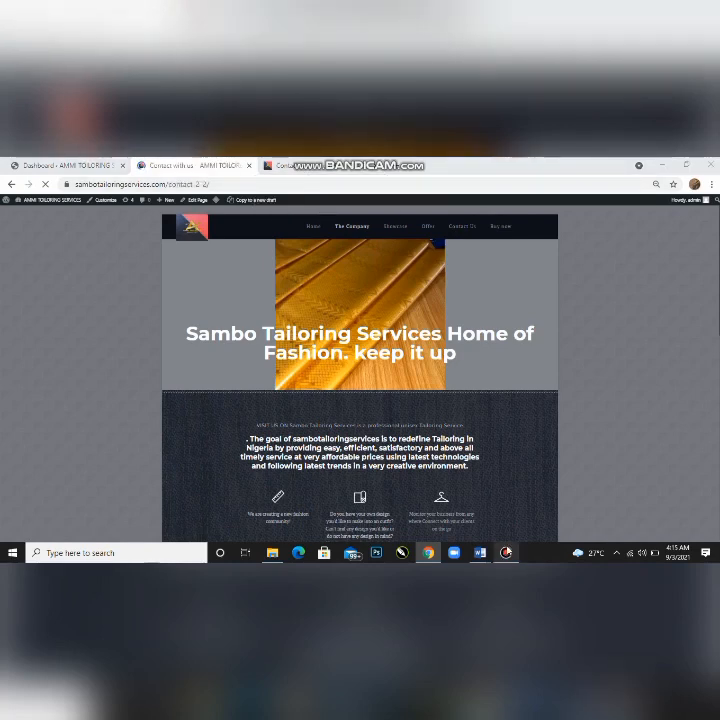
left_click(506, 552)
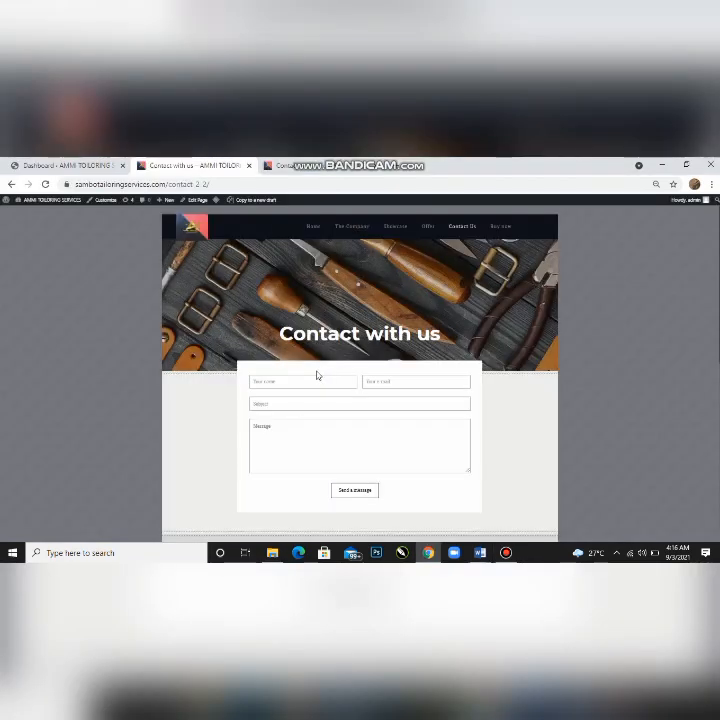
scroll(317, 374, "down", 3)
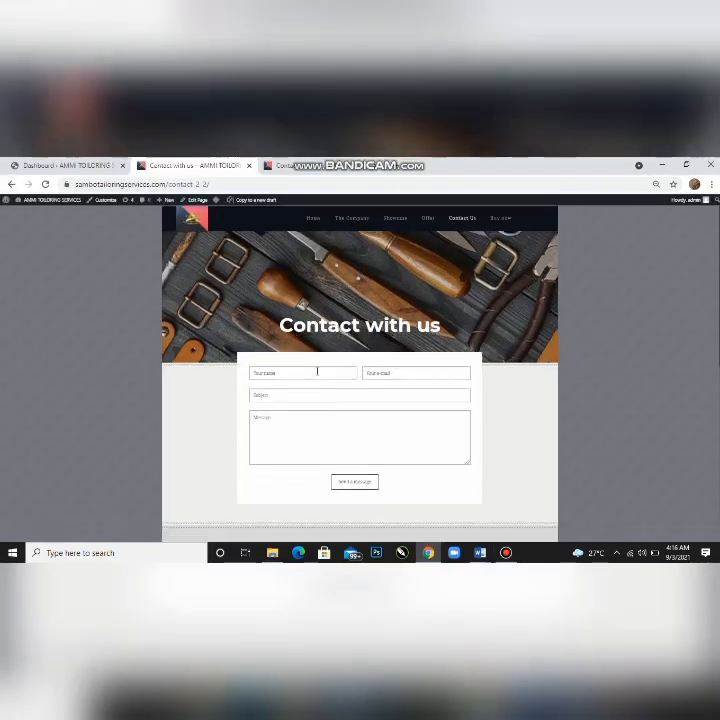
scroll(220, 410, "up", 1)
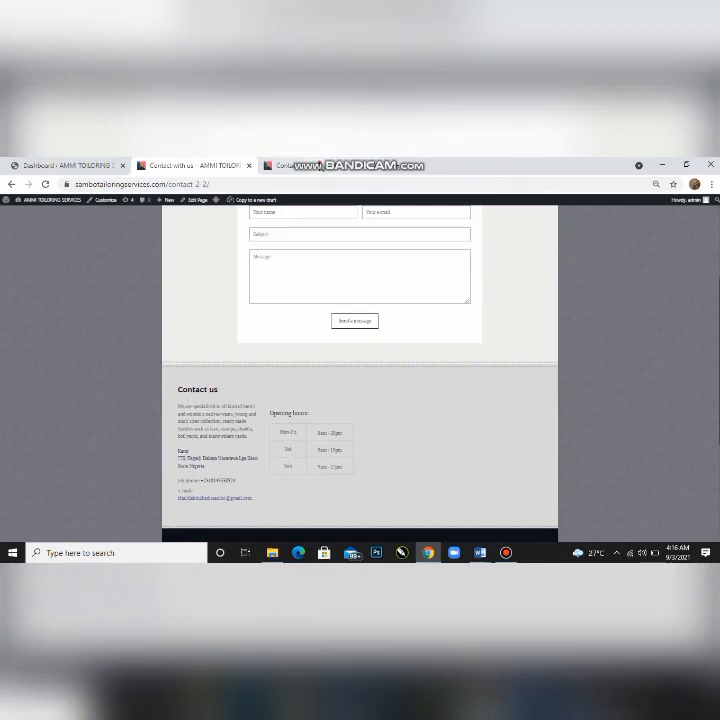
scroll(204, 487, "down", 1)
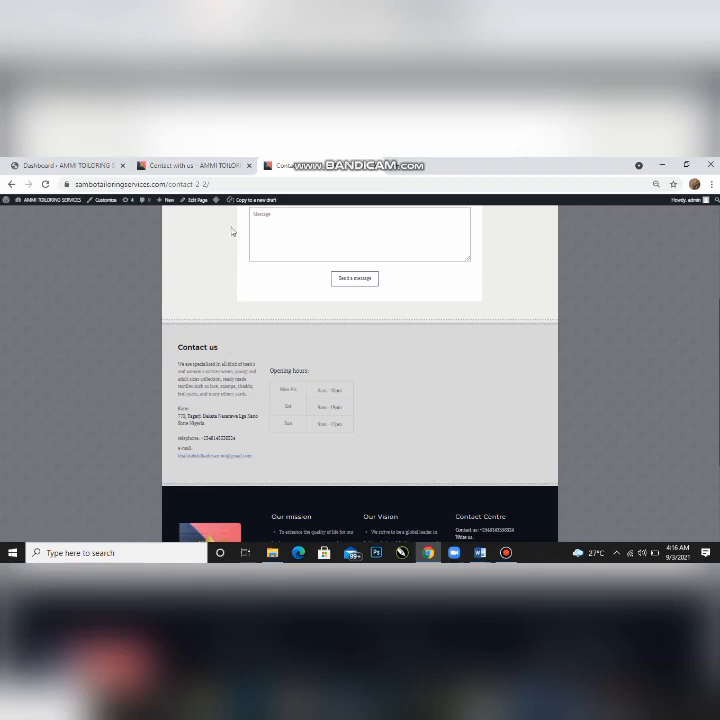
- Open the live Contact Us page for editing in WordPress
scroll(253, 346, "up", 1)
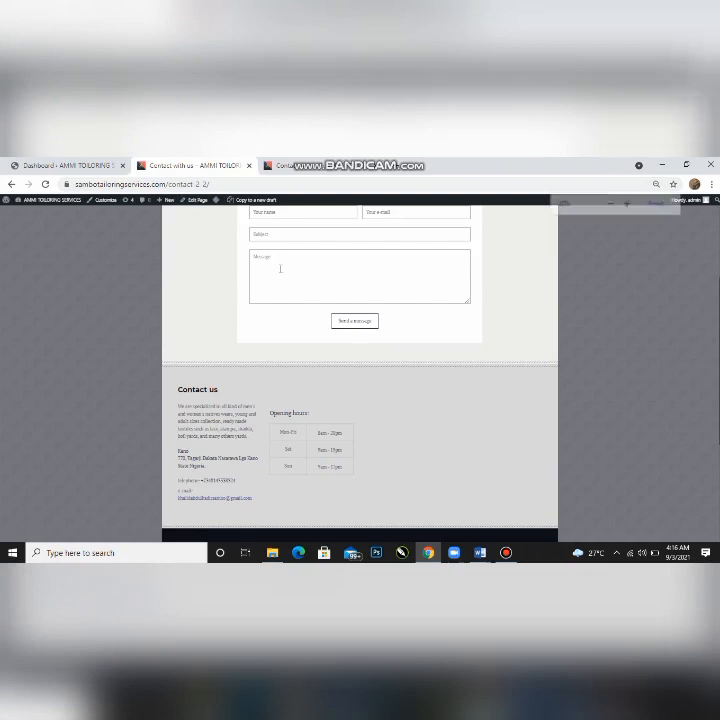
key("ctrl+plus")
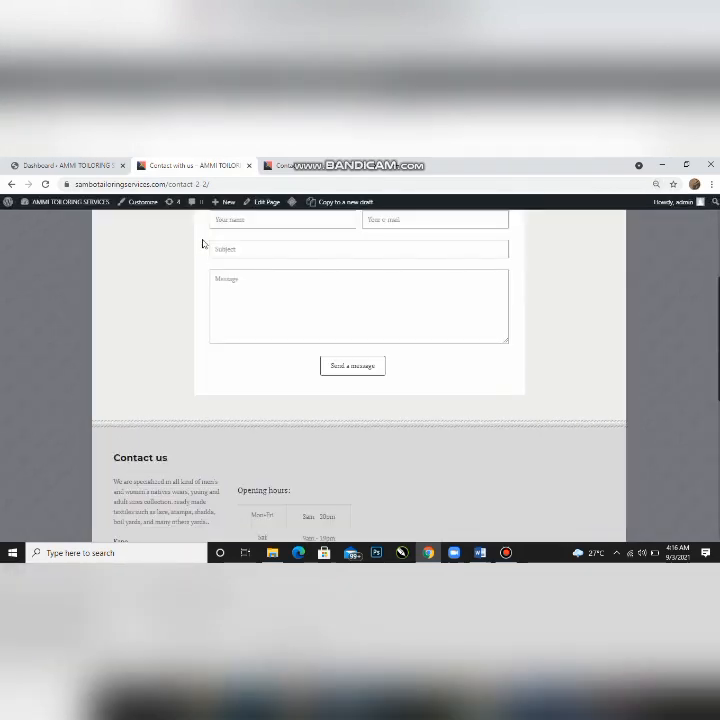
key("ctrl+plus")
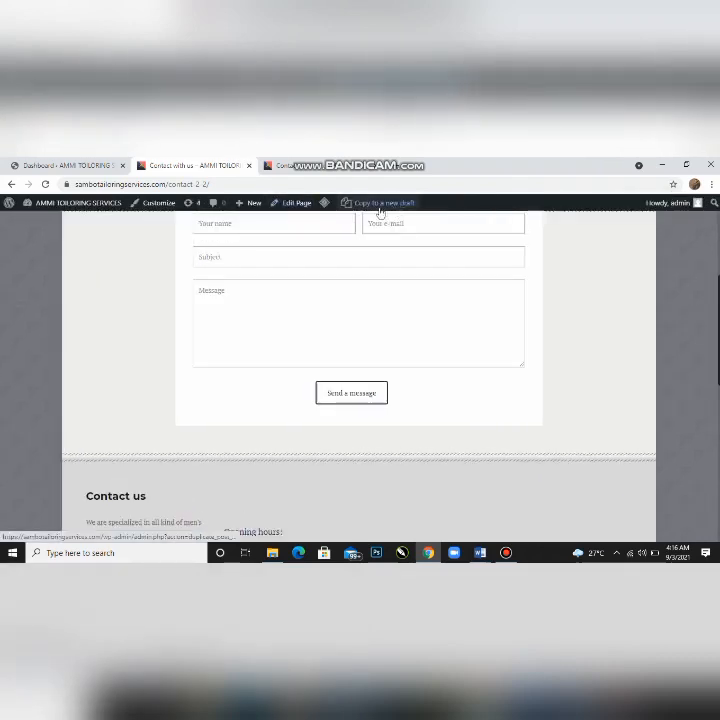
left_click(297, 207)
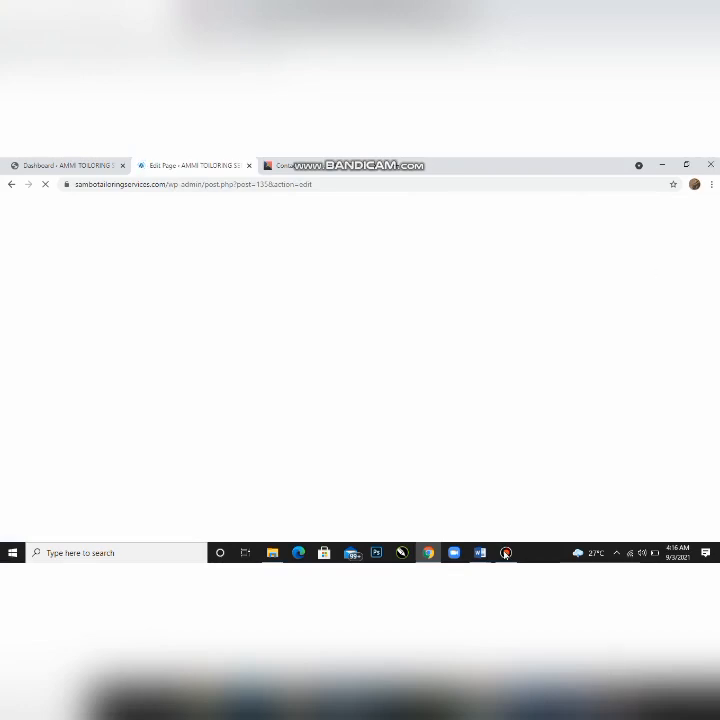
left_click(506, 505)
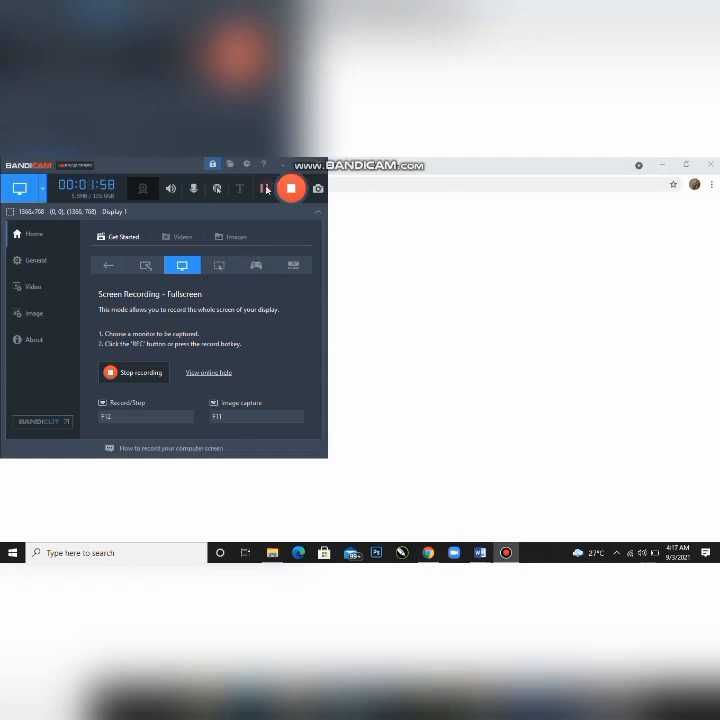
left_click(265, 188)
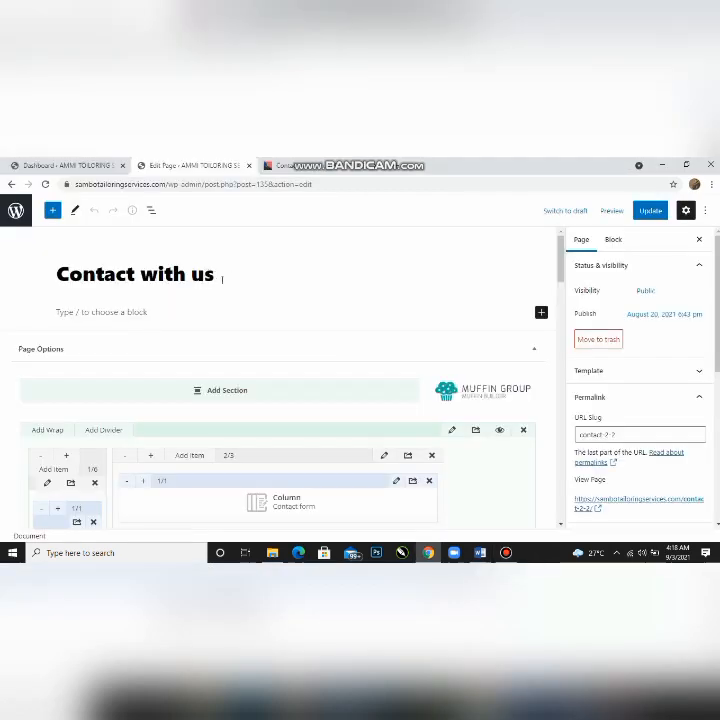
- Shorten the page title to "Contact" by removing its last two words
left_click(213, 276)
key("BackSpace")
key("BackSpace")
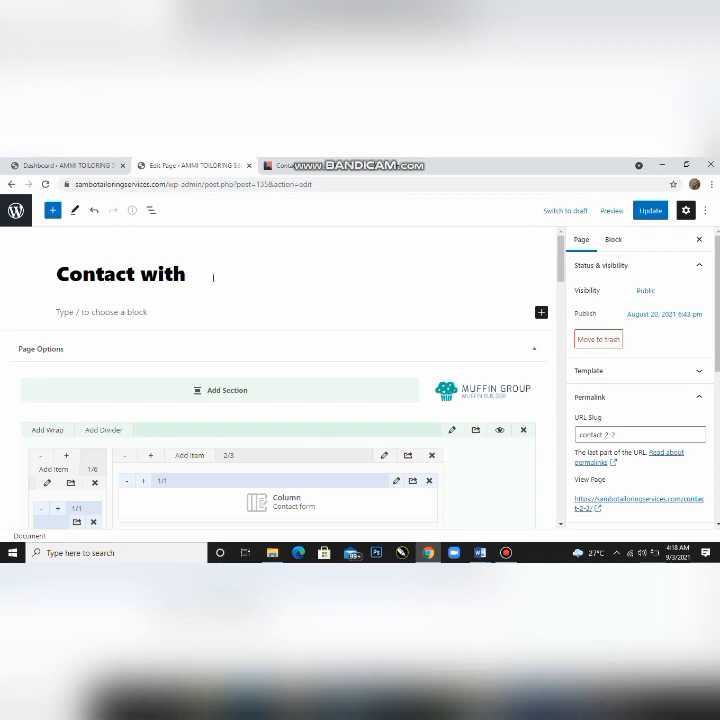
key("BackSpace")
key("BackSpace")
key("BackSpace")
key("BackSpace")
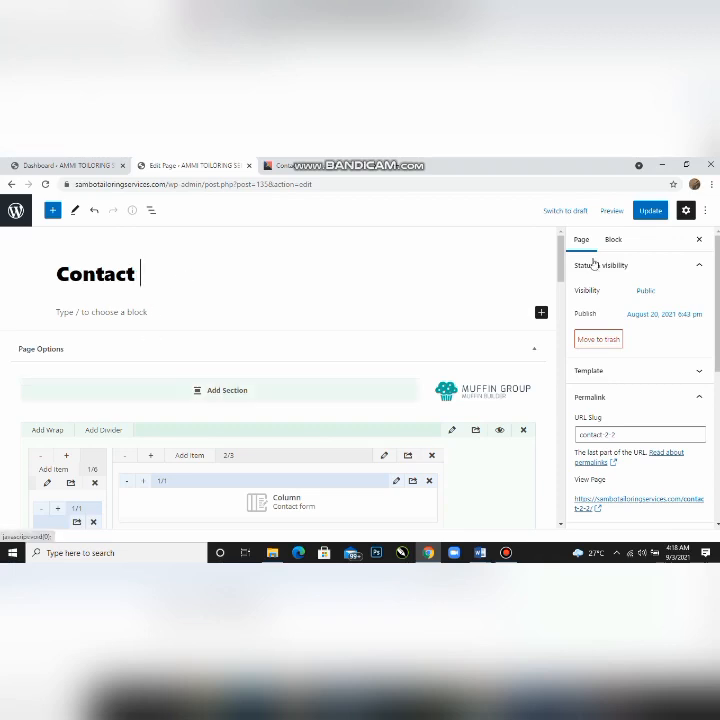
- Open the Contact form column's settings, view its shortcode content, and close them without changes
scroll(562, 290, "down", 4)
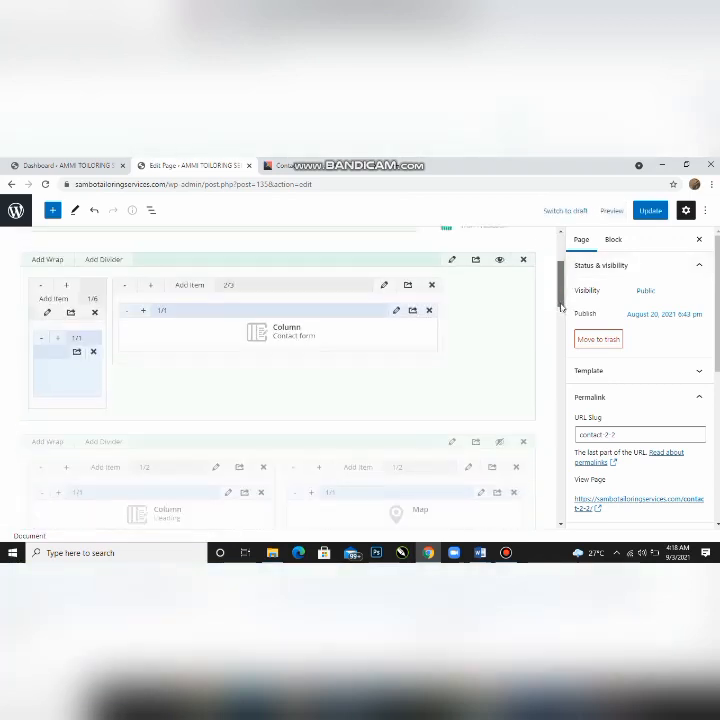
left_click_drag(561, 308, 564, 314)
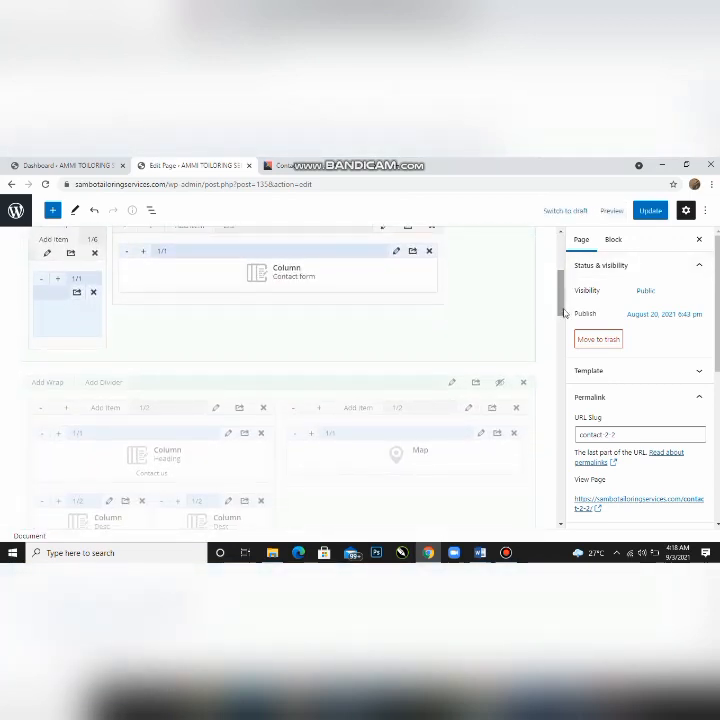
left_click(396, 253)
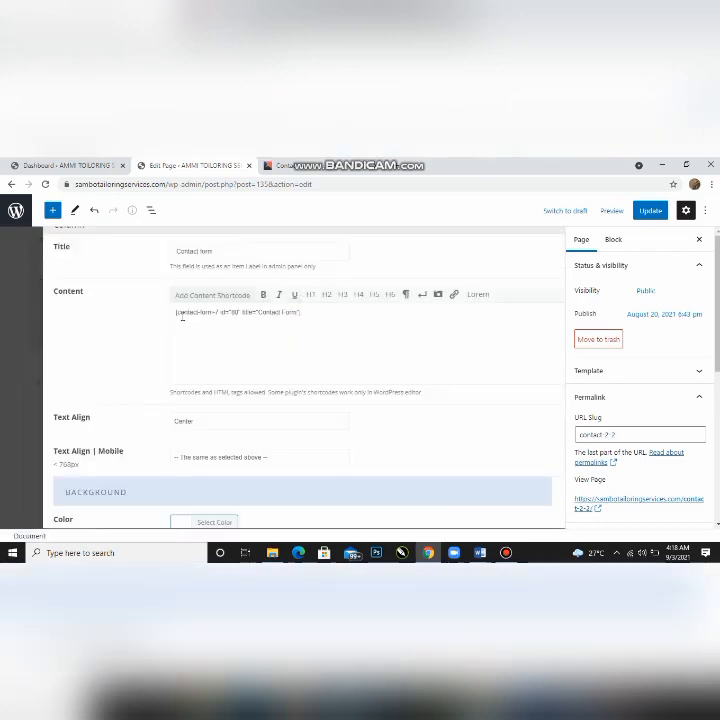
left_click(306, 313)
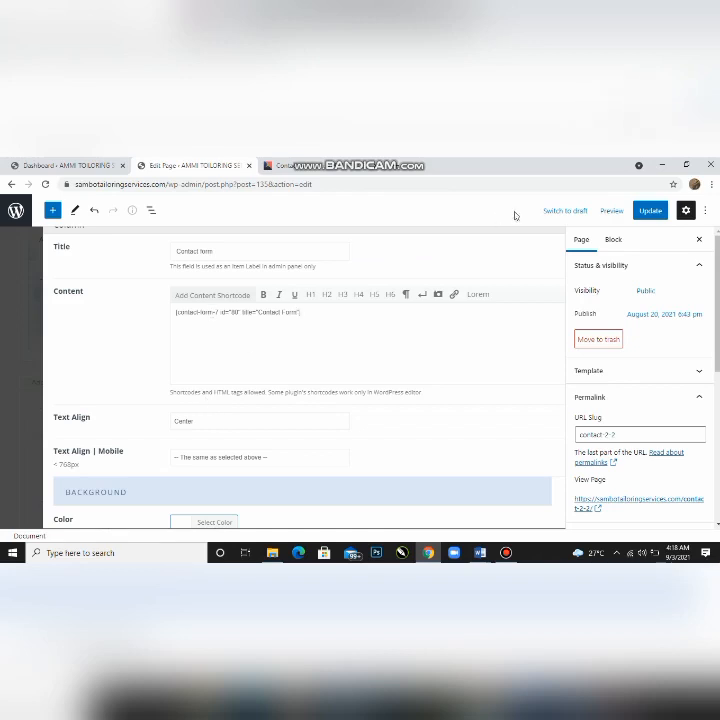
left_click(28, 333)
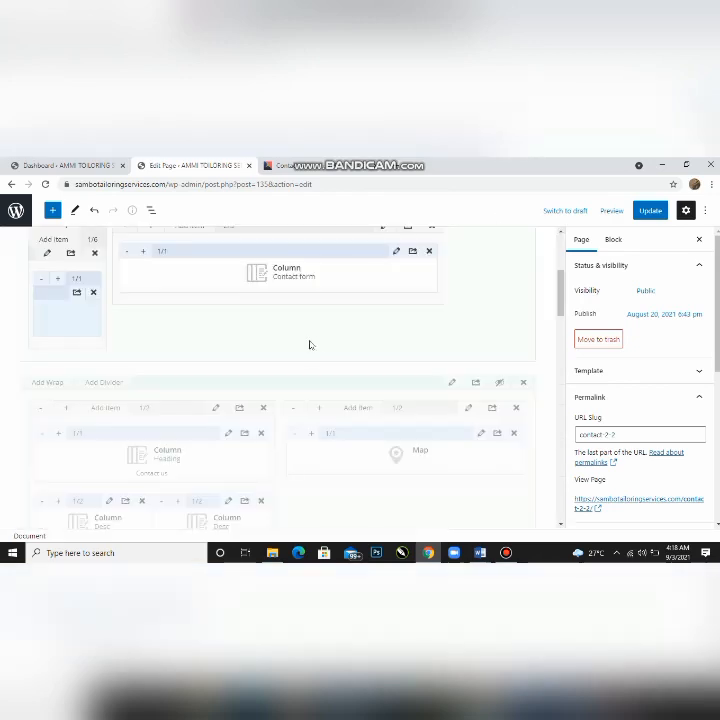
- Compare the builder's lowest section with the contact details and opening hours on the live page
left_click_drag(561, 314, 562, 363)
scroll(562, 363, "down", 1)
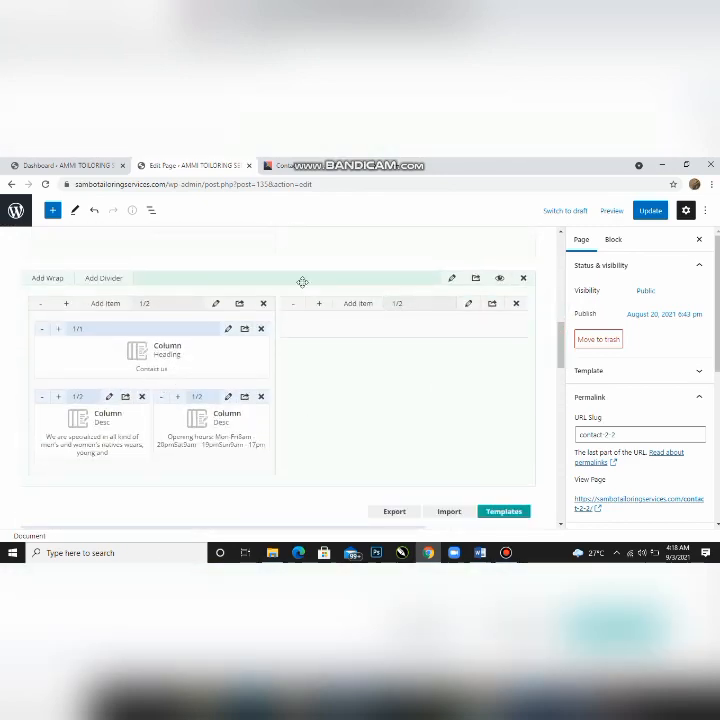
left_click(280, 166)
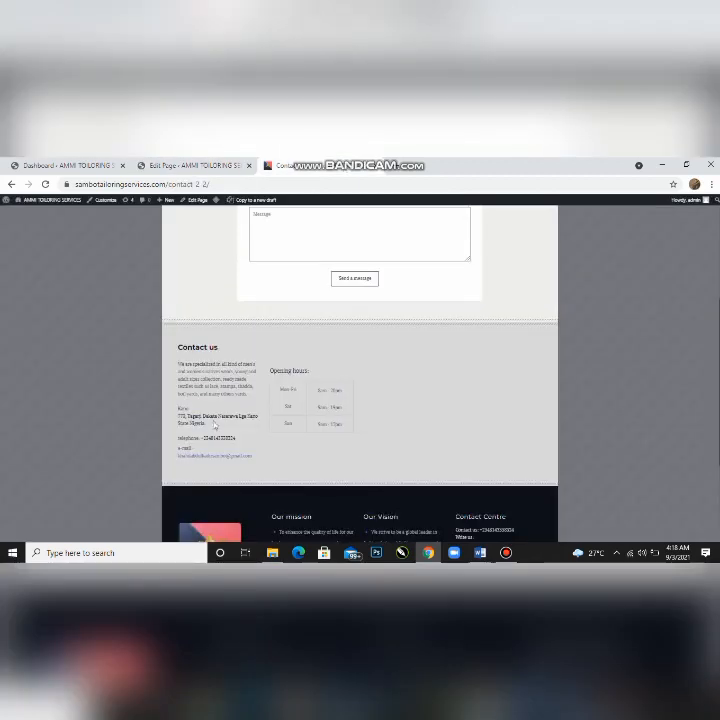
scroll(246, 248, "up", 5)
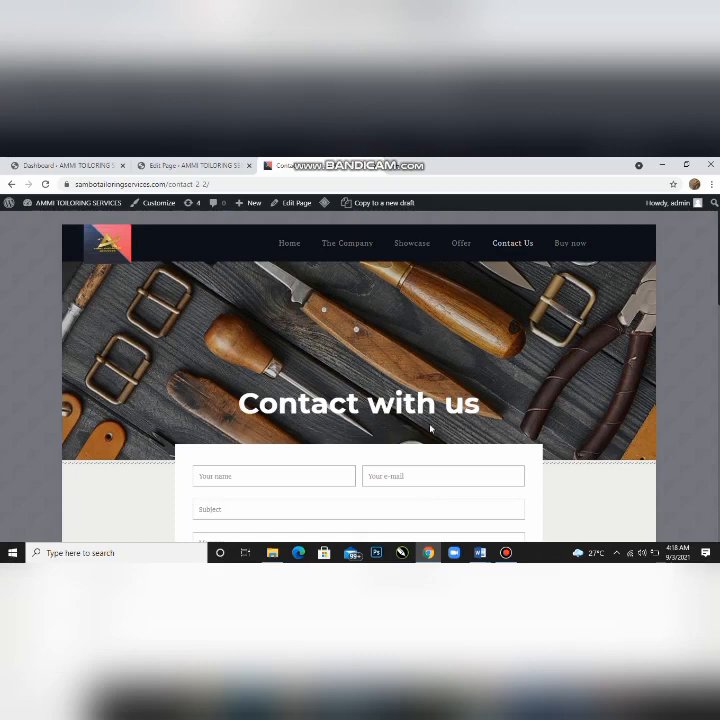
scroll(426, 429, "down", 8)
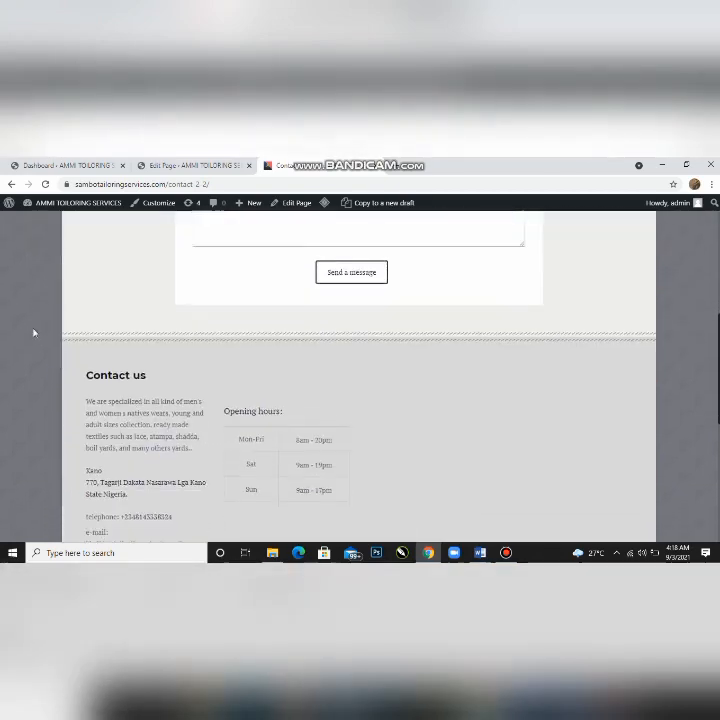
scroll(196, 310, "down", 1)
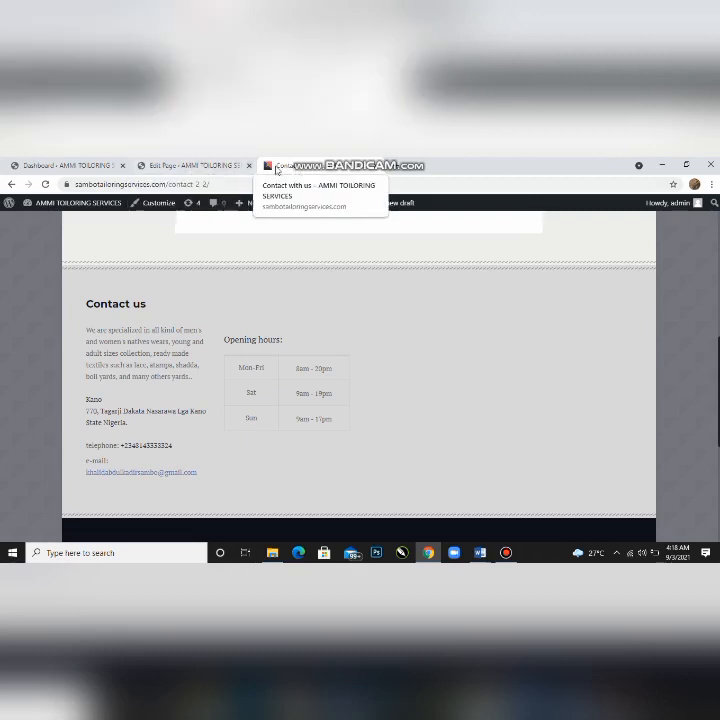
left_click(210, 167)
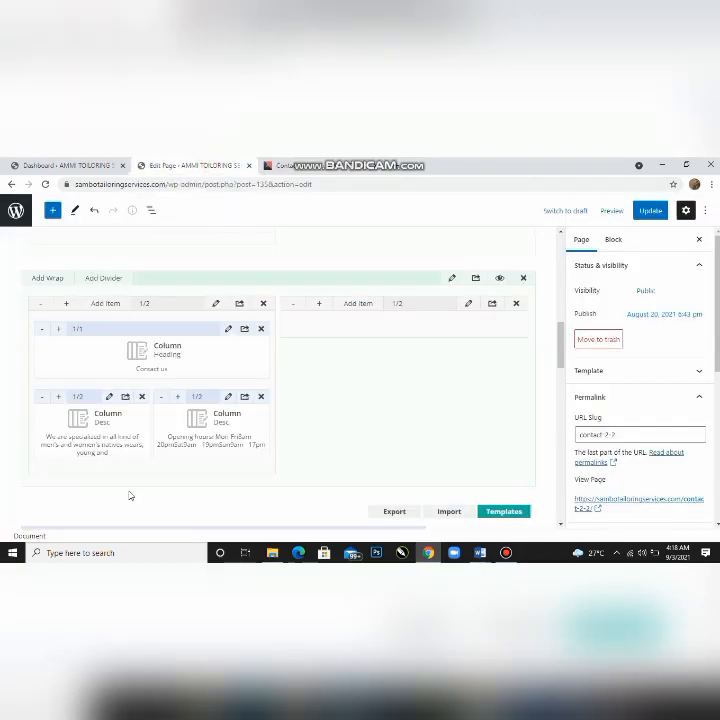
- Replace the Heading column's text with "Reach us" inside its h3 tags and save the column's changes
left_click(229, 331)
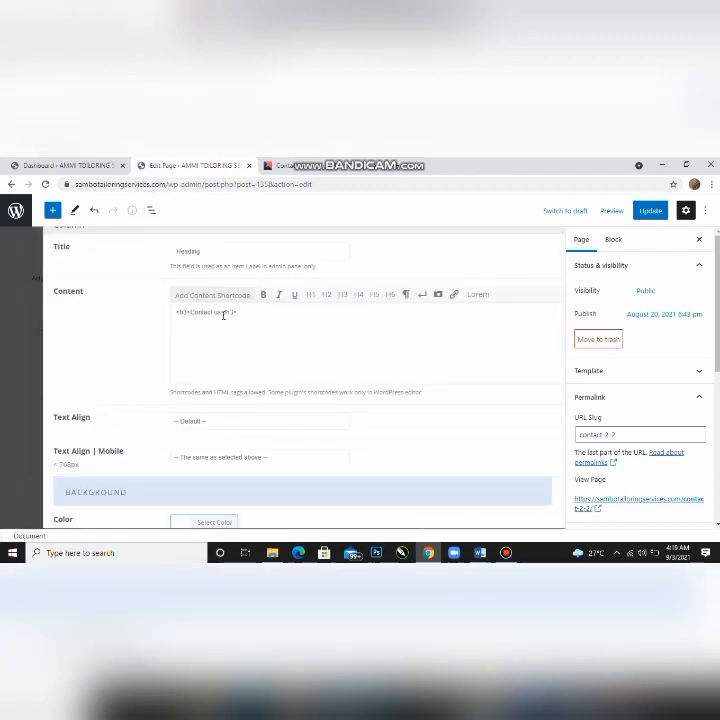
left_click_drag(222, 313, 191, 314)
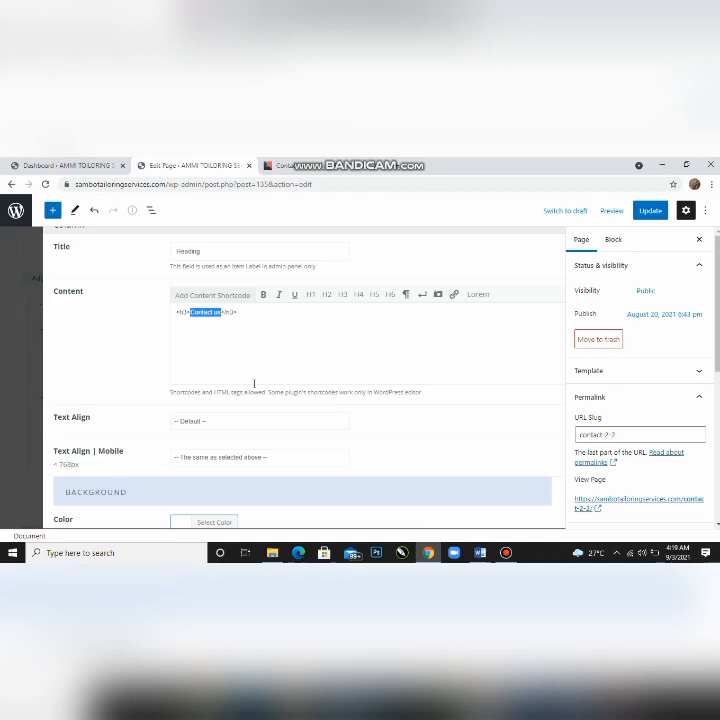
key("BackSpace")
type("Reach u")
scroll(351, 361, "down", 8)
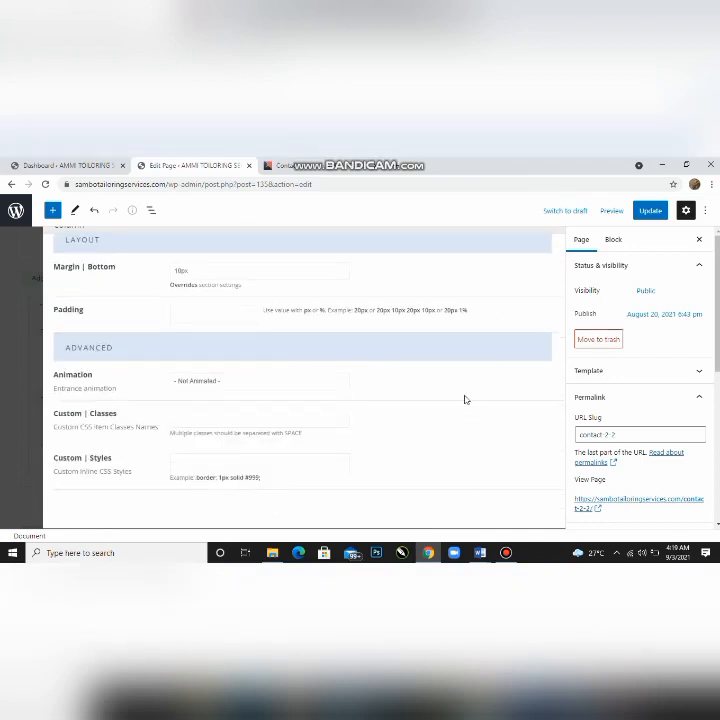
key("ctrl+minus")
key("ctrl+minus")
key("ctrl+minus")
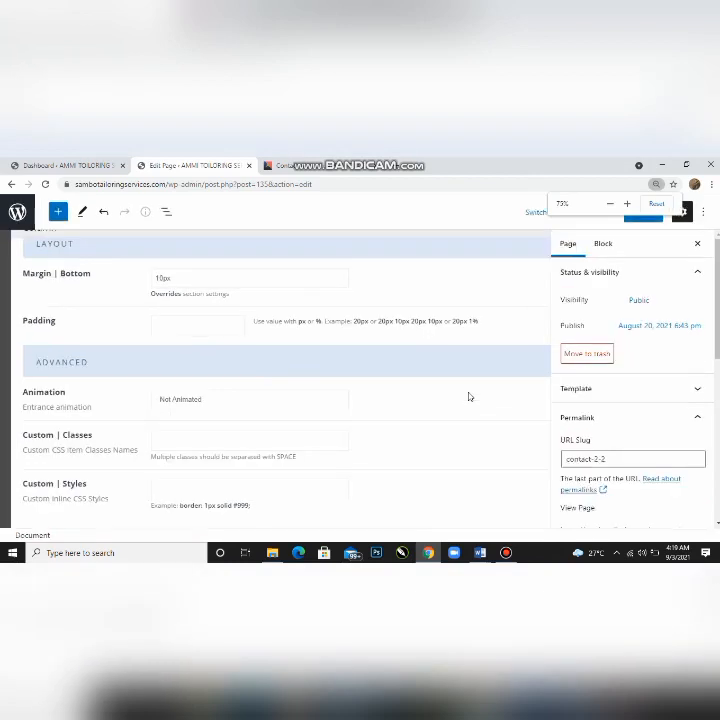
key("ctrl+minus")
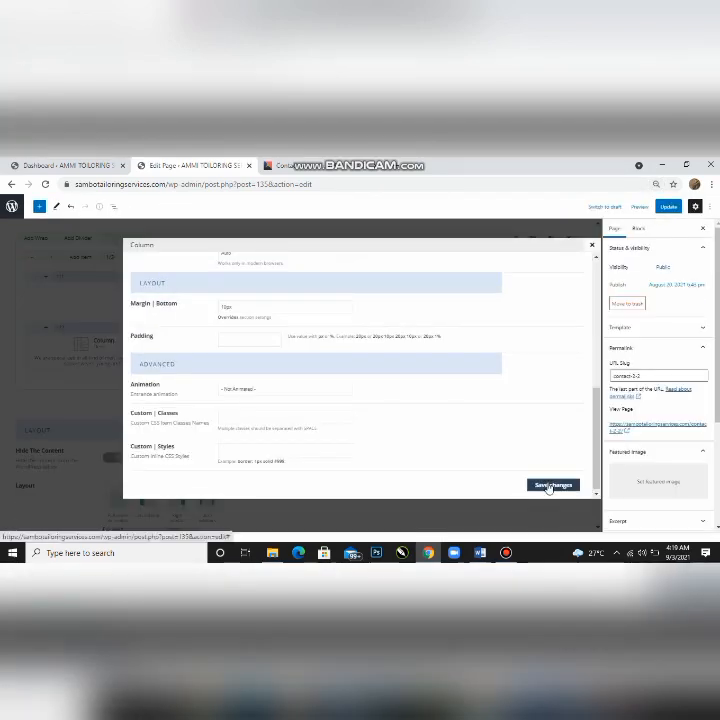
left_click(550, 486)
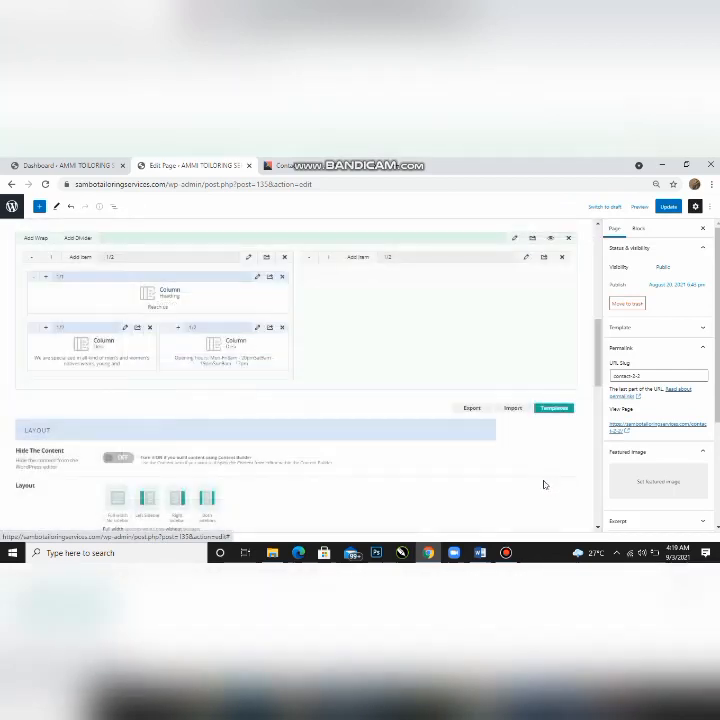
- Open the first Desc column's settings and compare its content with the live page's contact section
left_click(124, 328)
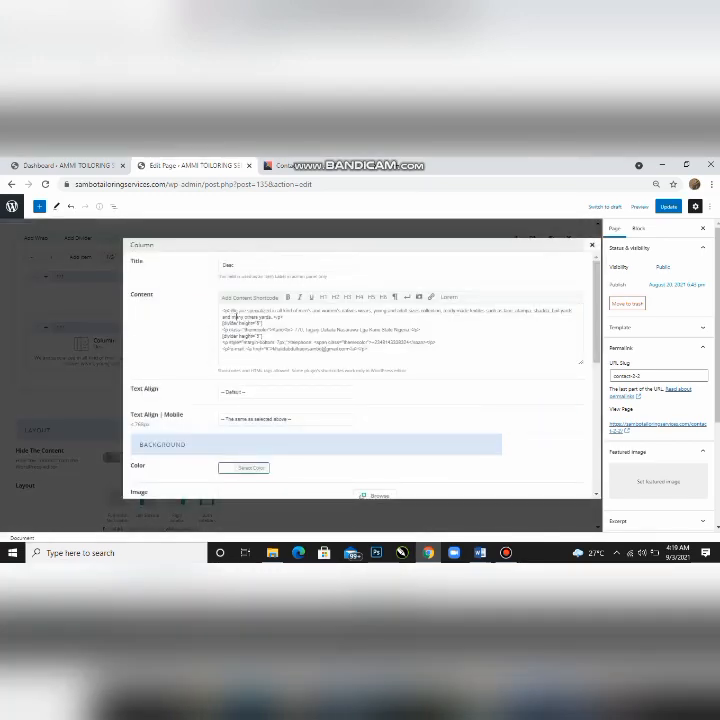
left_click(288, 164)
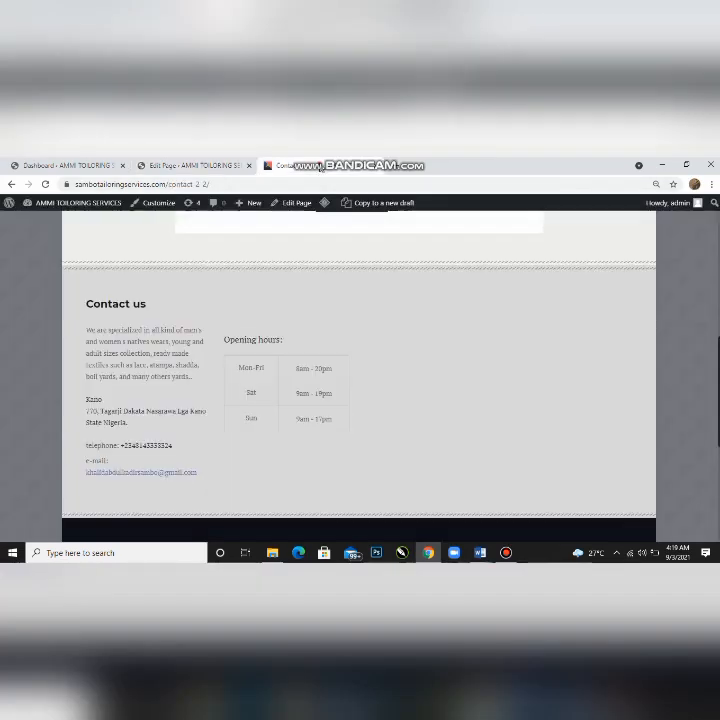
key("ctrl+minus")
key("ctrl+minus")
key("ctrl+minus")
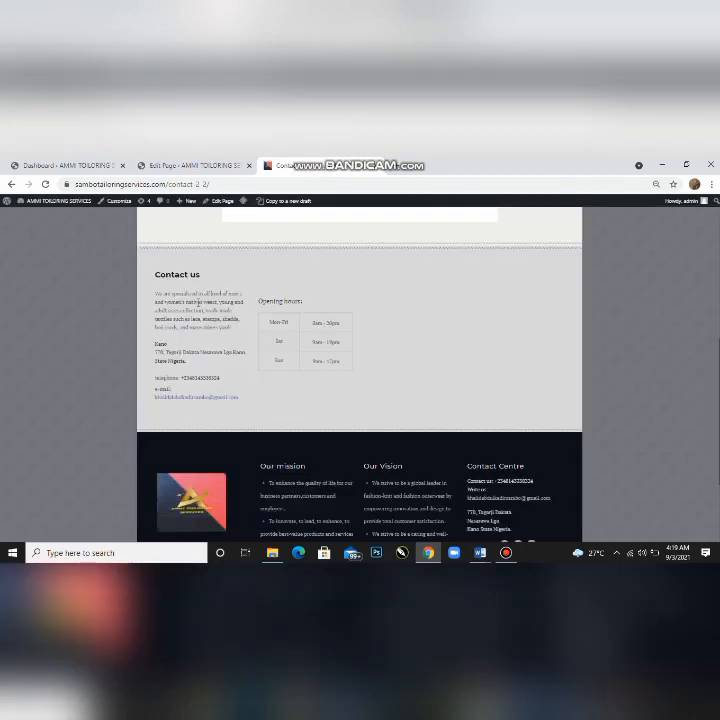
left_click(210, 164)
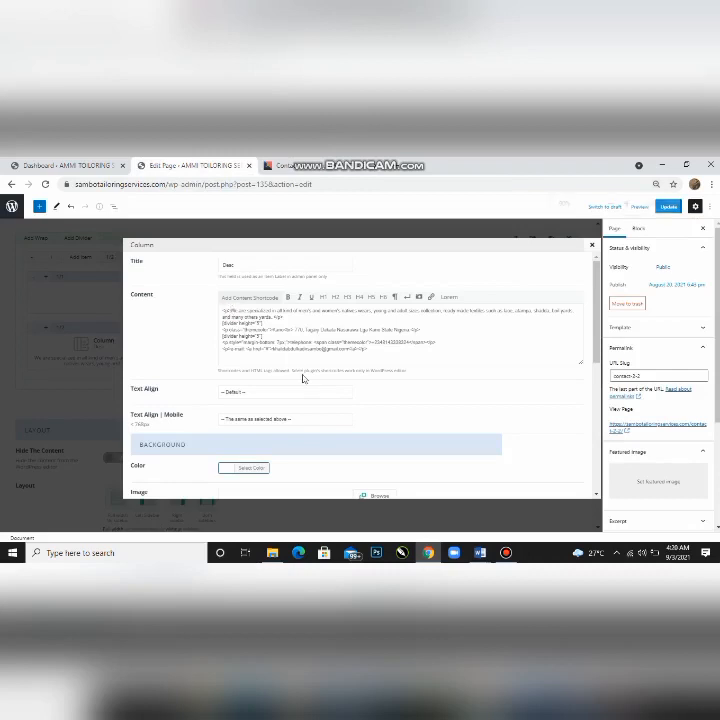
- Examine the opening and closing paragraph tags around the business description and match them to the live paragraph
key("ctrl+plus")
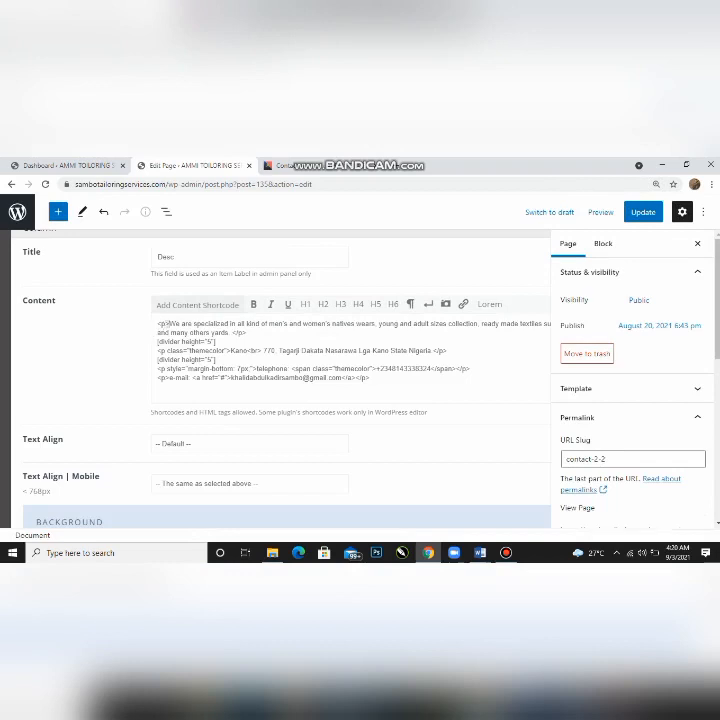
left_click_drag(169, 323, 157, 323)
left_click_drag(232, 332, 254, 333)
left_click(276, 165)
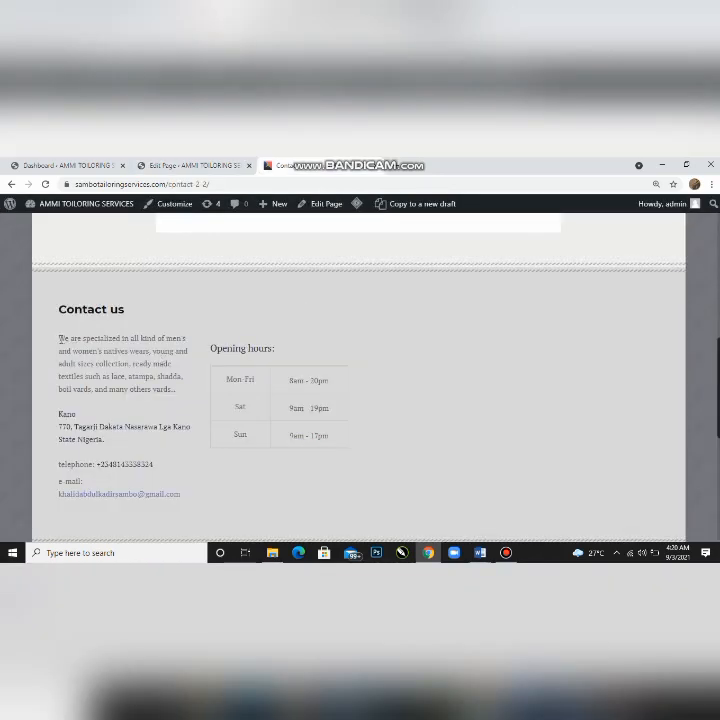
left_click_drag(59, 338, 237, 343)
left_click(415, 344)
left_click(200, 165)
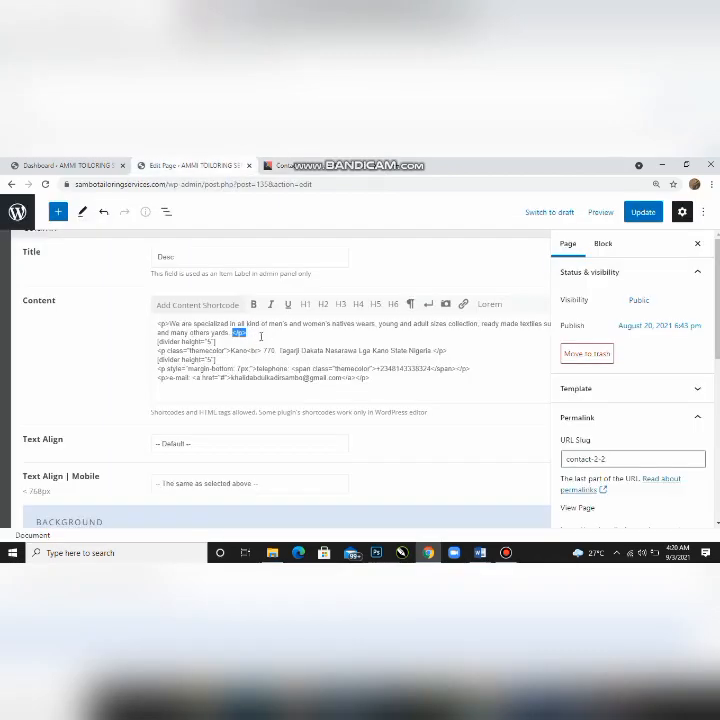
- Insert "wev are good to go" at the start of the business description, just inside its opening paragraph tag
left_click(172, 327)
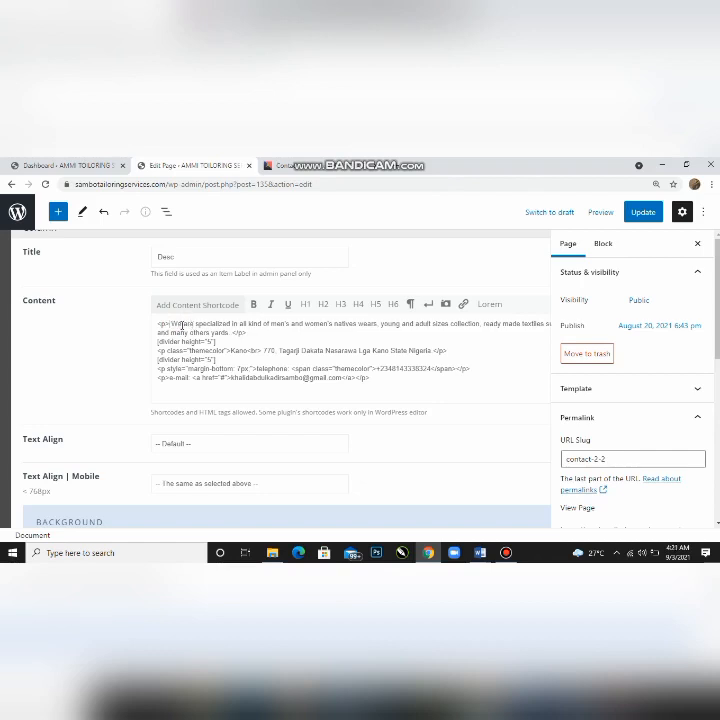
type("we")
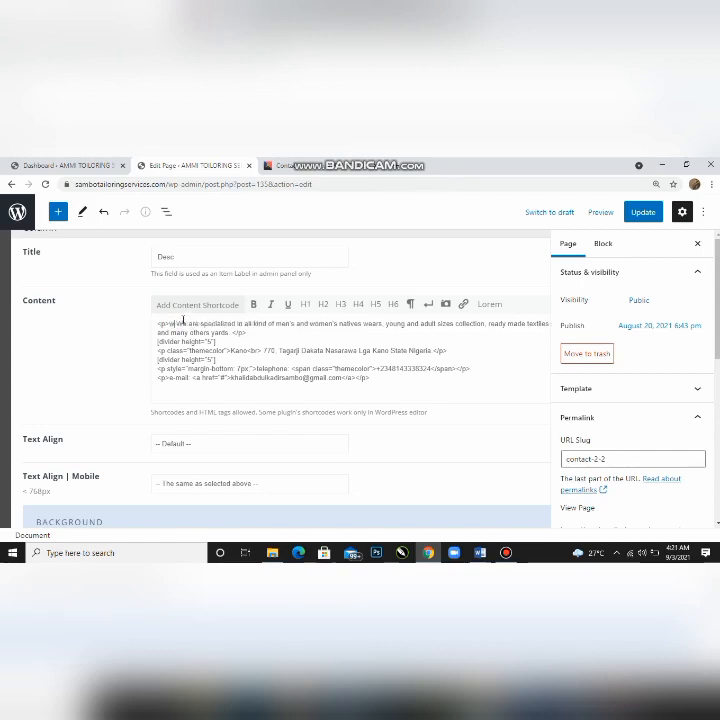
type(" are")
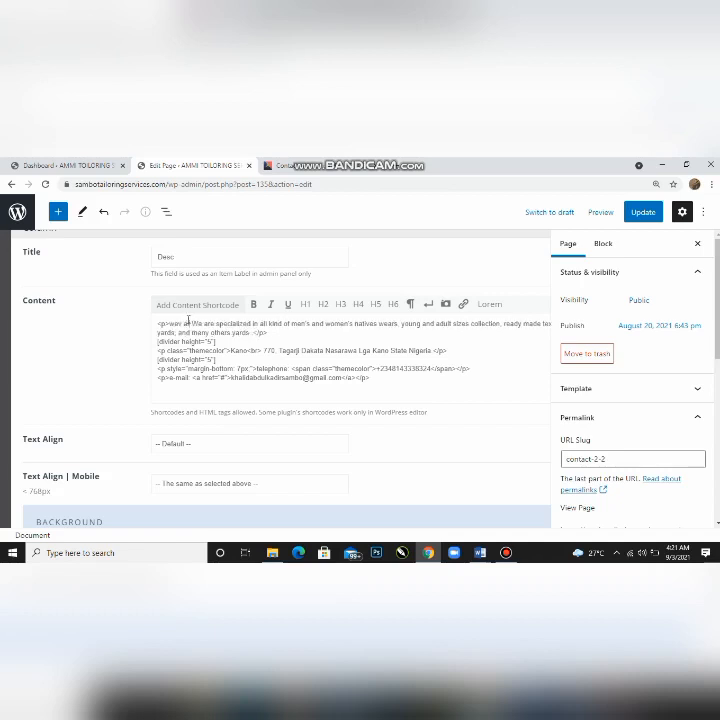
type(" good")
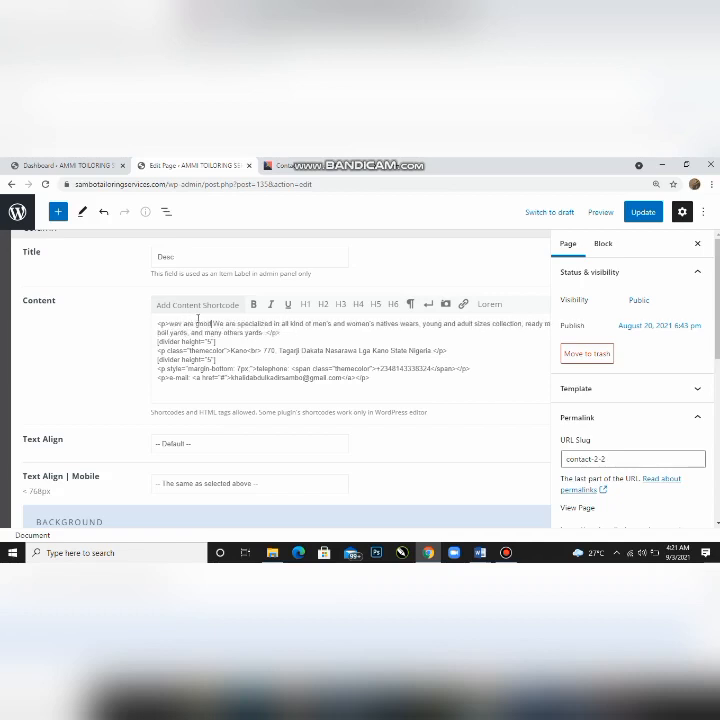
type(" to g")
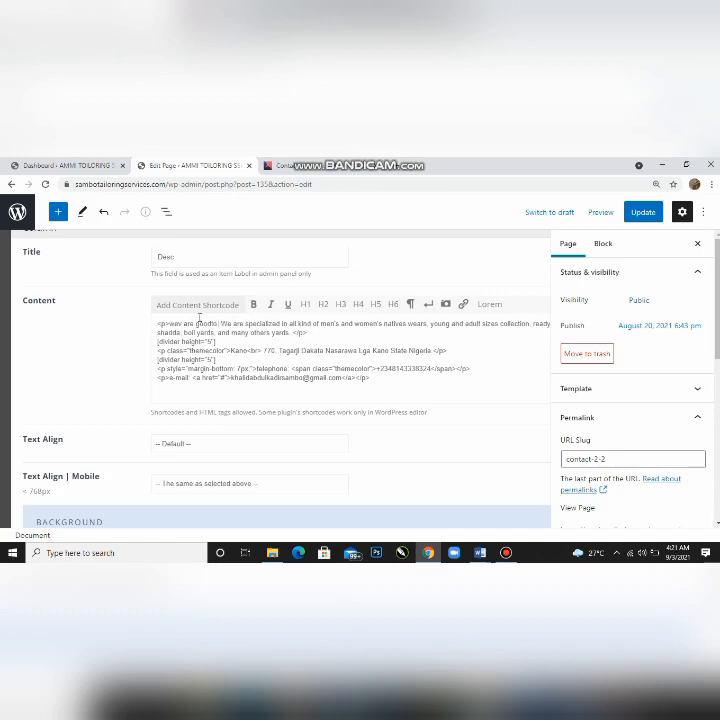
type("o")
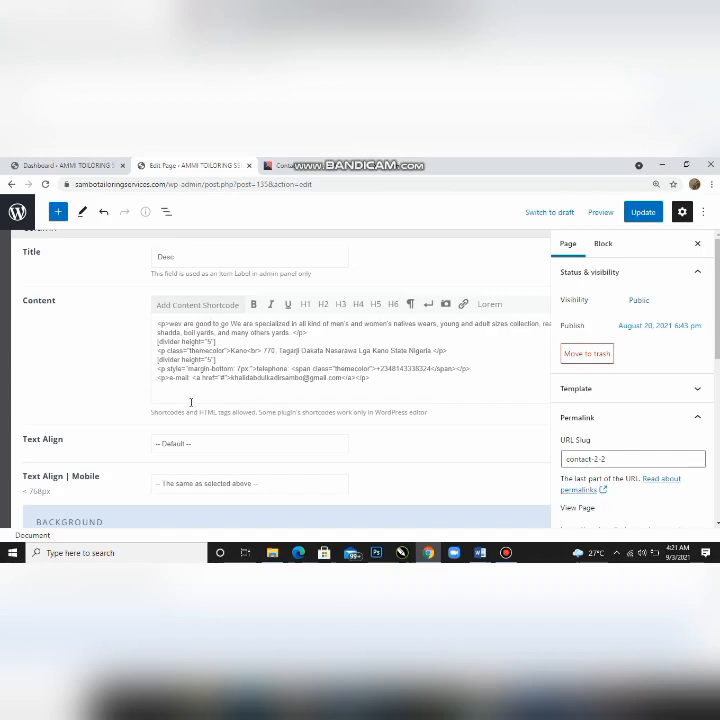
key("ctrl+0")
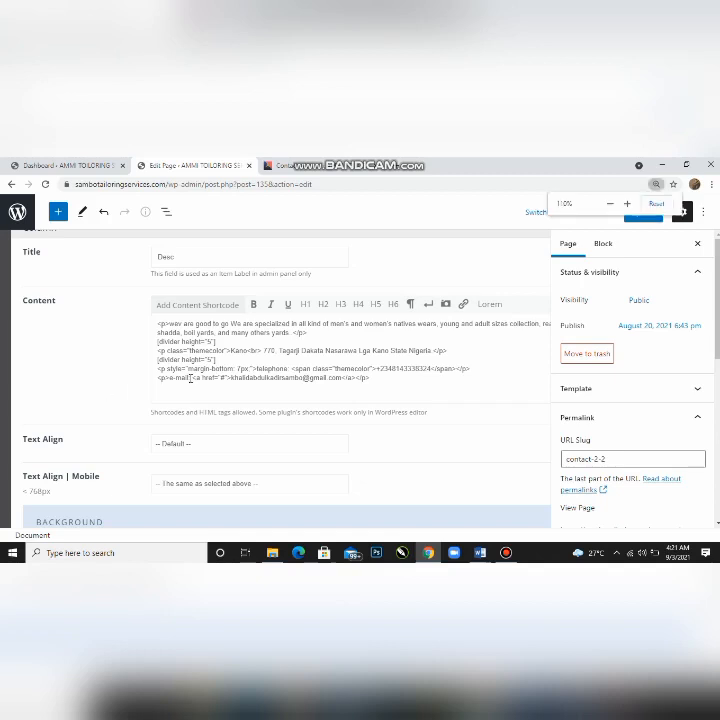
key("ctrl+minus")
key("ctrl+plus")
key("ctrl+plus")
key("ctrl+plus")
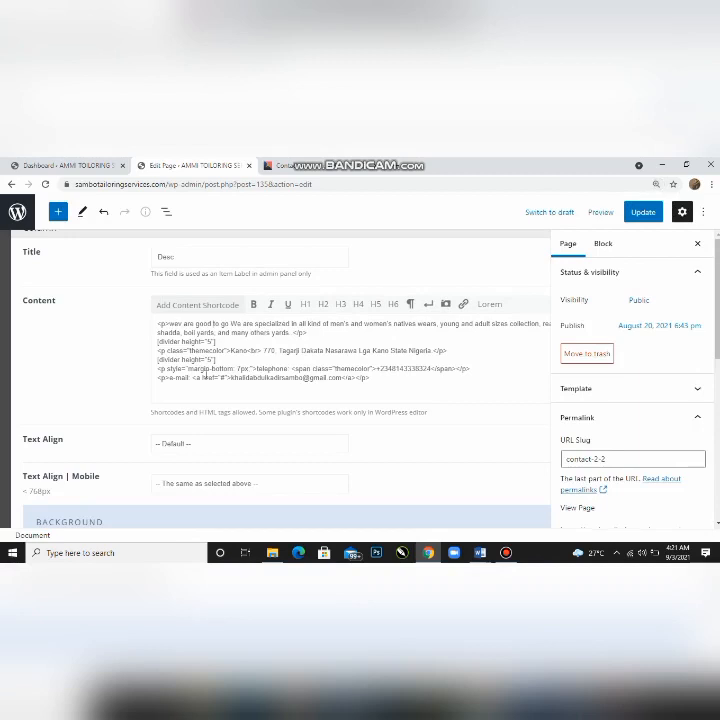
key("ctrl+plus")
key("ctrl+plus")
key("ctrl+plus")
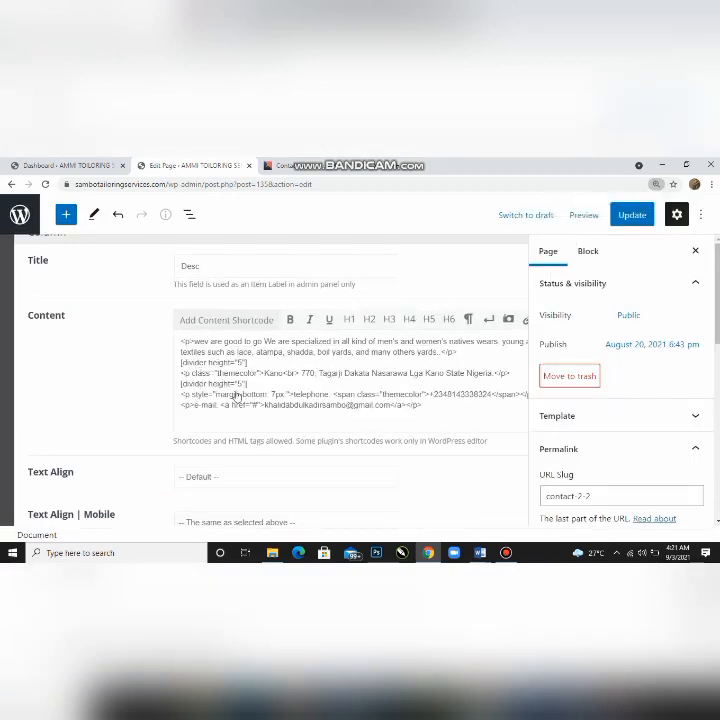
key("ctrl+plus")
key("ctrl+plus")
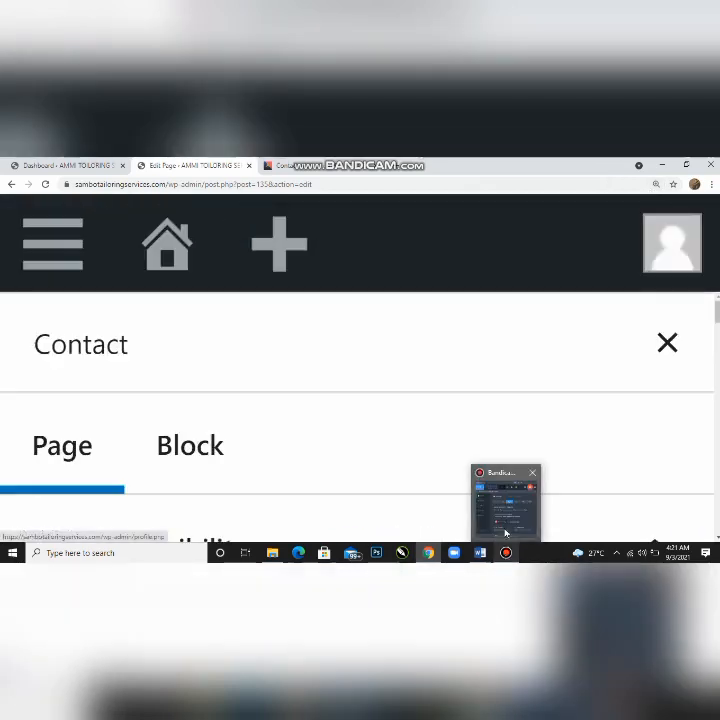
left_click(505, 533)
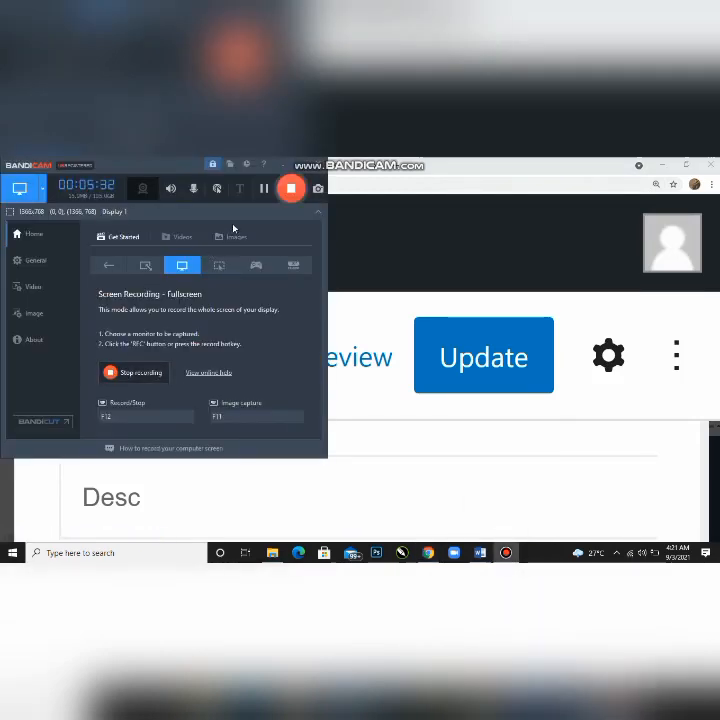
left_click(263, 190)
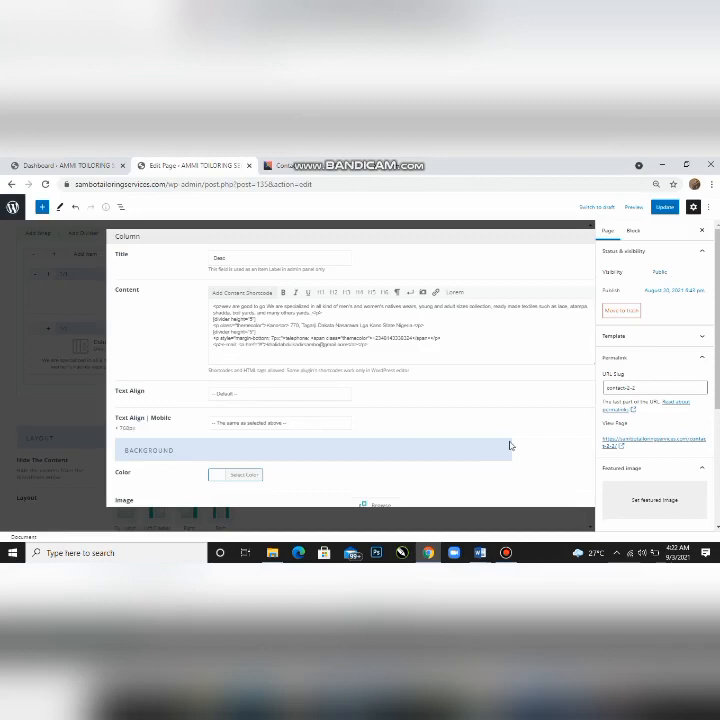
- Save the Desc column's changes and update the Contact page
scroll(514, 452, "down", 5)
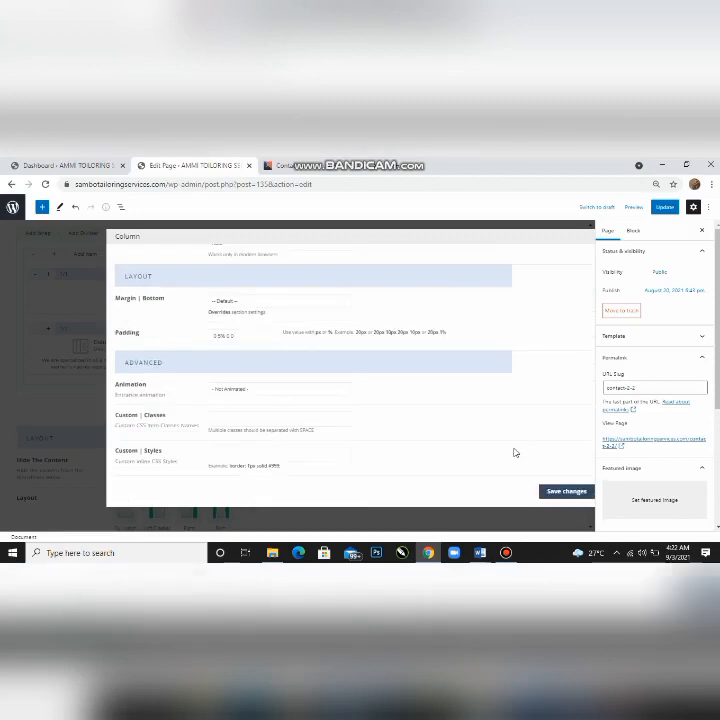
left_click(551, 492)
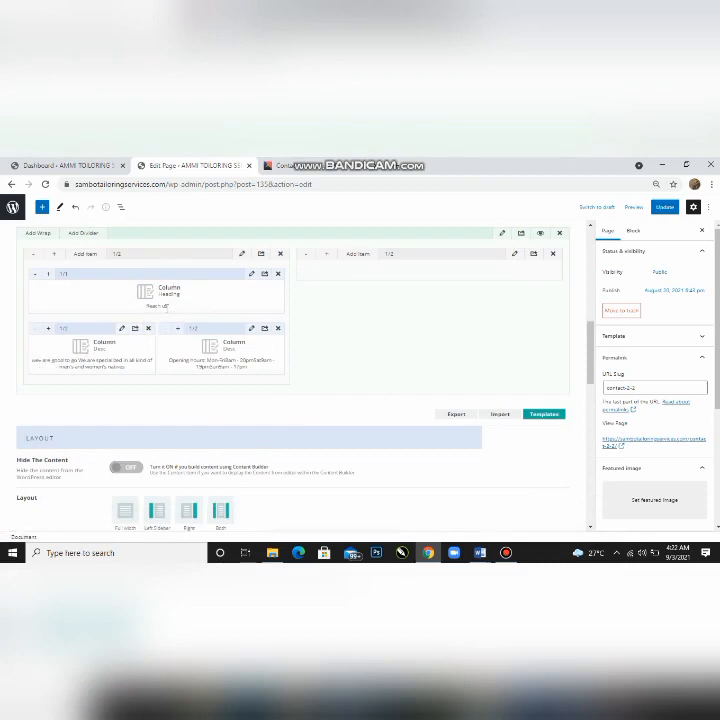
scroll(170, 308, "up", 1)
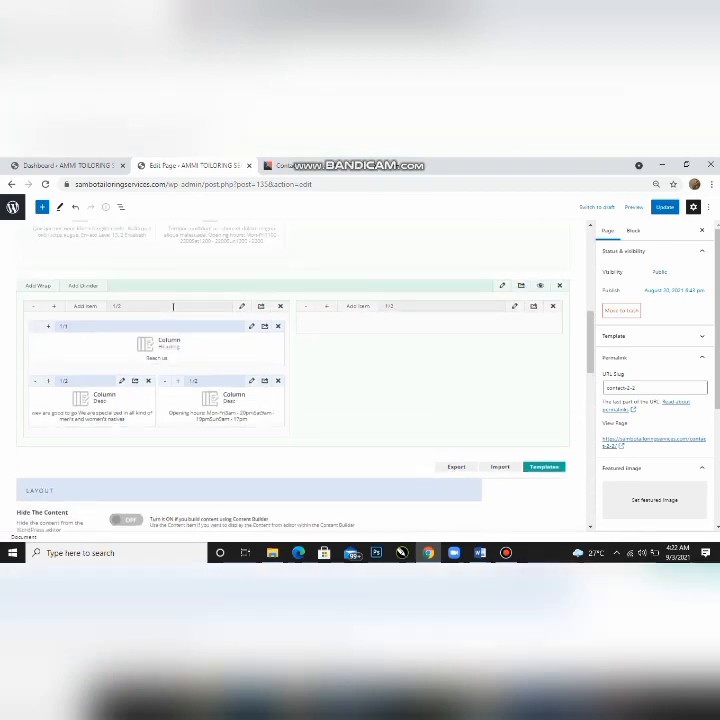
scroll(173, 307, "up", 5)
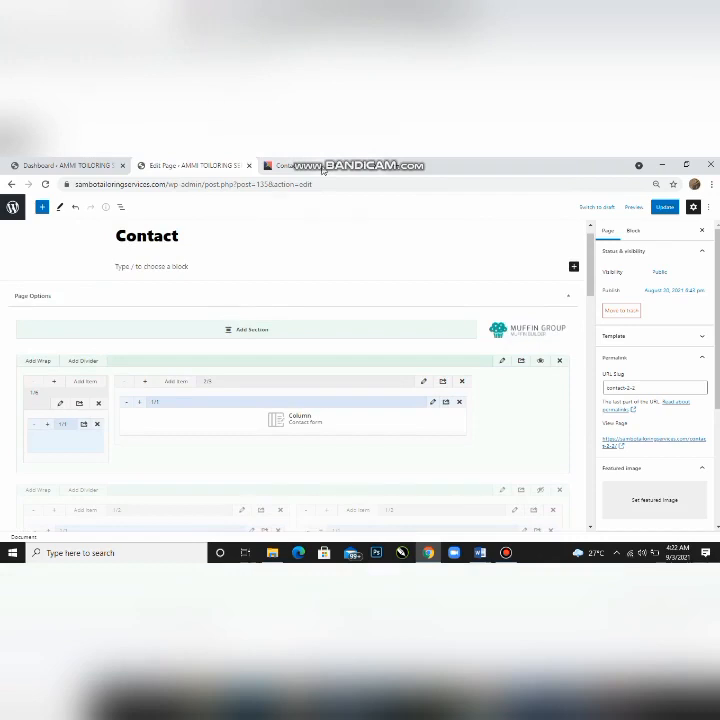
left_click(288, 165)
scroll(360, 400, "down", 3)
left_click(204, 165)
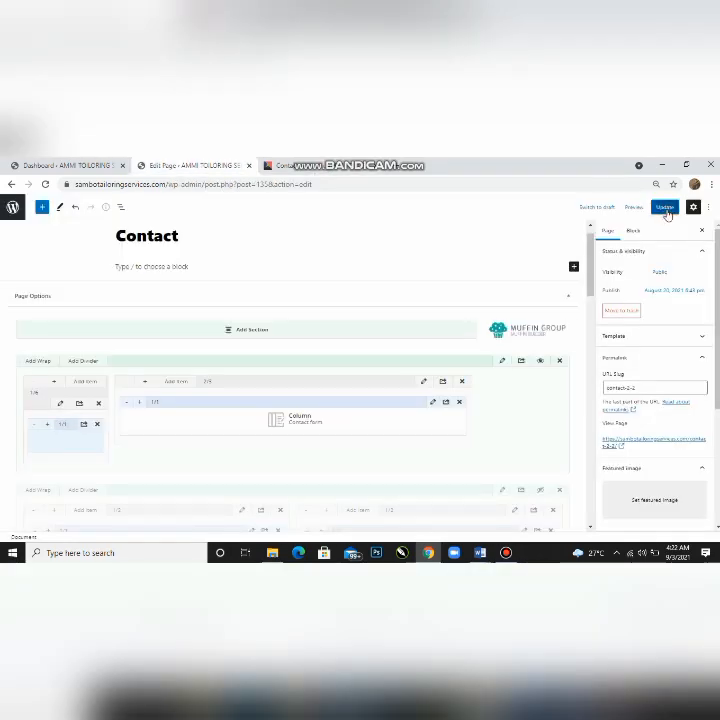
left_click(666, 208)
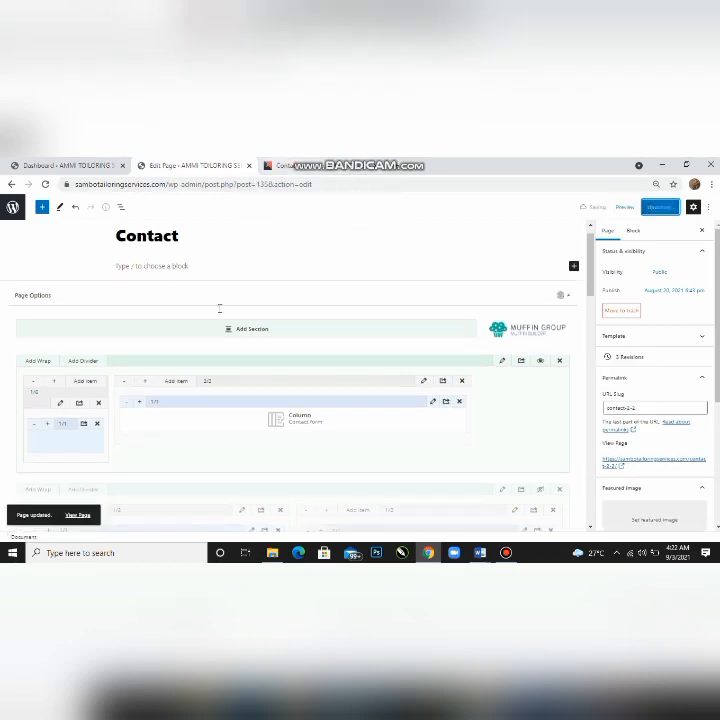
- Reload the live contact page and check its title, the "Reach us" heading, the business description and the footer
left_click(295, 166)
scroll(222, 300, "up", 10)
scroll(221, 300, "up", 1)
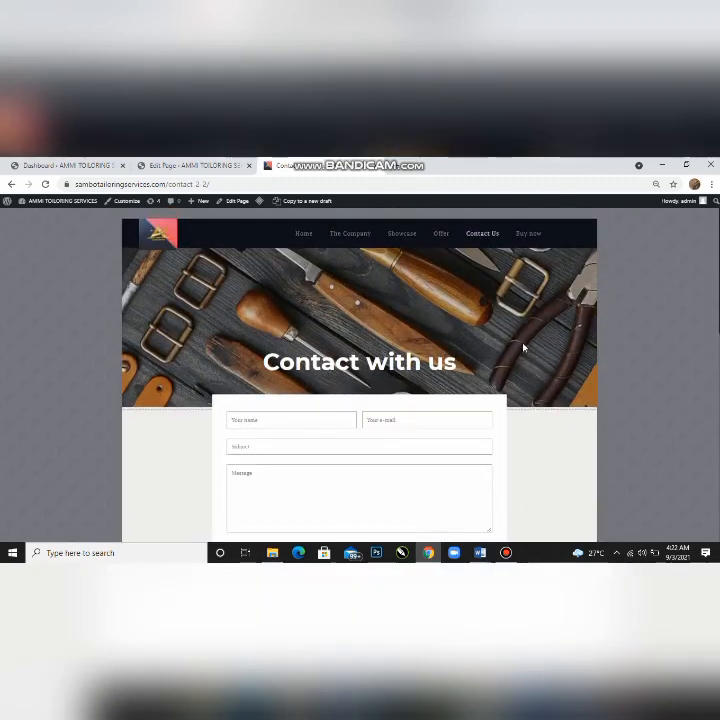
left_click(46, 185)
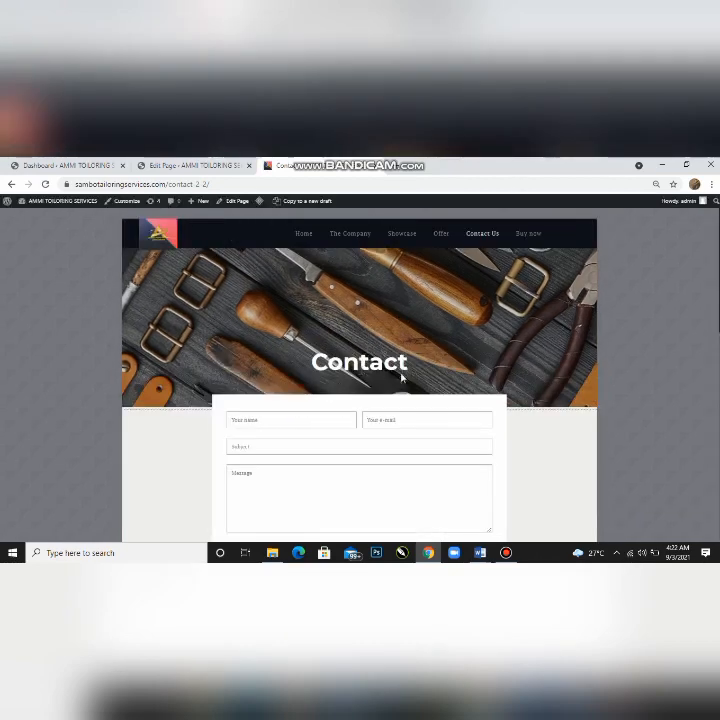
scroll(403, 377, "down", 5)
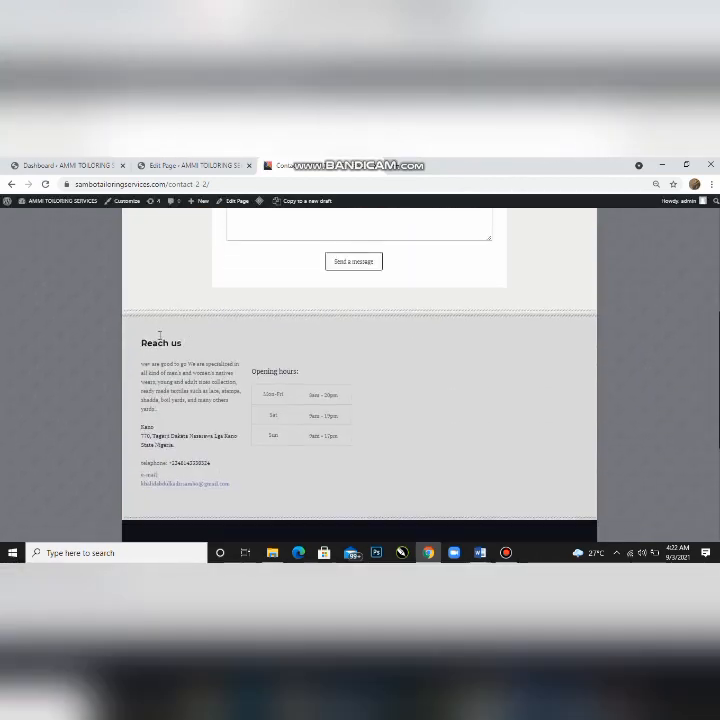
scroll(160, 336, "down", 1)
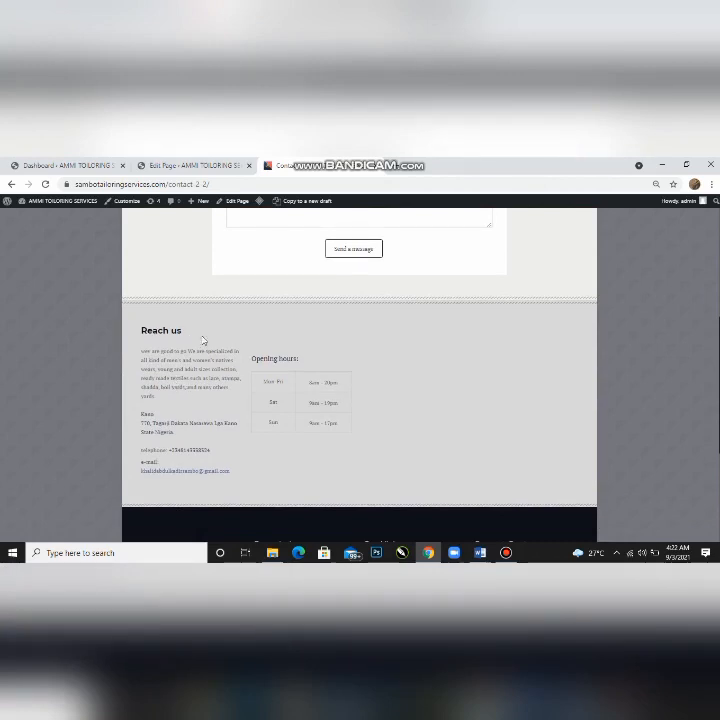
scroll(202, 341, "down", 3)
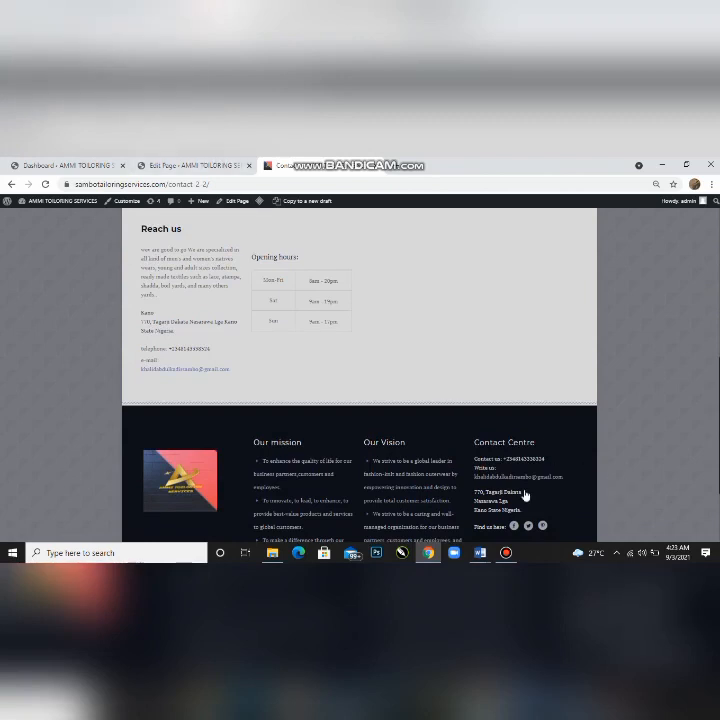
scroll(453, 372, "up", 1)
scroll(452, 371, "up", 10)
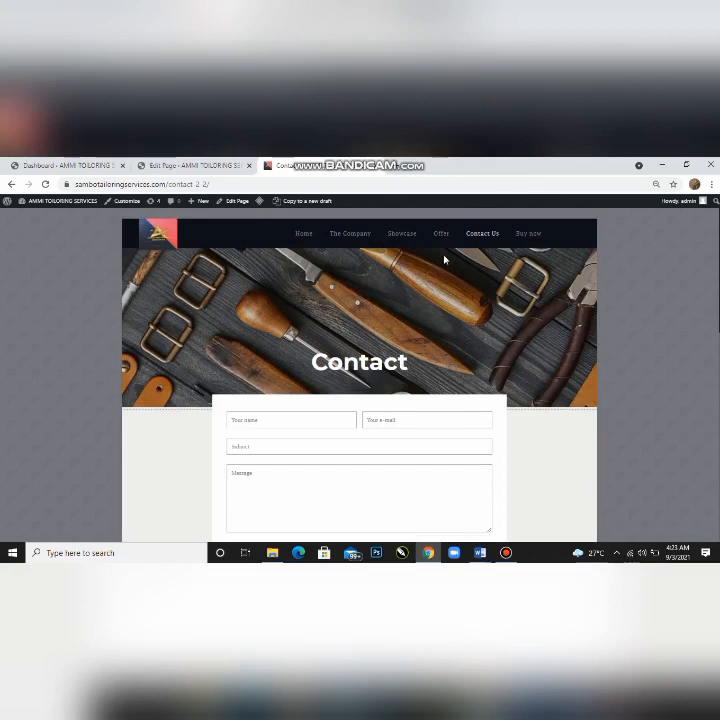
- Open the live site's Home page and look over its banner, image cards and introductory text
left_click(305, 237)
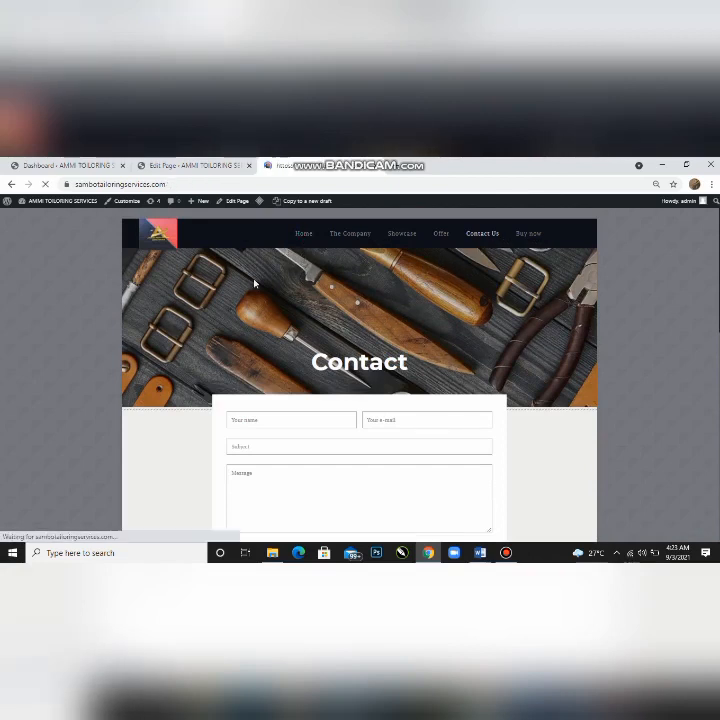
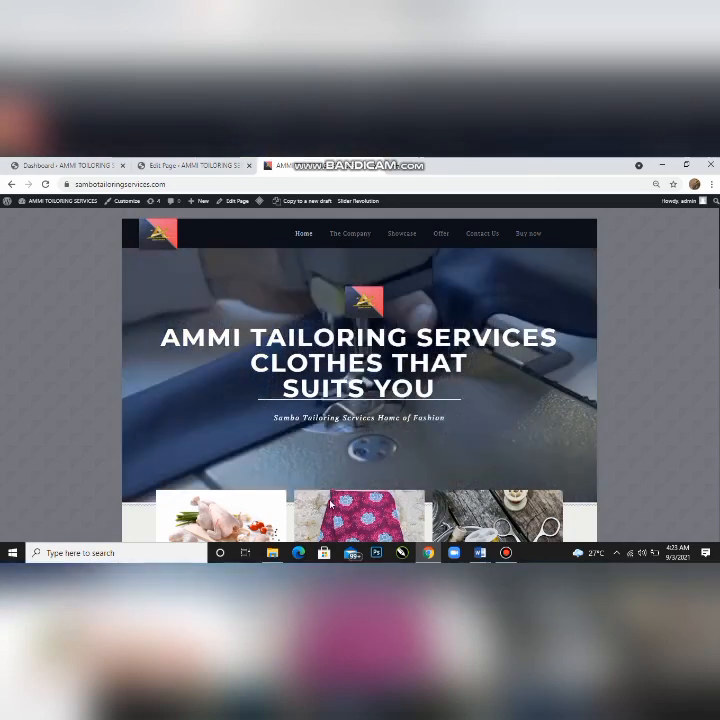
scroll(328, 452, "down", 2)
scroll(328, 452, "down", 1)
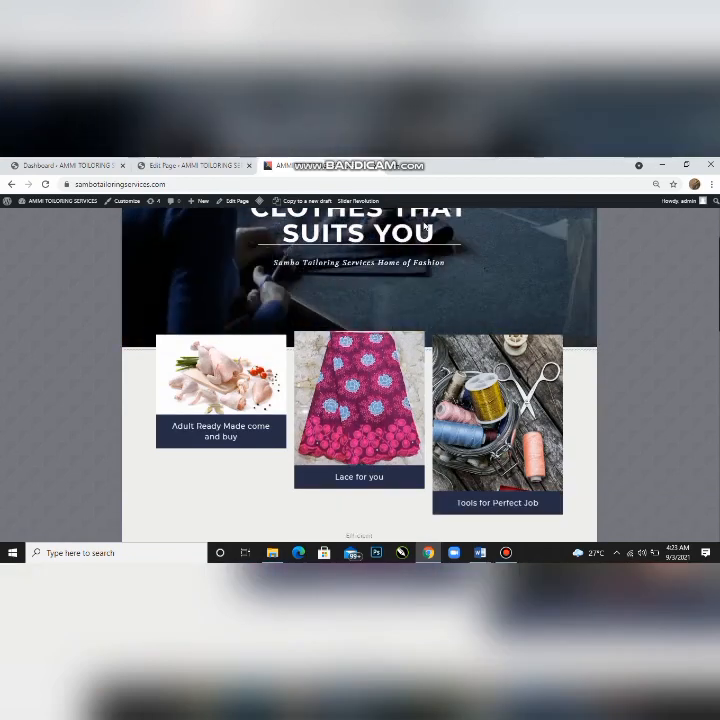
scroll(255, 279, "down", 1)
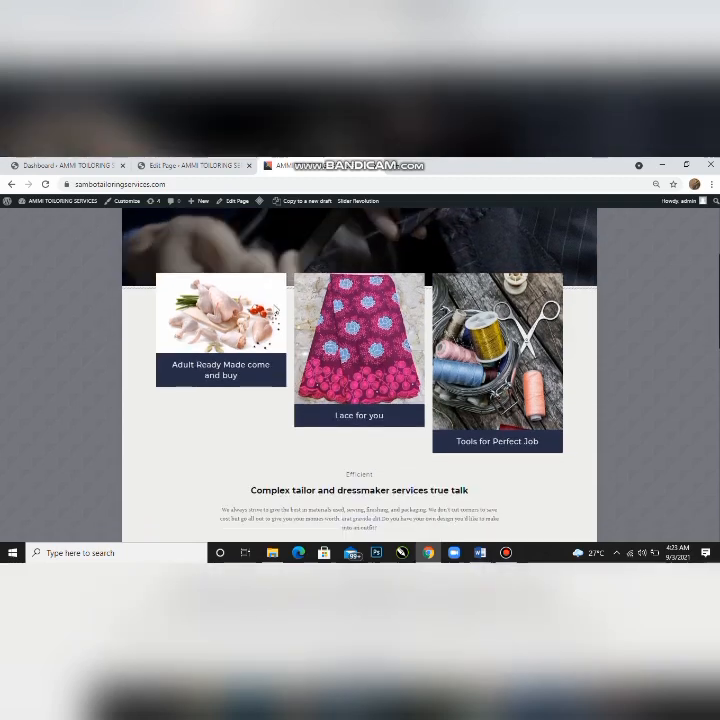
scroll(361, 218, "up", 4)
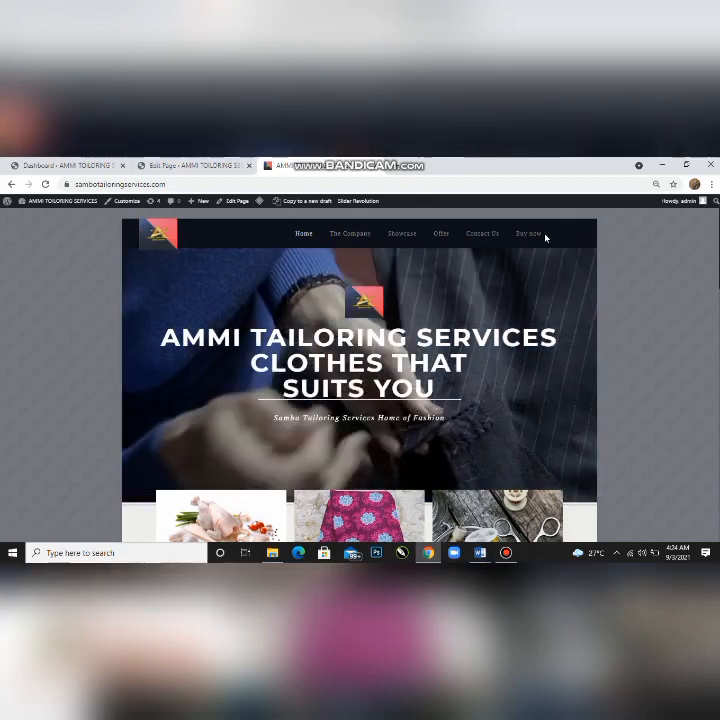
- Visit The Company, Contact Us and Offer pages of the live site in turn
left_click(351, 237)
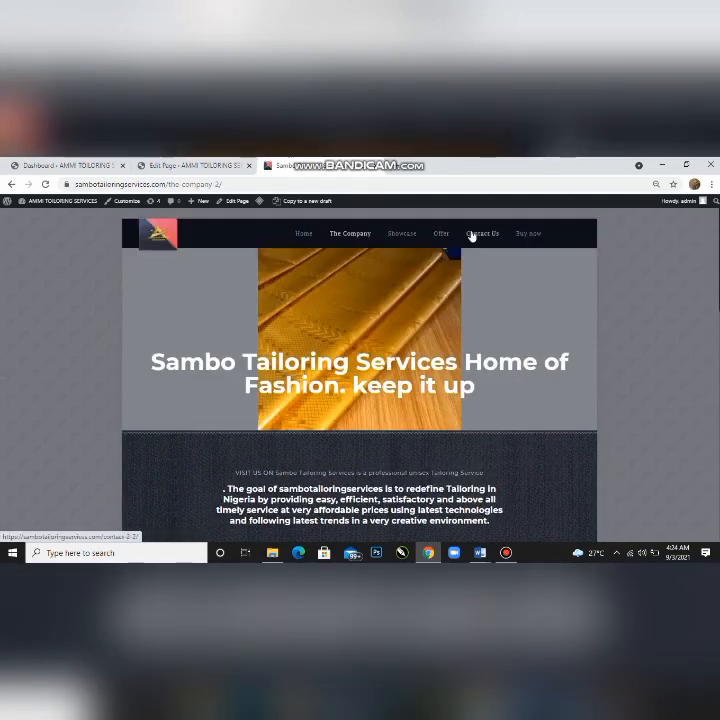
left_click(479, 237)
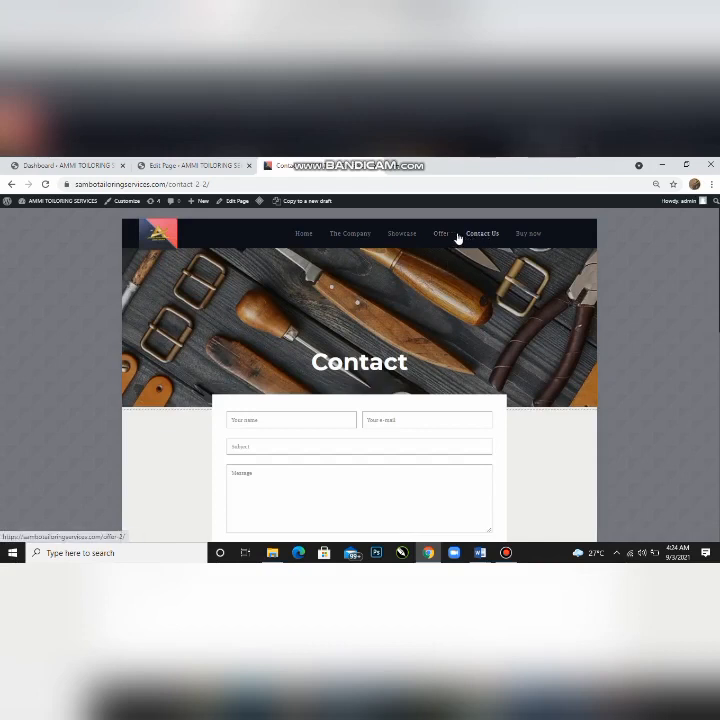
left_click(440, 235)
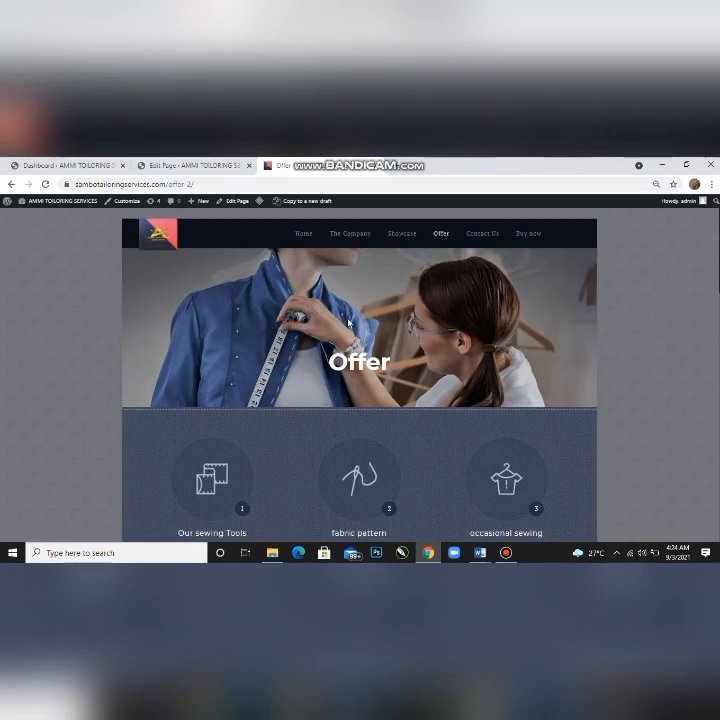
- Leave the Contact page editor and bring up the site's Offer page in that same browser tab
left_click(201, 167)
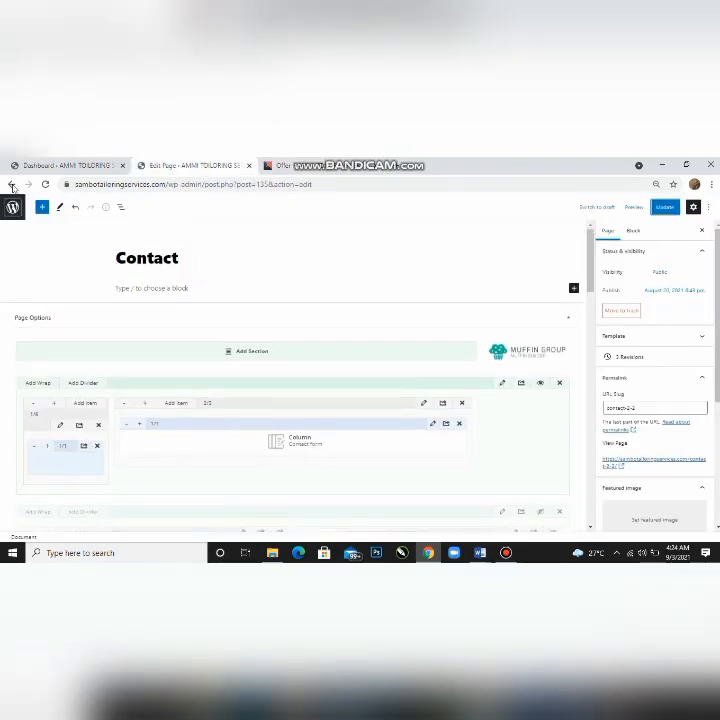
left_click(12, 186)
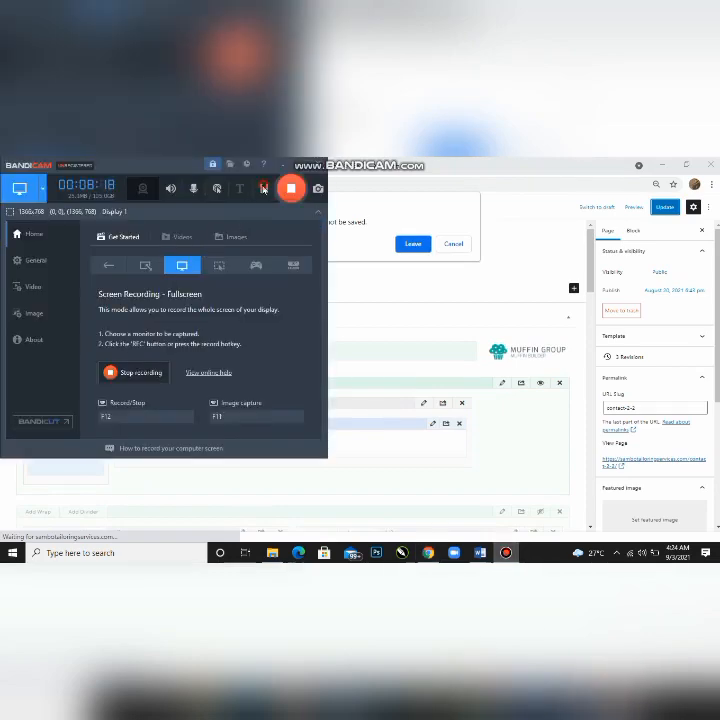
left_click(263, 188)
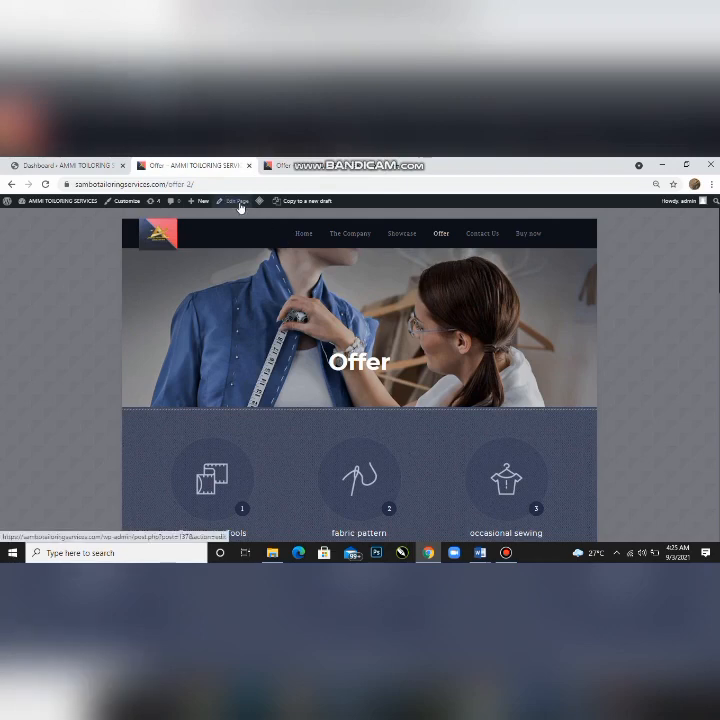
- Enlarge the page view and open the Offer page for editing, glancing at its live version while the editor loads
key("ctrl+plus")
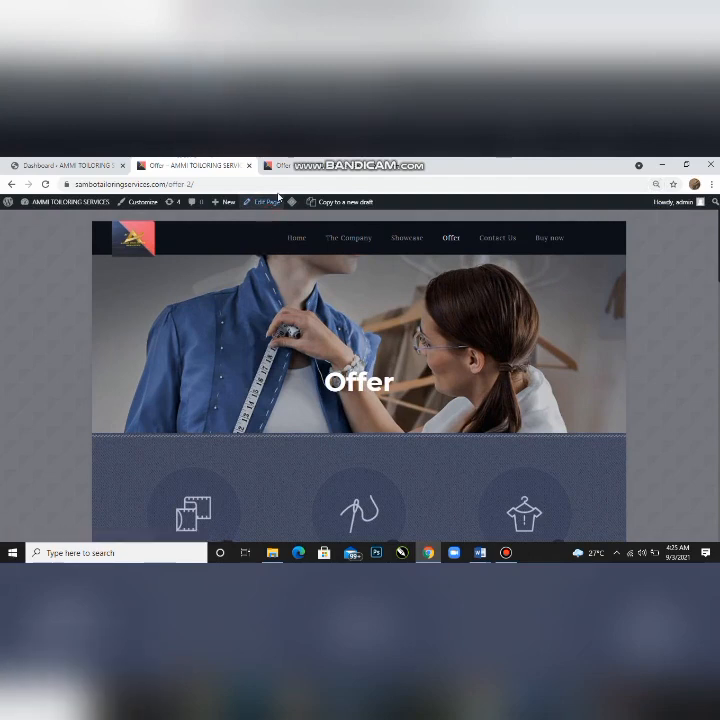
left_click(268, 205)
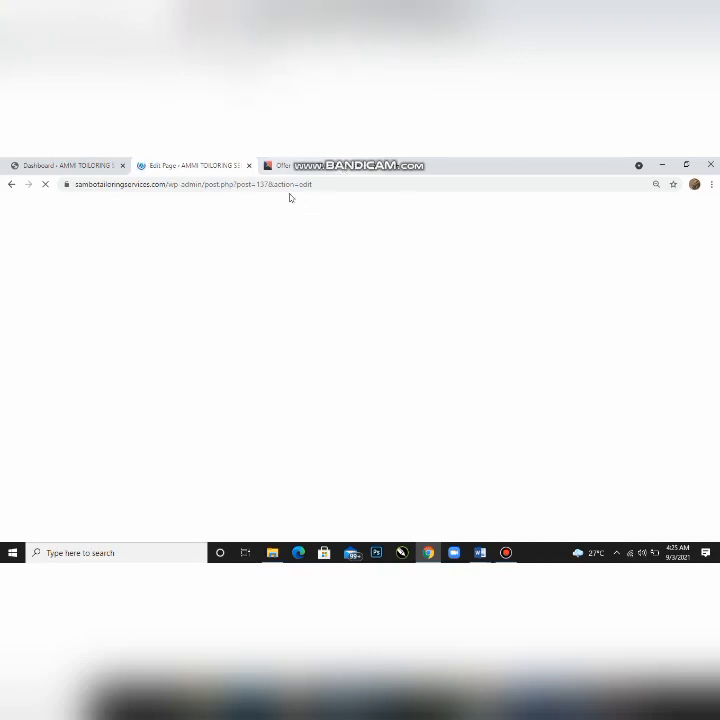
left_click(280, 166)
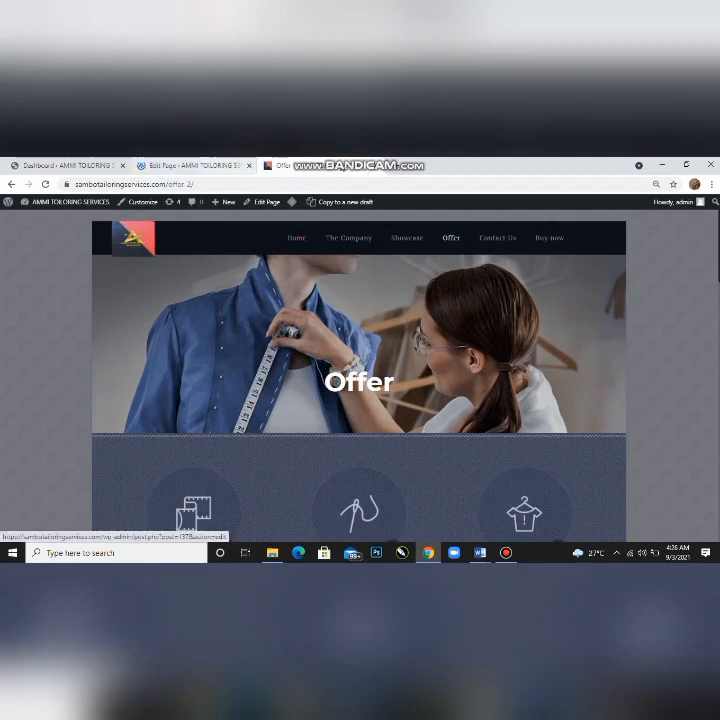
left_click(188, 168)
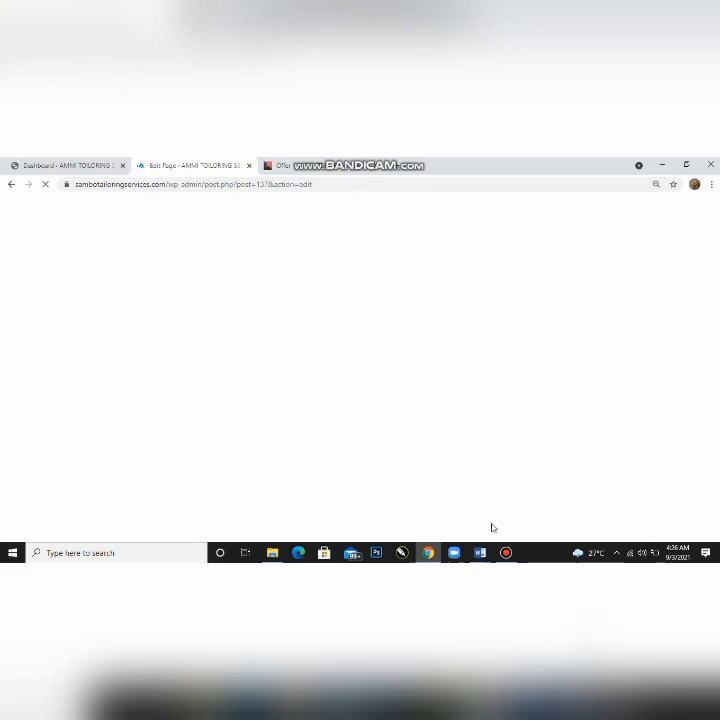
left_click(506, 552)
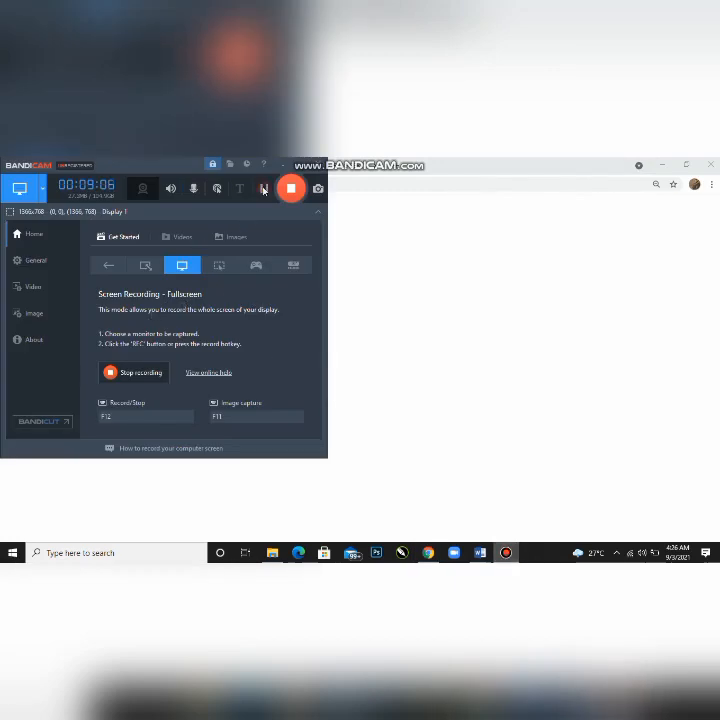
left_click(263, 189)
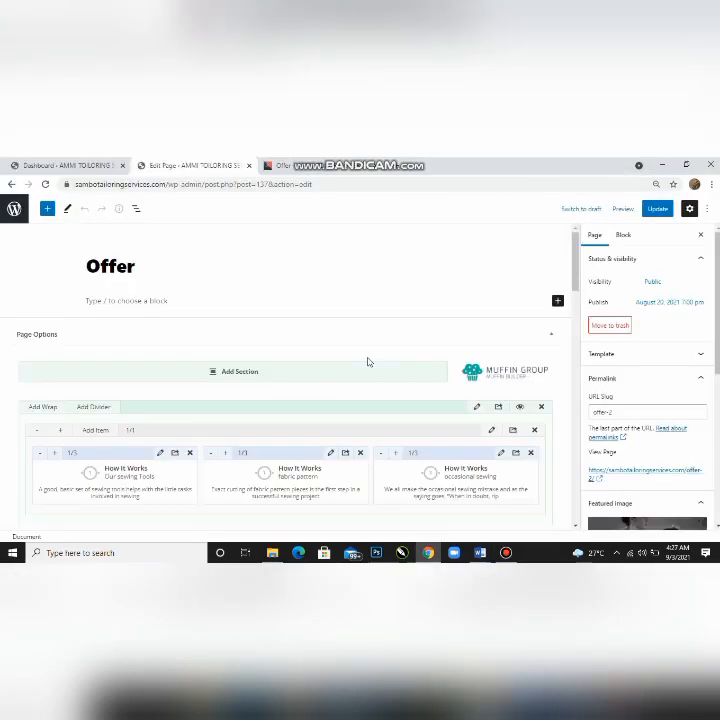
- Set the Offer page's subheader image to home_tailor_subheader2.jpg from the media library and update the page
scroll(368, 315, "down", 5)
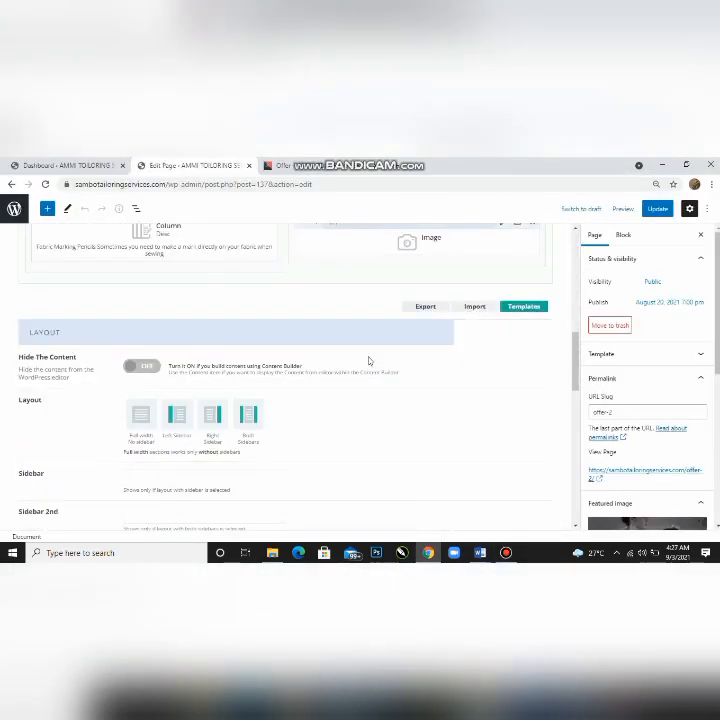
scroll(368, 361, "up", 8)
scroll(329, 321, "down", 15)
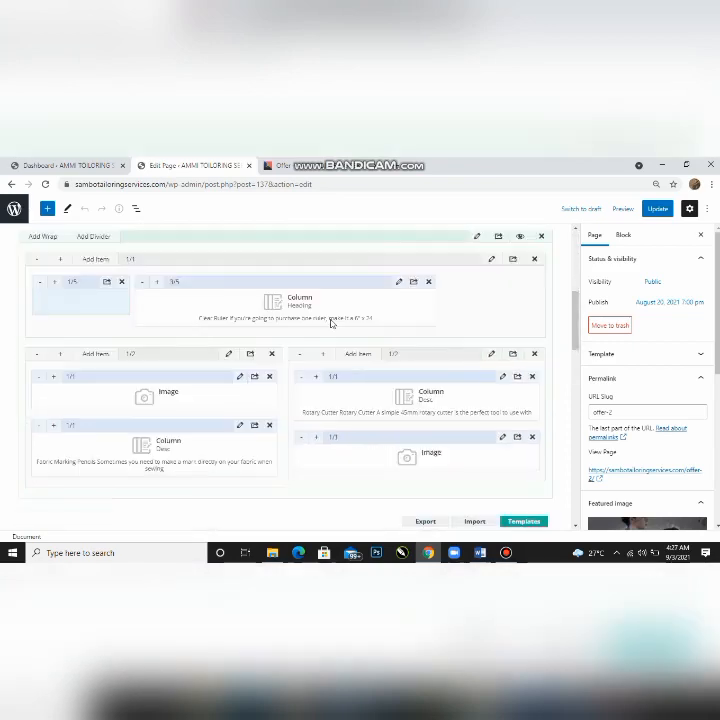
scroll(350, 360, "down", 4)
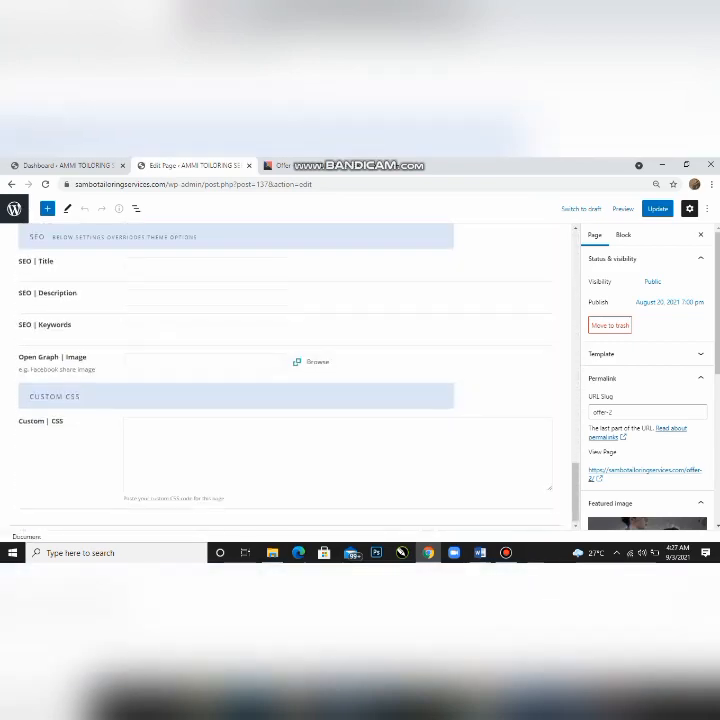
scroll(675, 360, "down", 5)
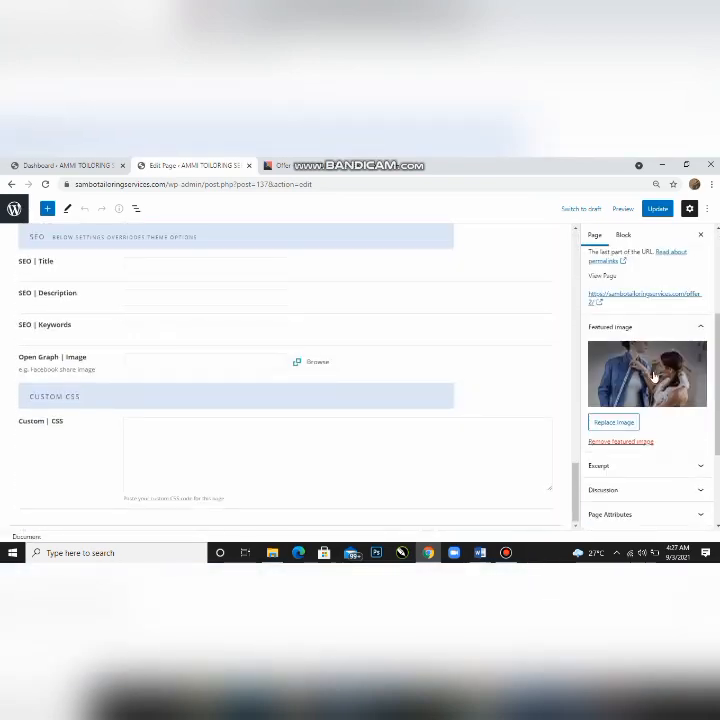
scroll(377, 310, "up", 3)
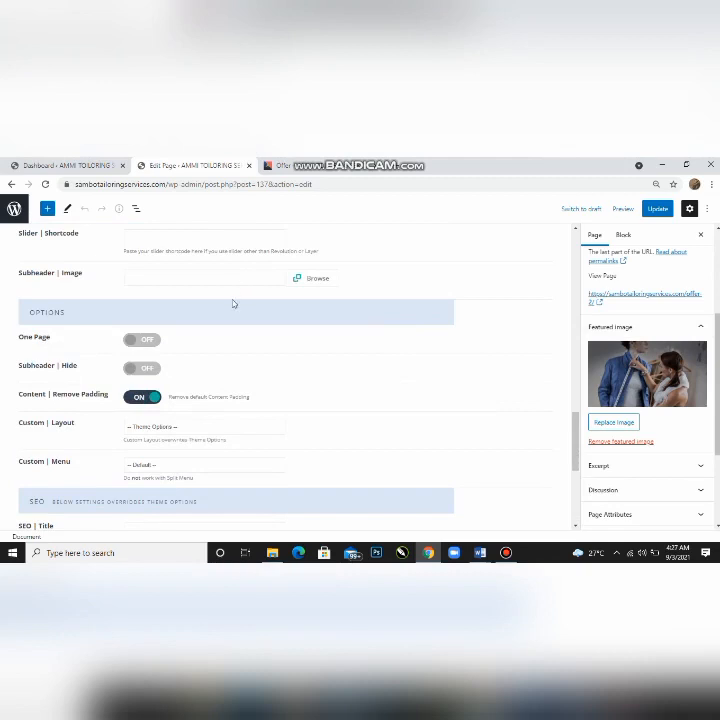
scroll(233, 303, "up", 3)
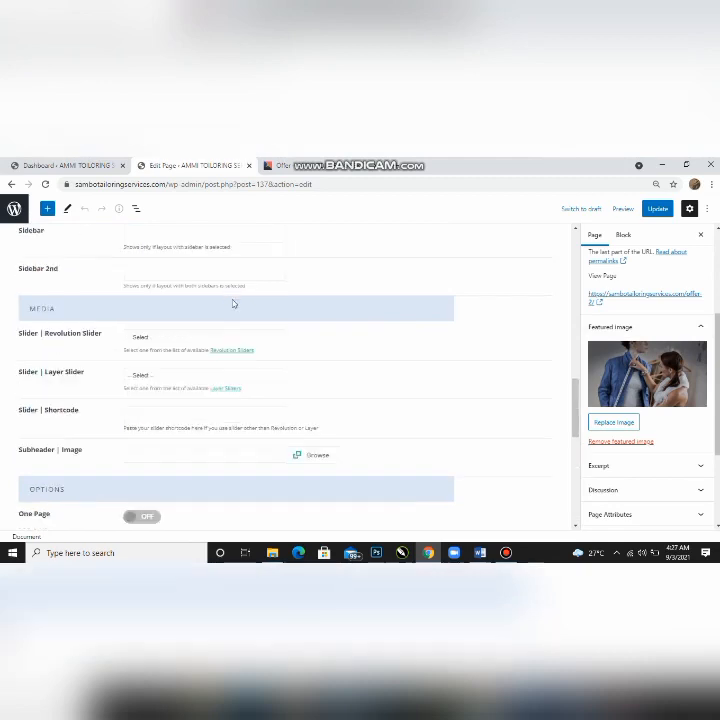
left_click(310, 458)
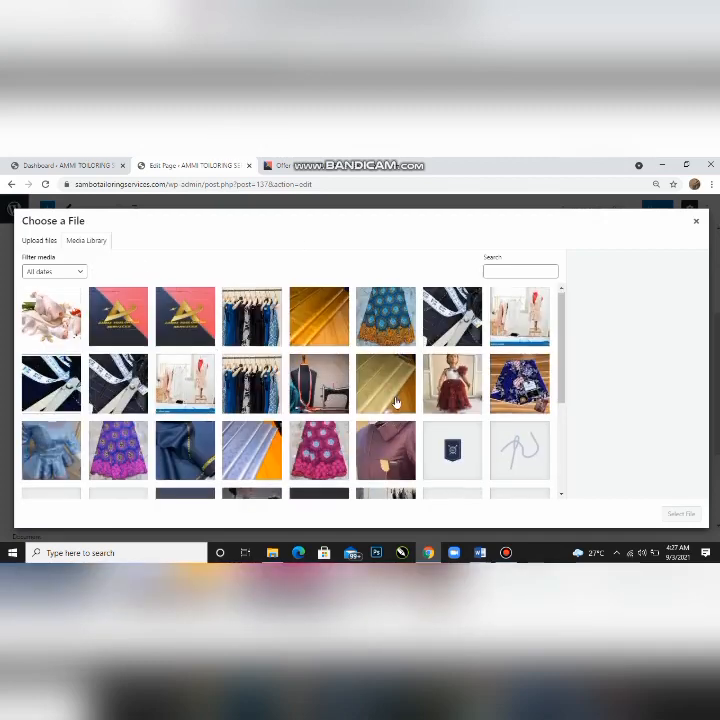
scroll(396, 402, "down", 3)
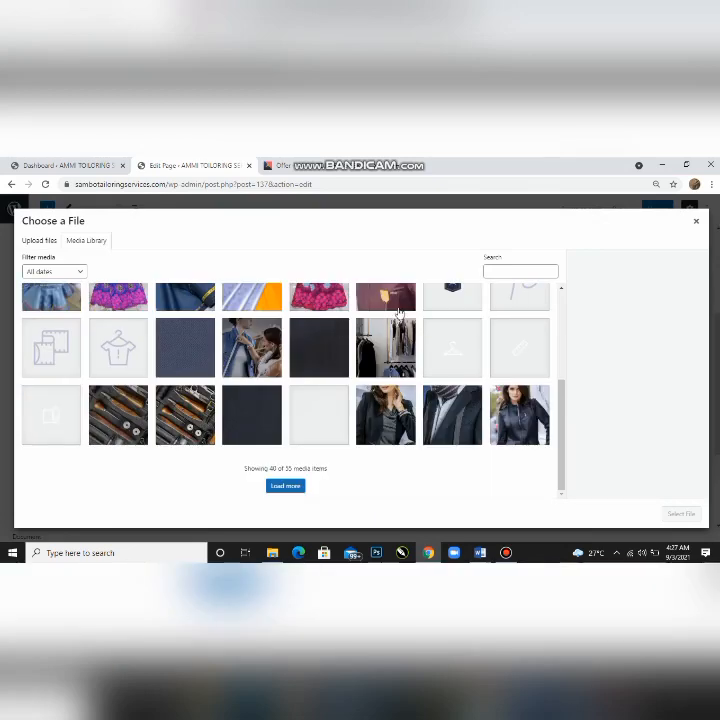
left_click(296, 320)
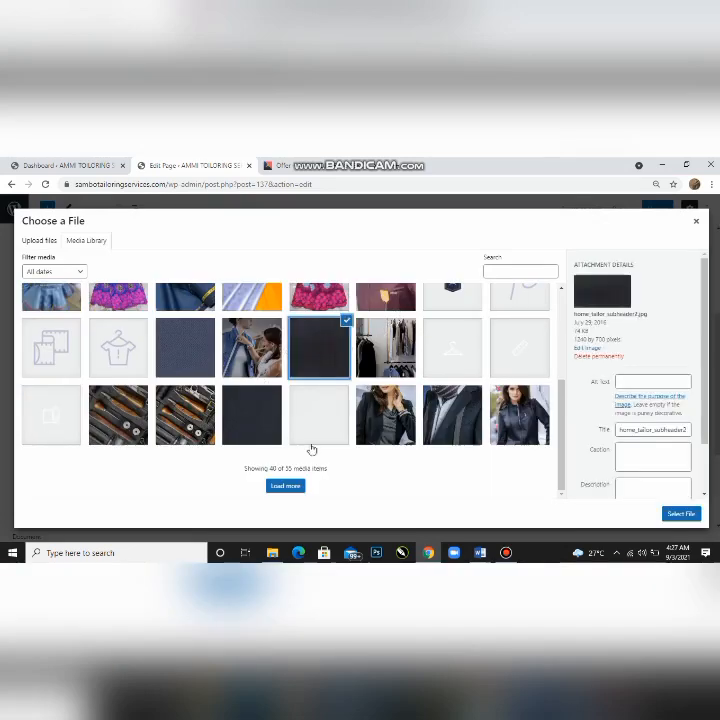
left_click(681, 513)
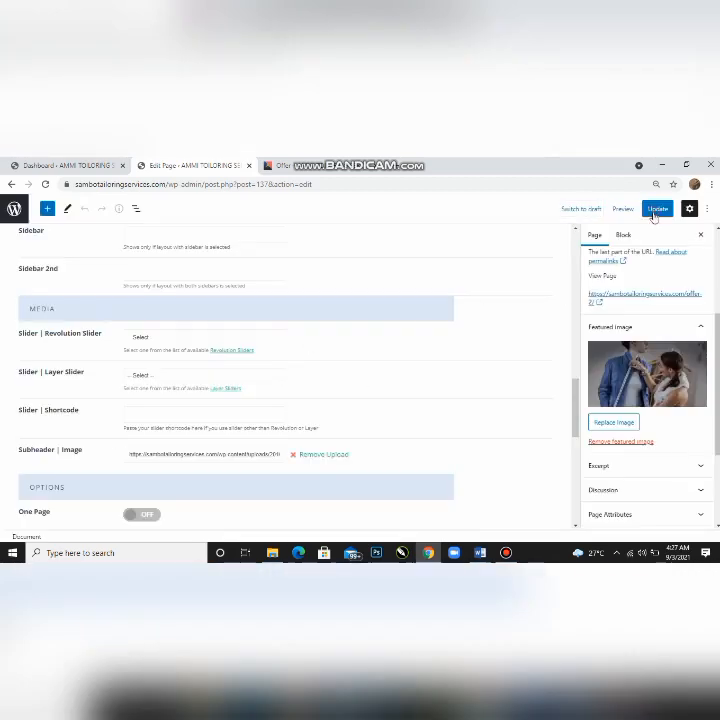
left_click(655, 212)
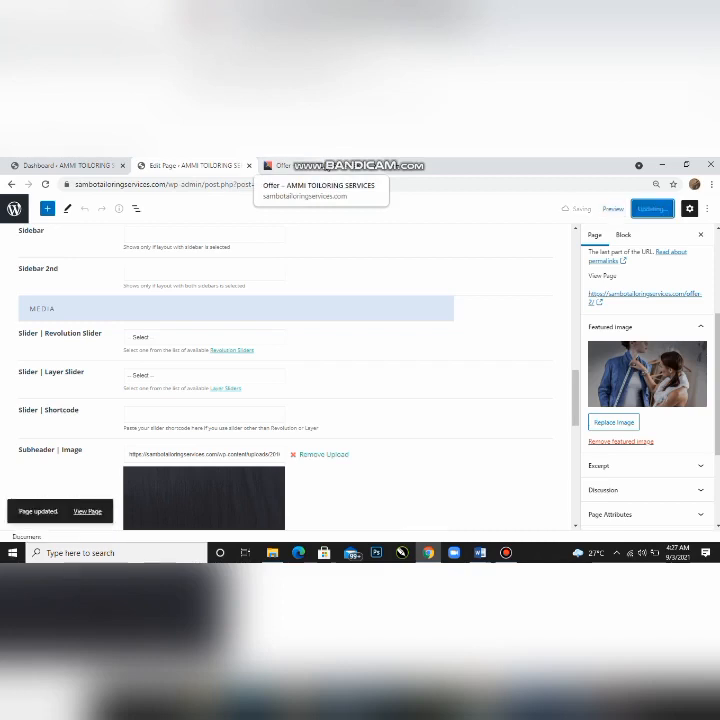
- Check the live Offer page's banner and the three numbered service items below it
left_click(285, 165)
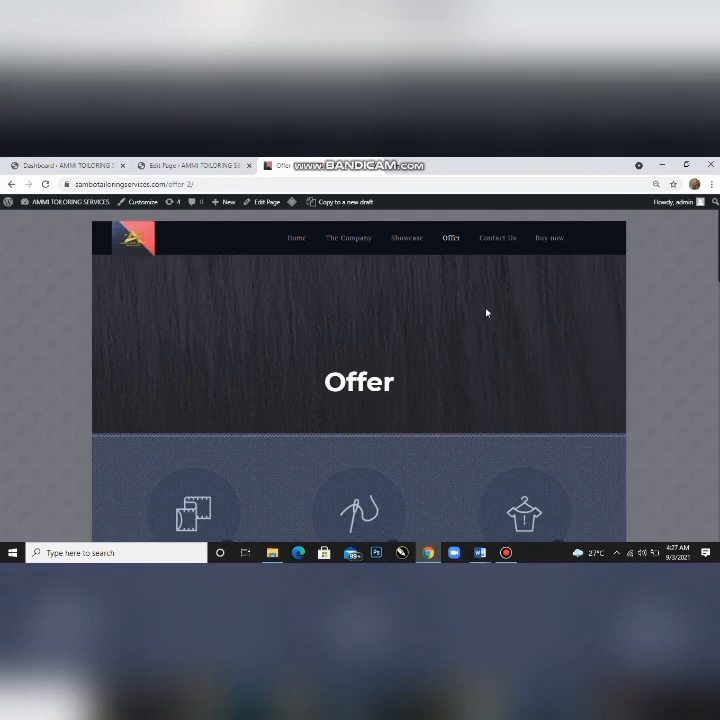
scroll(487, 315, "down", 2)
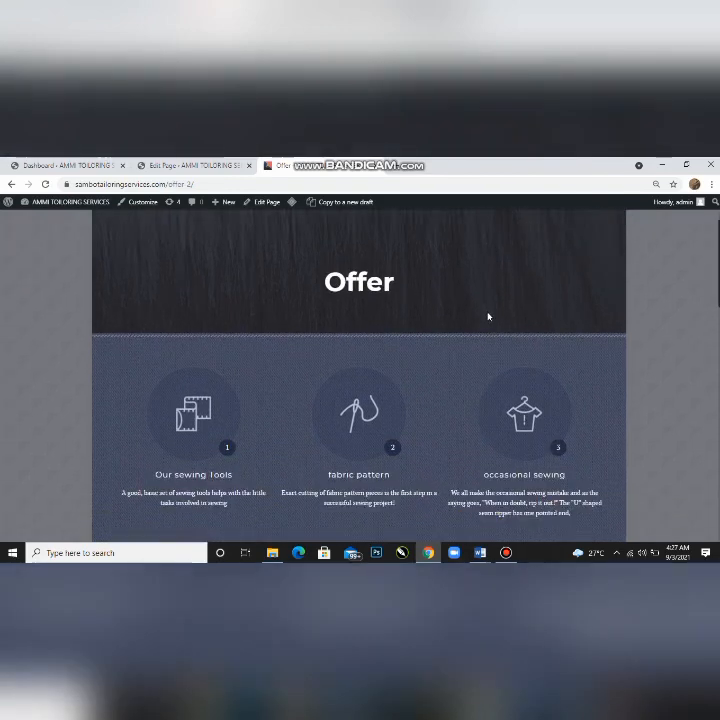
scroll(488, 316, "up", 2)
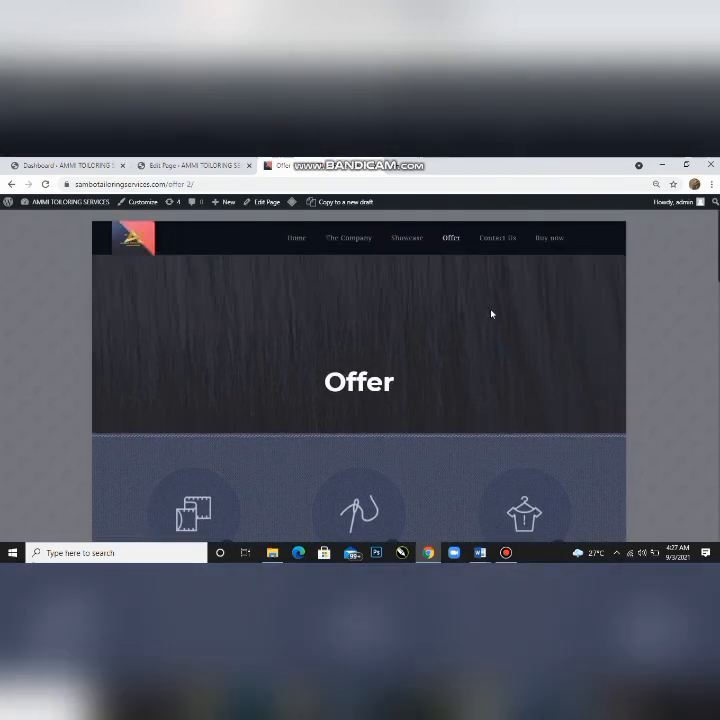
scroll(490, 313, "down", 1)
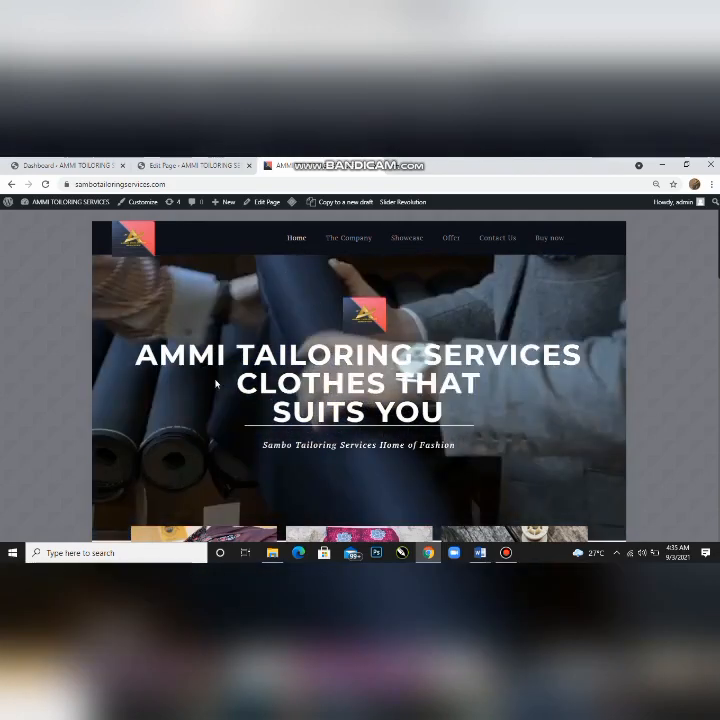
- Open the Home Tailor slider from the home page for editing in Slider Revolution
mouse_move(401, 206)
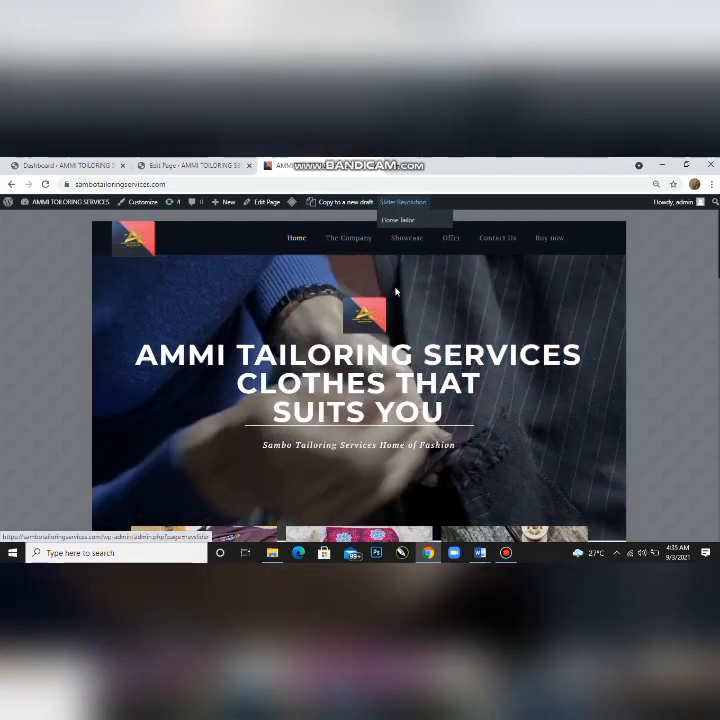
key("ctrl+plus")
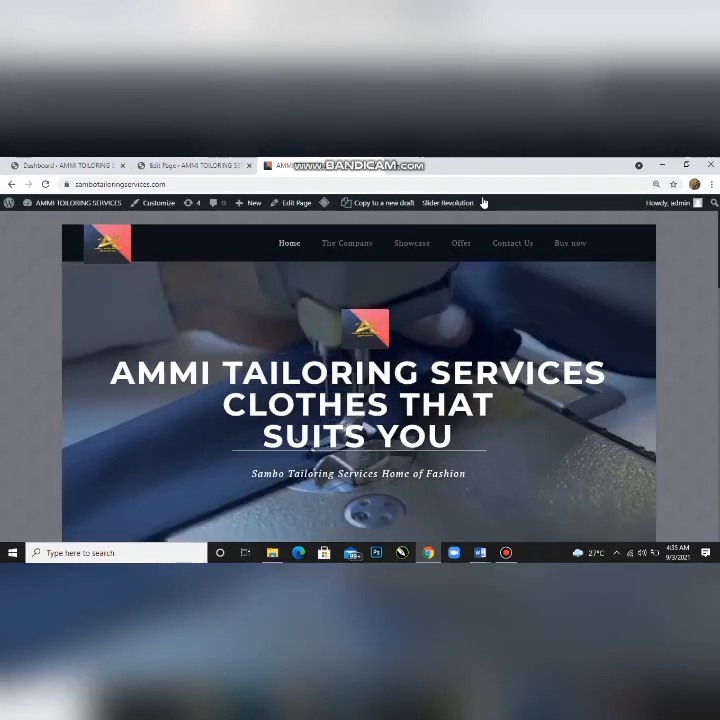
key("ctrl+plus")
mouse_move(488, 204)
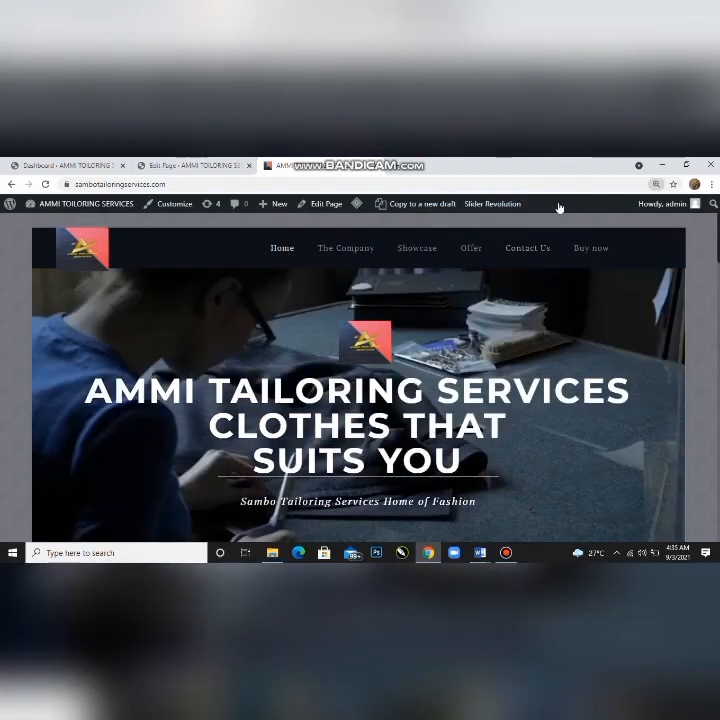
key("ctrl+plus")
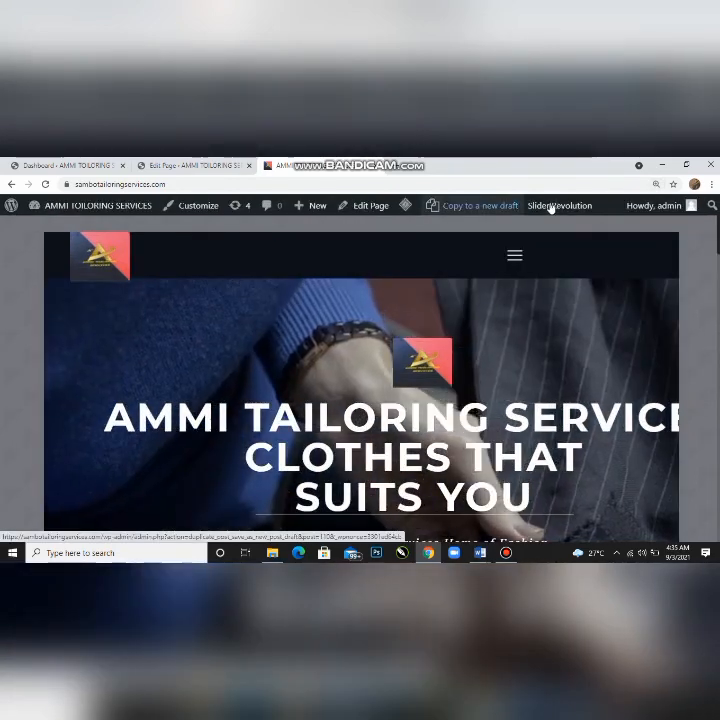
mouse_move(552, 208)
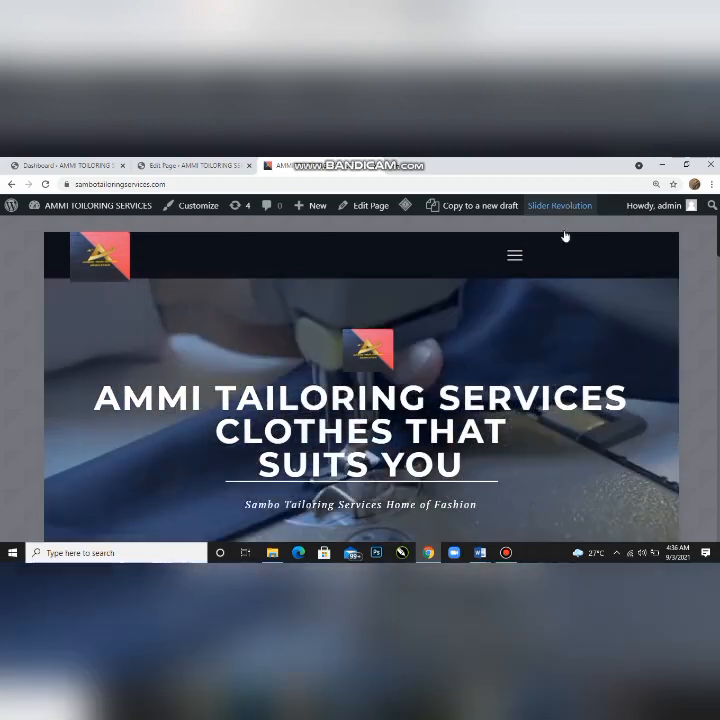
left_click(565, 233)
mouse_move(560, 237)
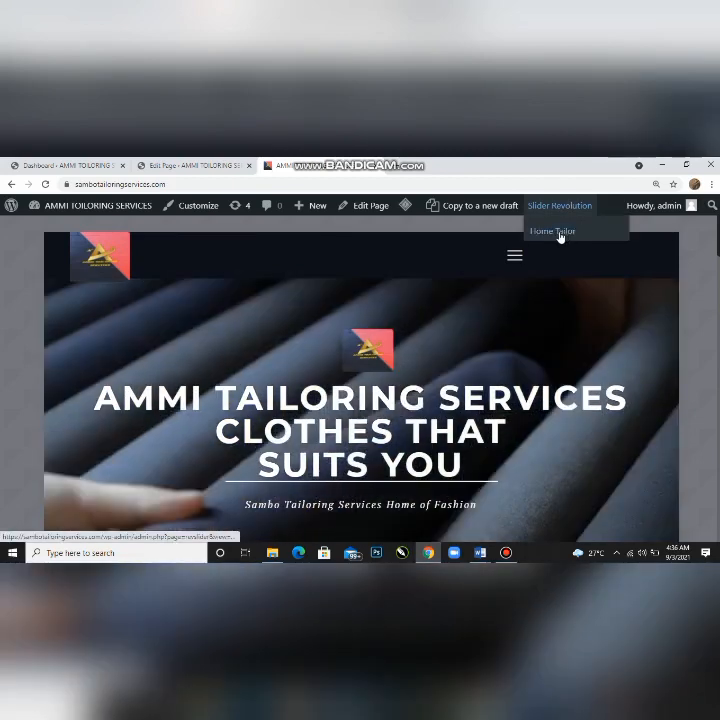
left_click(558, 233)
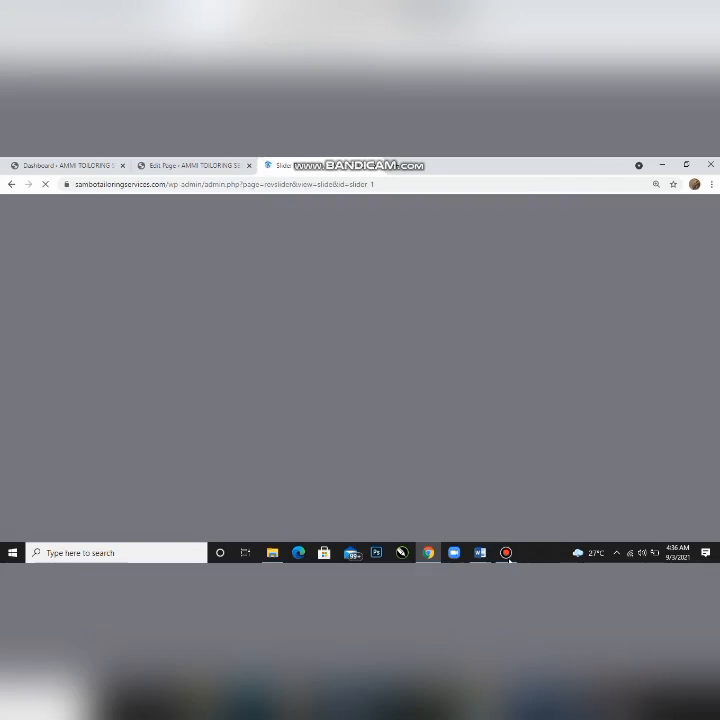
mouse_move(506, 552)
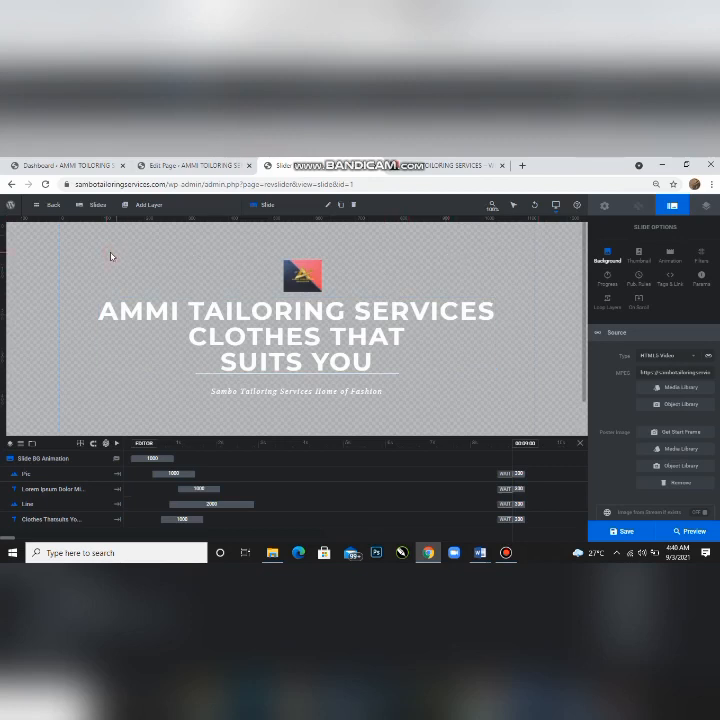
- Examine the content settings of the slide's heading, tagline and logo image layers
left_click(207, 313)
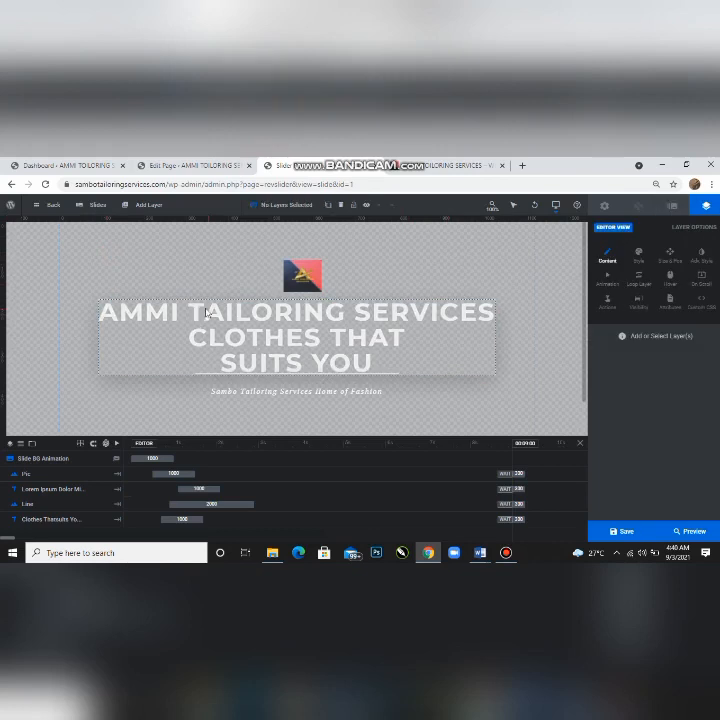
left_click(412, 308)
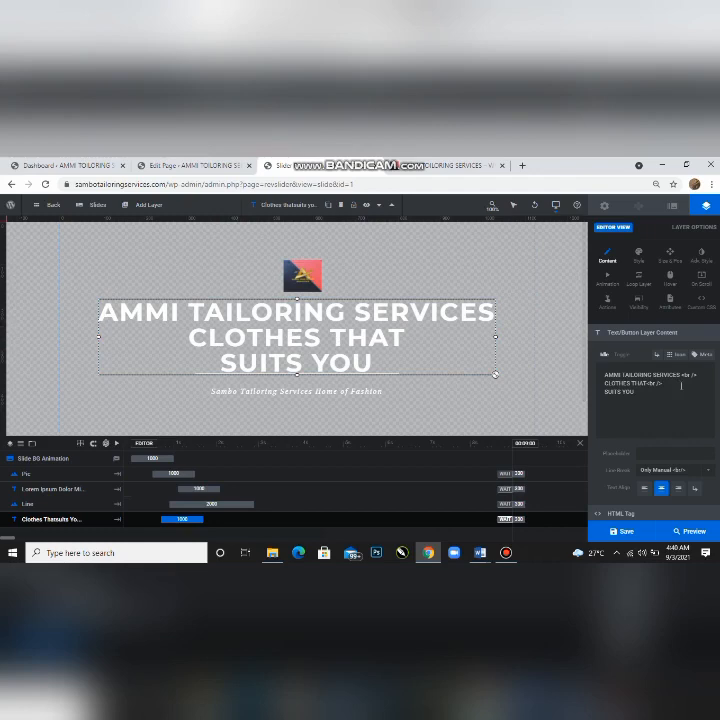
key("ctrl+minus")
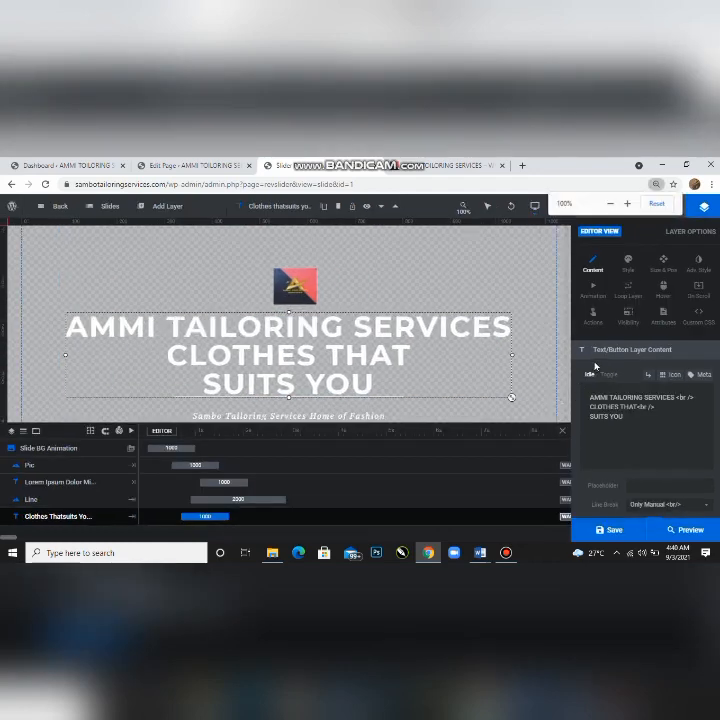
key("ctrl+plus")
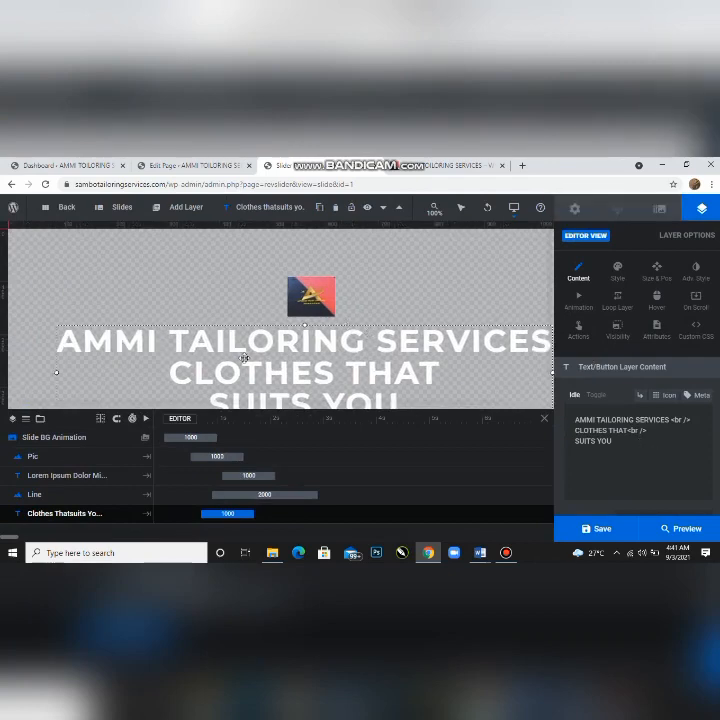
scroll(245, 358, "down", 2)
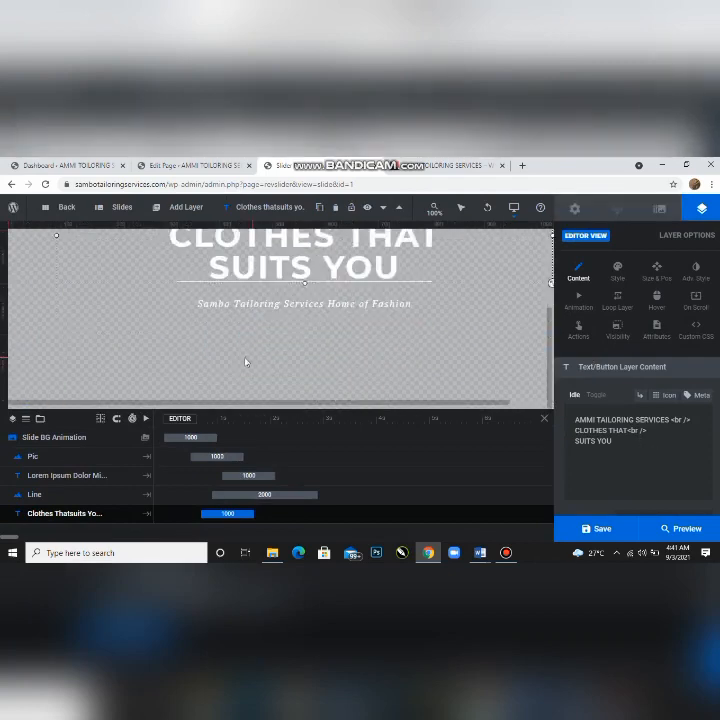
scroll(240, 345, "up", 2)
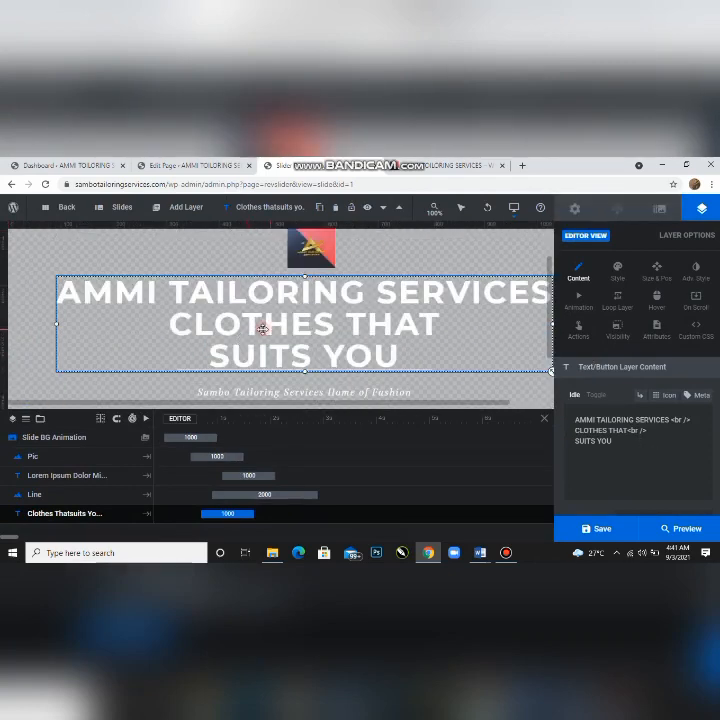
left_click(285, 392)
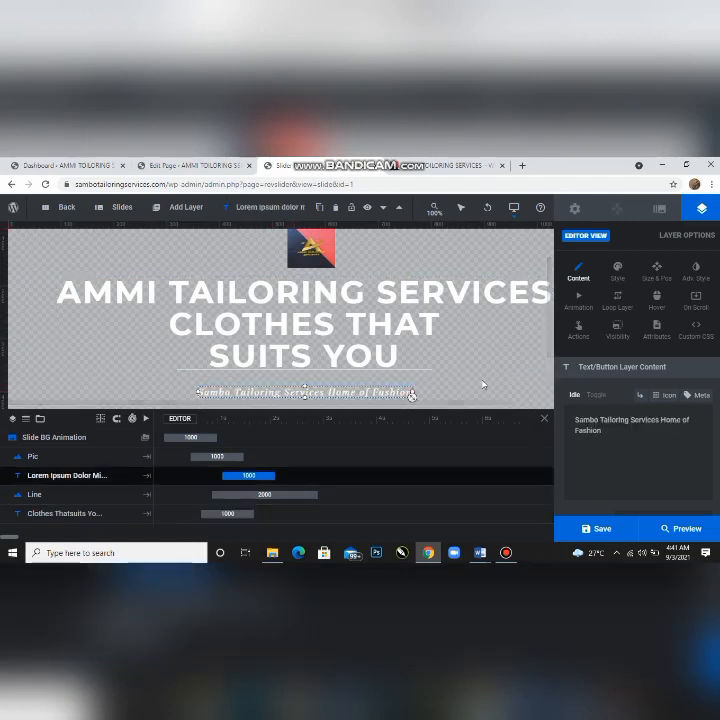
left_click(339, 333)
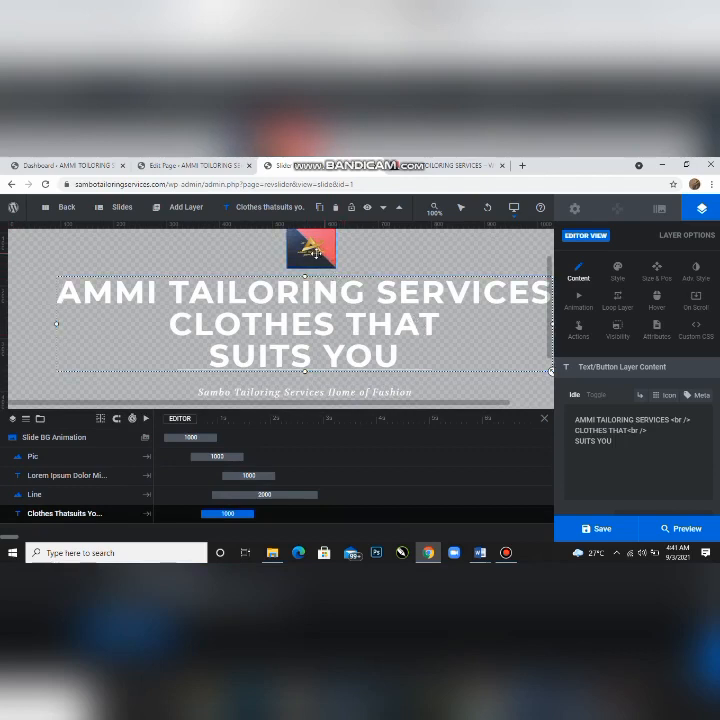
left_click(292, 232)
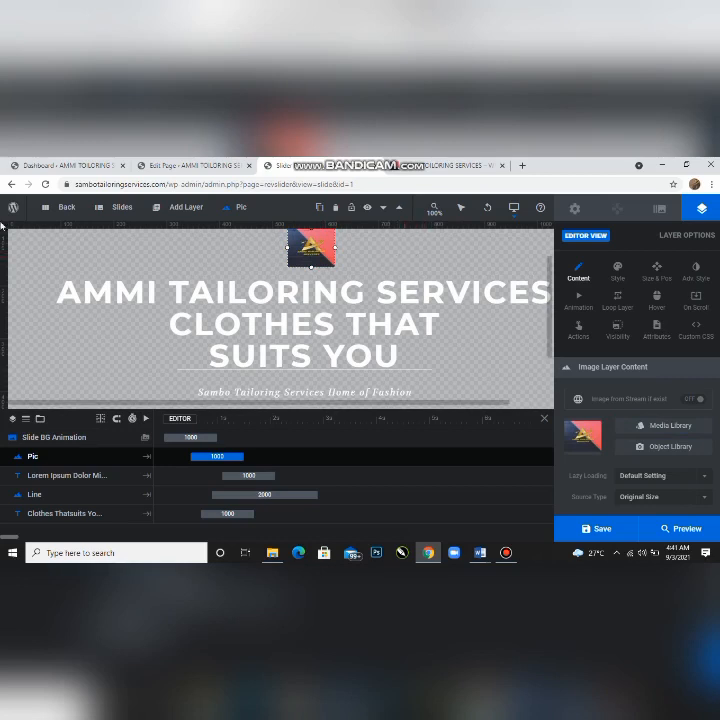
left_click(42, 338)
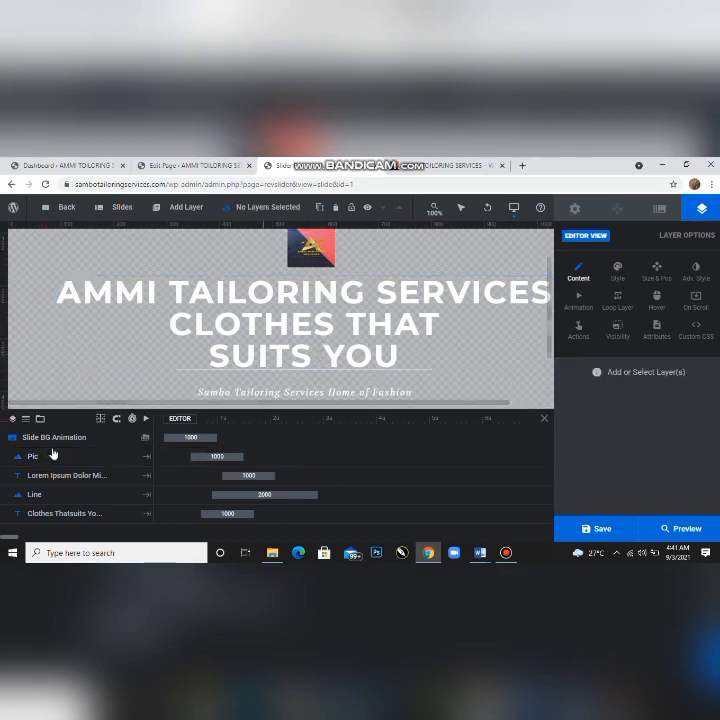
- Open the slide's background options and bring up its source settings
left_click(99, 456)
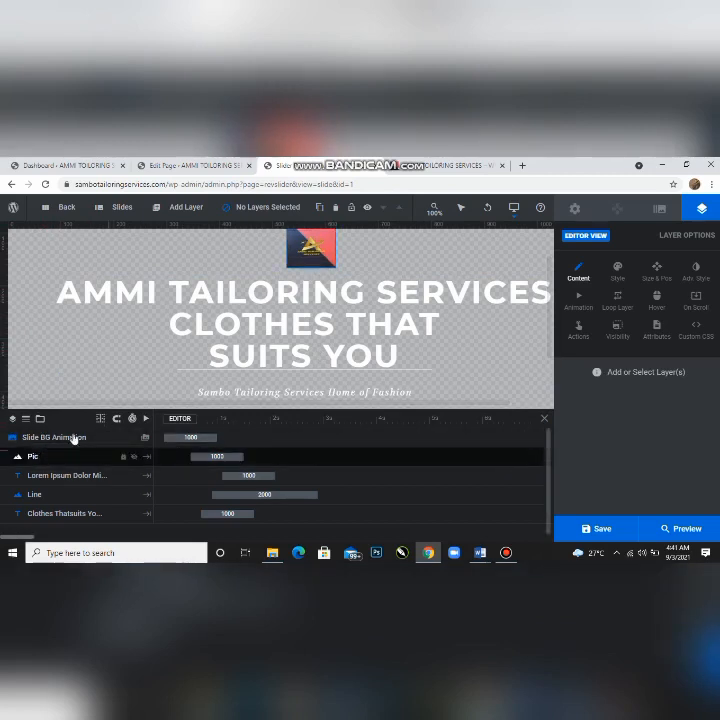
left_click(73, 440)
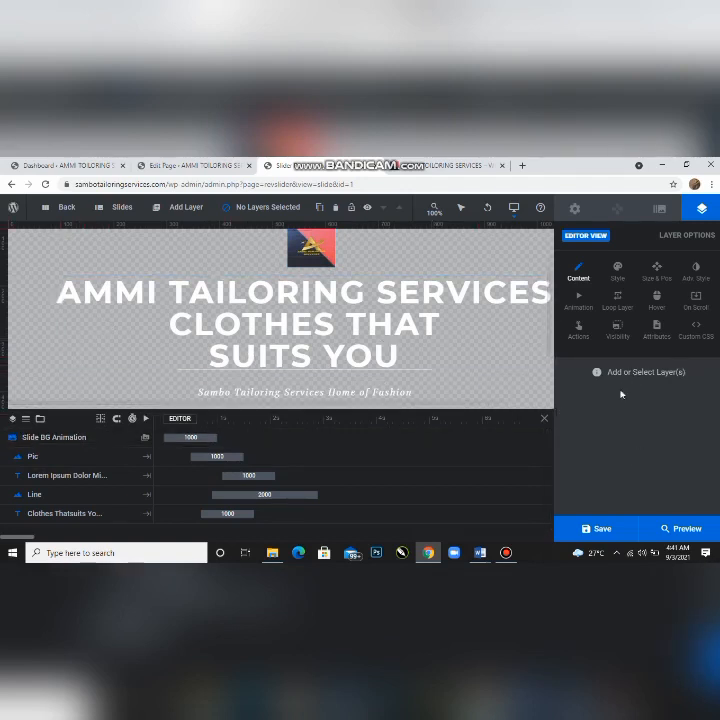
left_click(659, 210)
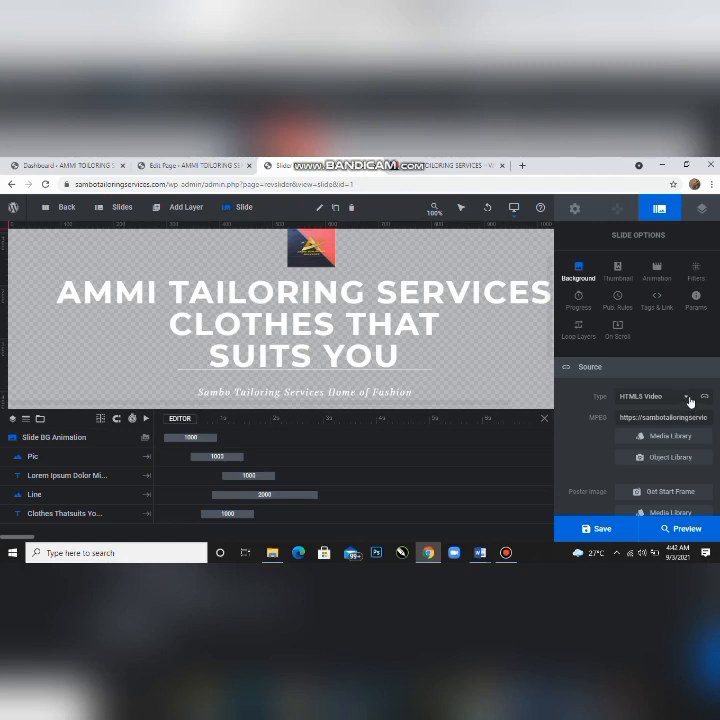
key("ctrl+plus")
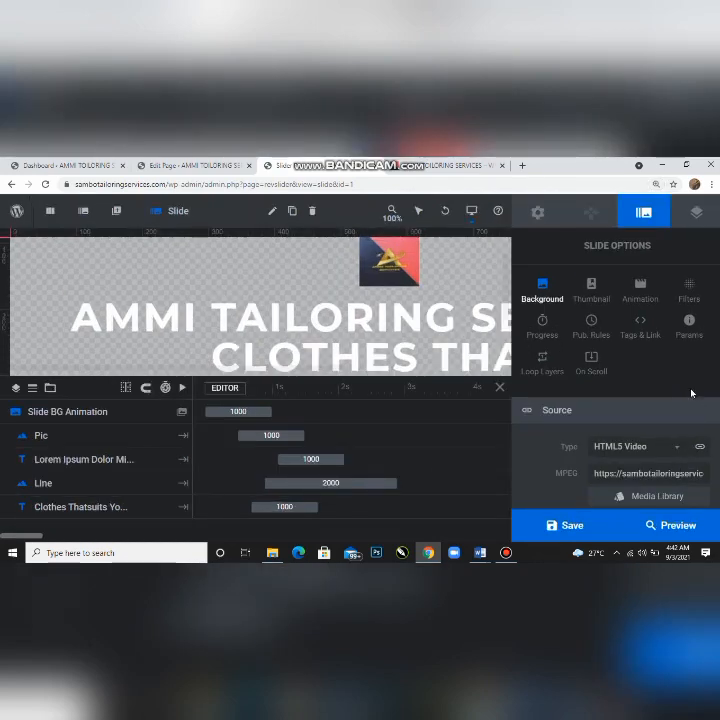
scroll(691, 393, "down", 2)
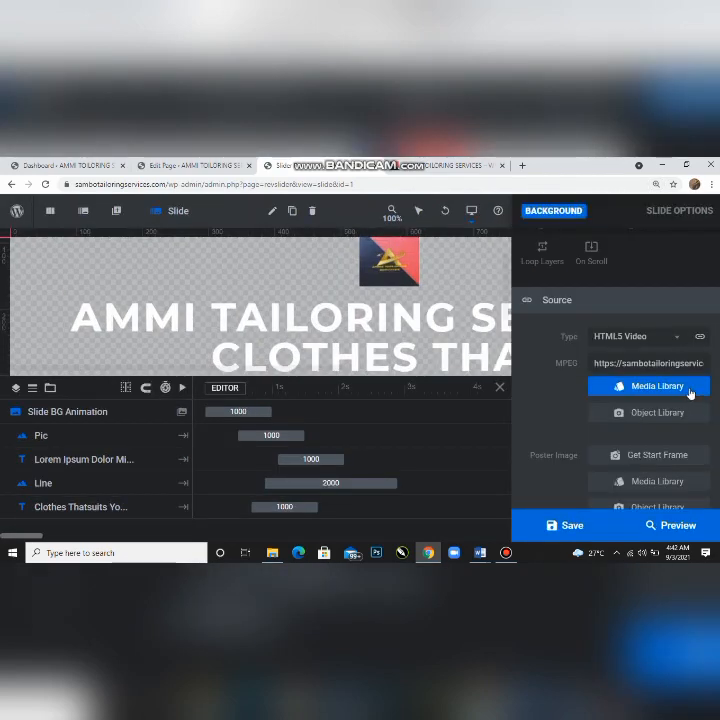
- Switch the slide background's source type to Image and back to HTML5 Video
left_click(680, 340)
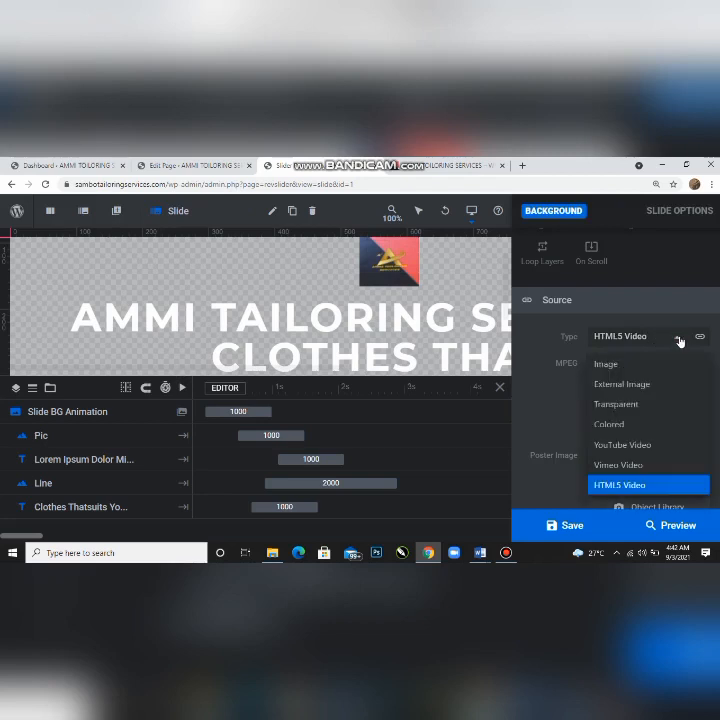
left_click(608, 368)
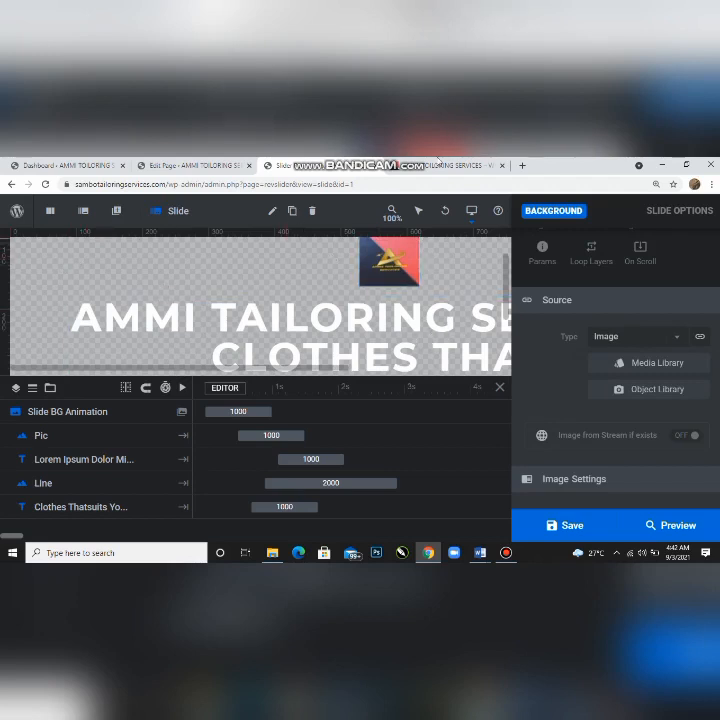
left_click(440, 165)
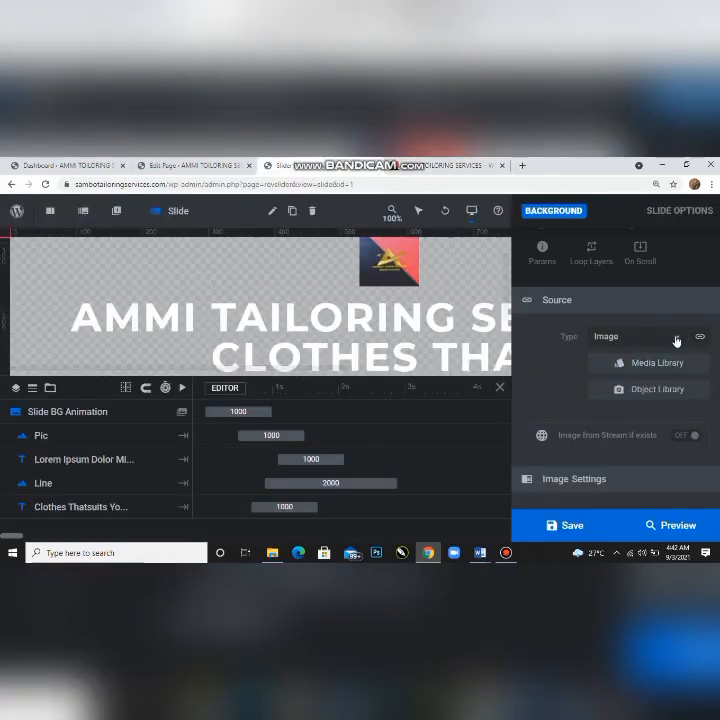
left_click(679, 340)
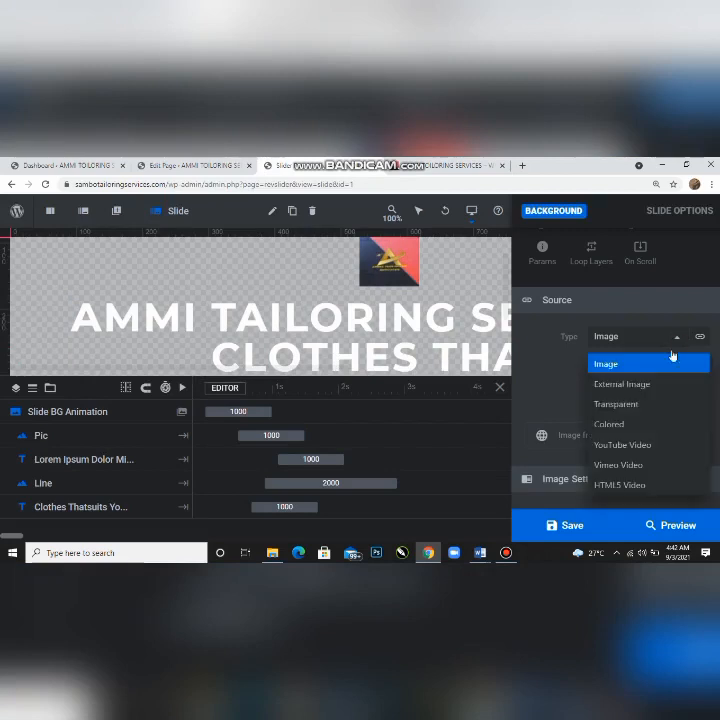
left_click(622, 486)
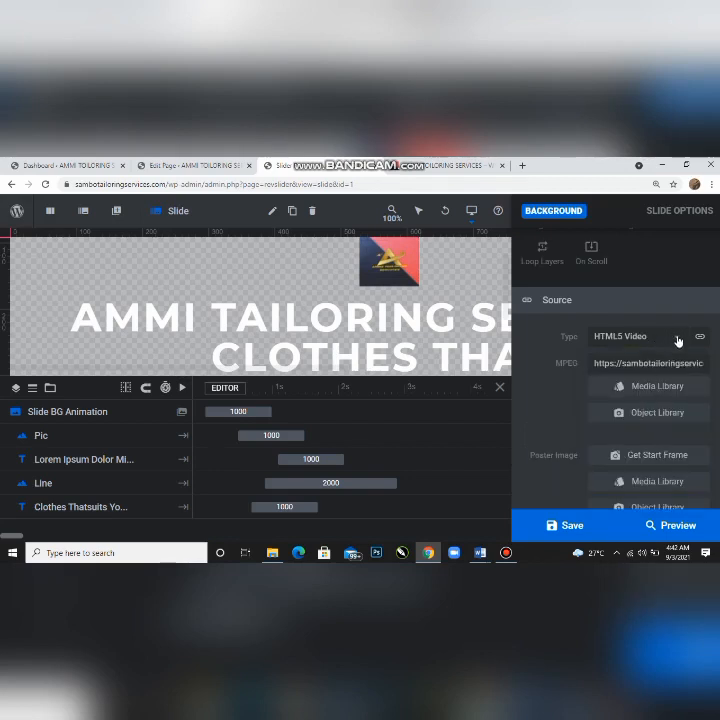
- Change the slide background's source type to Image and insert 3-1-lace.jpg from the media library
left_click(677, 341)
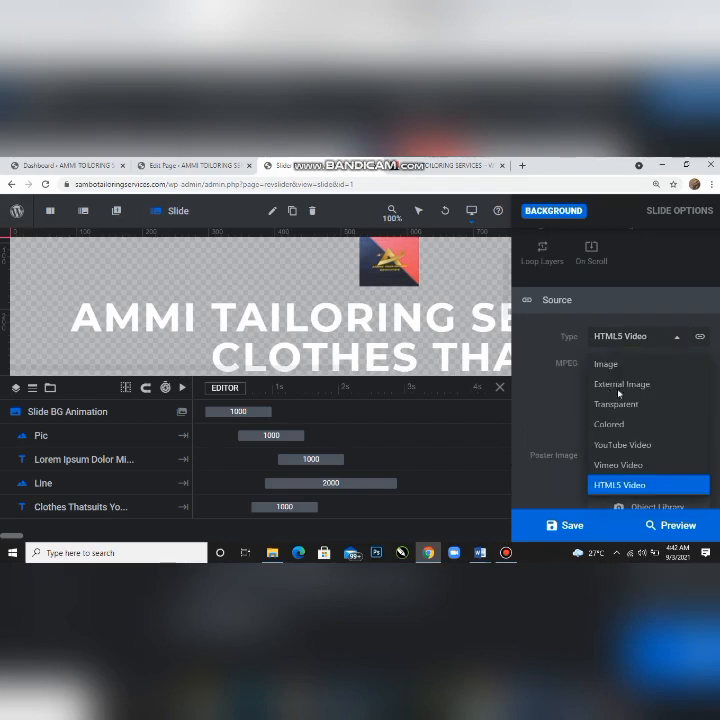
left_click(625, 365)
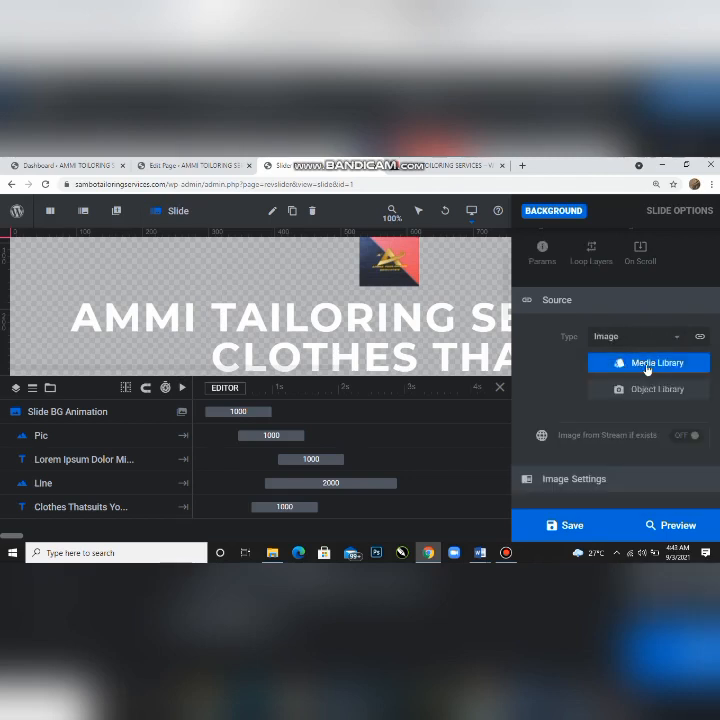
left_click(646, 366)
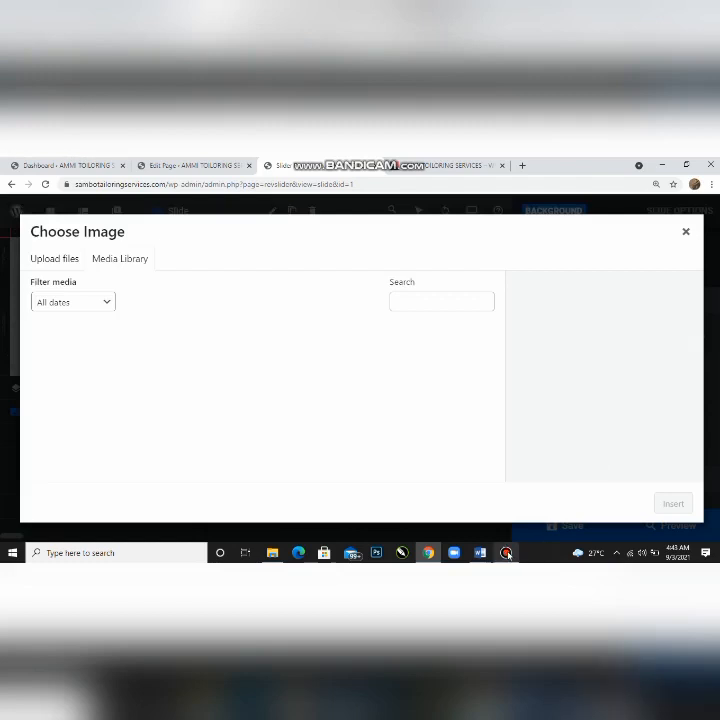
mouse_move(512, 555)
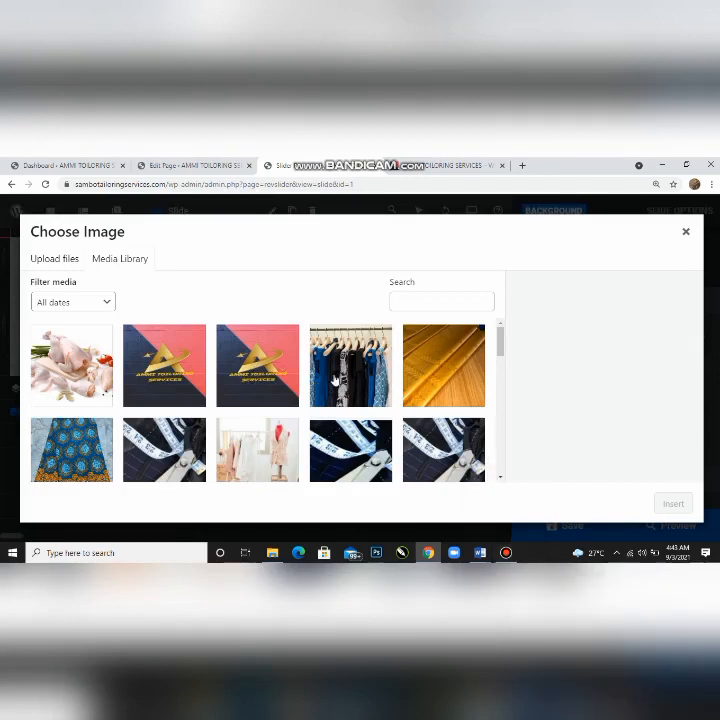
left_click(80, 452)
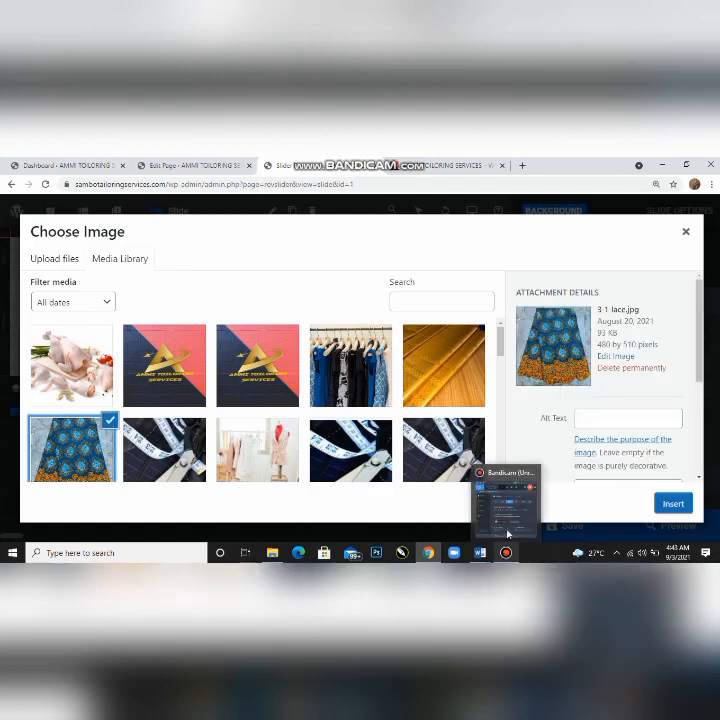
left_click(503, 530)
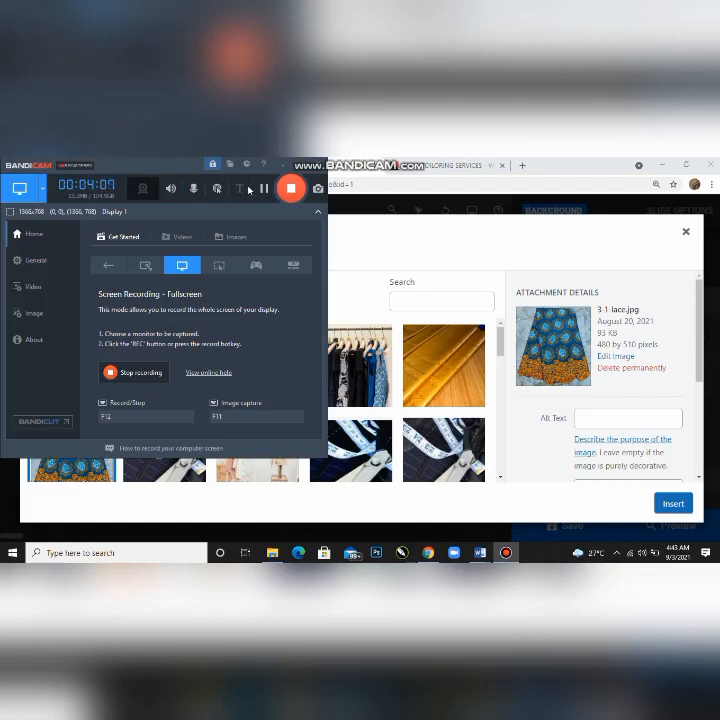
left_click(543, 303)
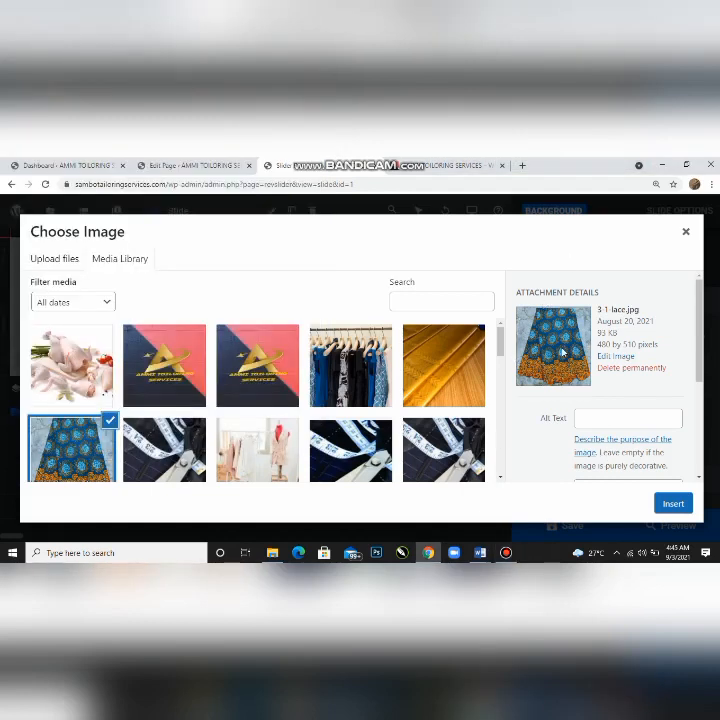
left_click(672, 505)
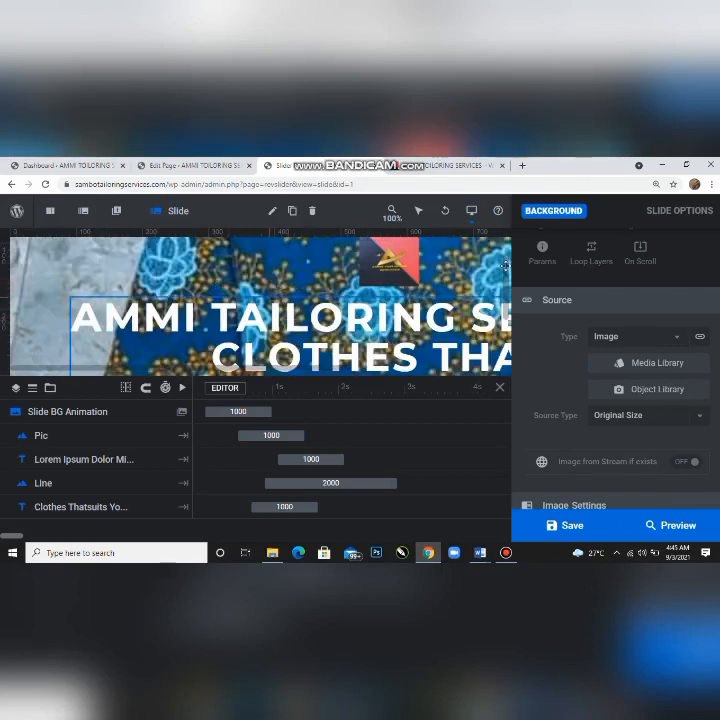
- Save the slider with its new image background and reload the live home page to check the result
mouse_move(565, 536)
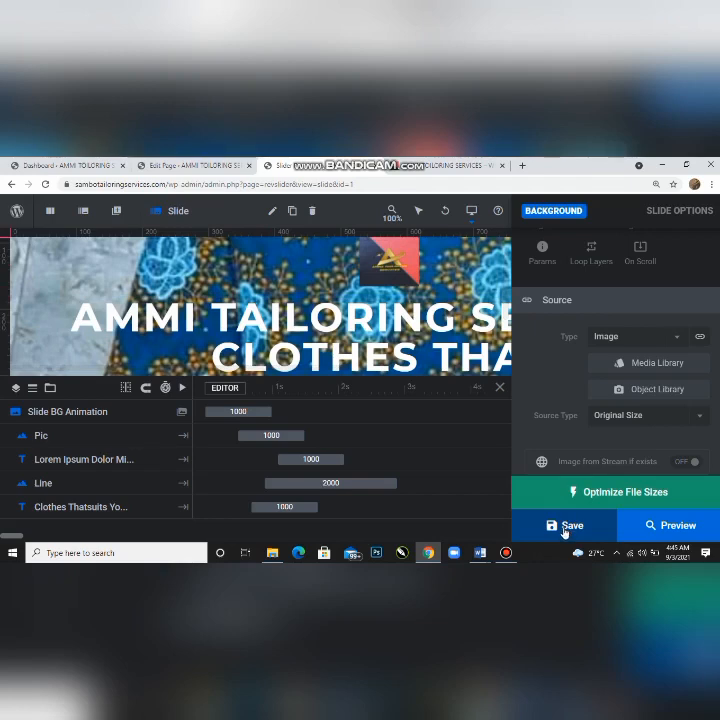
left_click(565, 528)
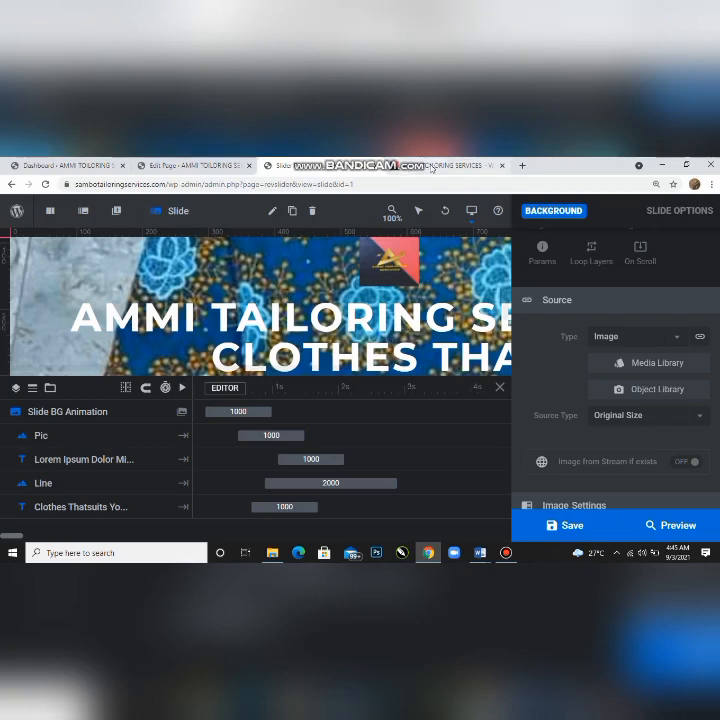
left_click(432, 166)
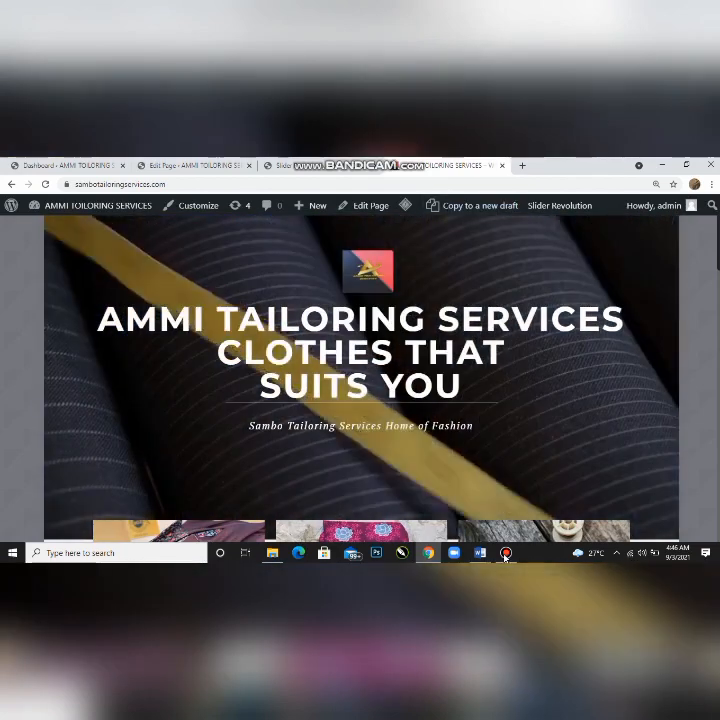
mouse_move(505, 553)
left_click(500, 521)
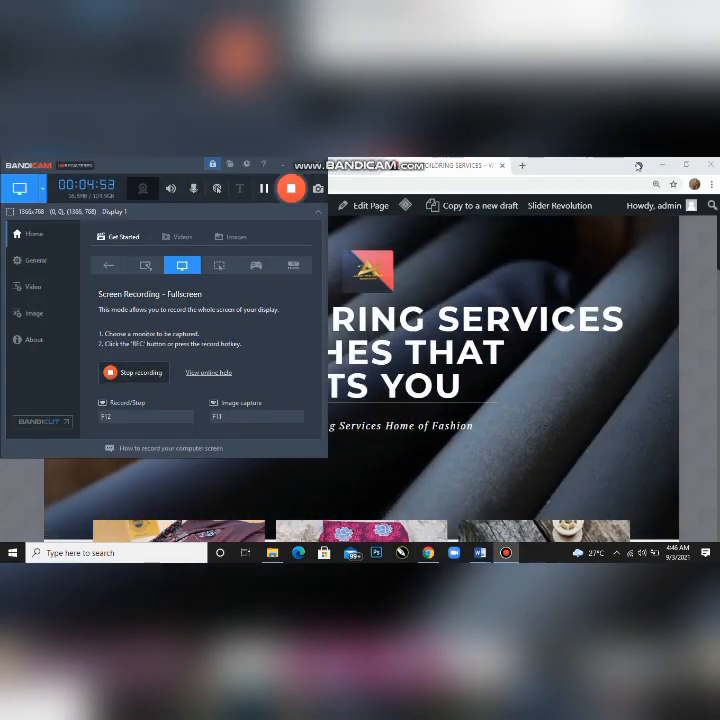
left_click(638, 166)
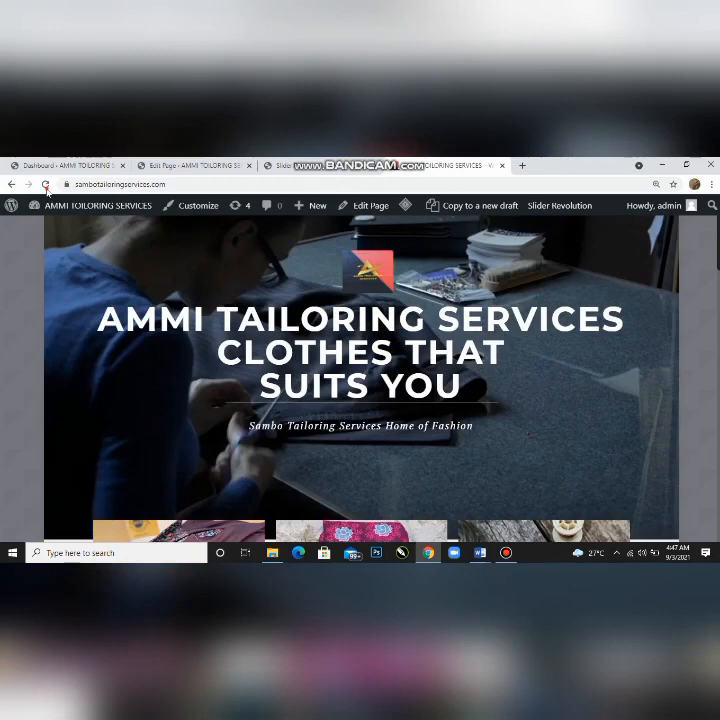
left_click(46, 186)
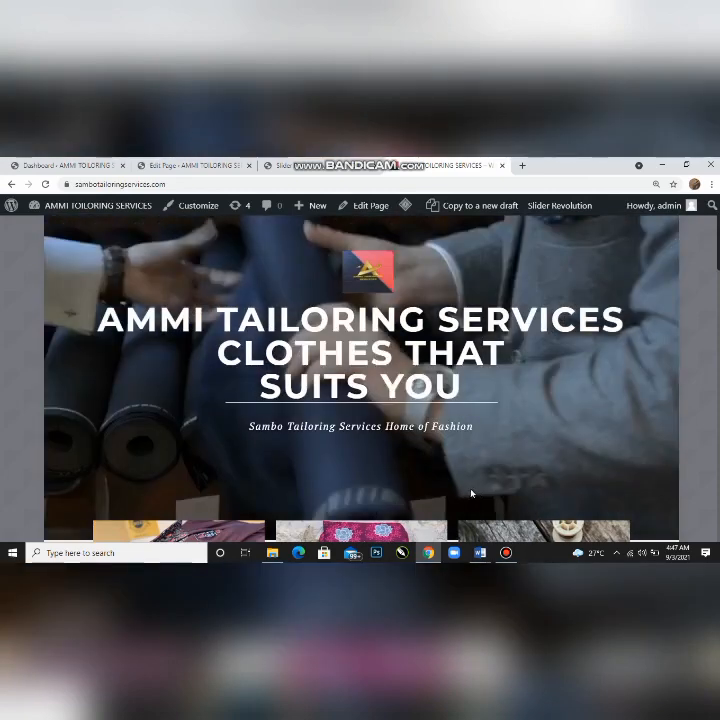
scroll(405, 251, "down", 4)
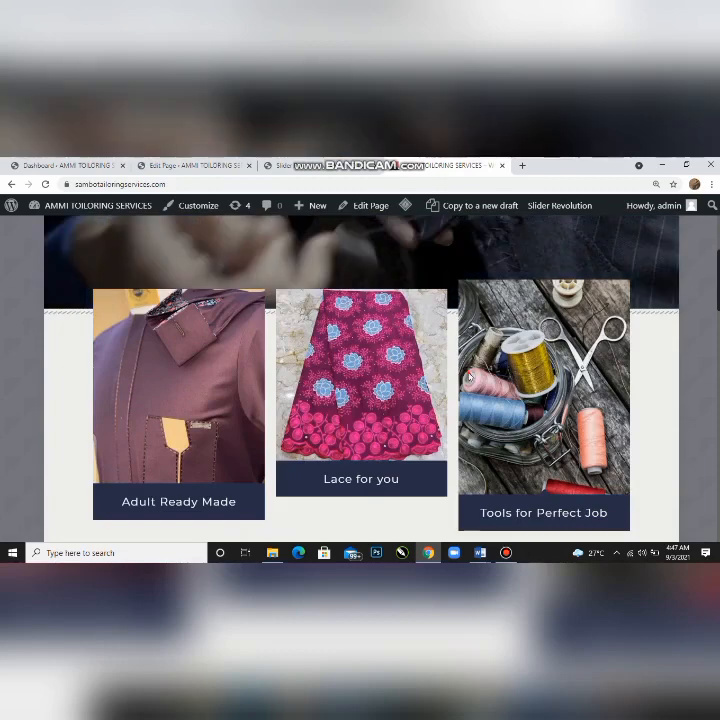
- Save the slider again and look over the header area of the live home page
left_click(284, 166)
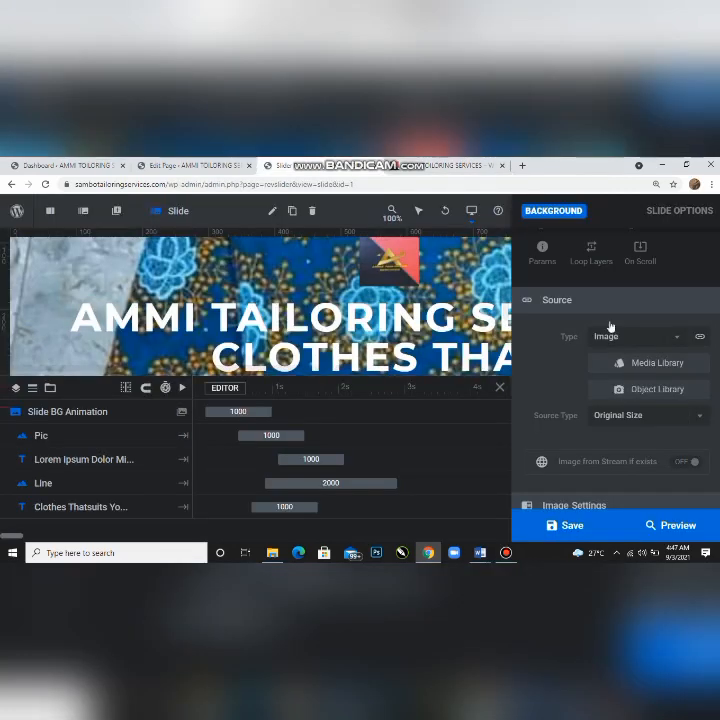
left_click(543, 523)
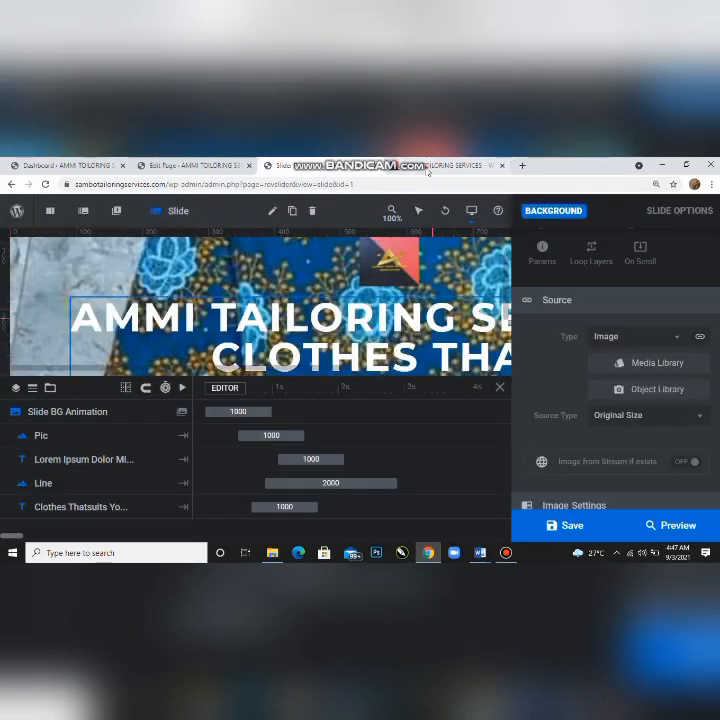
left_click(440, 165)
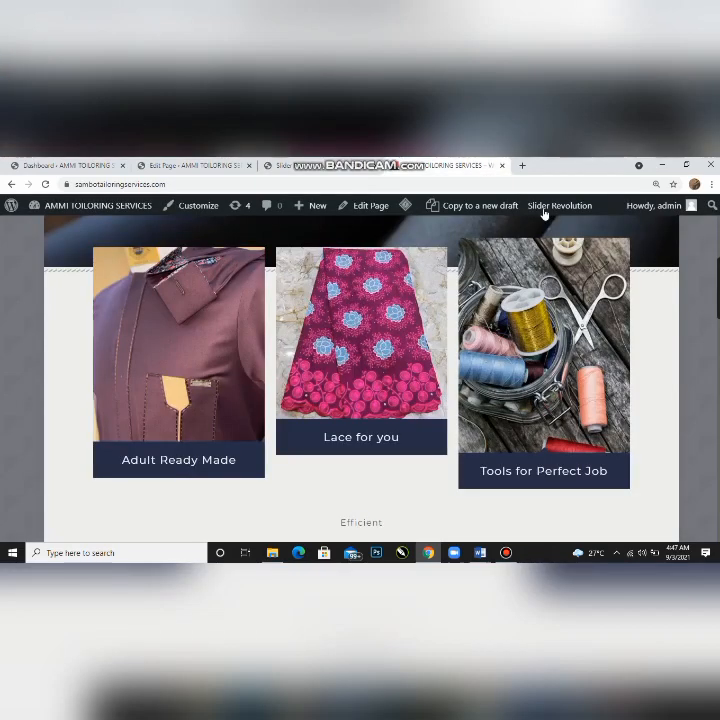
scroll(545, 213, "up", 5)
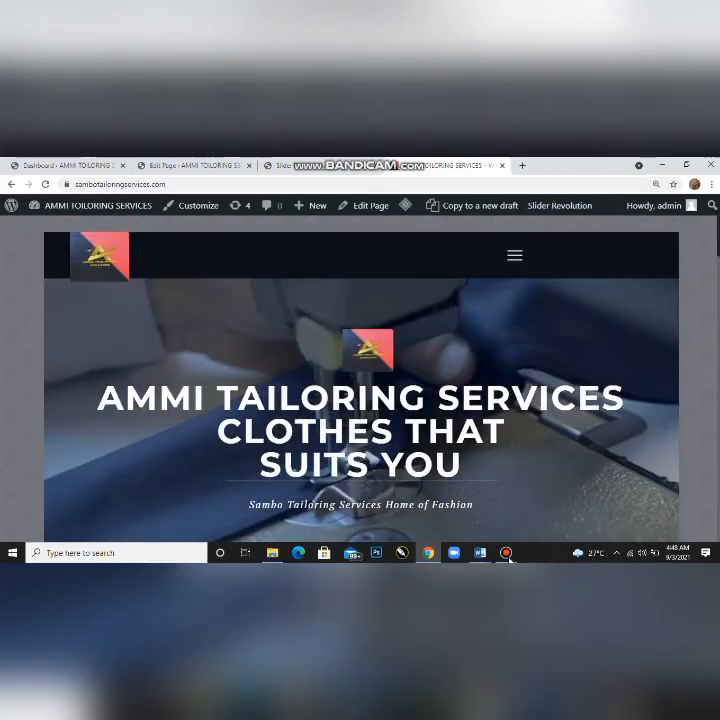
left_click(506, 553)
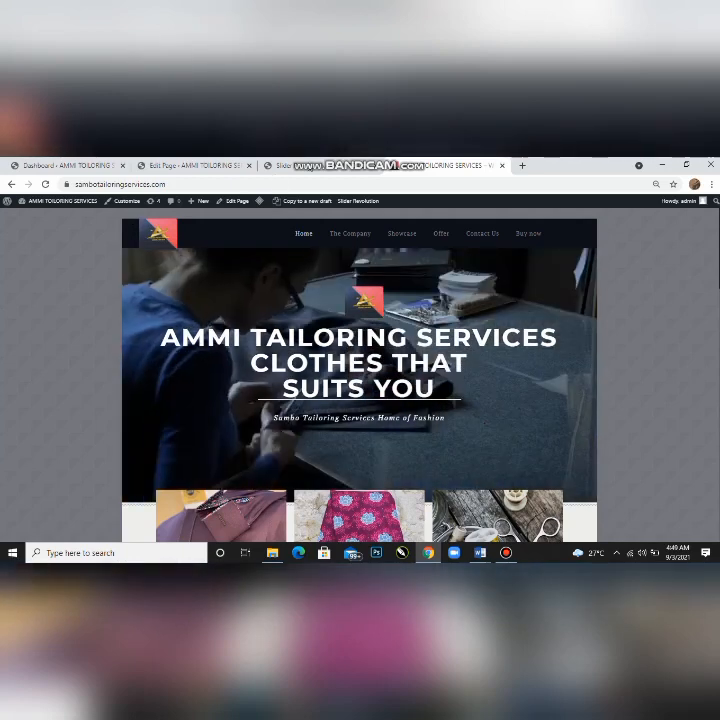
- Open the Menus page from the WordPress dashboard's Appearance section and compare the menu structure with the live site's navigation
left_click(167, 165)
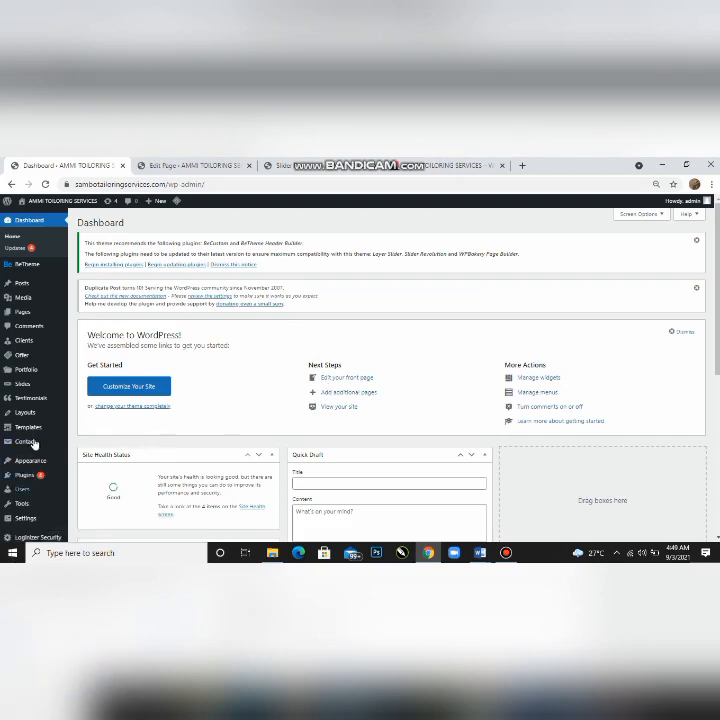
mouse_move(18, 448)
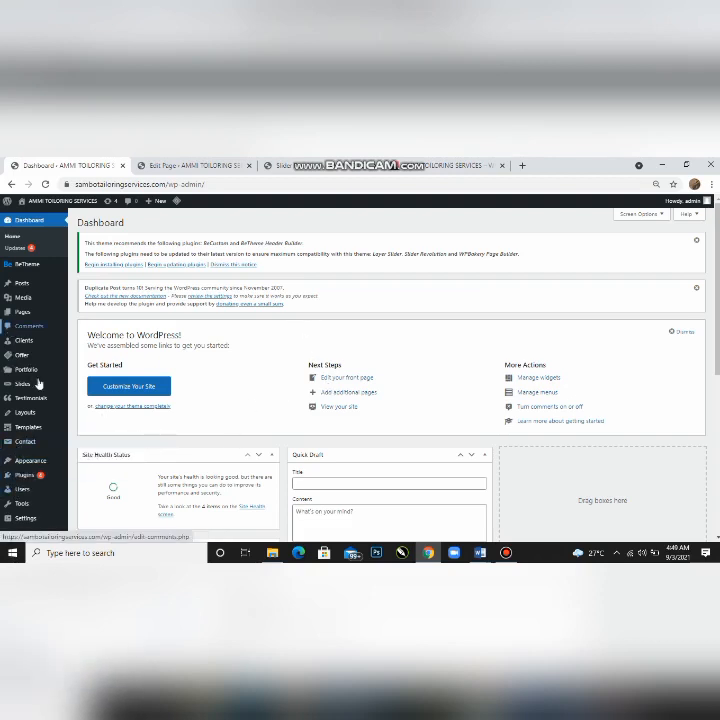
mouse_move(38, 385)
scroll(38, 388, "down", 1)
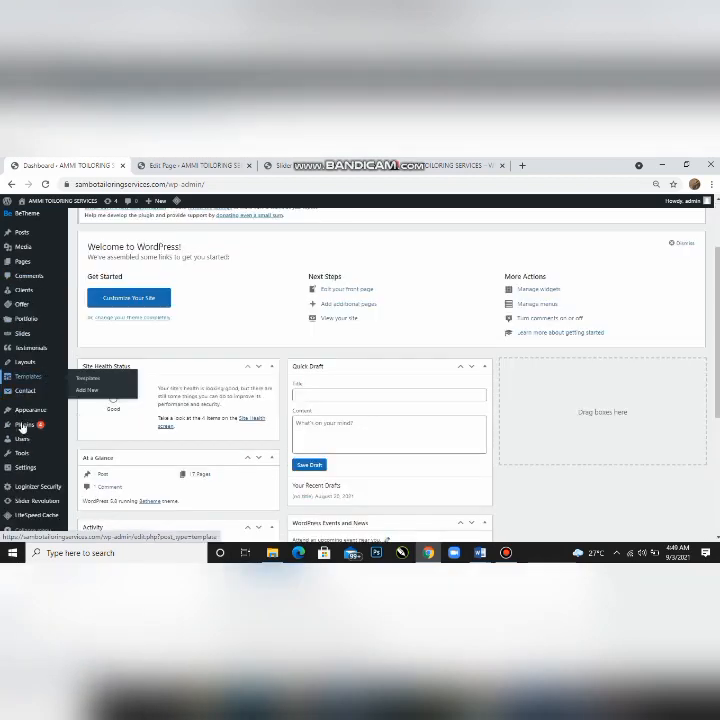
mouse_move(29, 411)
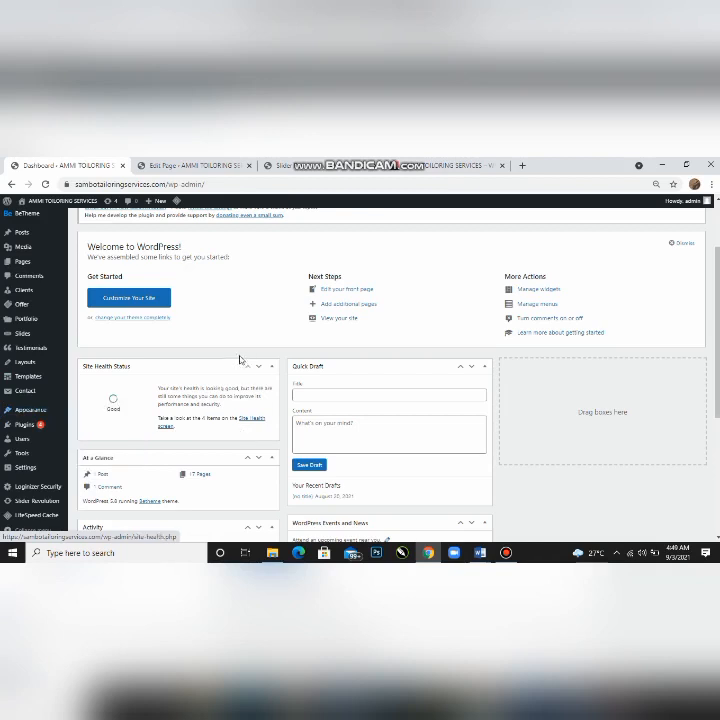
key("ctrl+plus")
key("ctrl+plus")
key("ctrl+plus")
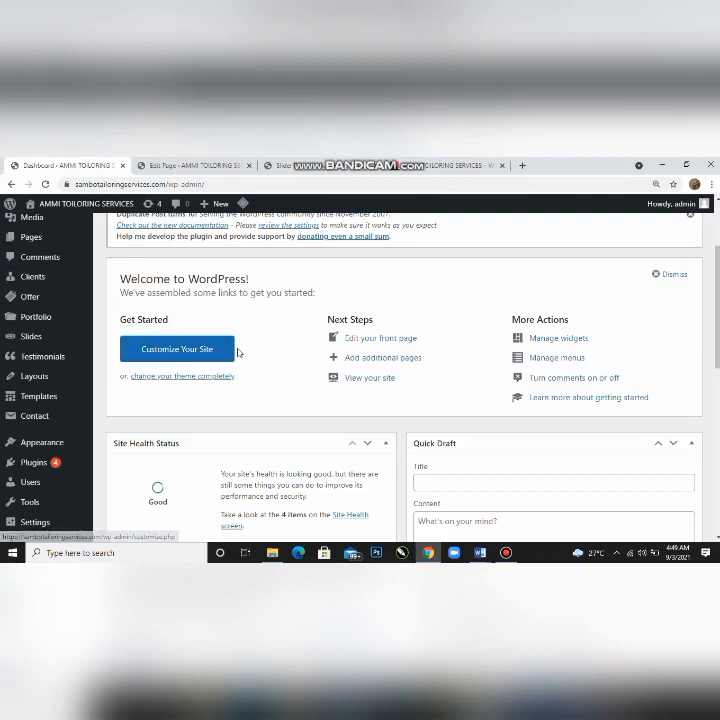
key("ctrl+plus")
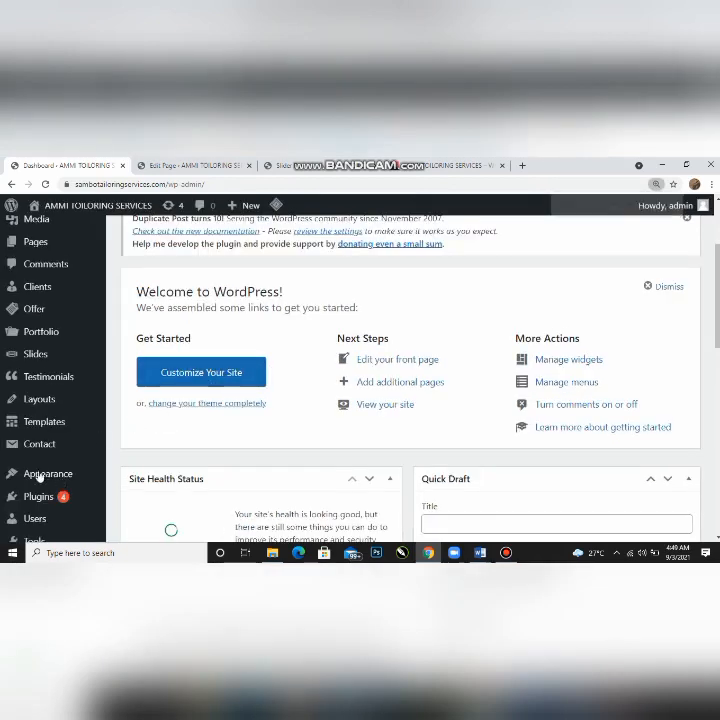
mouse_move(30, 477)
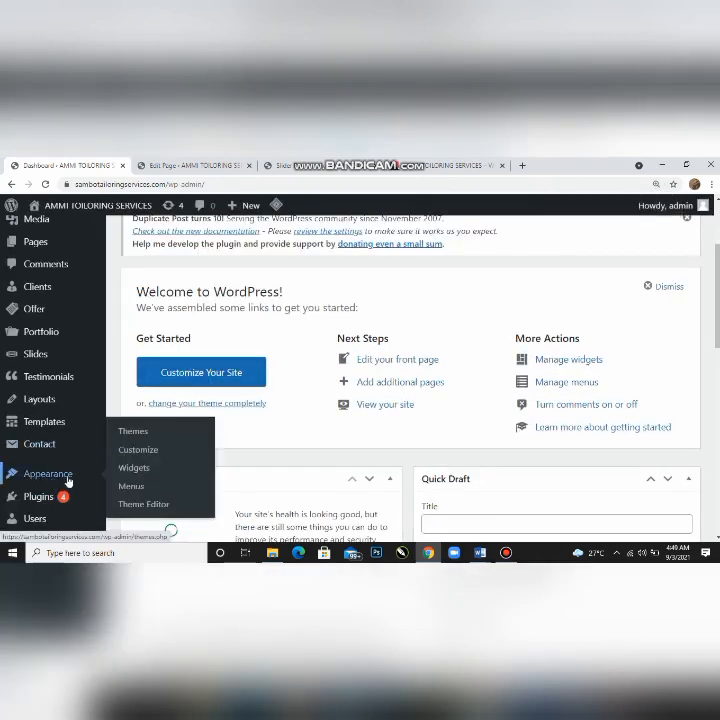
left_click(160, 488)
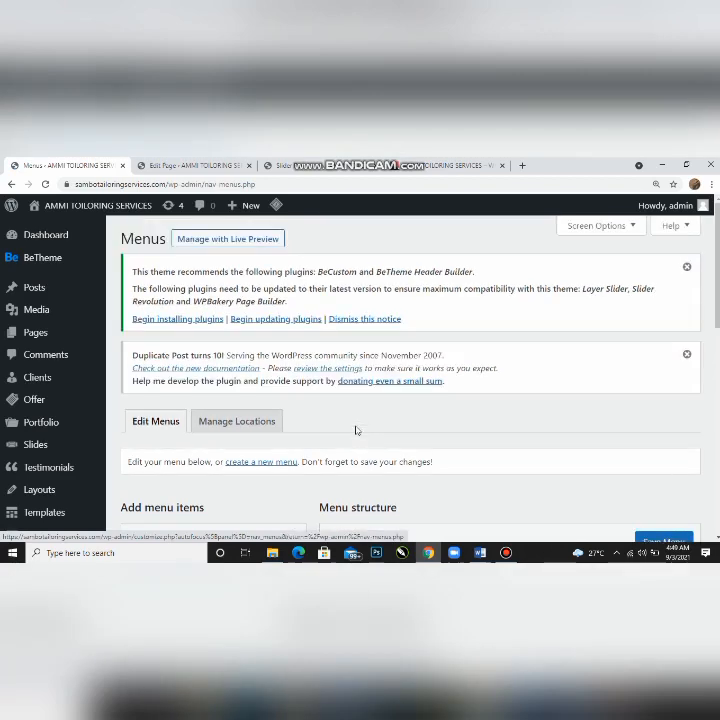
scroll(357, 432, "down", 6)
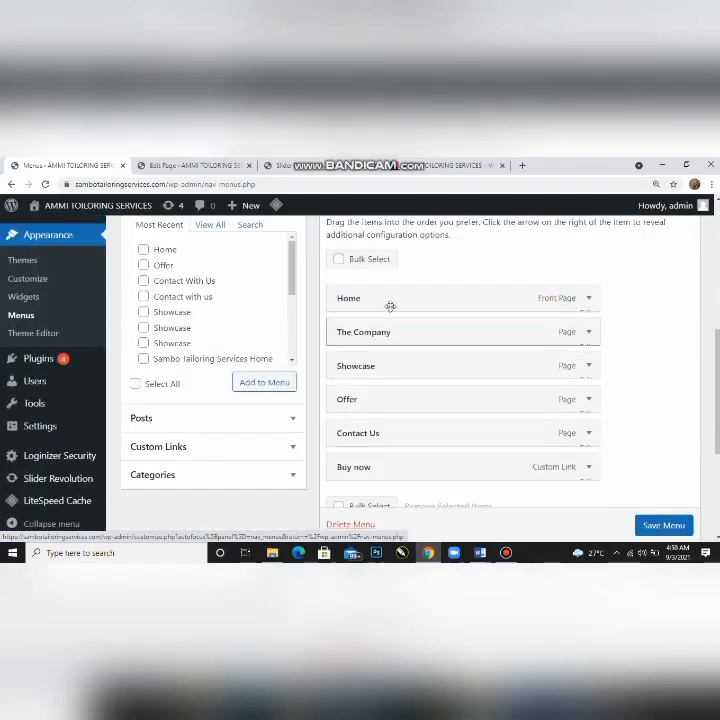
left_click(461, 166)
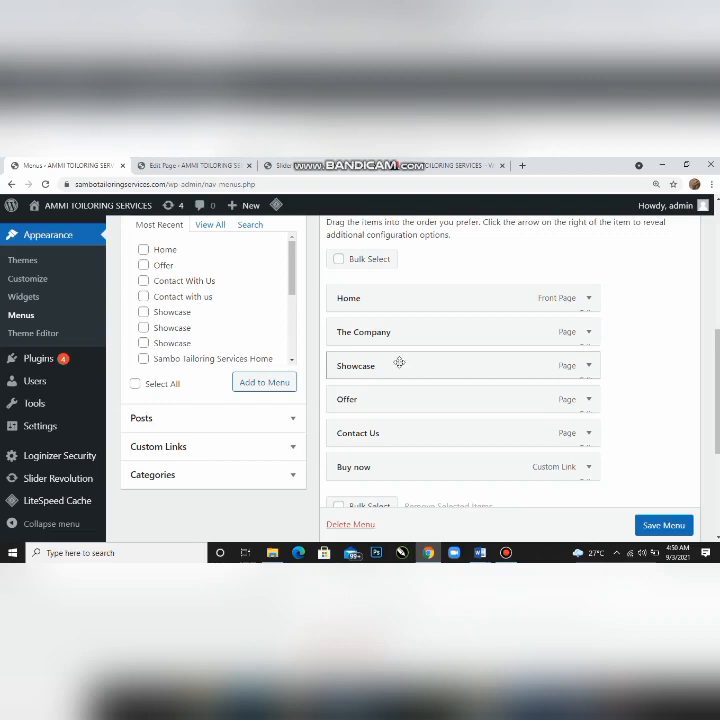
- Try reordering the menu by moving Showcase and Buy now up beneath Home, and put the items back in their original order
left_click_drag(401, 367, 395, 328)
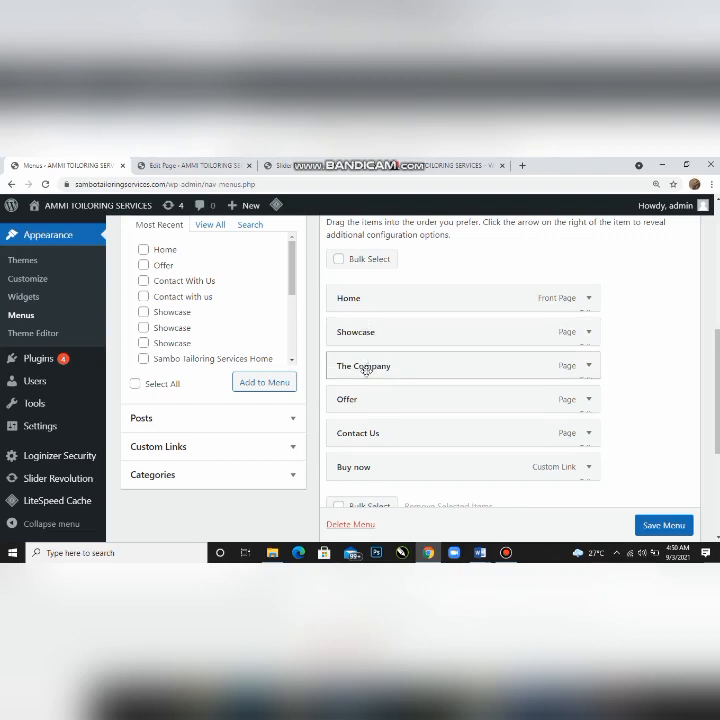
left_click_drag(366, 468, 383, 333)
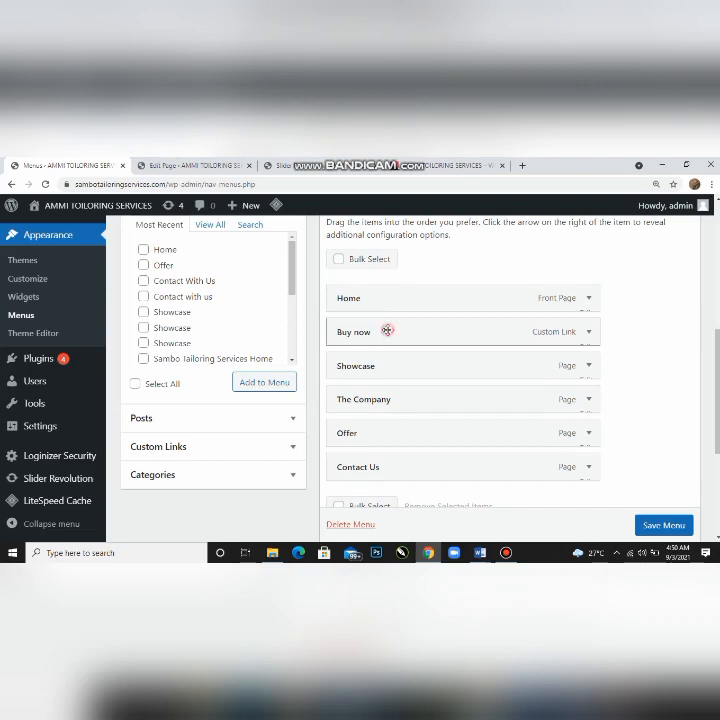
left_click_drag(387, 330, 374, 464)
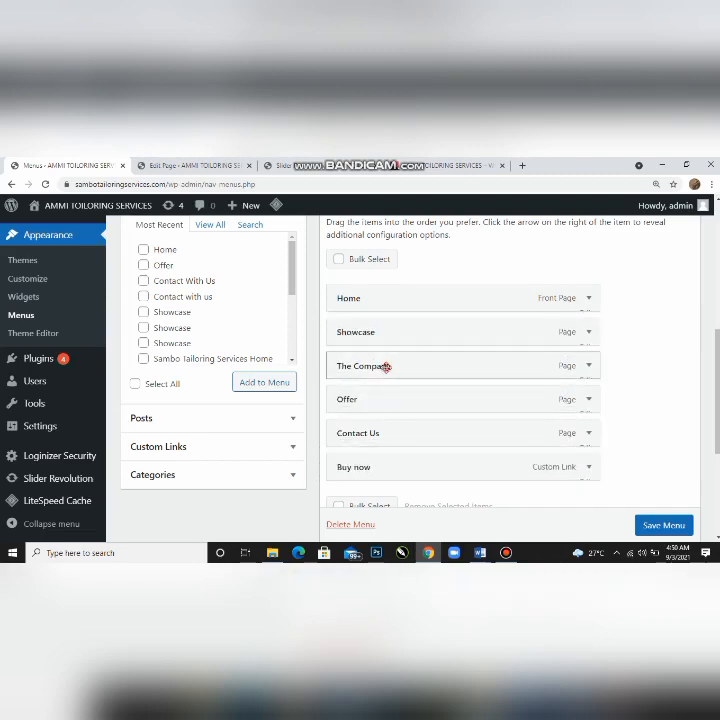
left_click_drag(386, 367, 380, 323)
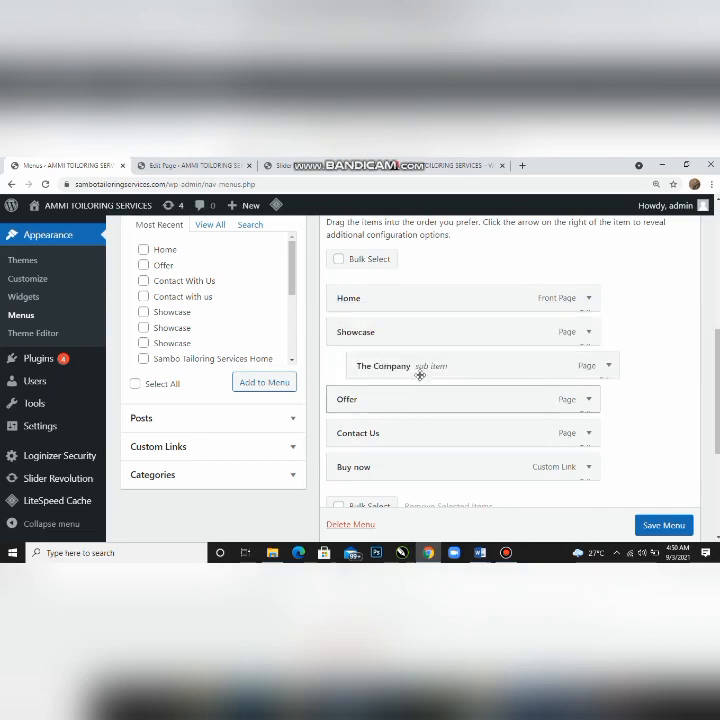
left_click_drag(423, 368, 358, 332)
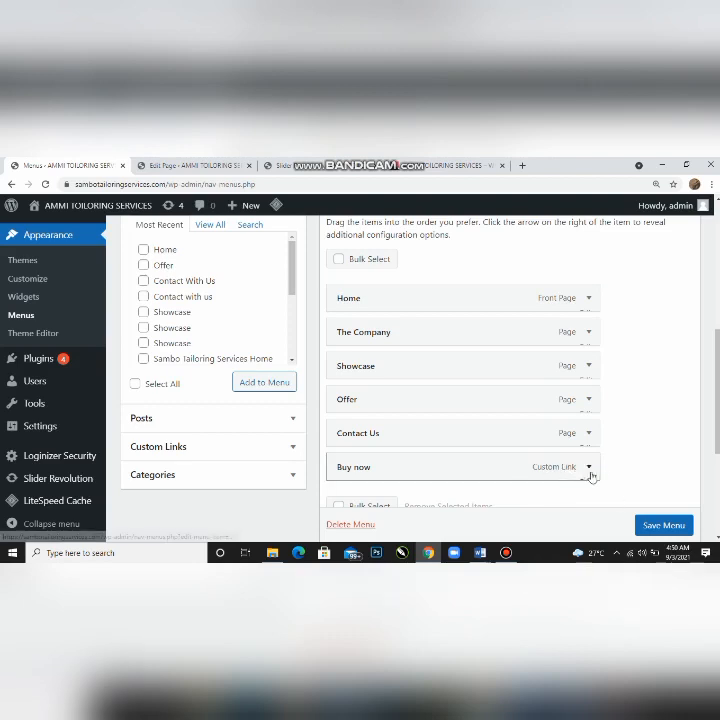
- Expand the Buy now custom link in the menu structure to view its URL and navigation label, and collapse it again
scroll(603, 448, "down", 1)
scroll(603, 448, "down", 2)
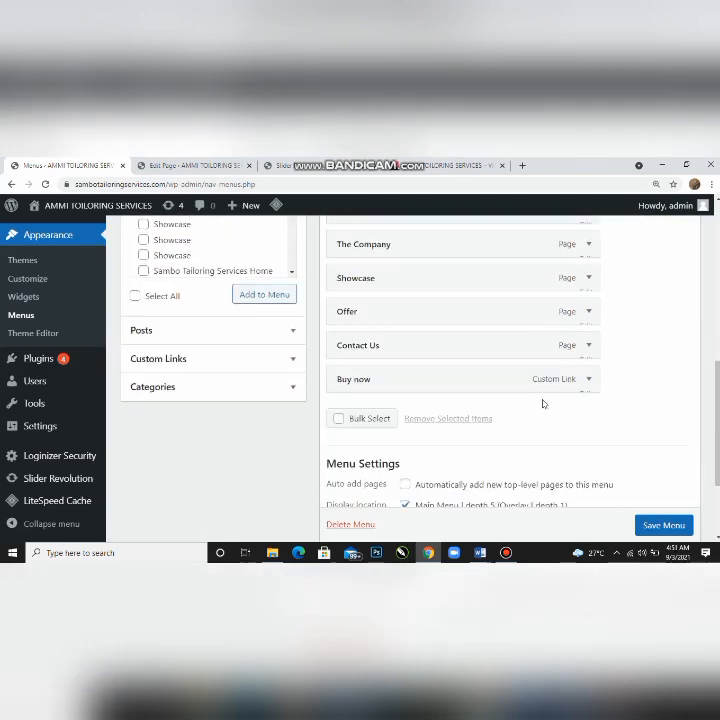
left_click(590, 380)
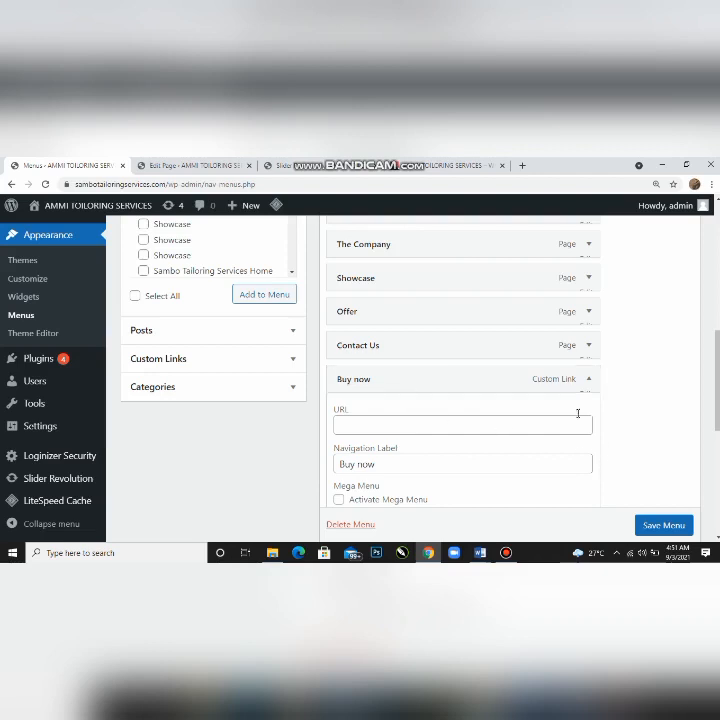
left_click(506, 553)
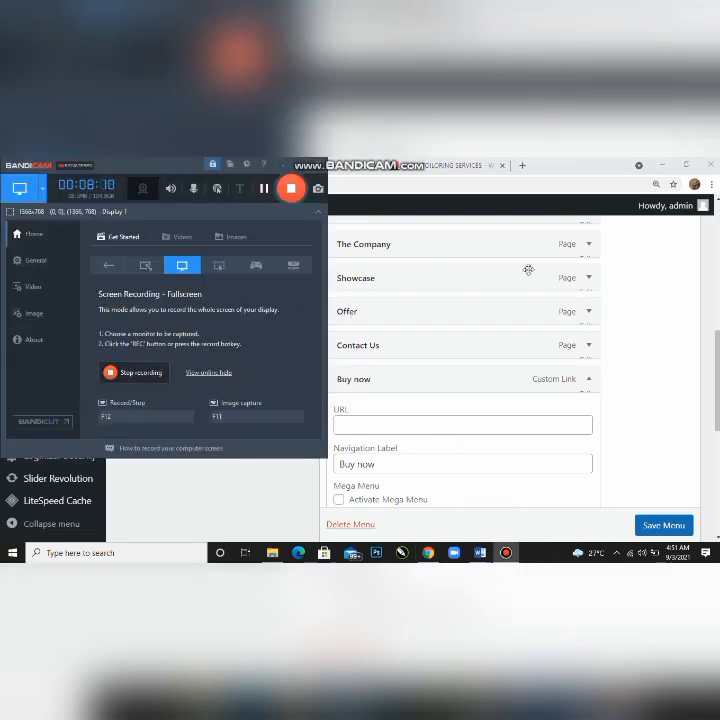
left_click(503, 307)
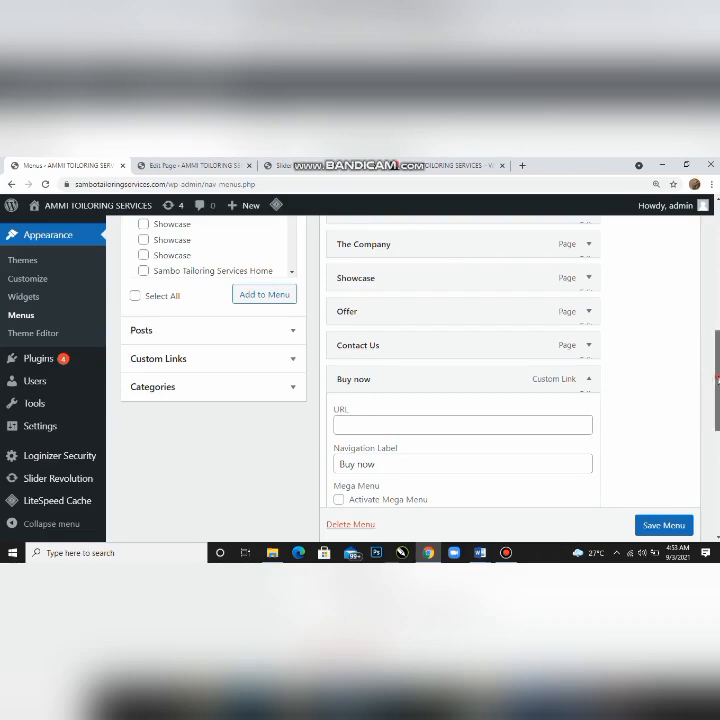
mouse_move(717, 380)
left_mouse_down()
mouse_move(717, 273)
mouse_move(717, 372)
left_mouse_up()
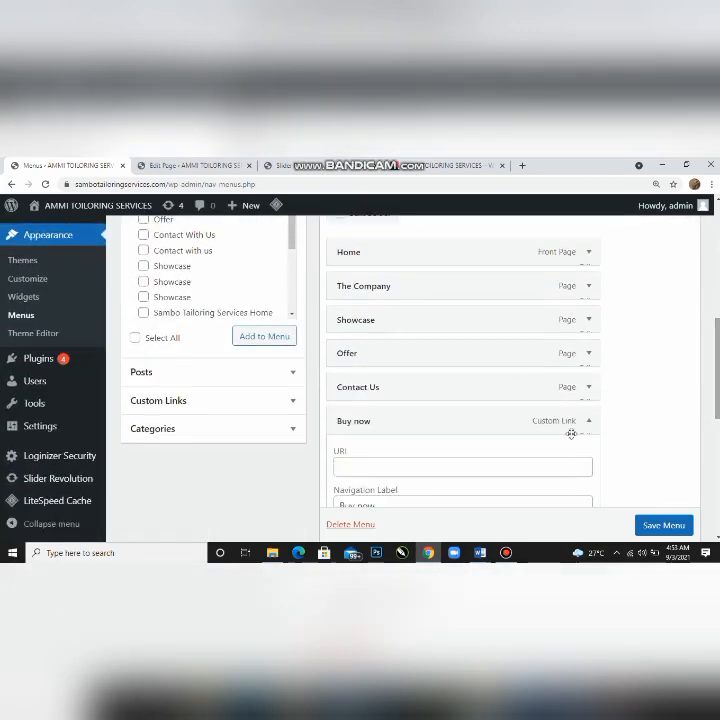
left_click(590, 426)
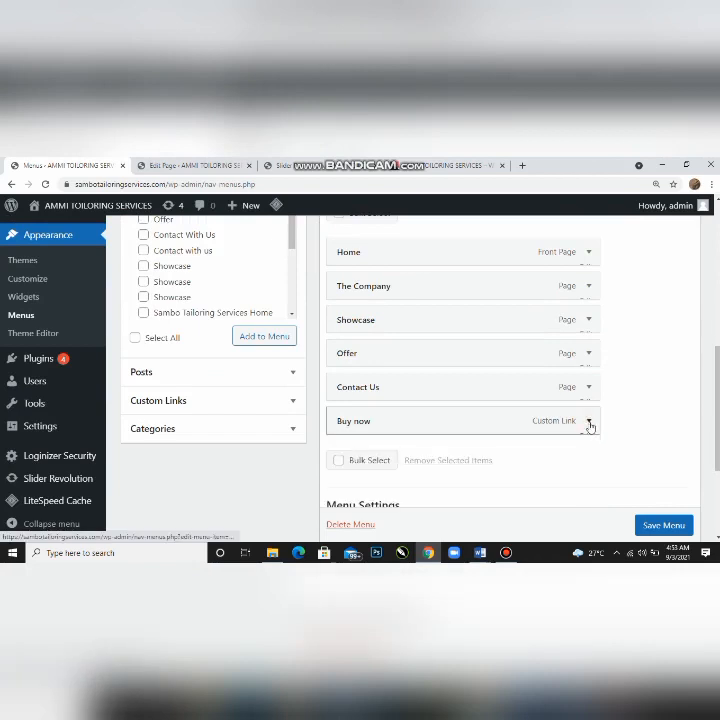
- Look over the menu items and display location settings, and save the Main Menu
scroll(654, 409, "down", 1)
scroll(654, 409, "down", 1)
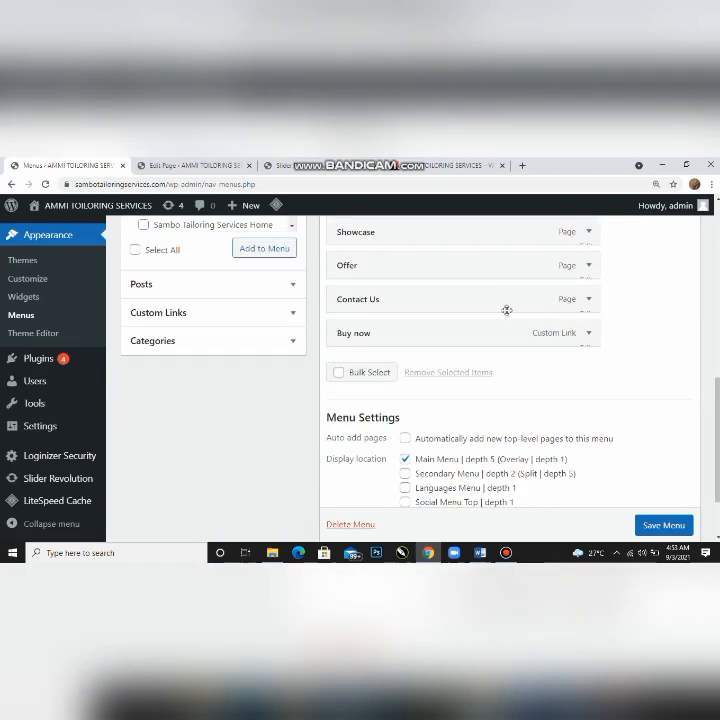
scroll(592, 350, "up", 3)
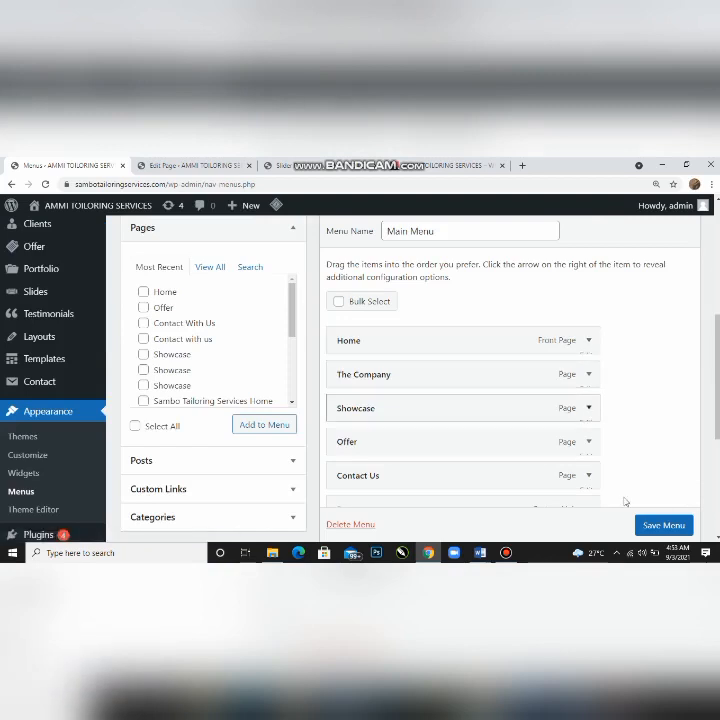
scroll(650, 524, "down", 1)
left_click(652, 525)
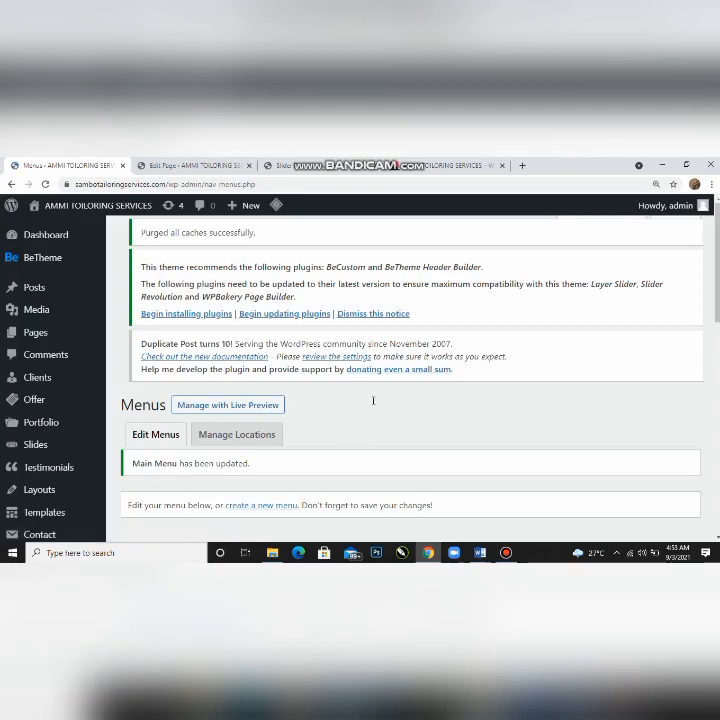
- Add the existing page "Sambo Tailoring Services Home of Fashion. keep it up" to the Main Menu structure
scroll(281, 401, "down", 1)
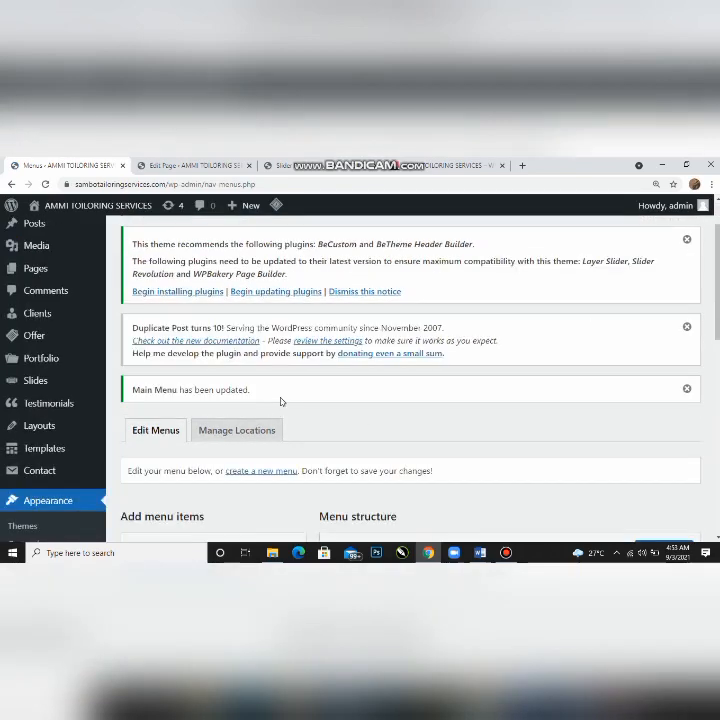
scroll(281, 401, "down", 6)
scroll(276, 360, "up", 2)
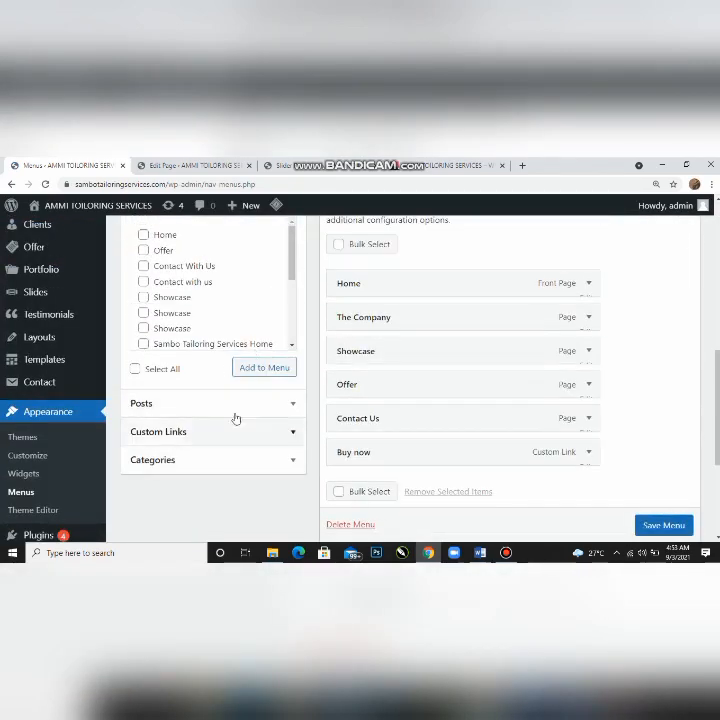
scroll(180, 299, "up", 3)
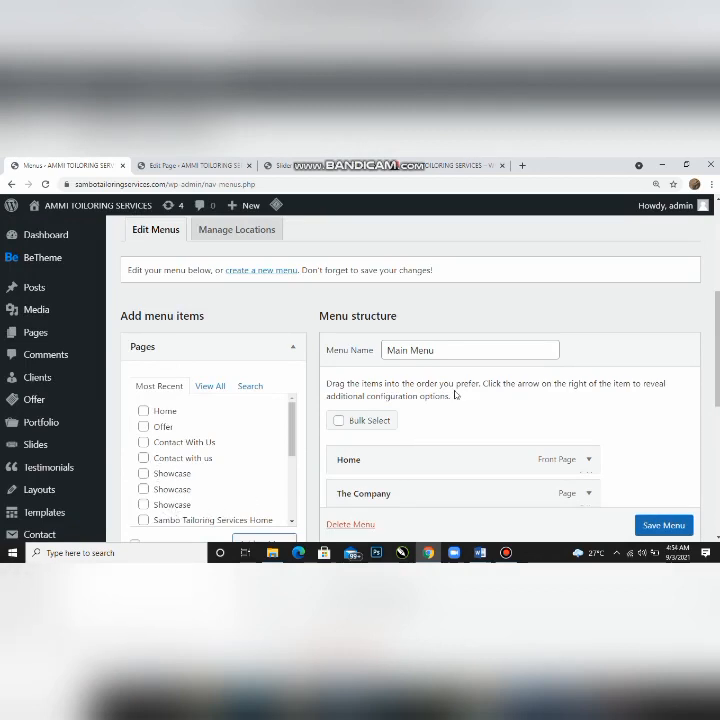
scroll(455, 395, "down", 4)
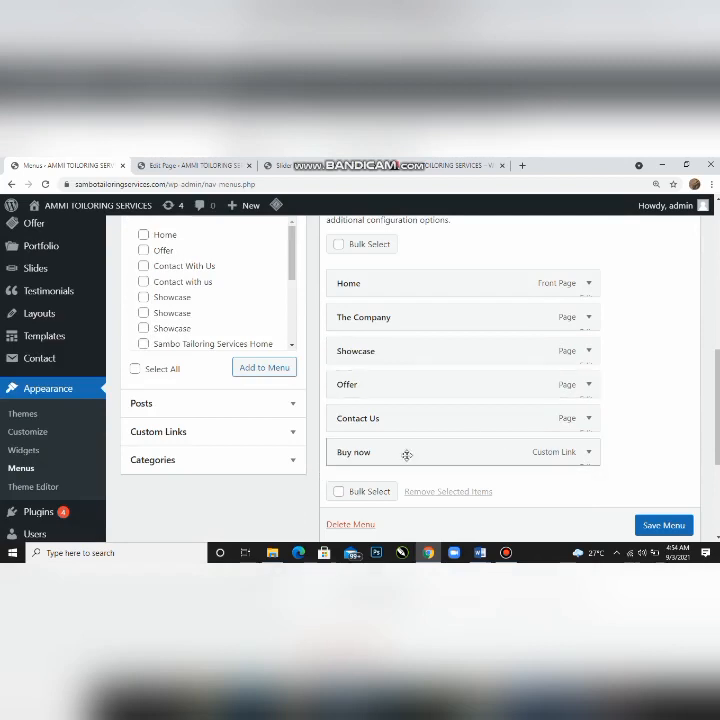
left_click(144, 329)
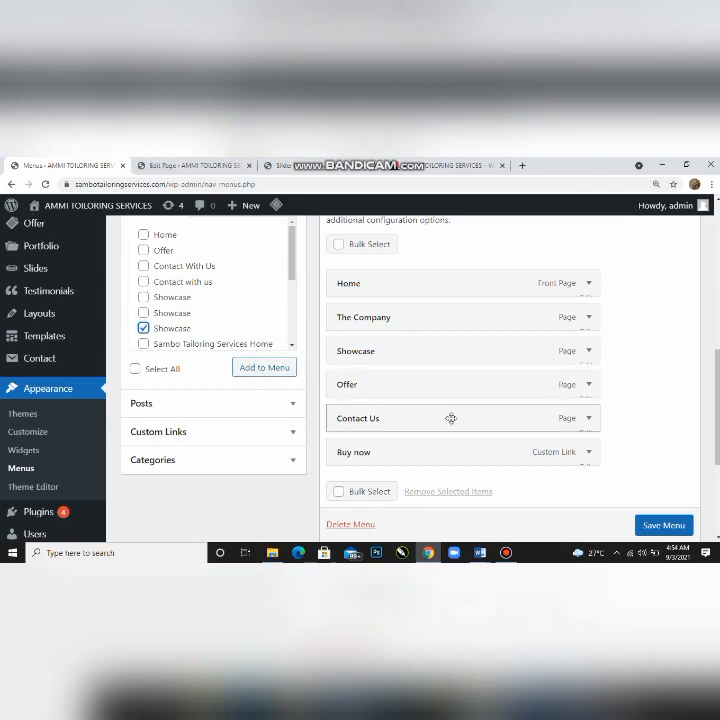
left_click(144, 329)
left_click(143, 344)
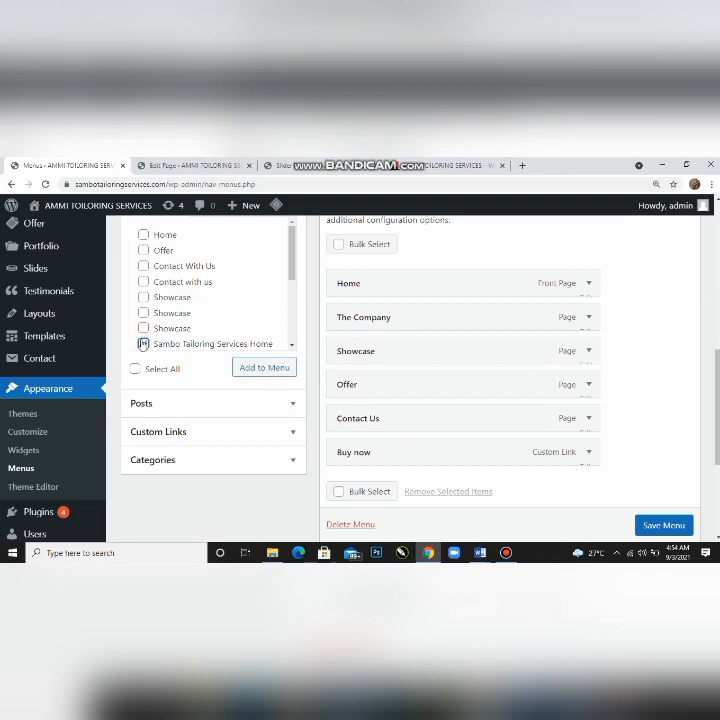
left_click(260, 367)
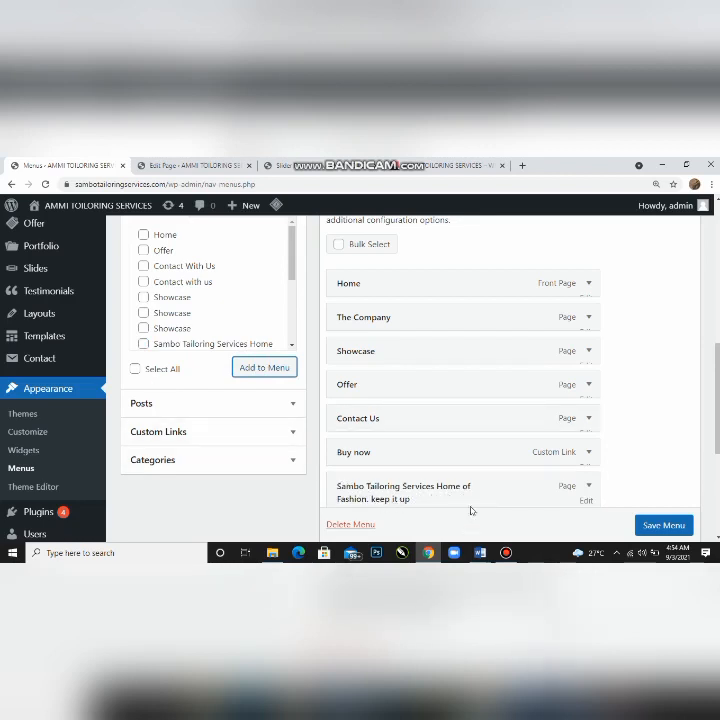
- Remove the "Sambo Tailoring Services Home of Fashion. keep it up" item from the menu structure
scroll(577, 470, "down", 3)
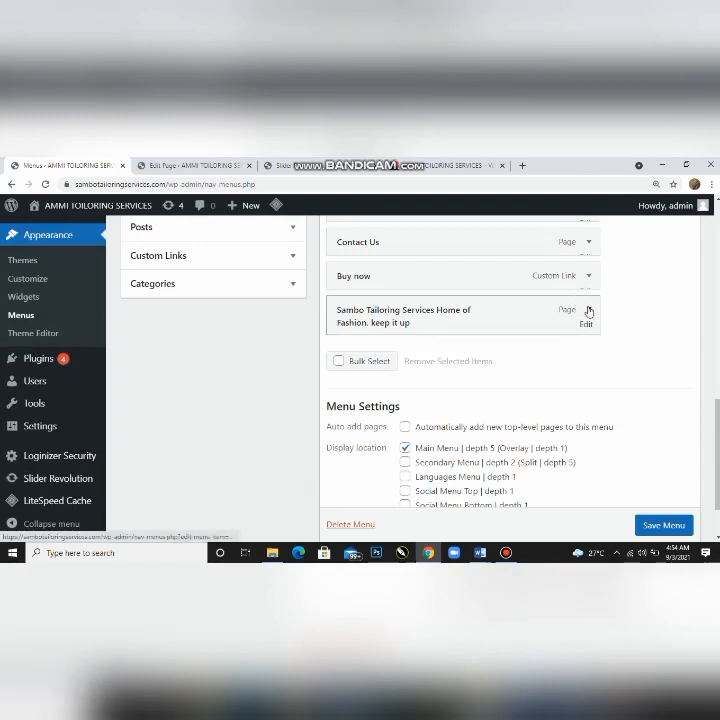
left_click(589, 311)
scroll(340, 460, "down", 2)
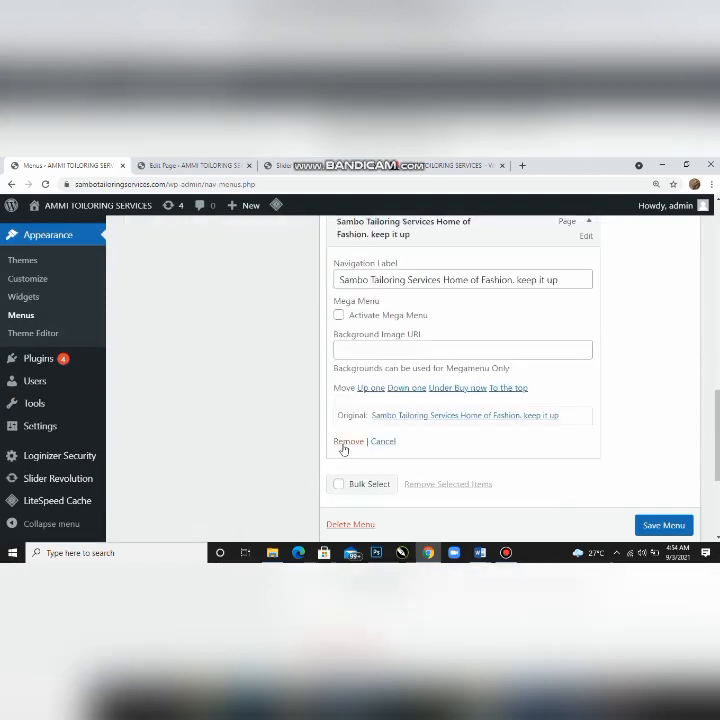
left_click(344, 443)
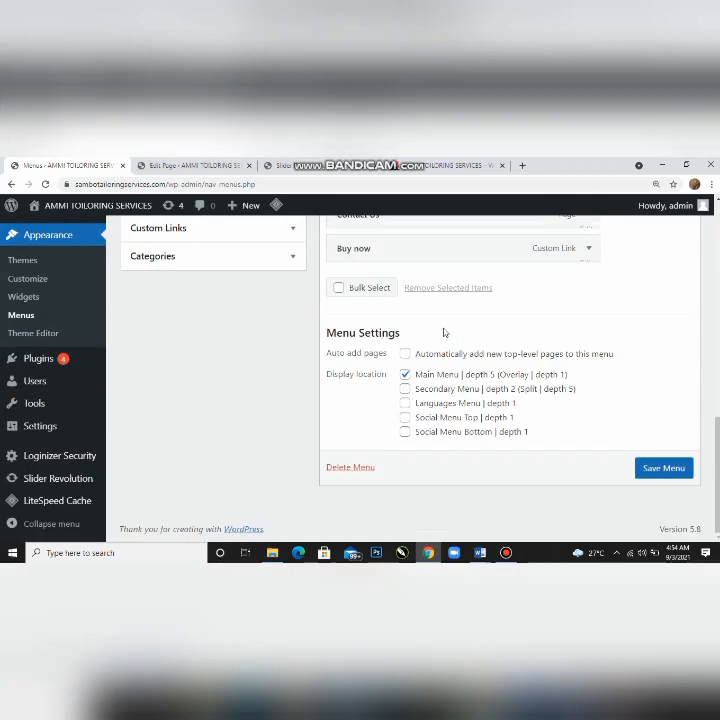
- Save the Main Menu with Home, The Company, Showcase, Offer, Contact Us and Buy now as its items
scroll(443, 327, "up", 2)
scroll(644, 484, "down", 1)
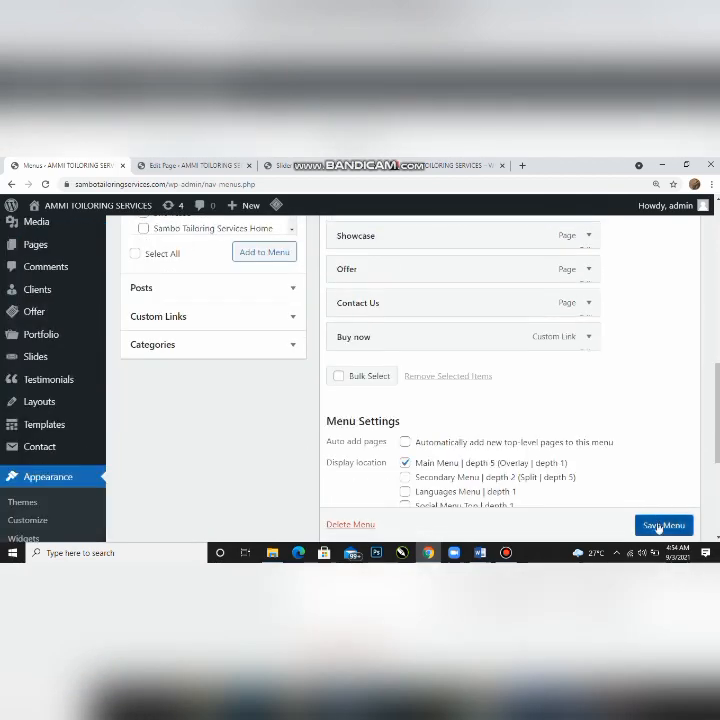
scroll(439, 332, "up", 1)
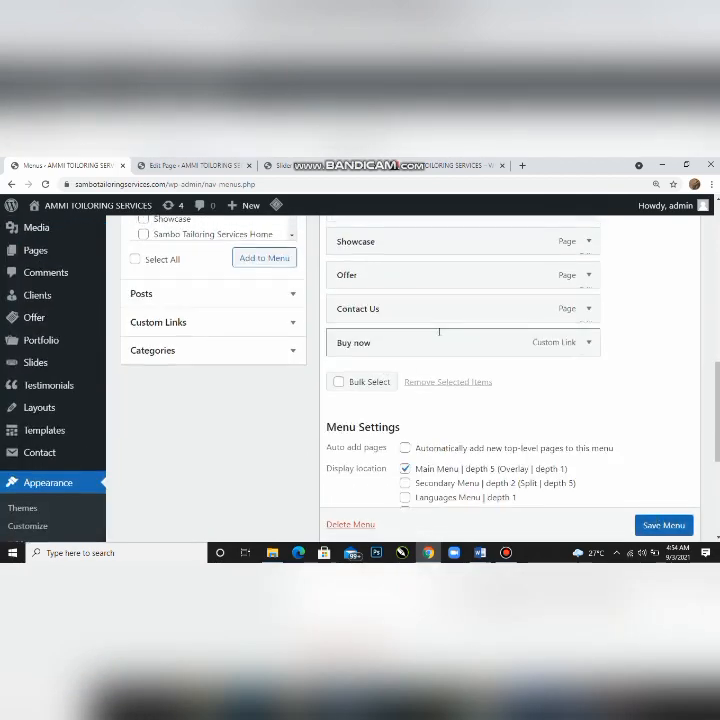
scroll(439, 332, "up", 10)
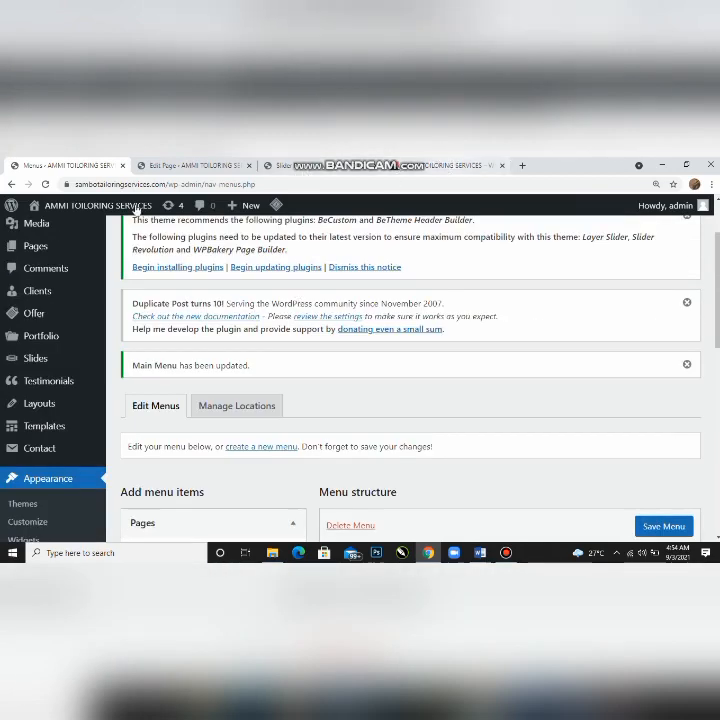
- Reload the live home page and review its navigation, content sections and footer
left_click(448, 166)
left_click(45, 185)
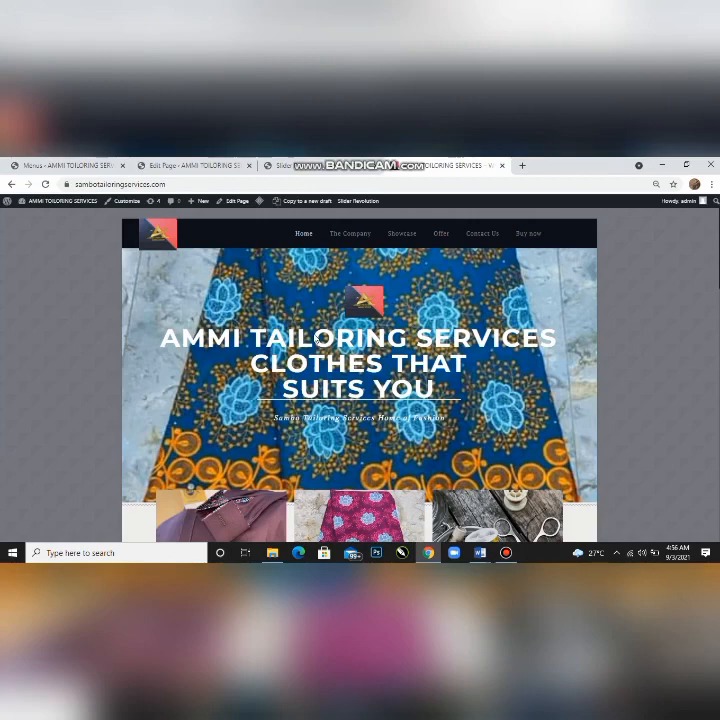
scroll(318, 338, "down", 5)
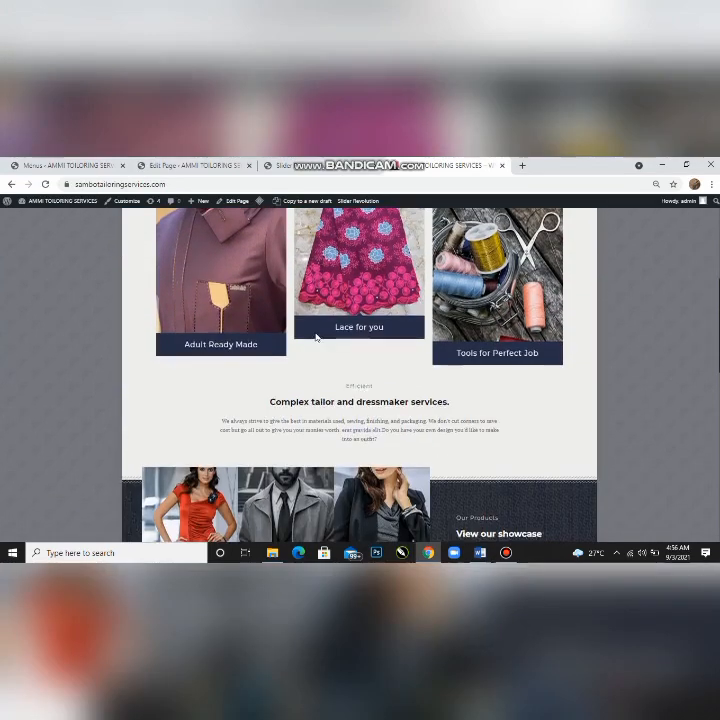
scroll(316, 337, "down", 10)
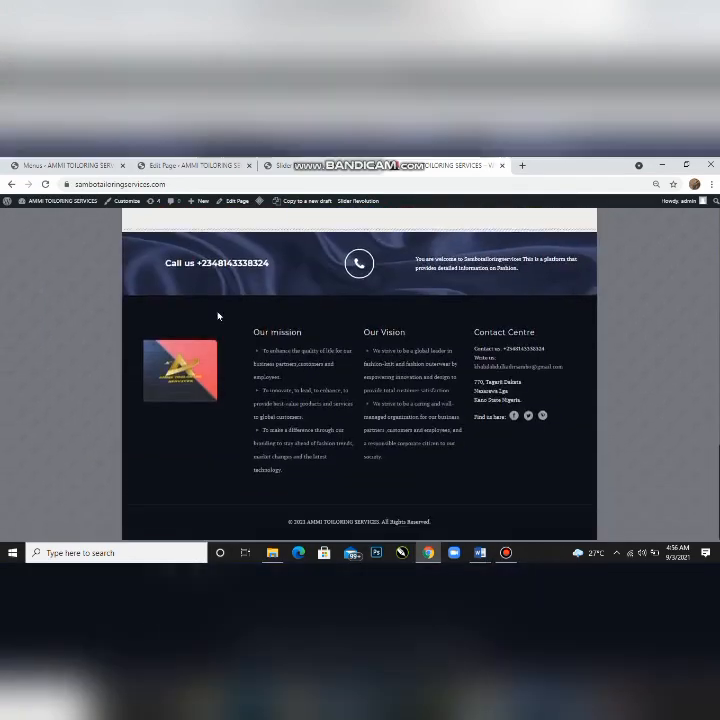
scroll(218, 316, "down", 1)
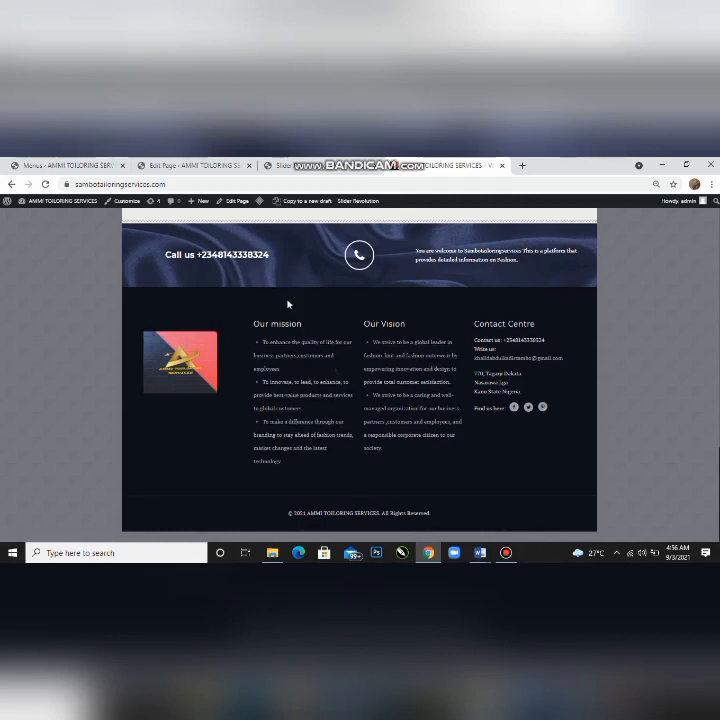
left_click(285, 165)
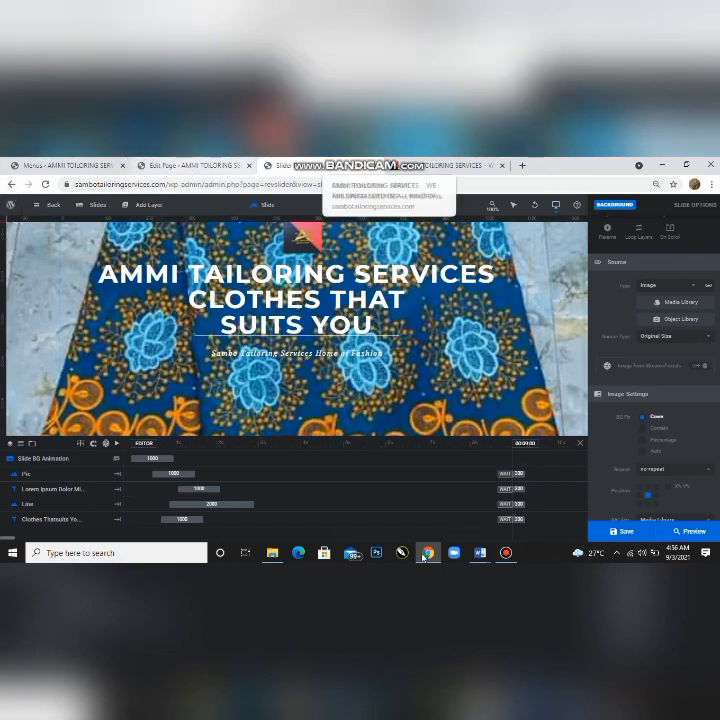
left_click(506, 553)
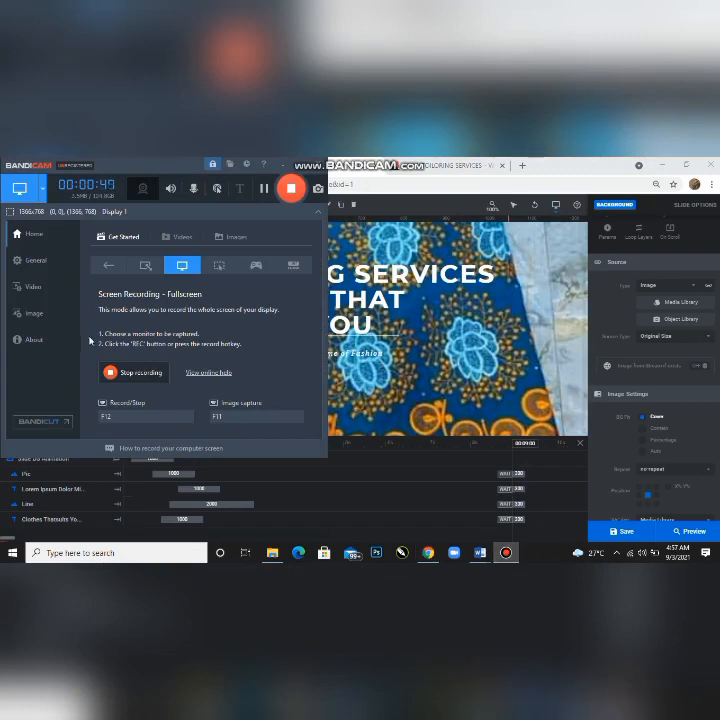
left_click(262, 190)
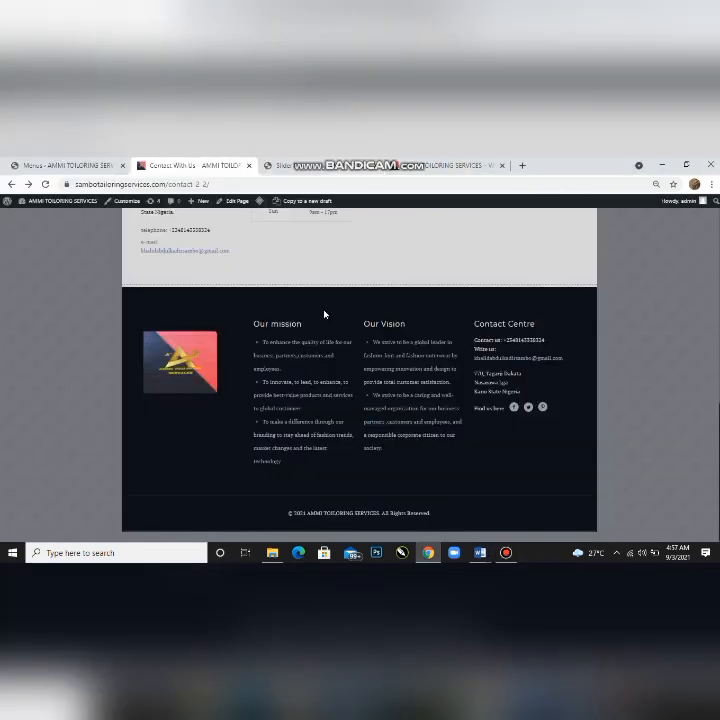
left_click(432, 172)
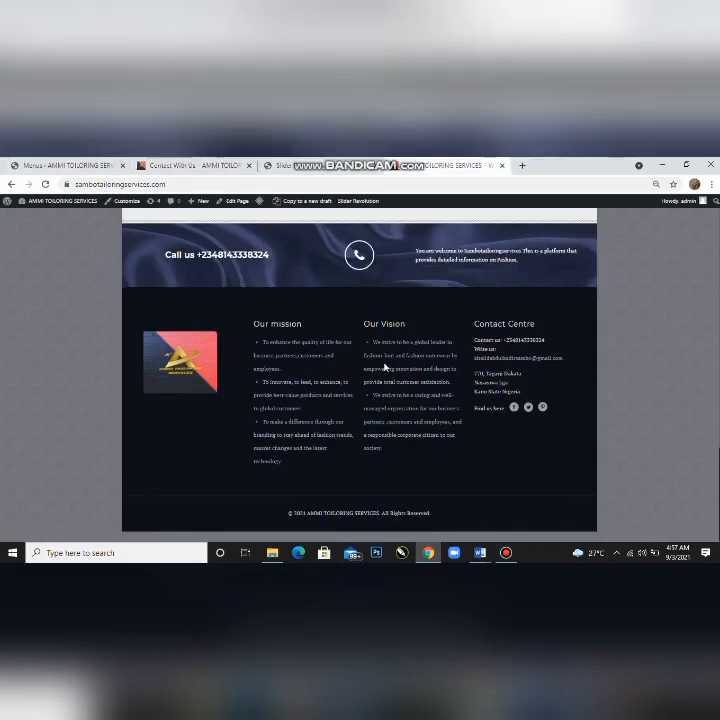
- Enlarge the live Contact With Us page for easier reading and open the theme Customizer from it
left_click(195, 168)
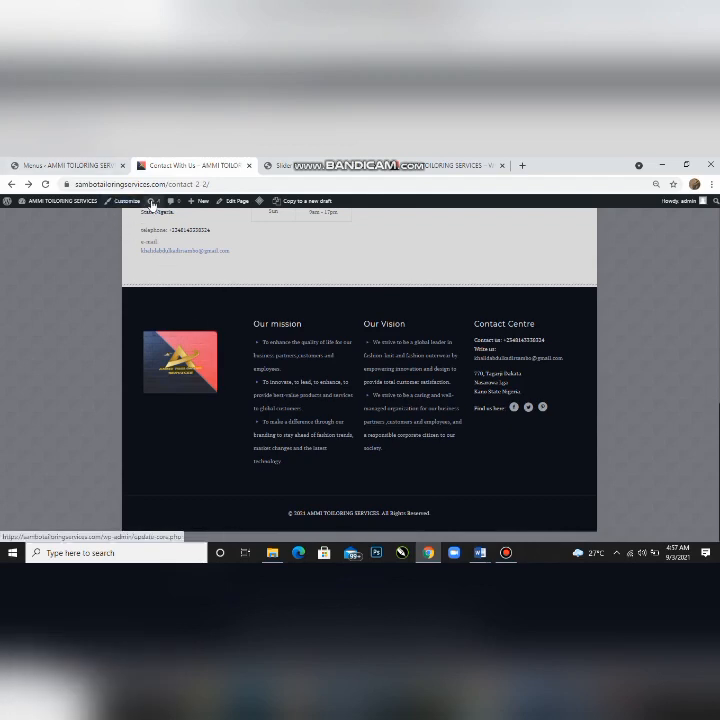
key("ctrl+plus")
key("ctrl+plus")
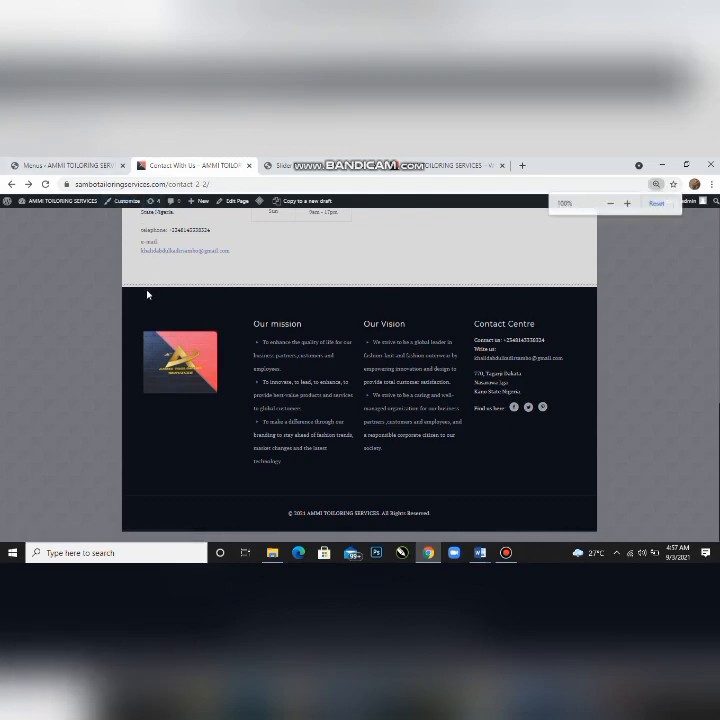
key("ctrl+plus")
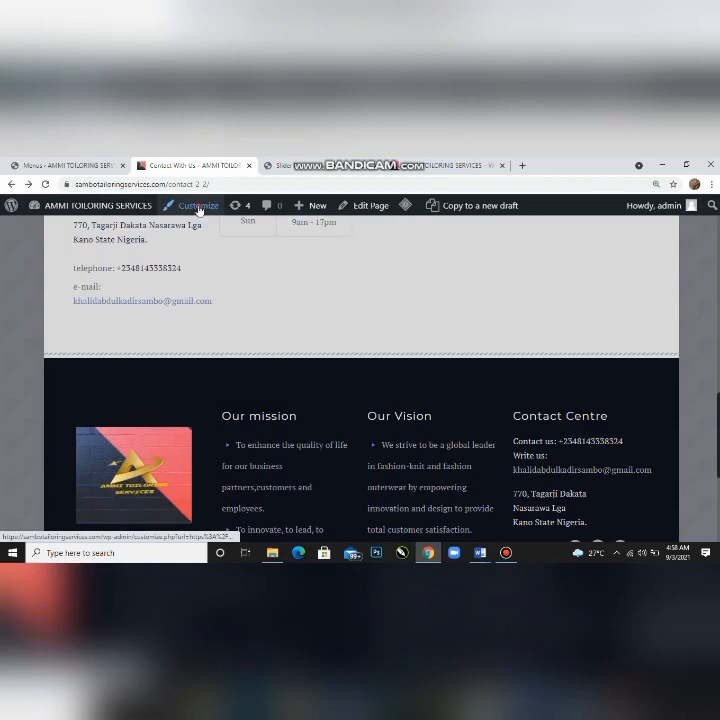
left_click(198, 207)
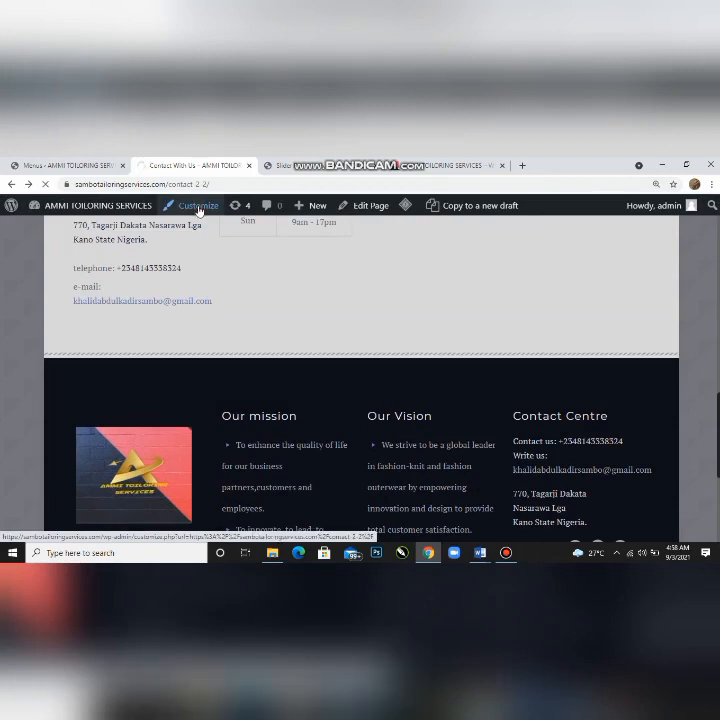
left_click(508, 553)
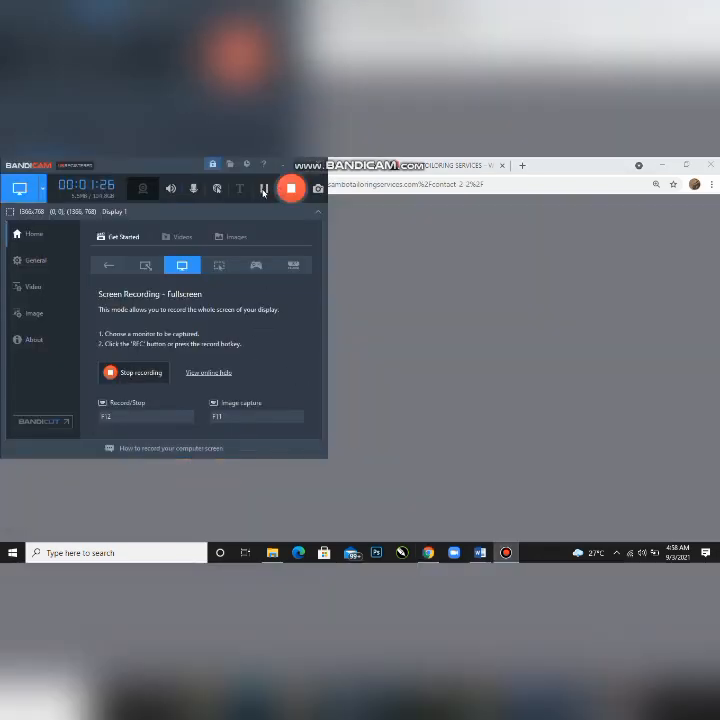
left_click(264, 191)
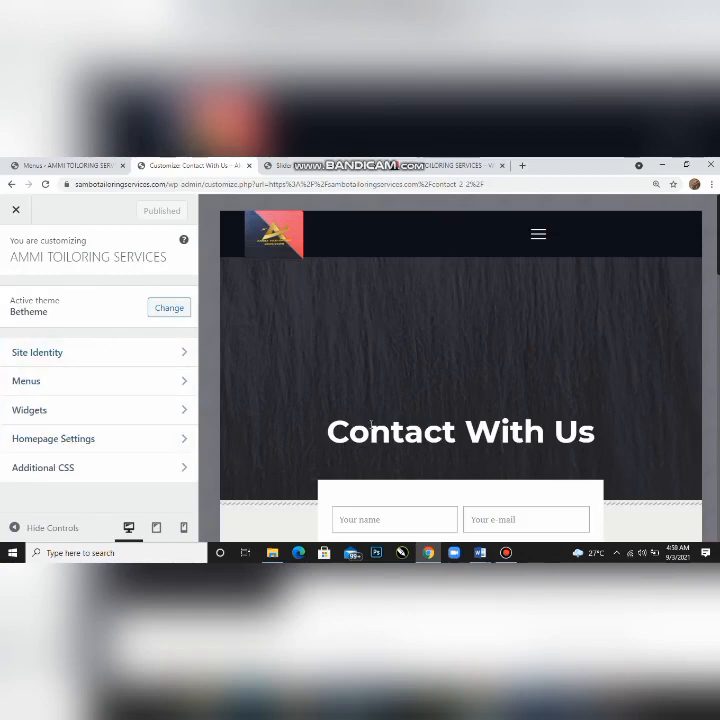
- Bring the footer into the preview, open the Footer | #1 widget area and dismiss the block widgets welcome notice
scroll(340, 390, "down", 10)
scroll(368, 424, "down", 10)
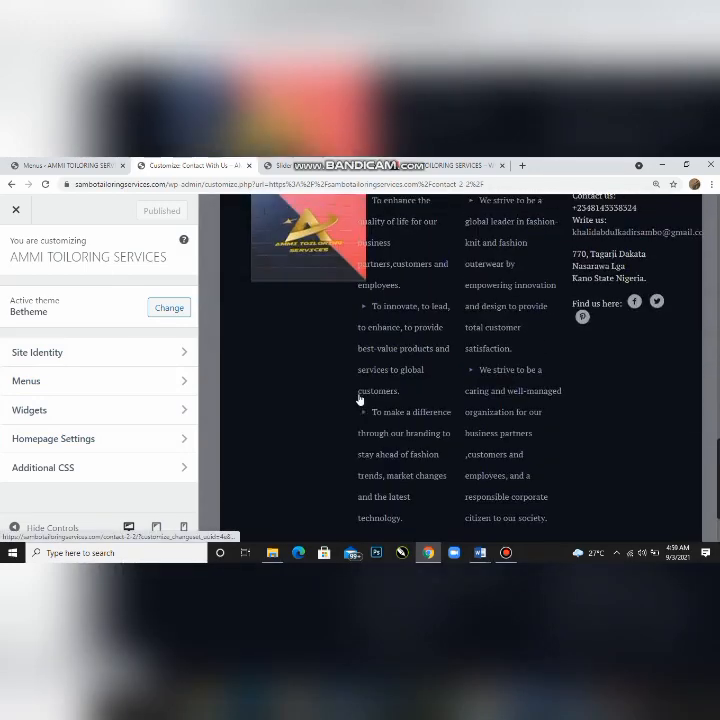
scroll(360, 399, "up", 3)
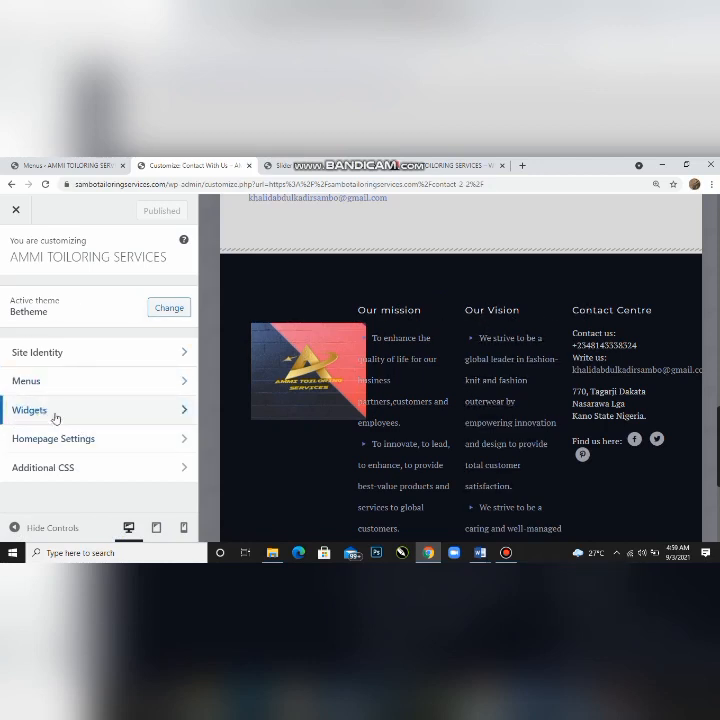
left_click(180, 412)
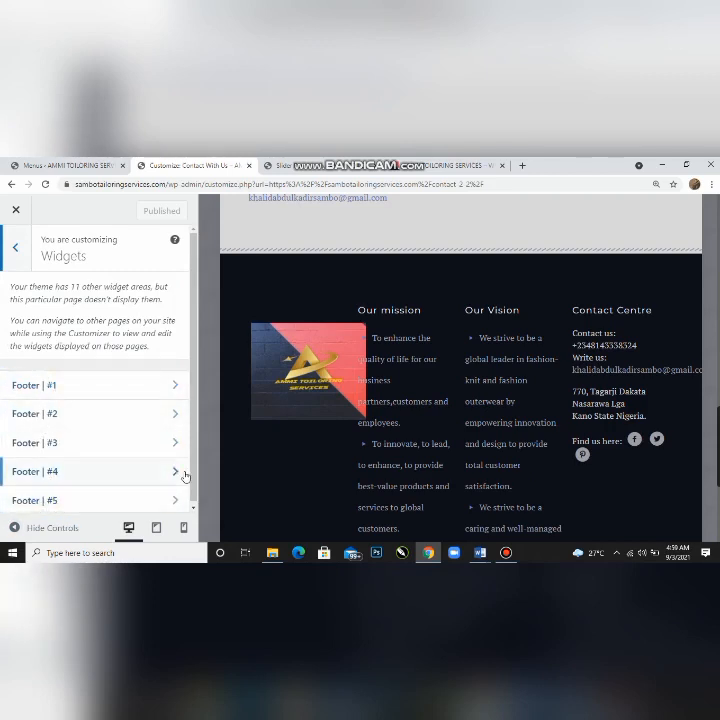
left_click(71, 384)
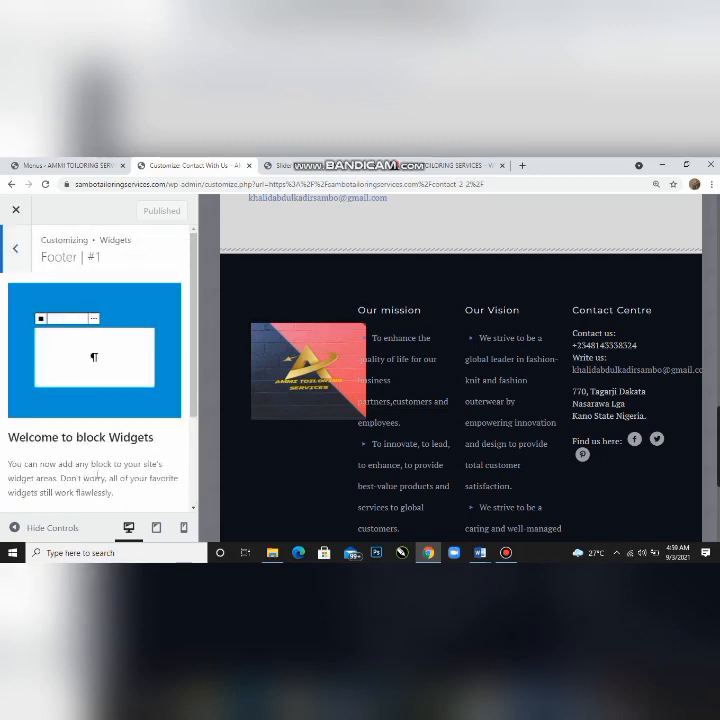
scroll(103, 462, "down", 2)
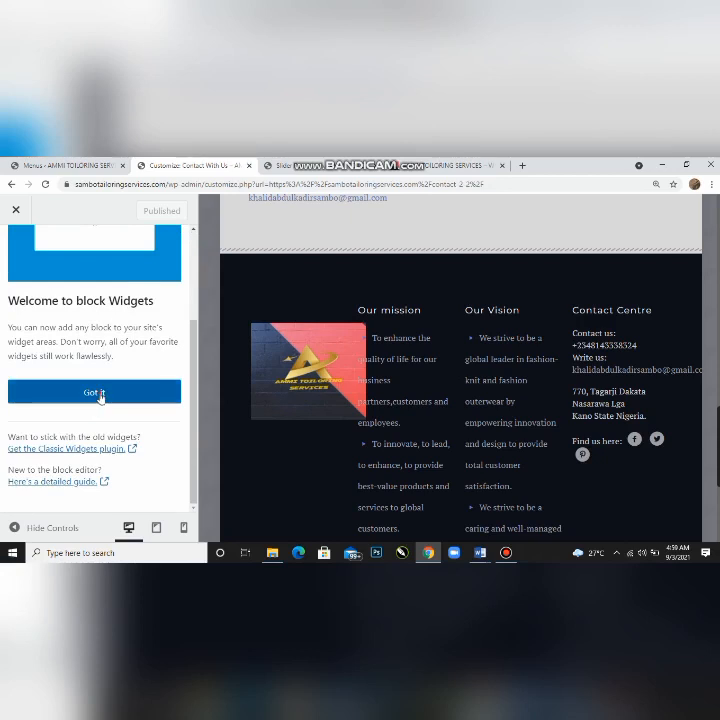
left_click(100, 393)
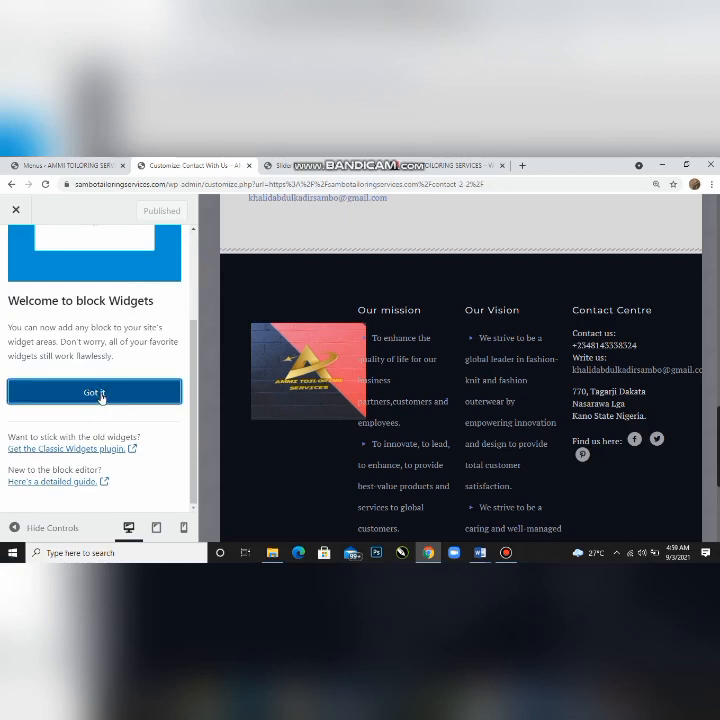
left_click(101, 397)
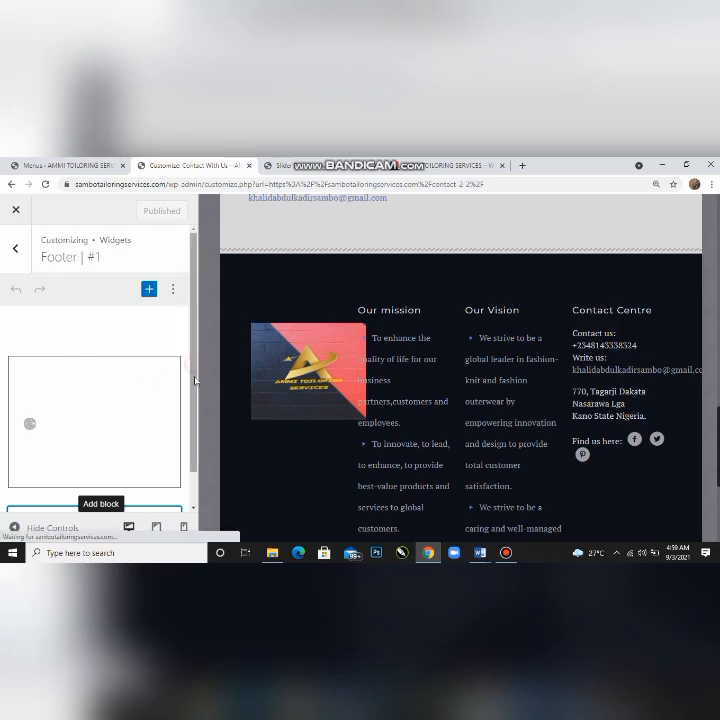
- Insert ATAMPA-2.jpg from the media library into the Footer | #1 text widget that holds the logo image
scroll(195, 380, "down", 1)
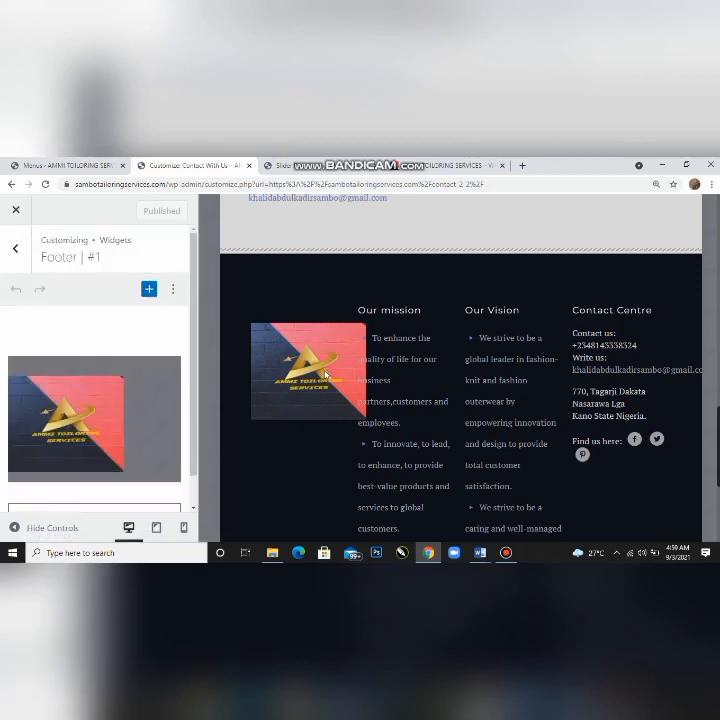
scroll(94, 418, "down", 2)
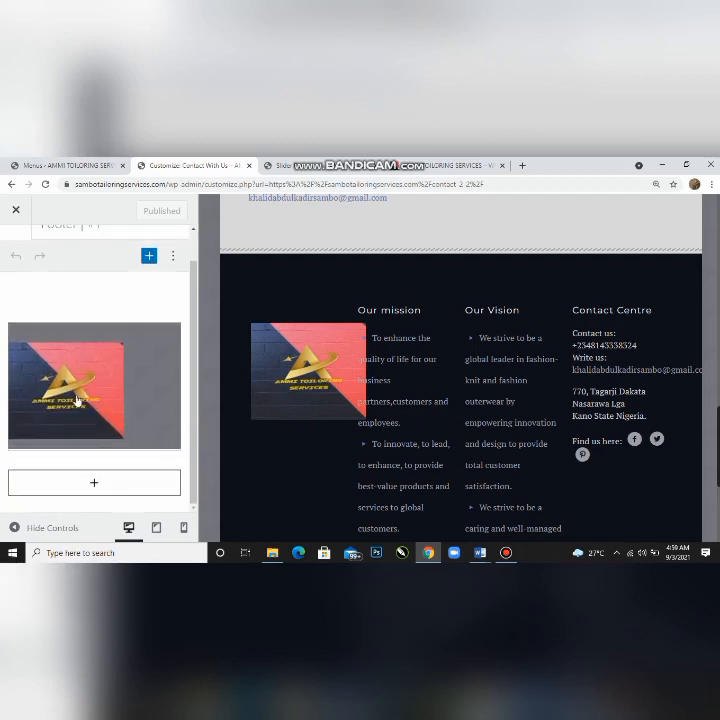
left_click(77, 400)
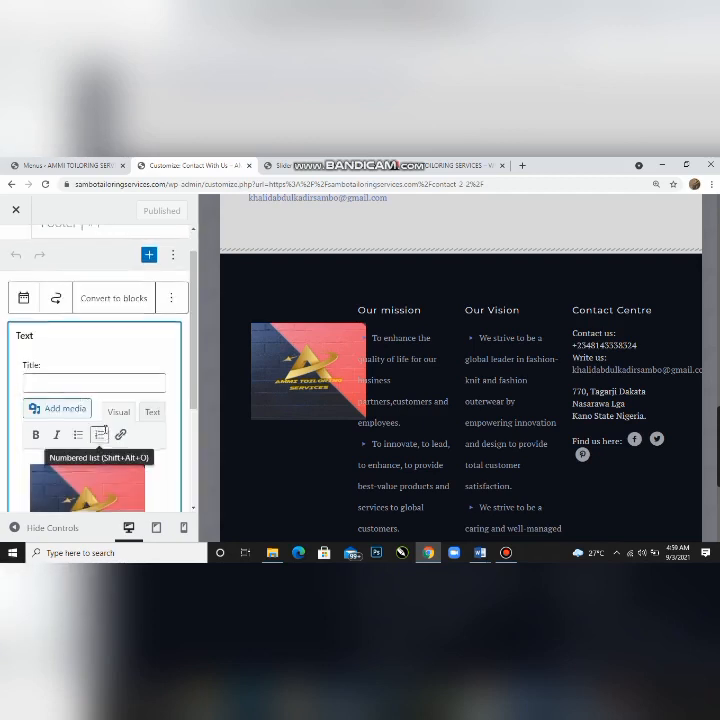
scroll(99, 436, "down", 3)
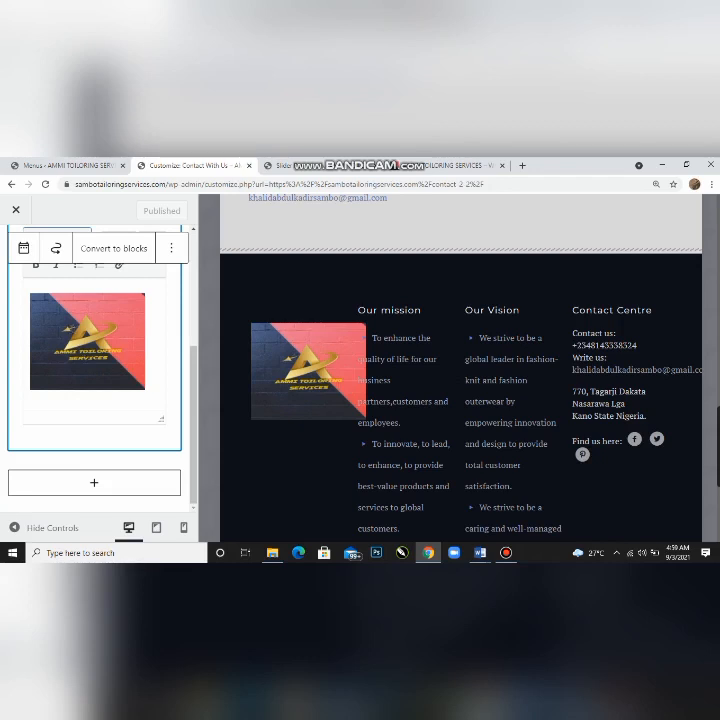
scroll(79, 341, "up", 3)
scroll(77, 341, "down", 2)
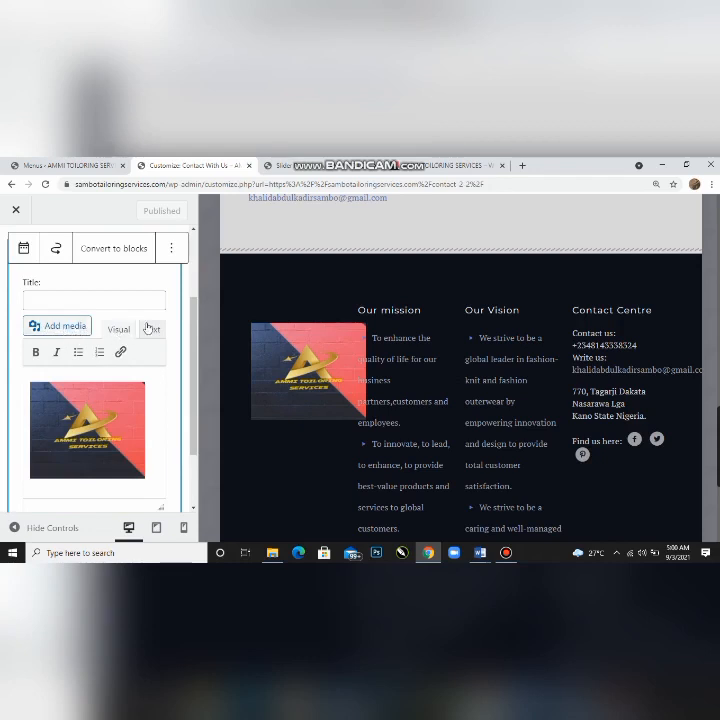
left_click(45, 328)
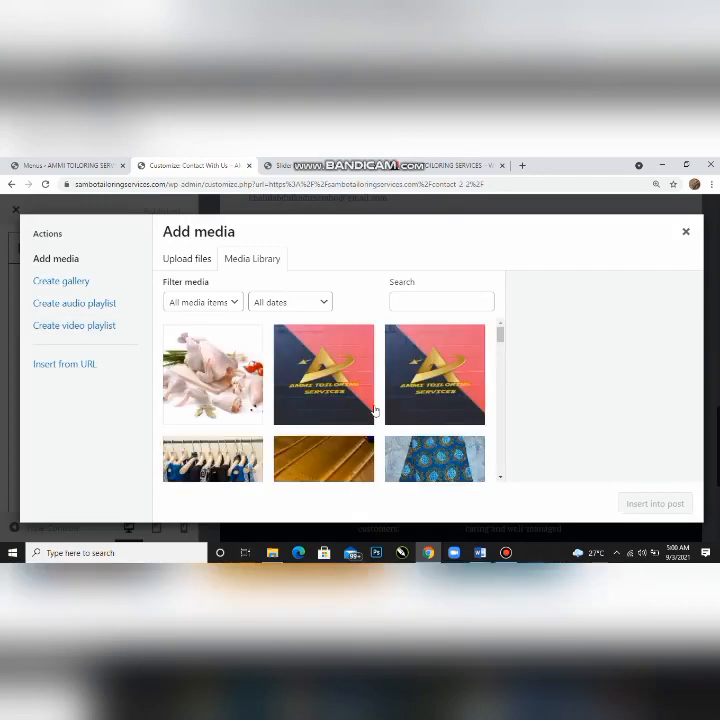
scroll(376, 410, "down", 5)
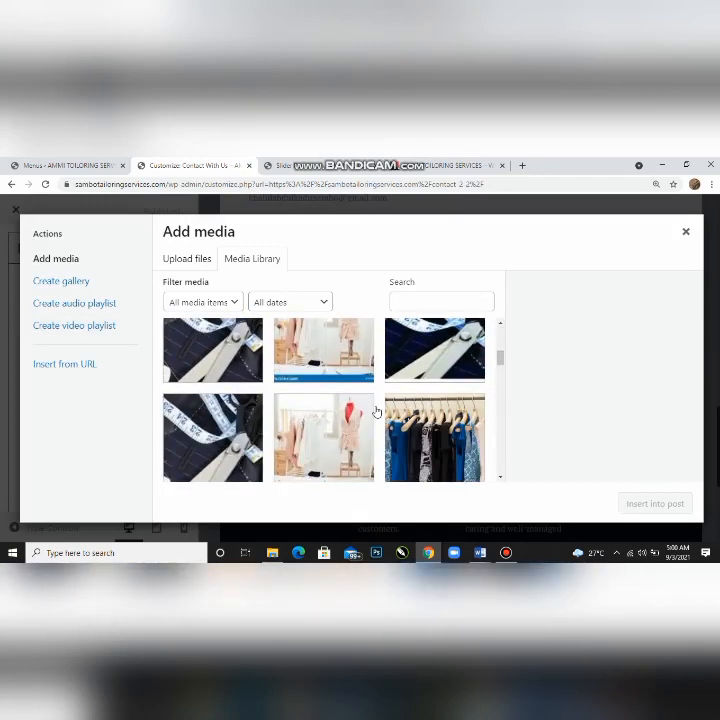
scroll(376, 410, "down", 3)
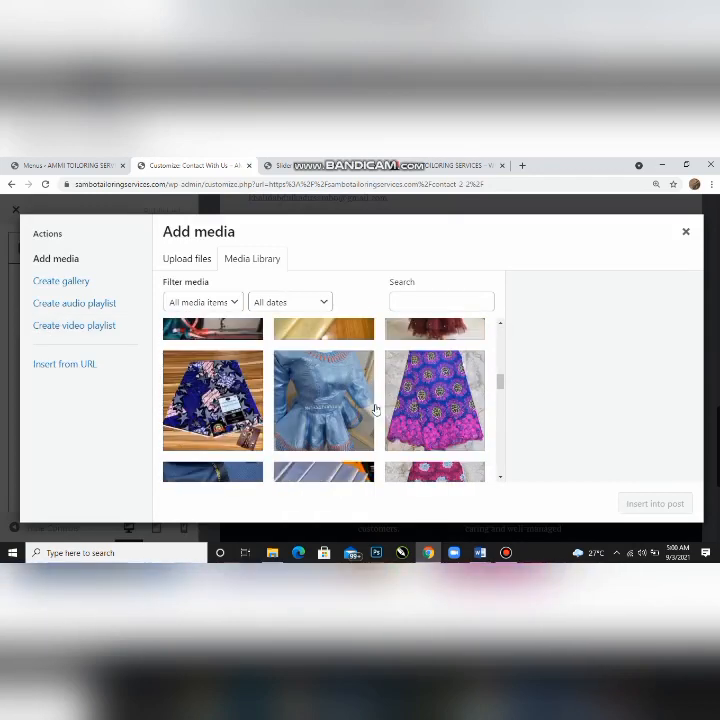
left_click(216, 390)
left_click(216, 388)
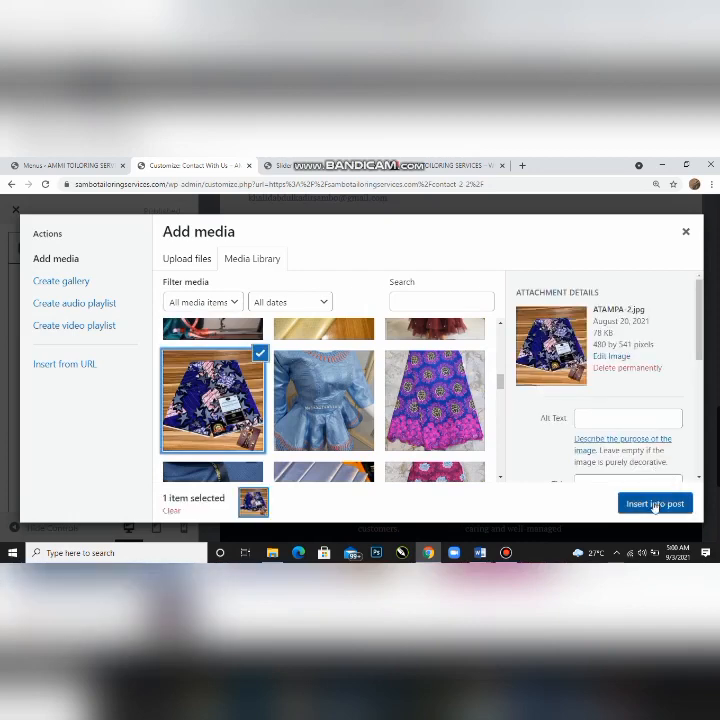
left_click(655, 505)
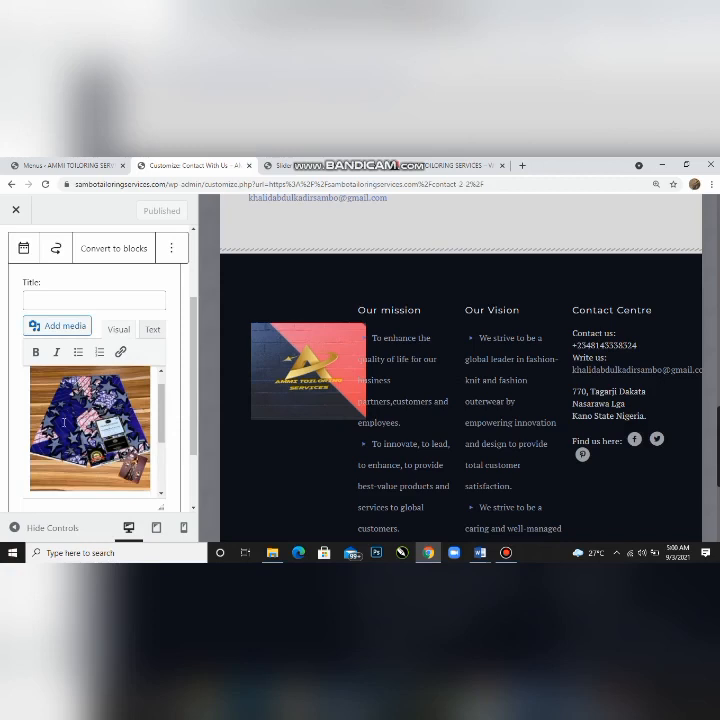
scroll(103, 402, "down", 2)
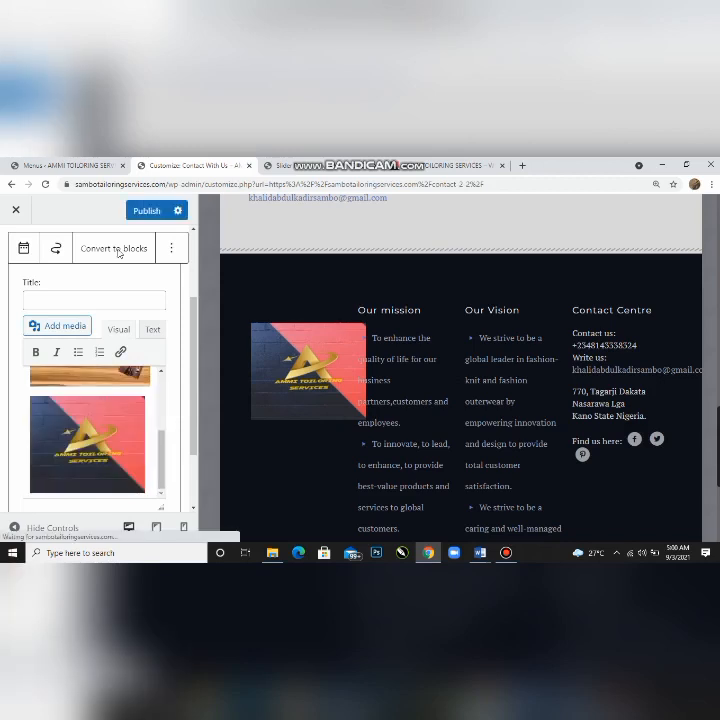
left_click(152, 210)
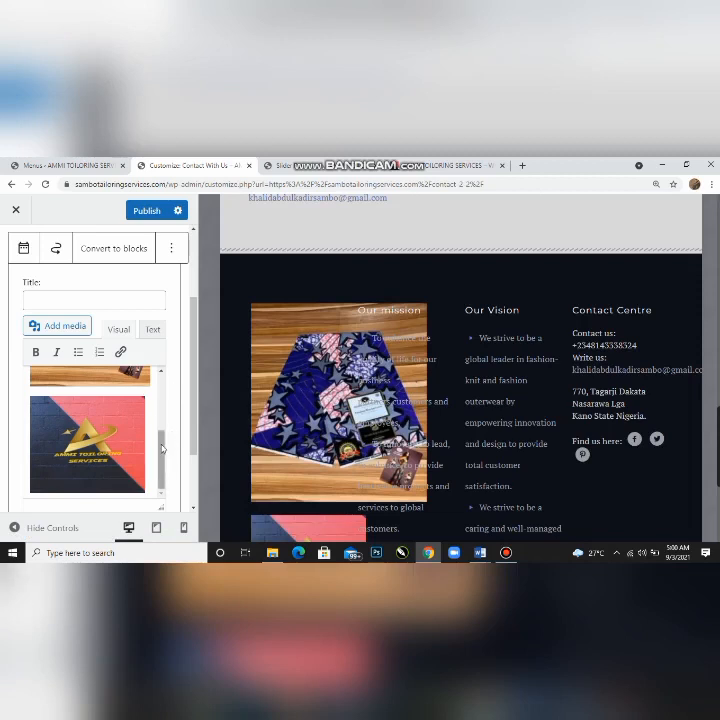
- Remove the AMMI Toiloring Services logo image from the Footer | #1 text widget
mouse_move(162, 449)
left_mouse_down()
mouse_move(168, 391)
mouse_move(164, 469)
left_mouse_up()
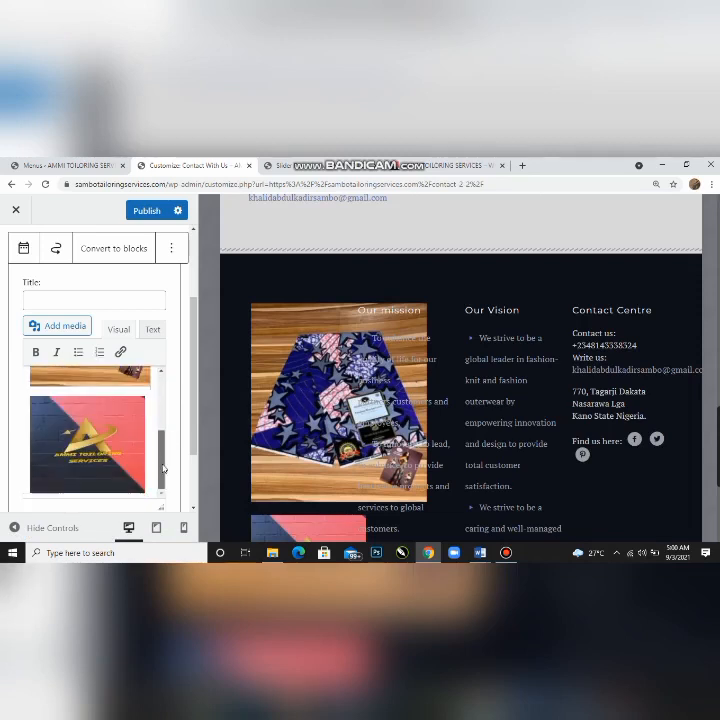
left_click(88, 445)
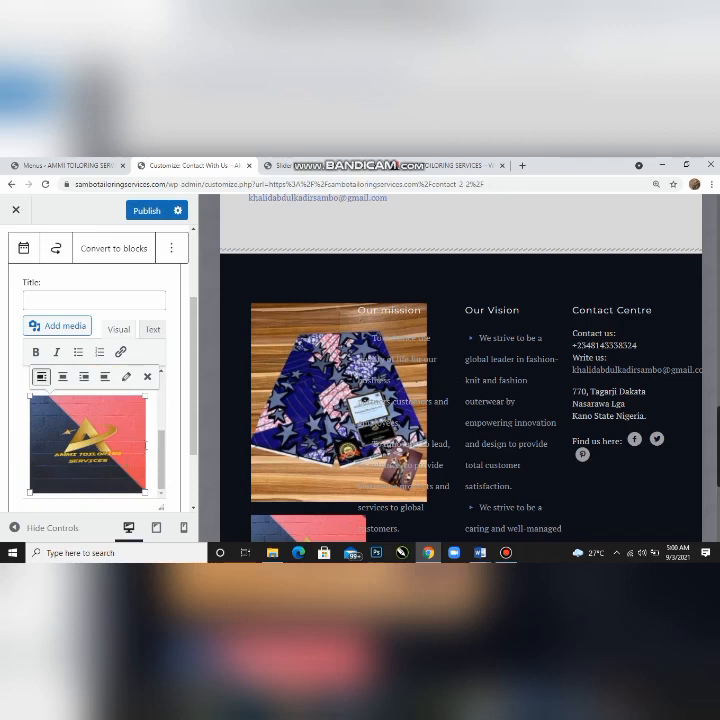
left_click(147, 377)
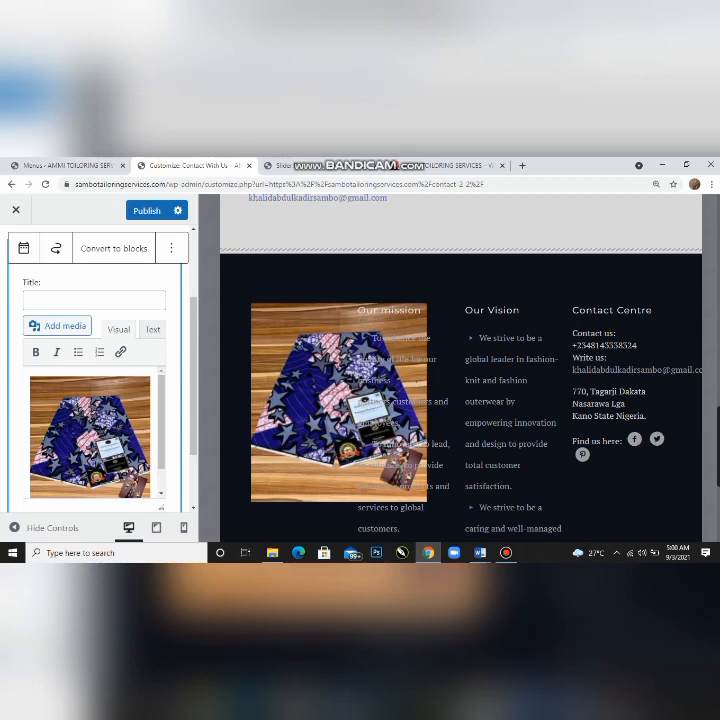
- Shrink the fabric image in the Footer | #1 text widget to a small thumbnail and publish the changes
left_click(93, 432)
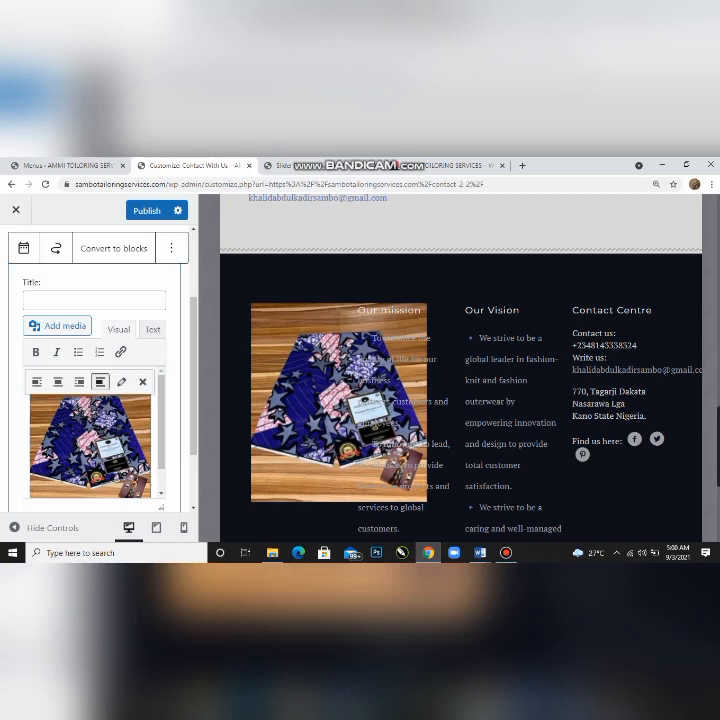
scroll(150, 466, "up", 2)
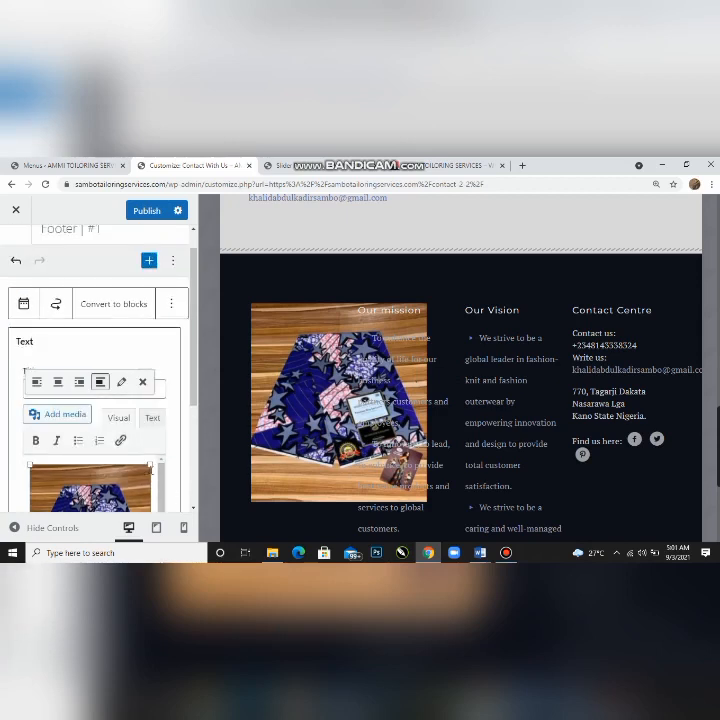
left_click_drag(150, 466, 80, 491)
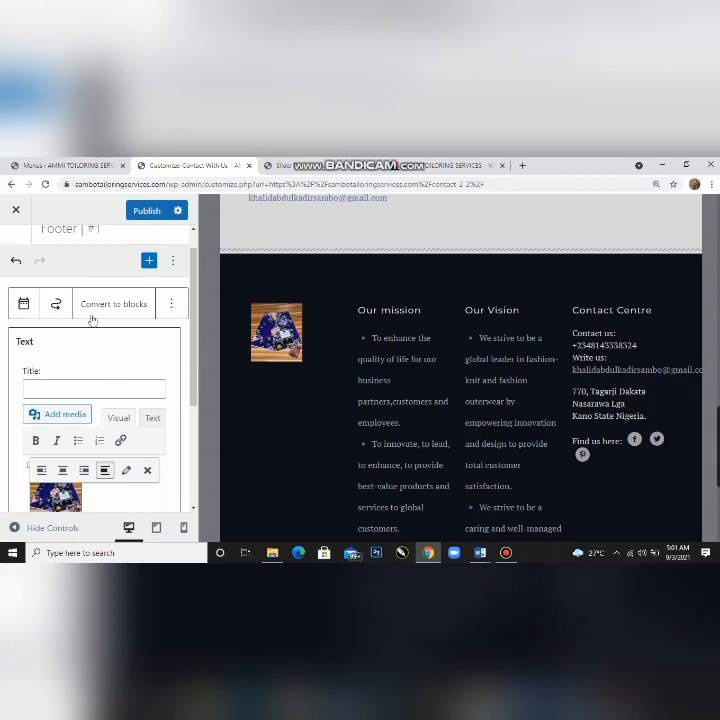
left_click(160, 211)
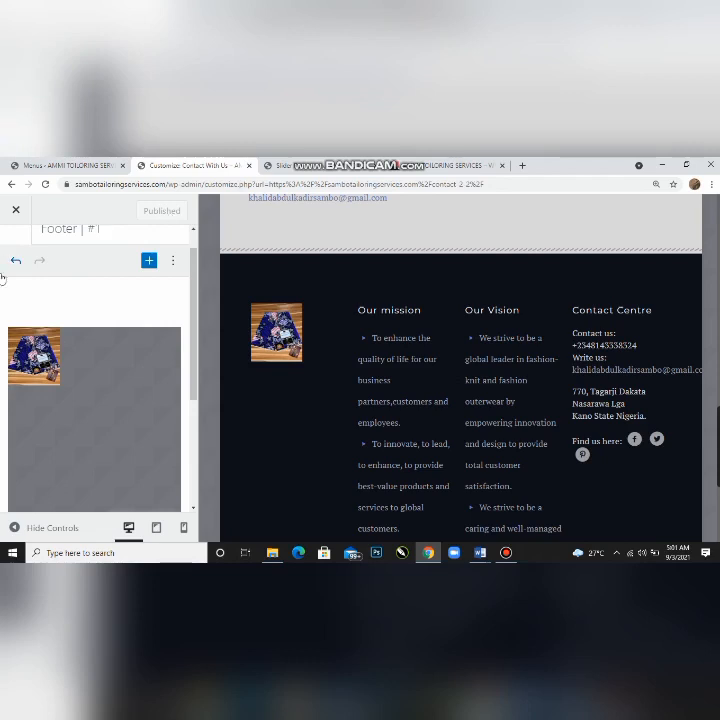
- Return to the widget areas and open the "Our mission" text widget in Footer | #2 for editing
scroll(64, 286, "up", 2)
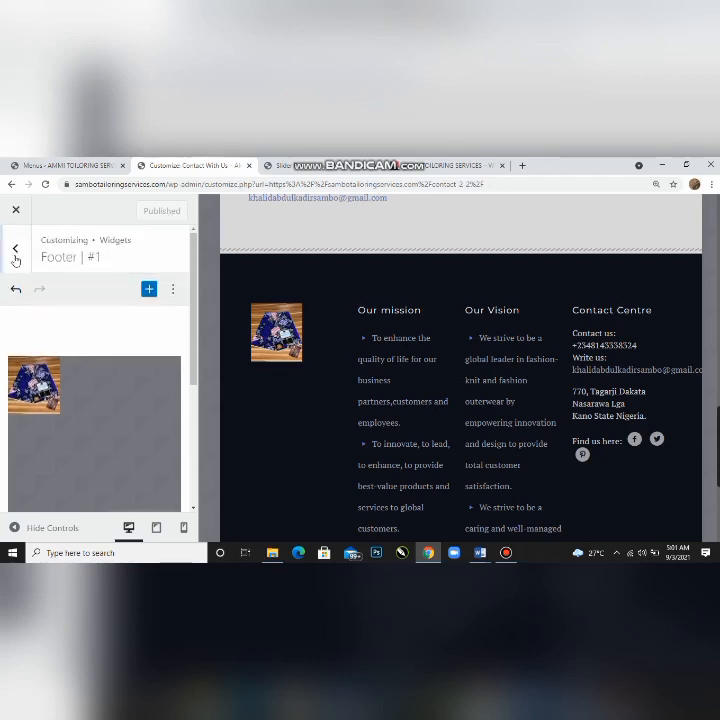
left_click(13, 250)
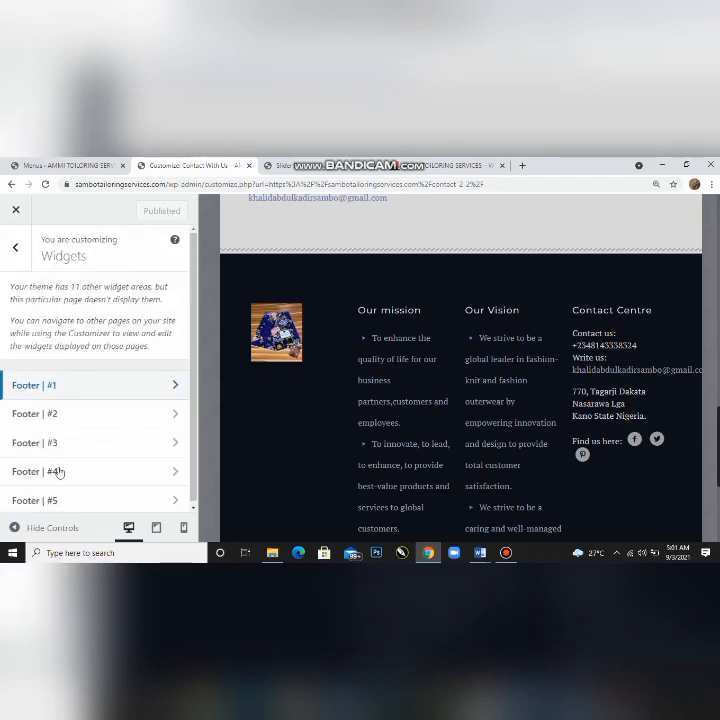
left_click(68, 418)
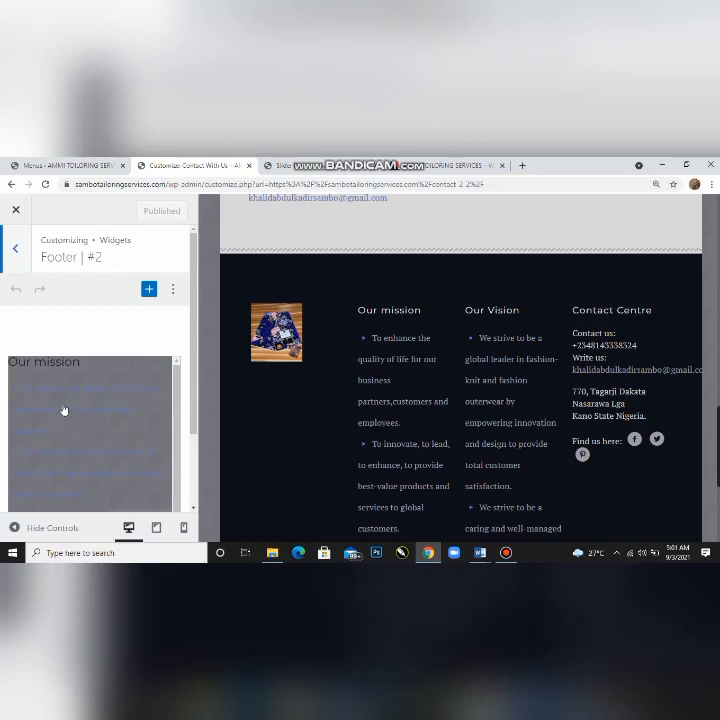
left_click(79, 401)
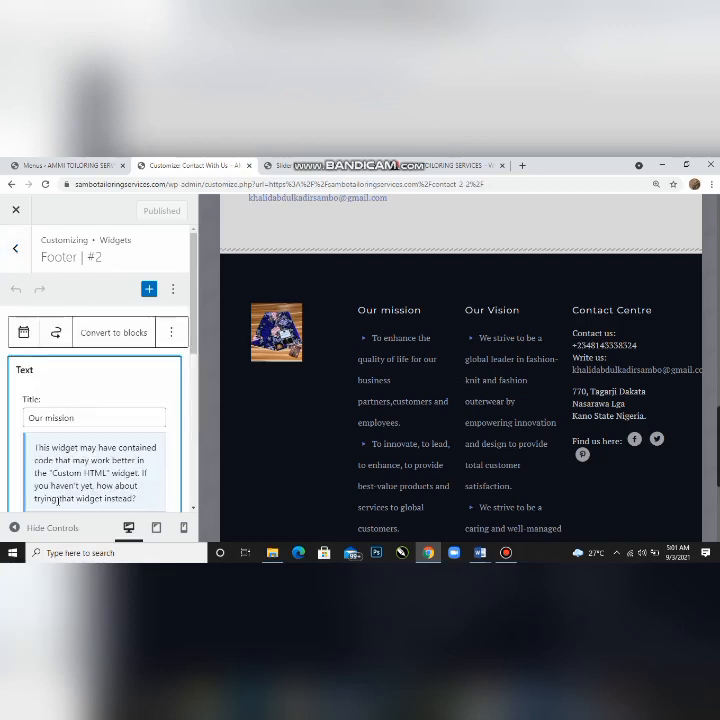
- Change the title of the "Our mission" text widget in Footer | #2 to "it is good"
left_click(88, 416)
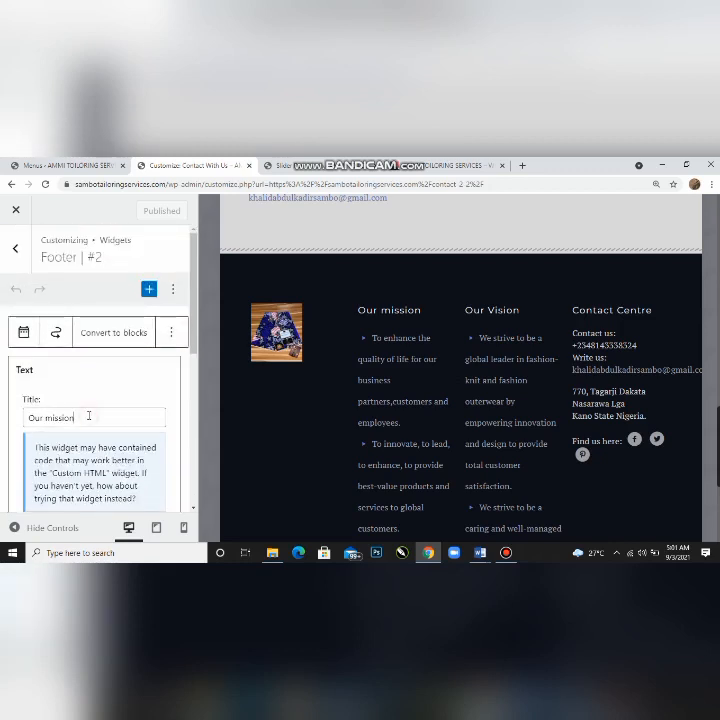
key("BackSpace")
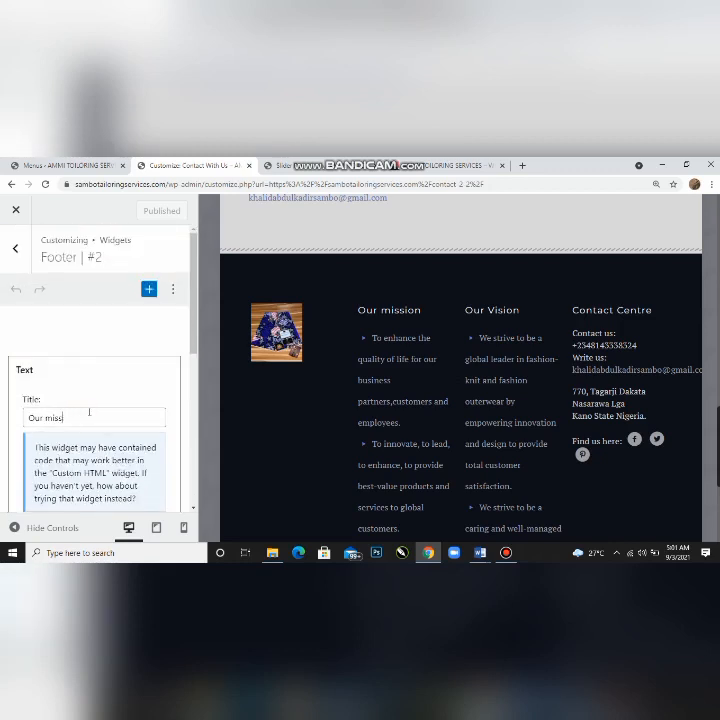
key("BackSpace")
key("BackSpace")
key("BackSpace")
key("BackSpace")
key("BackSpace")
key("BackSpace")
key("BackSpace")
key("BackSpace")
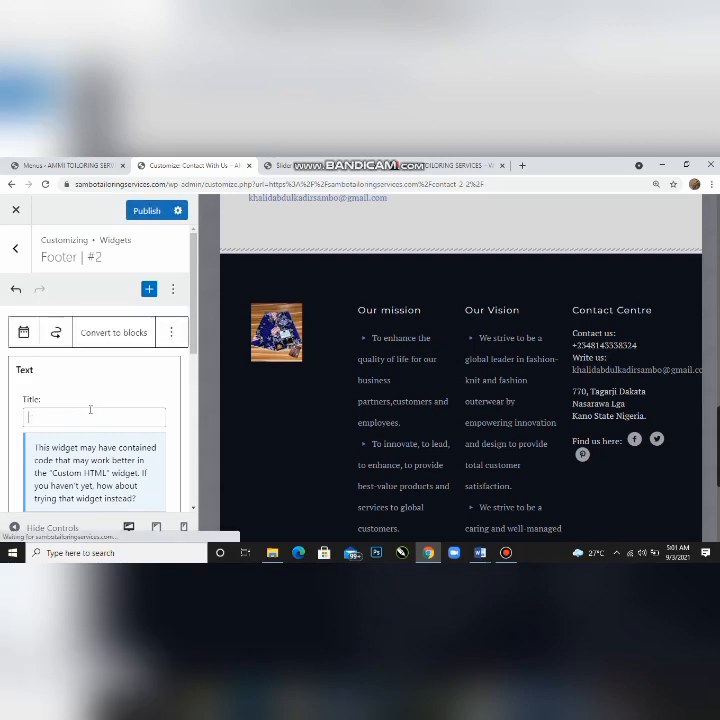
type("iy")
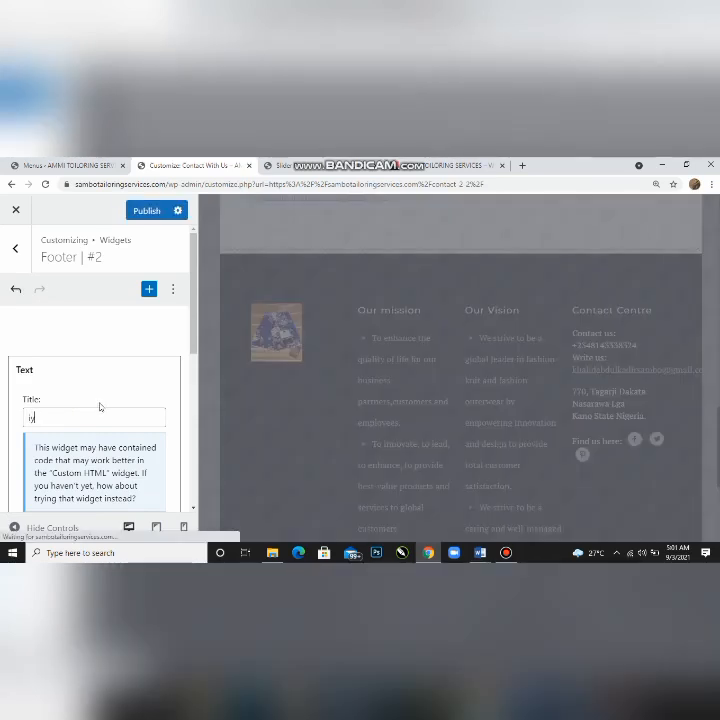
key("BackSpace")
type("t is good")
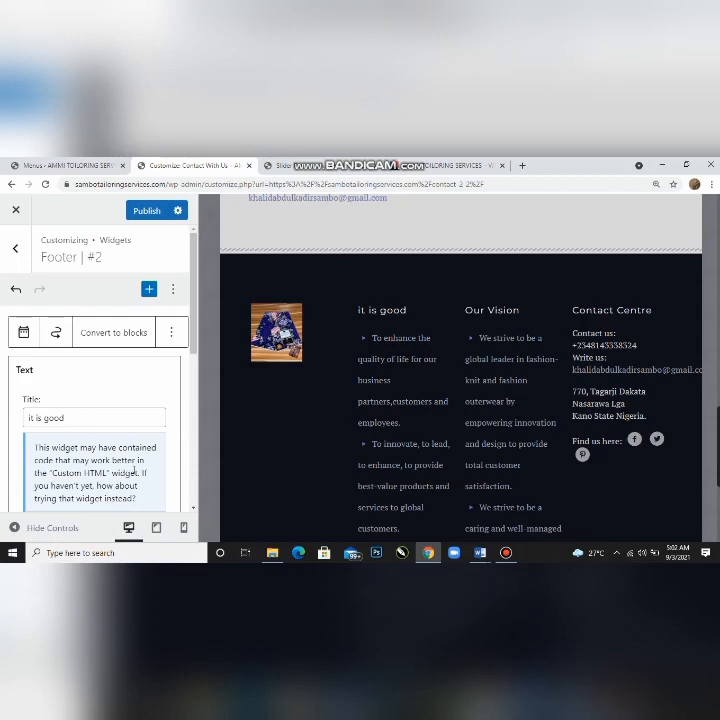
- Insert "but when time" before "To enhance the quality of life" in the Footer | #2 widget's content and publish the changes
scroll(92, 475, "down", 1)
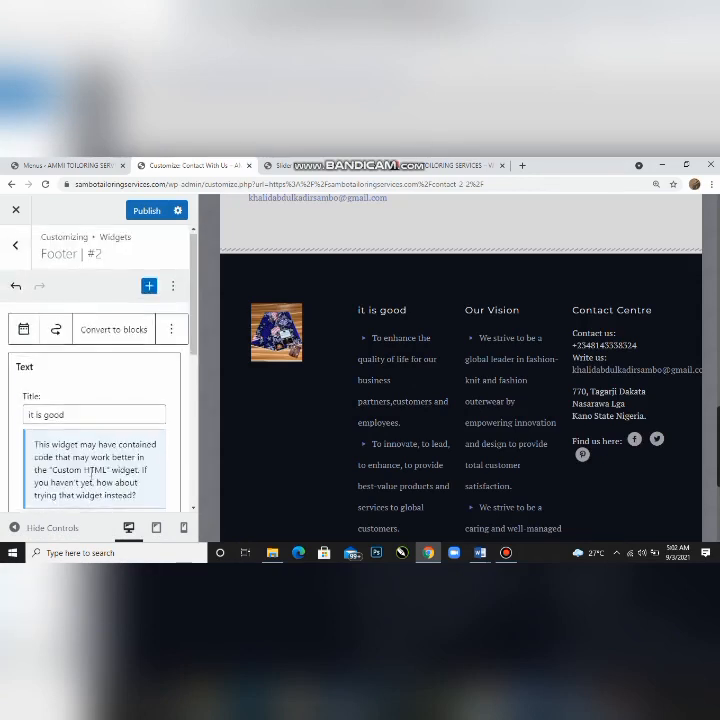
scroll(91, 472, "down", 3)
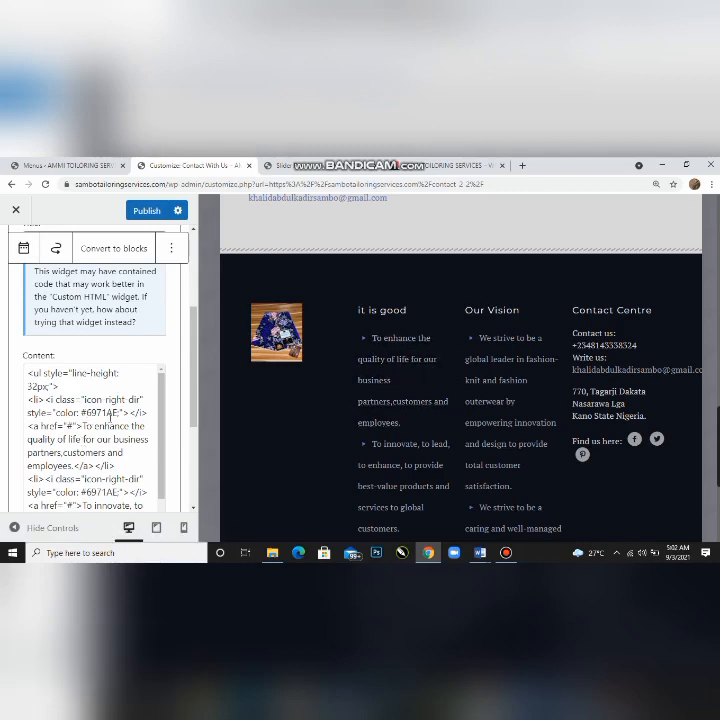
left_click(82, 426)
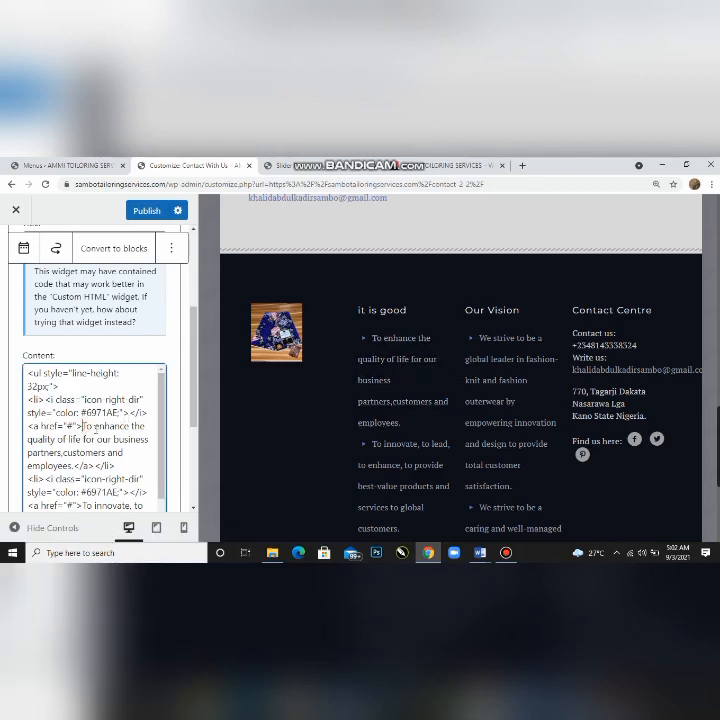
type("but")
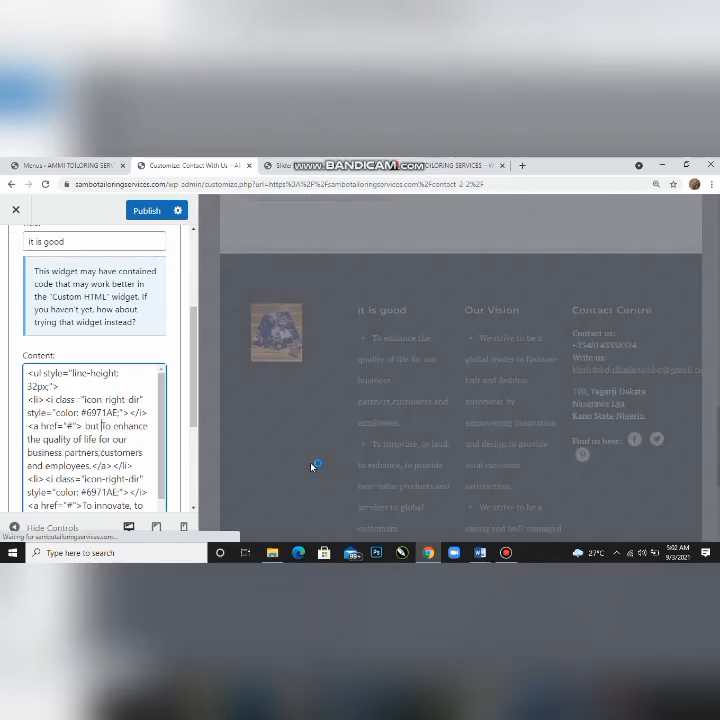
type(" w")
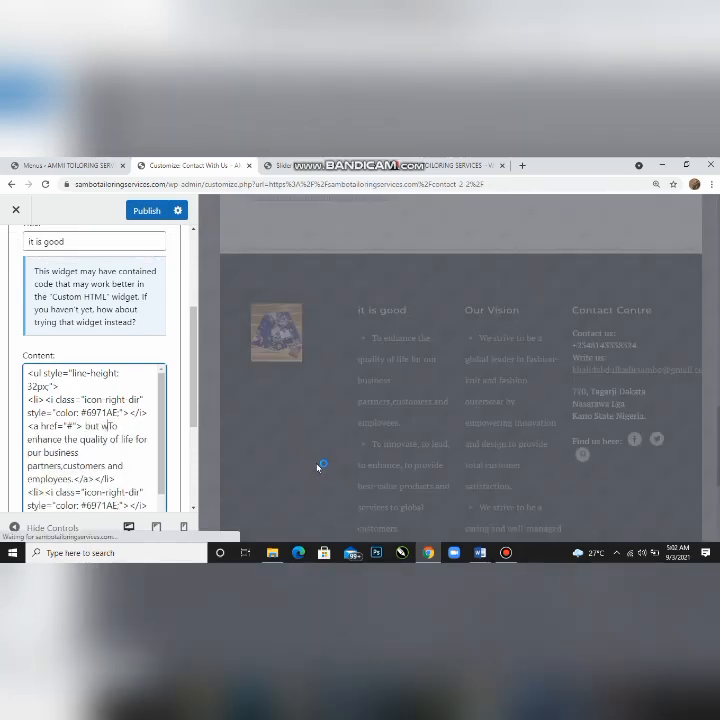
type("hen time")
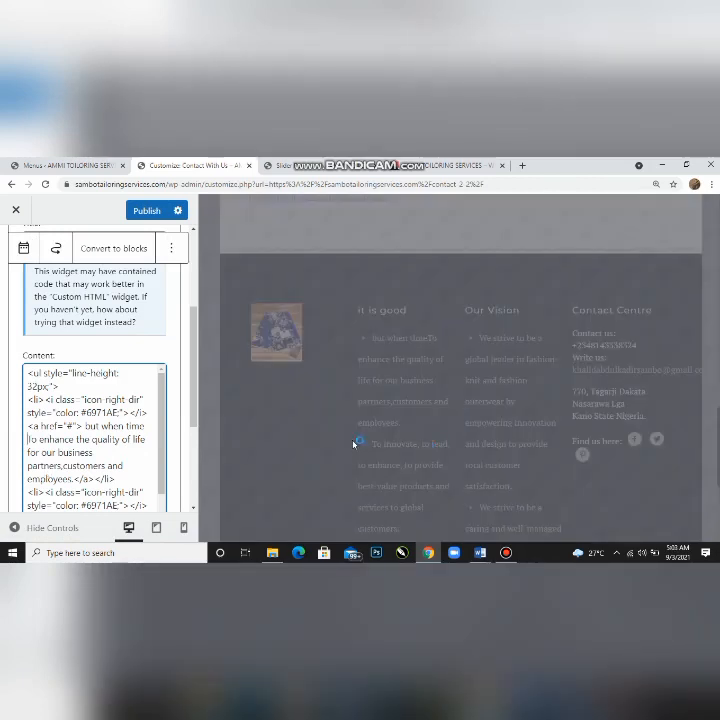
scroll(350, 404, "down", 5)
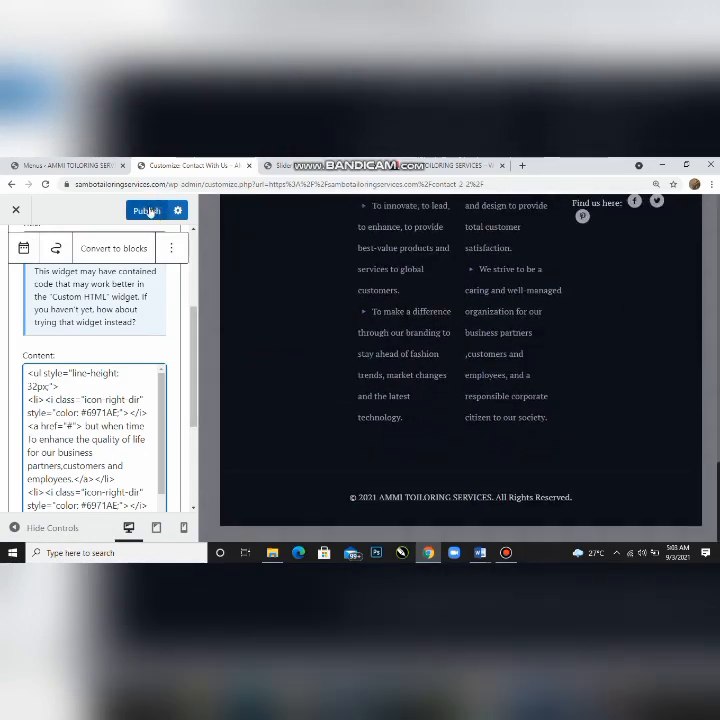
left_click(147, 210)
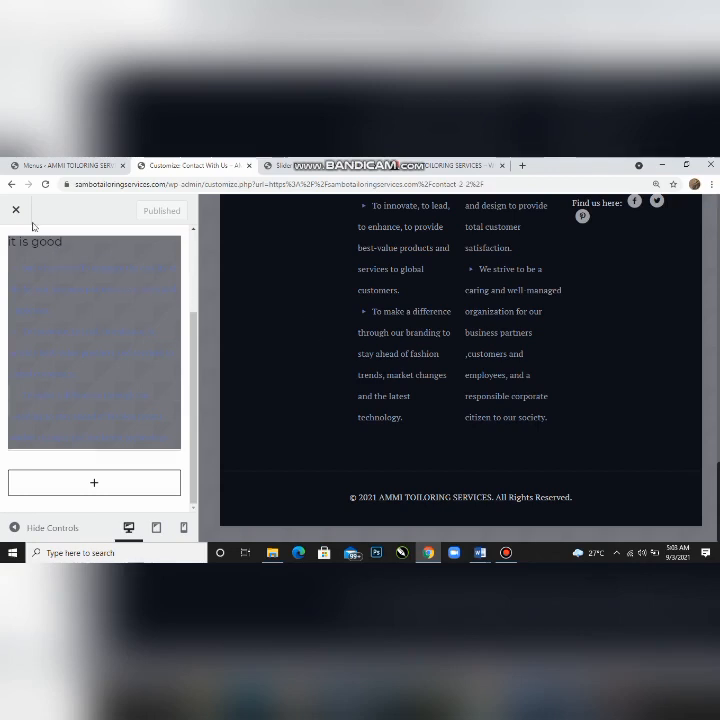
- Open the "Our Vision" text widget in Footer | #3 and look through its title and content
scroll(45, 240, "up", 2)
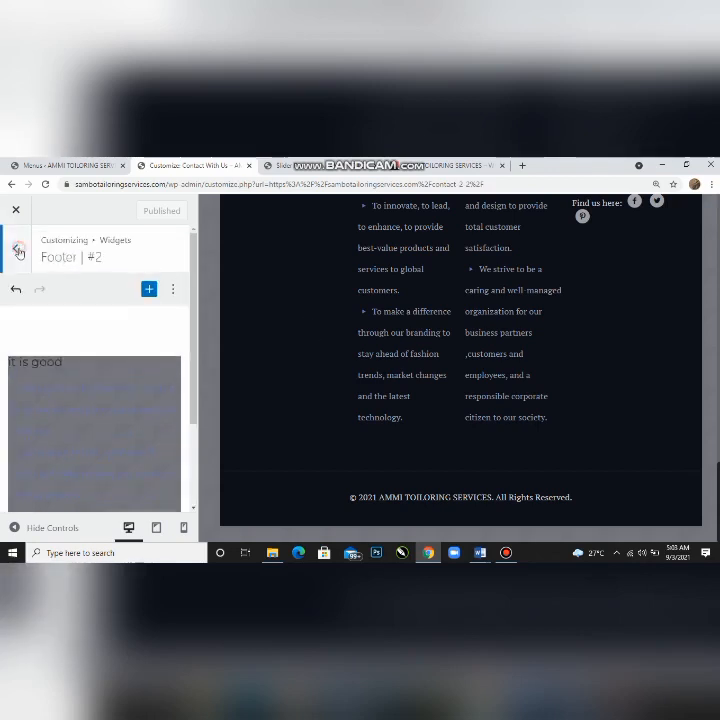
left_click(15, 248)
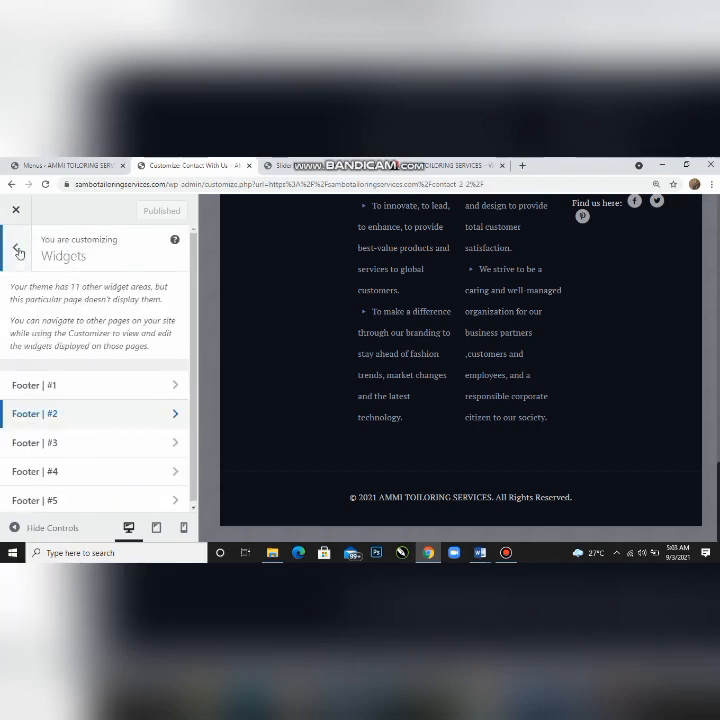
left_click(73, 441)
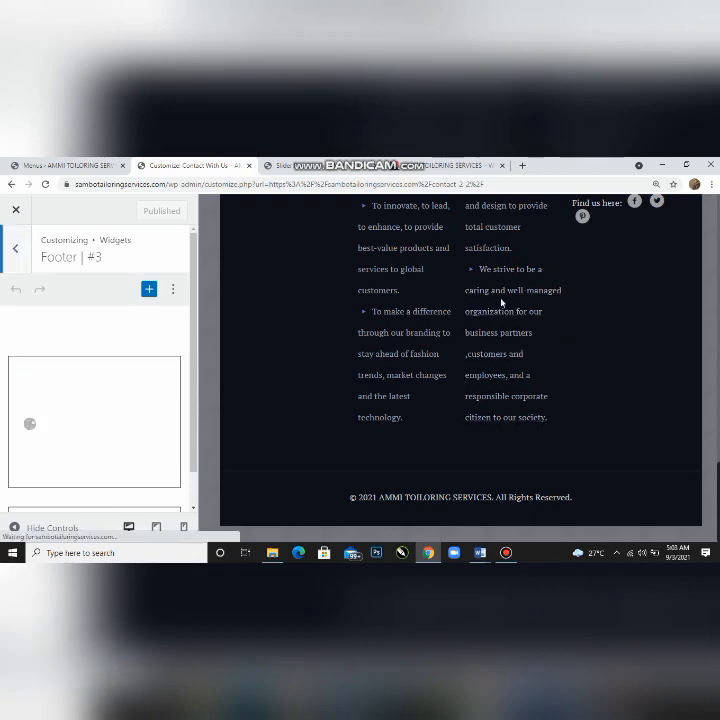
scroll(502, 302, "up", 2)
scroll(502, 302, "up", 5)
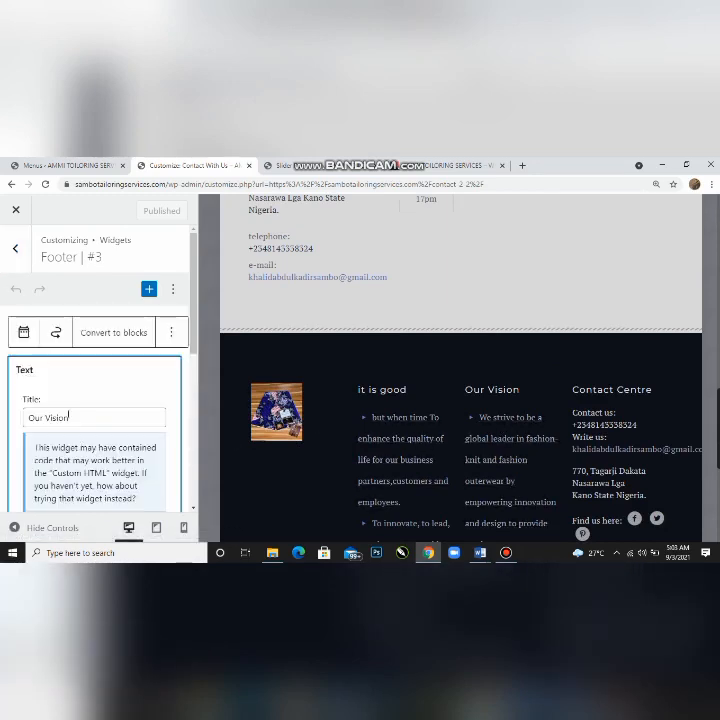
scroll(80, 445, "down", 3)
scroll(82, 440, "down", 2)
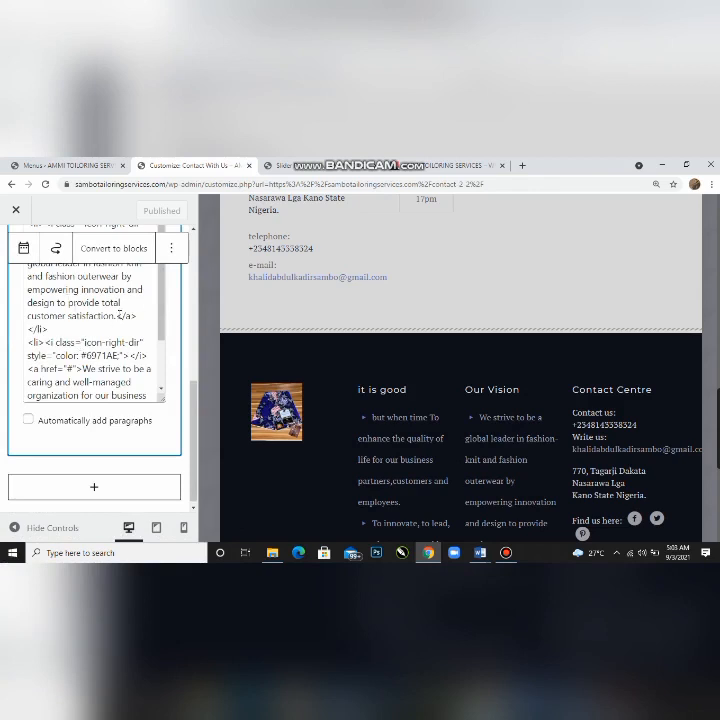
scroll(82, 301, "up", 5)
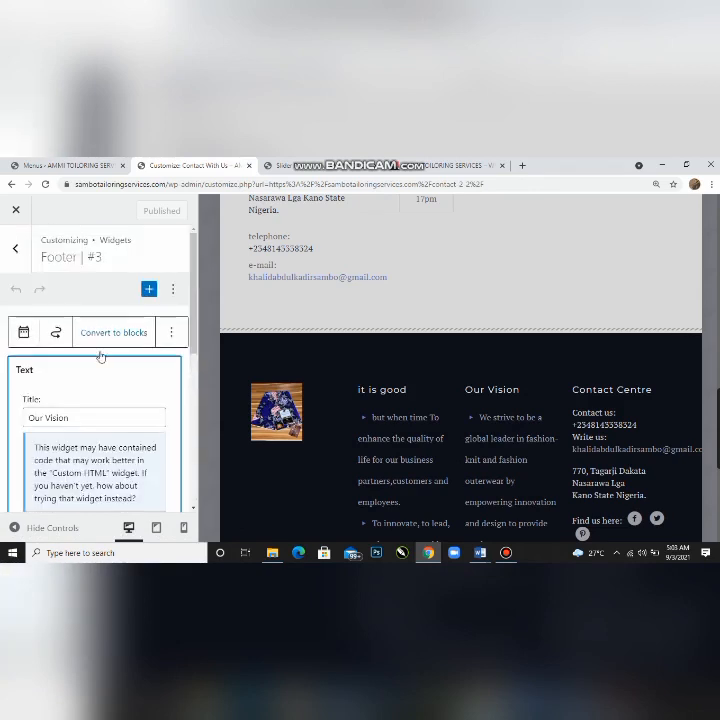
- Open the "Contact Centre" text widget in Footer | #4 and examine the contact details and mailto link in its content
left_click(17, 257)
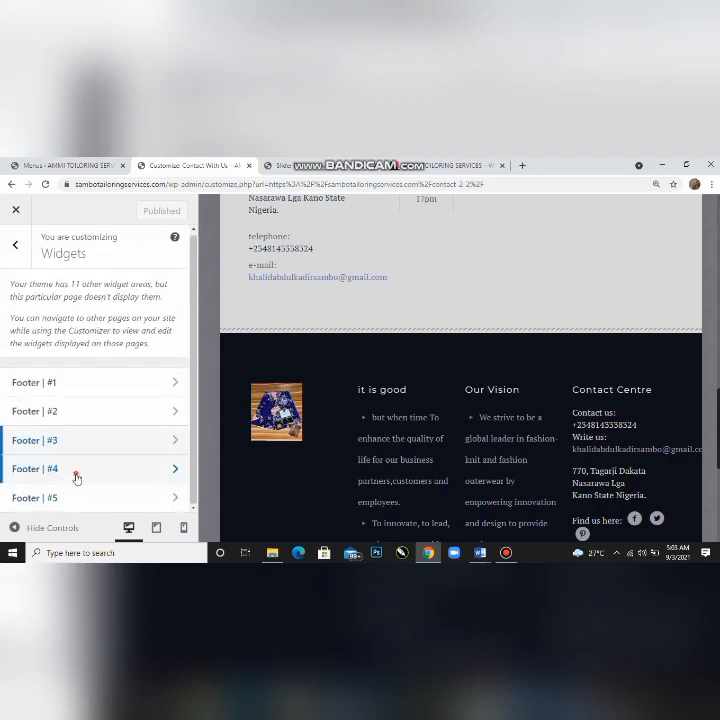
left_click(70, 470)
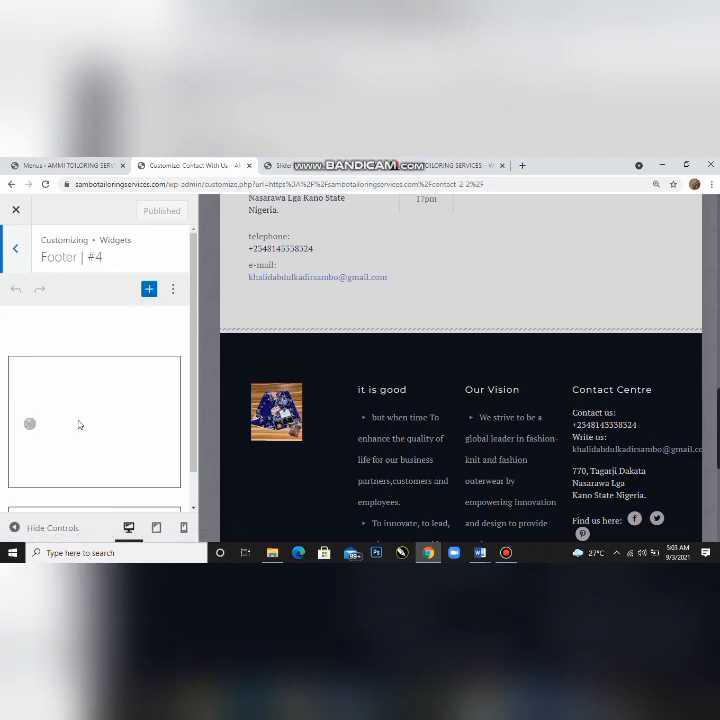
left_click(71, 415)
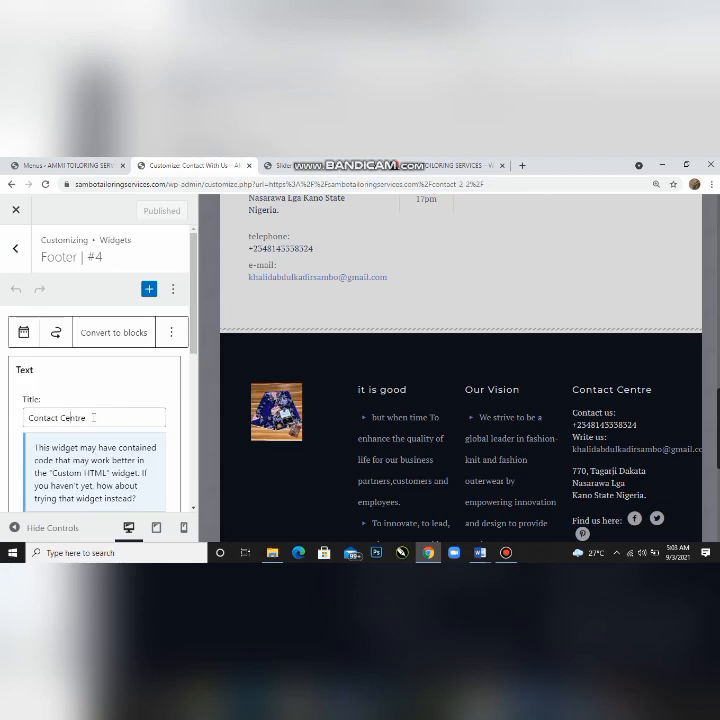
scroll(96, 455, "down", 5)
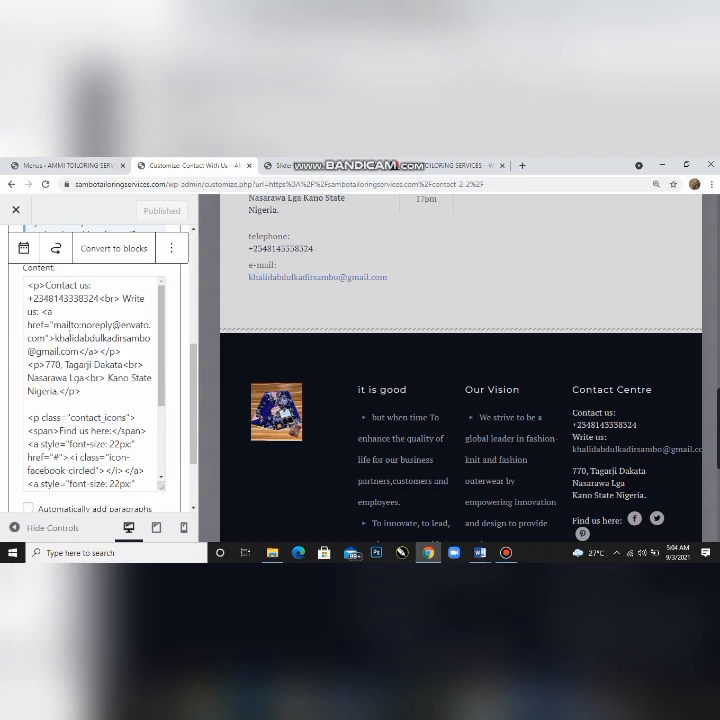
left_click(52, 318)
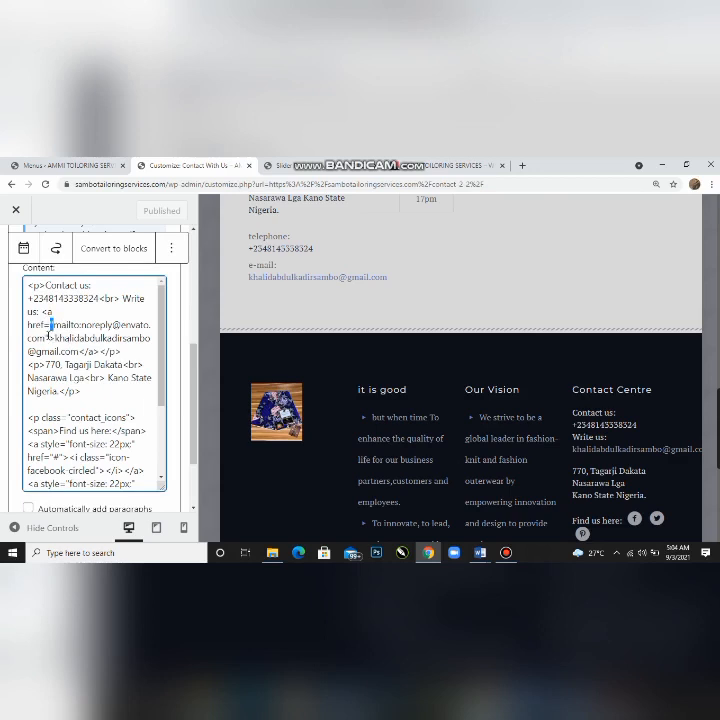
type("\"")
mouse_move(55, 325)
left_mouse_down()
mouse_move(62, 323)
mouse_move(47, 340)
left_mouse_up()
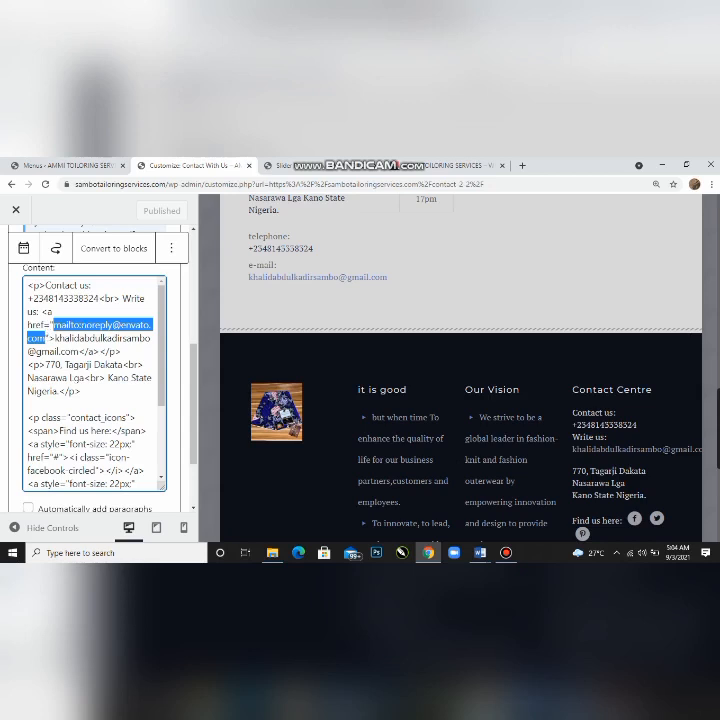
left_click(97, 325)
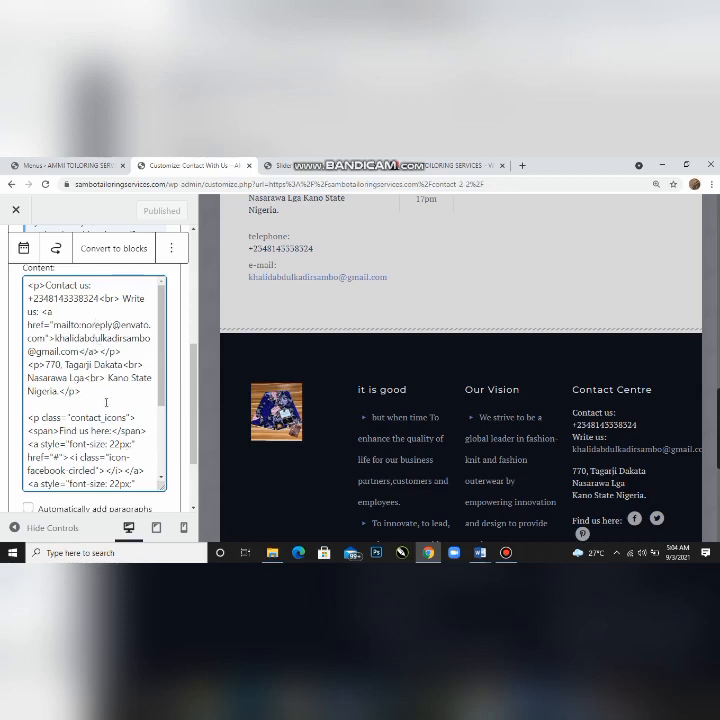
scroll(101, 393, "down", 3)
scroll(101, 393, "up", 3)
scroll(95, 265, "up", 5)
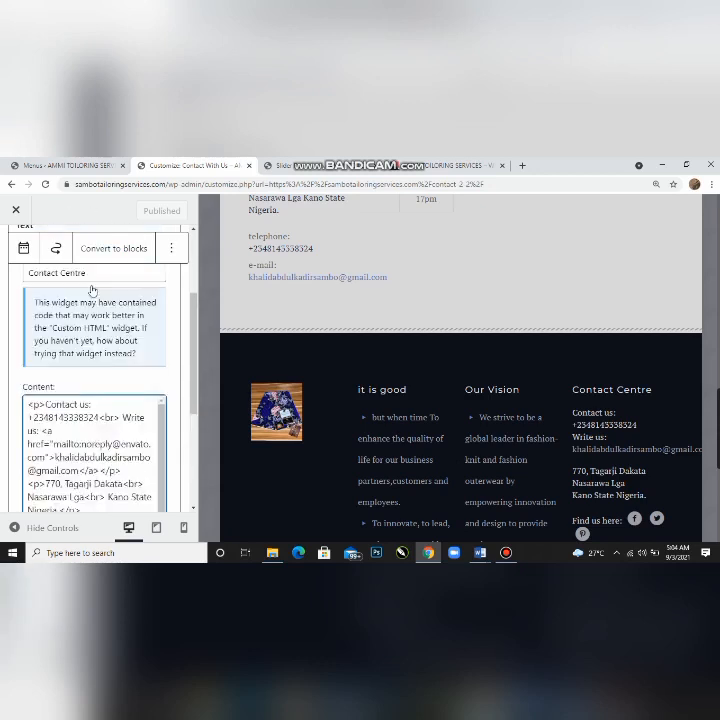
- Return to the widget areas and review the contact section and all footer columns in the page preview at a smaller zoom
left_click(15, 247)
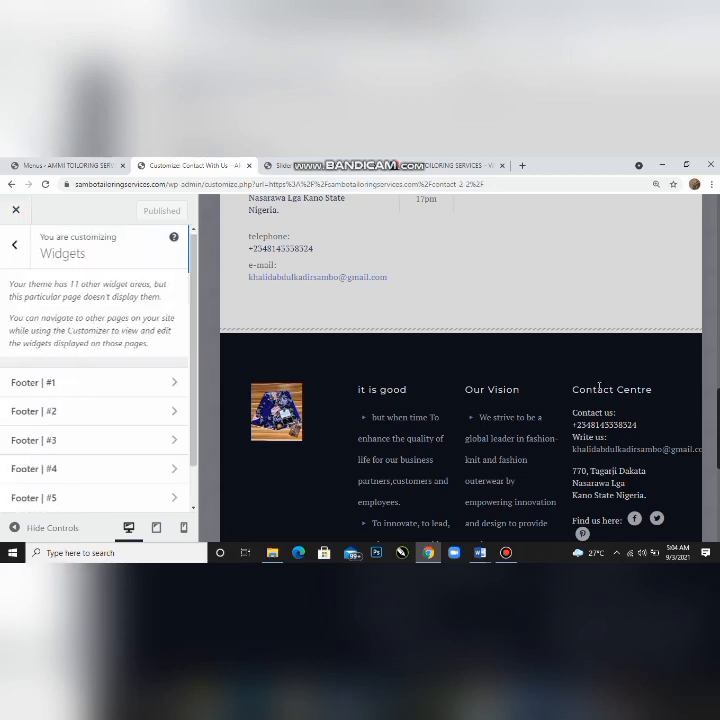
scroll(586, 458, "down", 5)
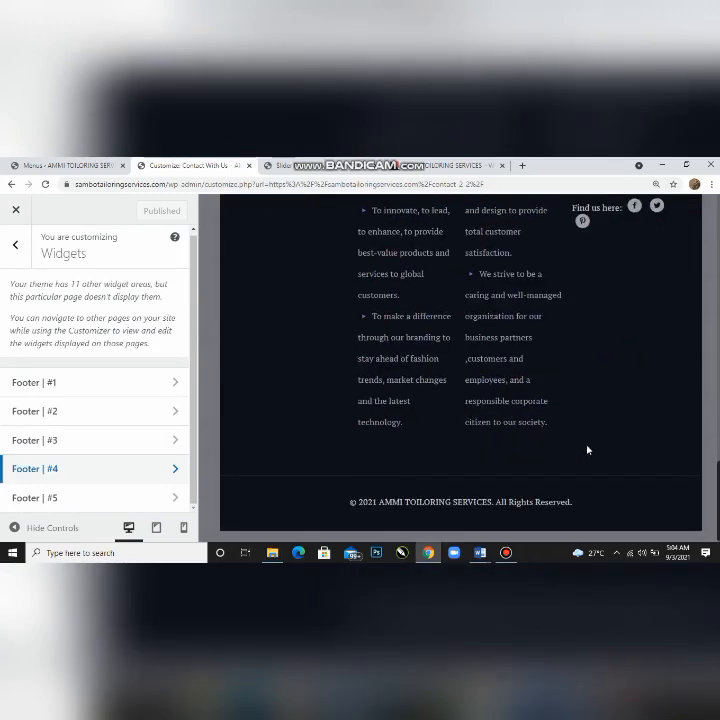
scroll(598, 454, "up", 3)
scroll(598, 456, "up", 3)
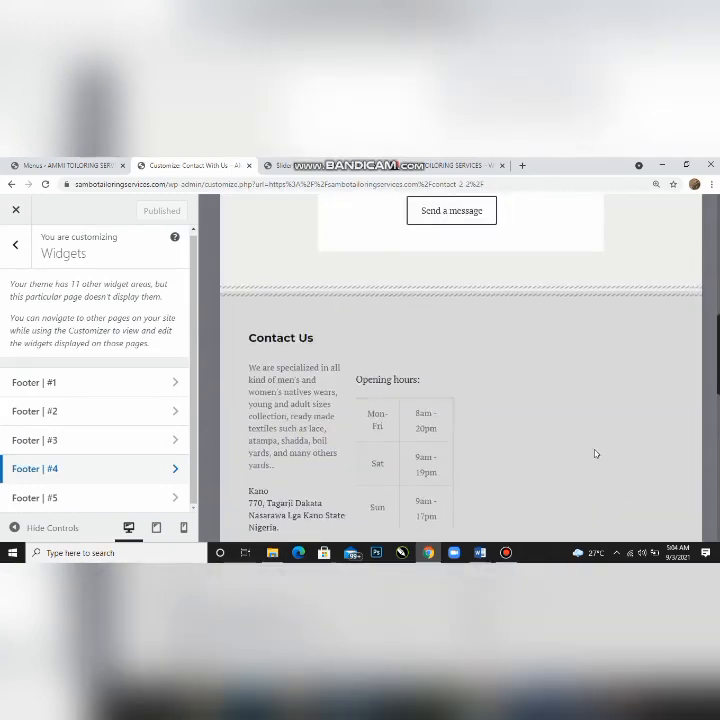
scroll(595, 454, "down", 6)
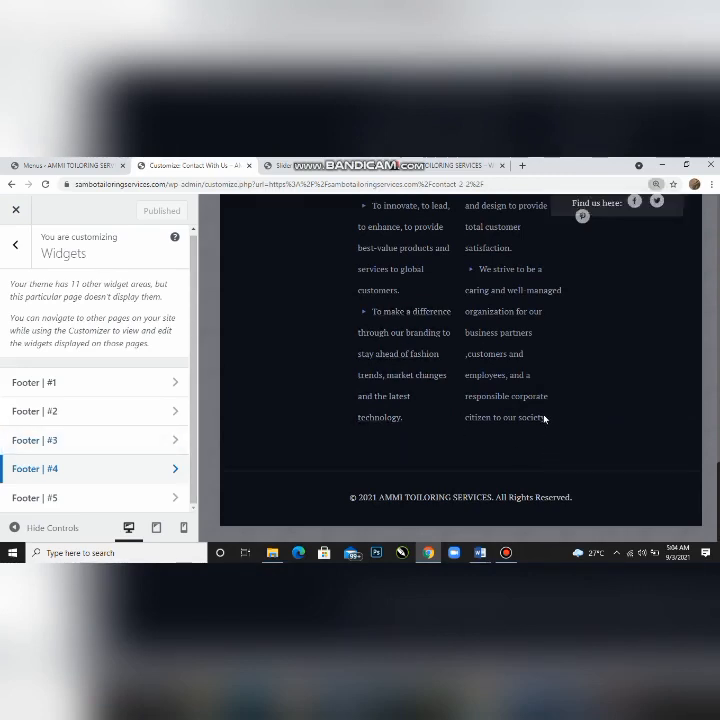
key("ctrl+minus")
key("ctrl+minus")
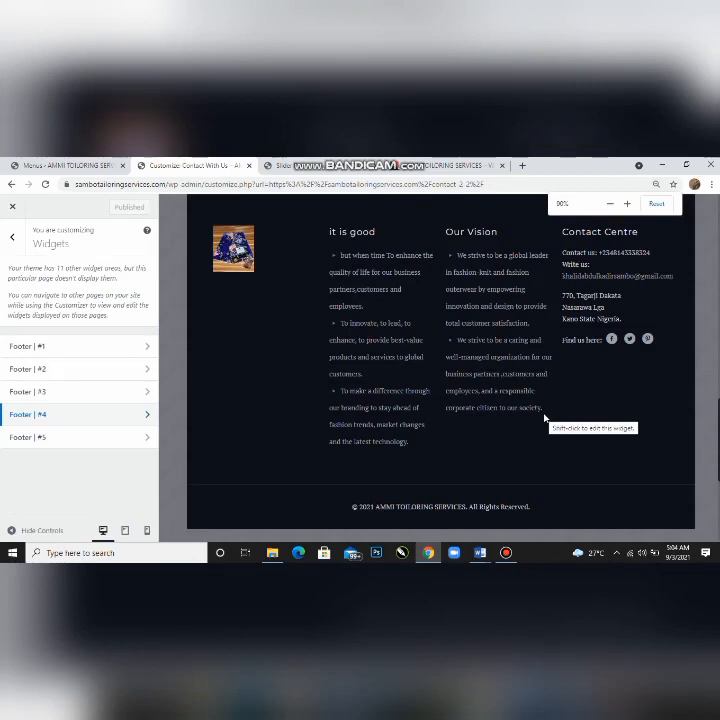
key("ctrl+minus")
key("ctrl+minus")
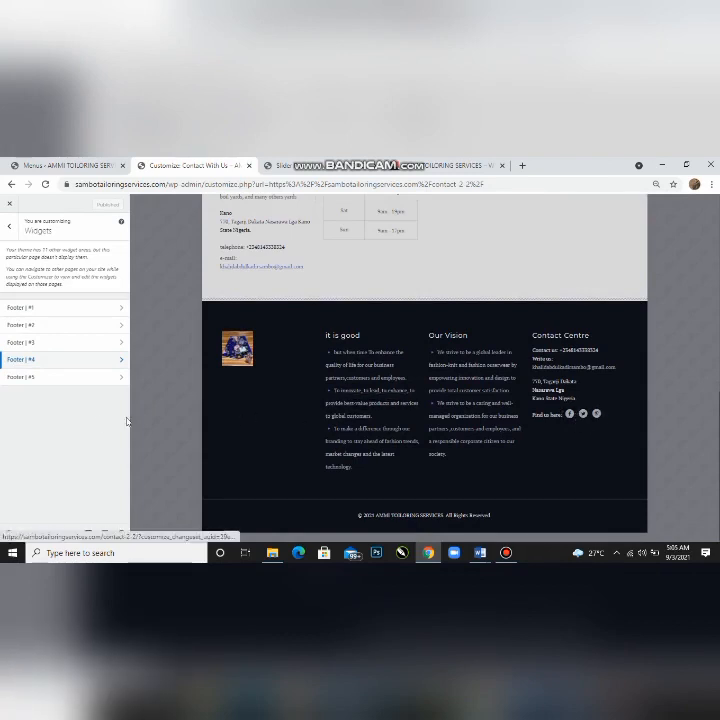
- Open the Contact Centre text widget in Footer | #4 and examine its contact details and social icon links alongside the footer preview
left_click(54, 364)
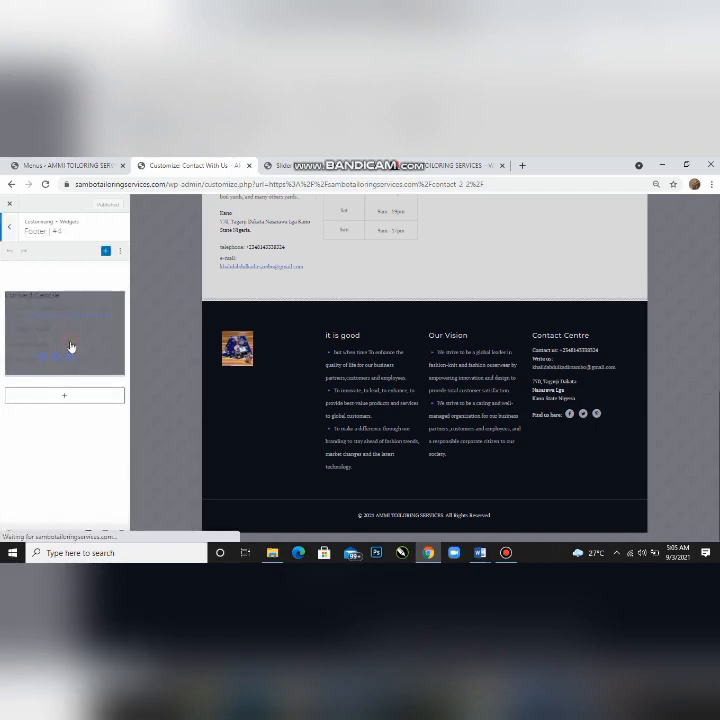
scroll(53, 436, "down", 3)
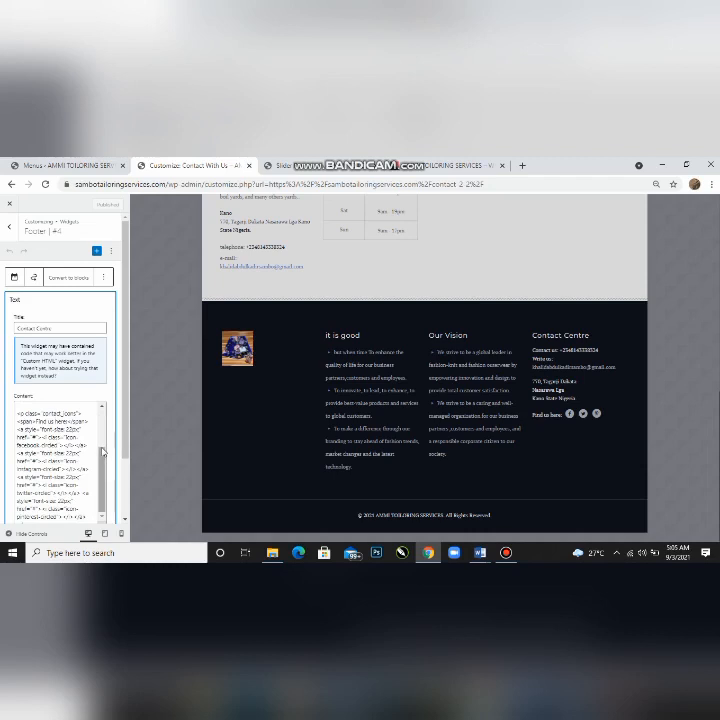
key("ctrl+0")
key("ctrl+plus")
key("ctrl+plus")
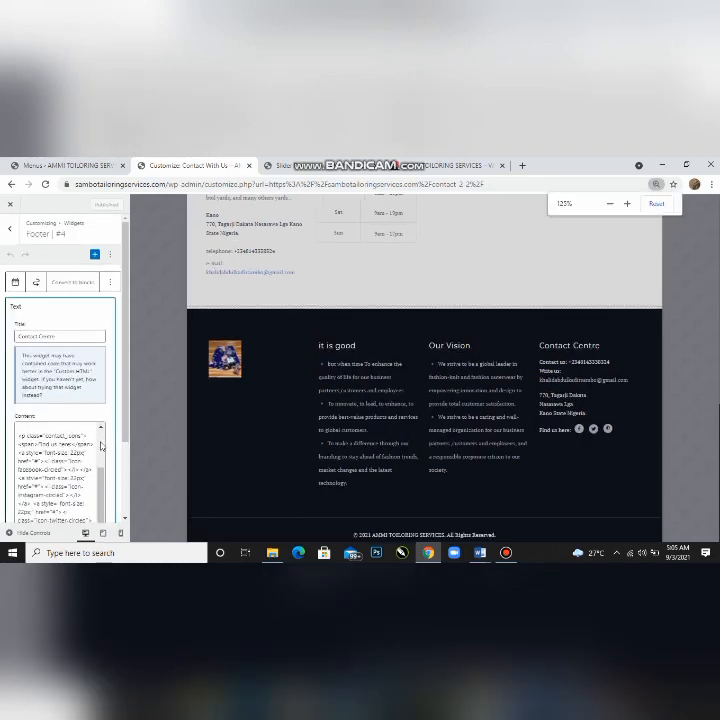
key("ctrl+plus")
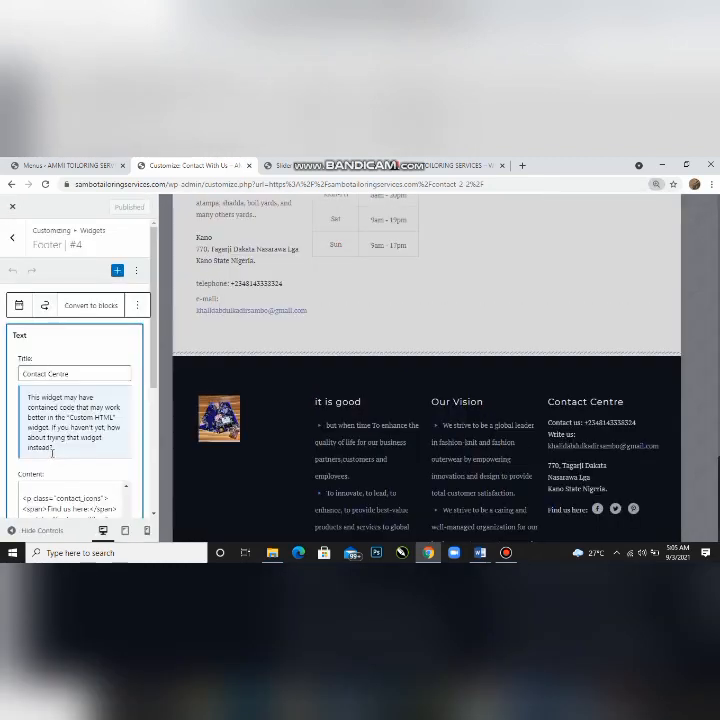
key("ctrl+plus")
scroll(52, 456, "down", 5)
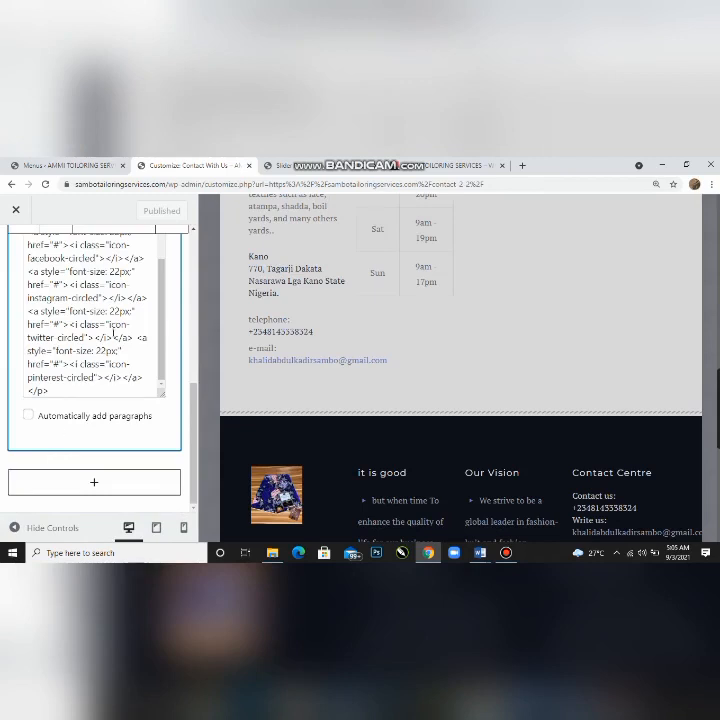
scroll(113, 337, "up", 3)
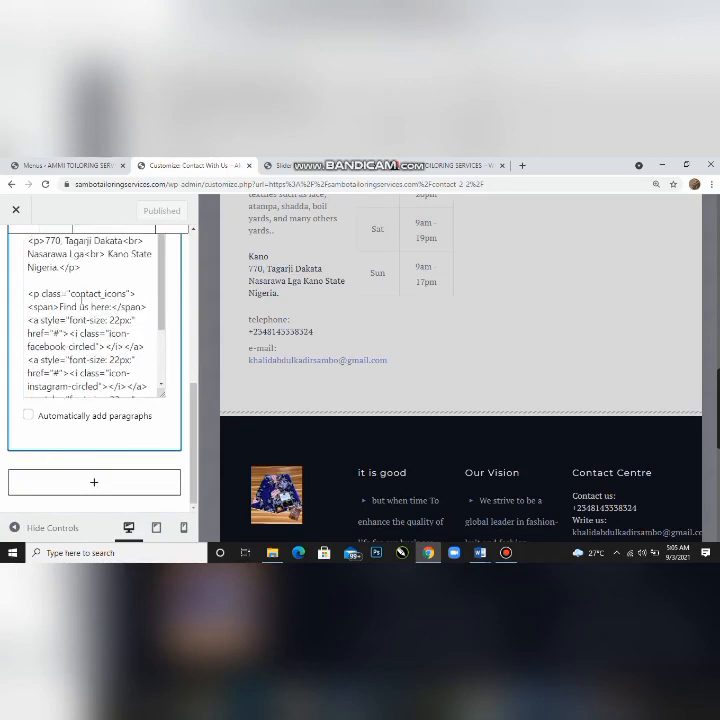
scroll(86, 322, "up", 2)
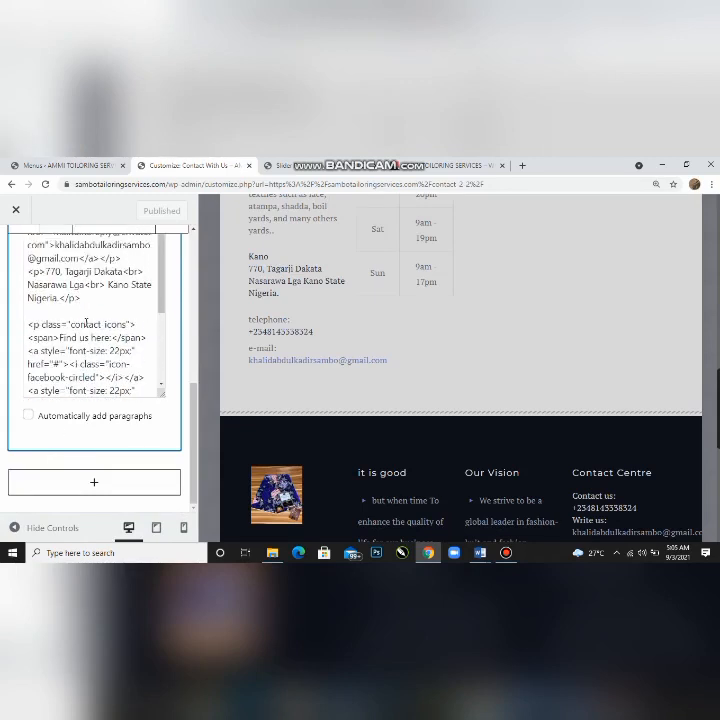
scroll(97, 291, "up", 2)
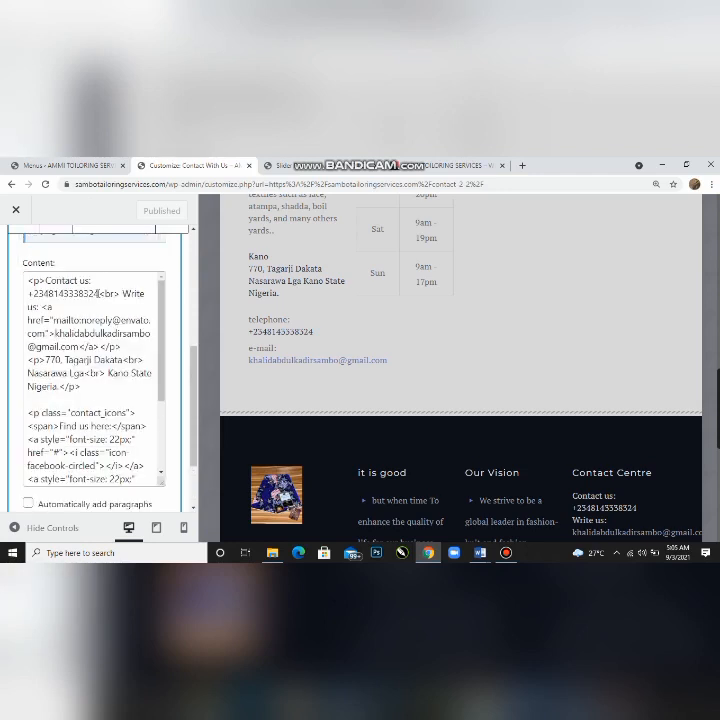
scroll(123, 382, "down", 3)
scroll(123, 382, "up", 3)
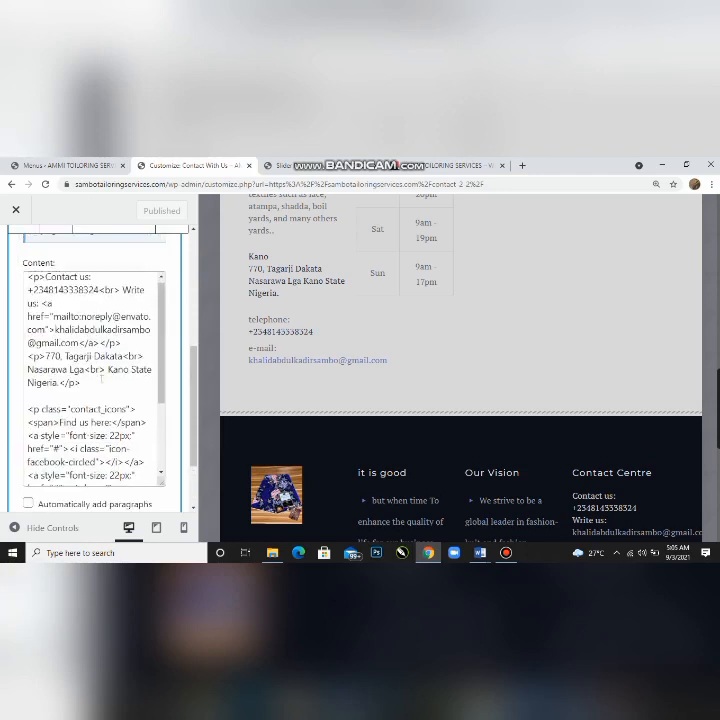
scroll(110, 380, "down", 4)
scroll(101, 376, "down", 1)
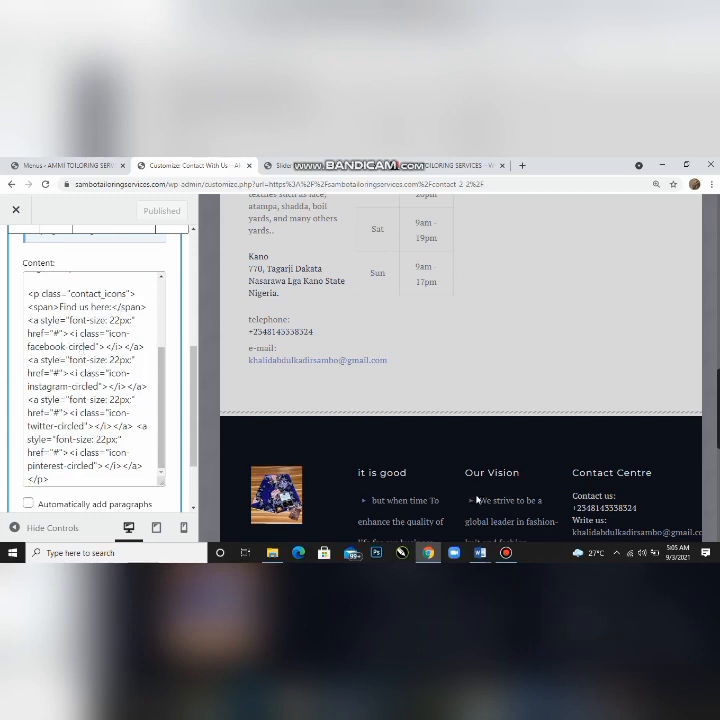
scroll(492, 500, "down", 3)
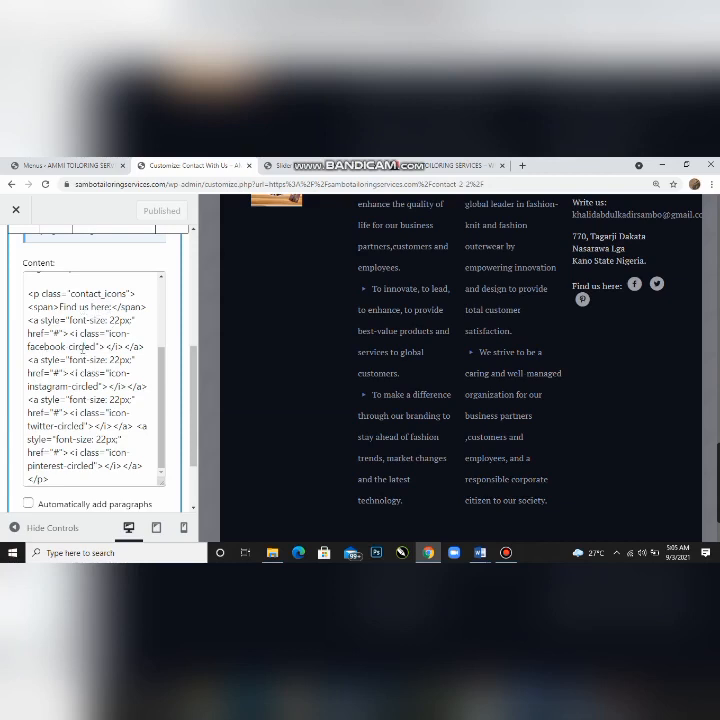
- Replace "facebook" with "instagram" in the first social link's icon class in the Contact Centre widget's content
double_click(57, 333)
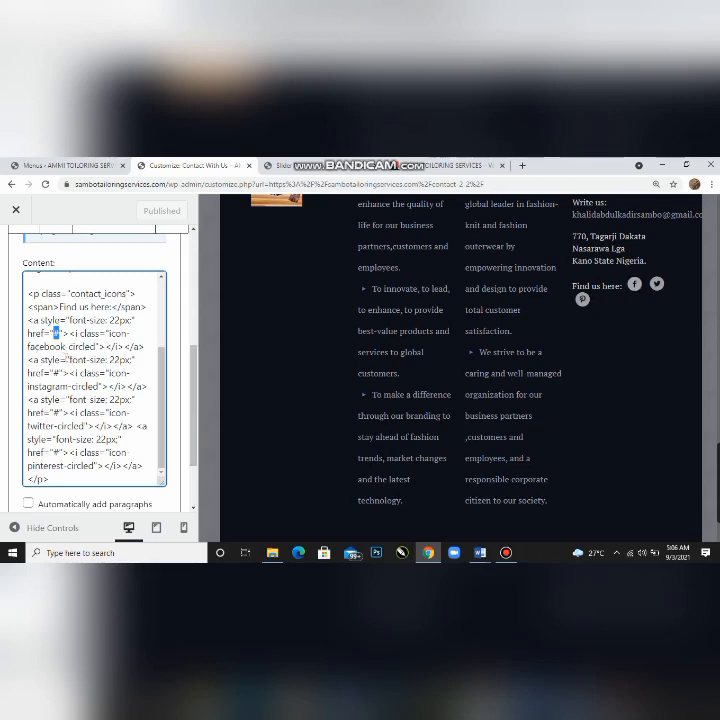
left_click_drag(66, 345, 27, 346)
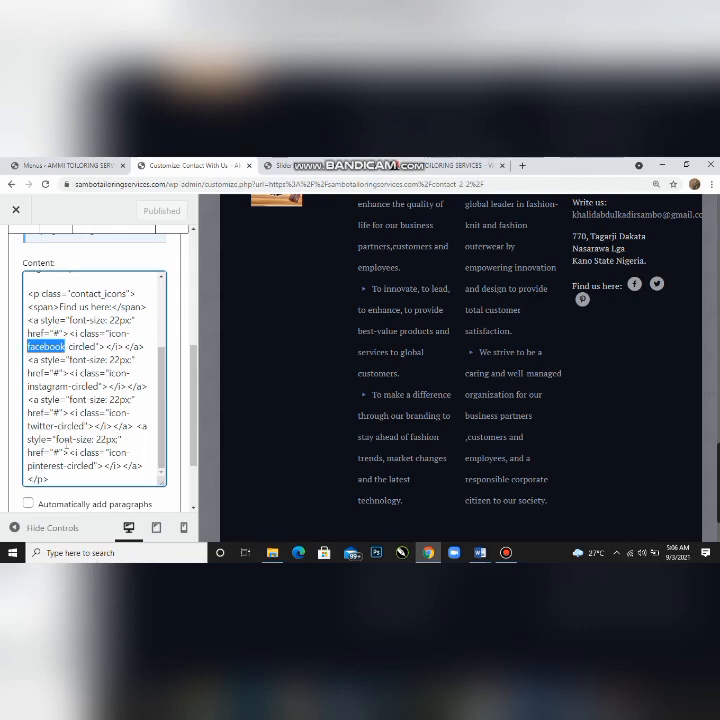
type("ins")
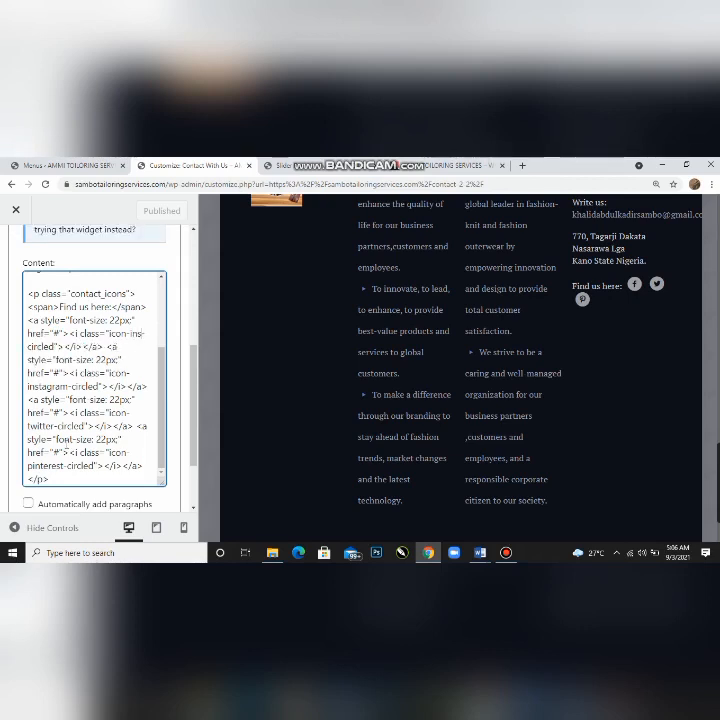
type("tag")
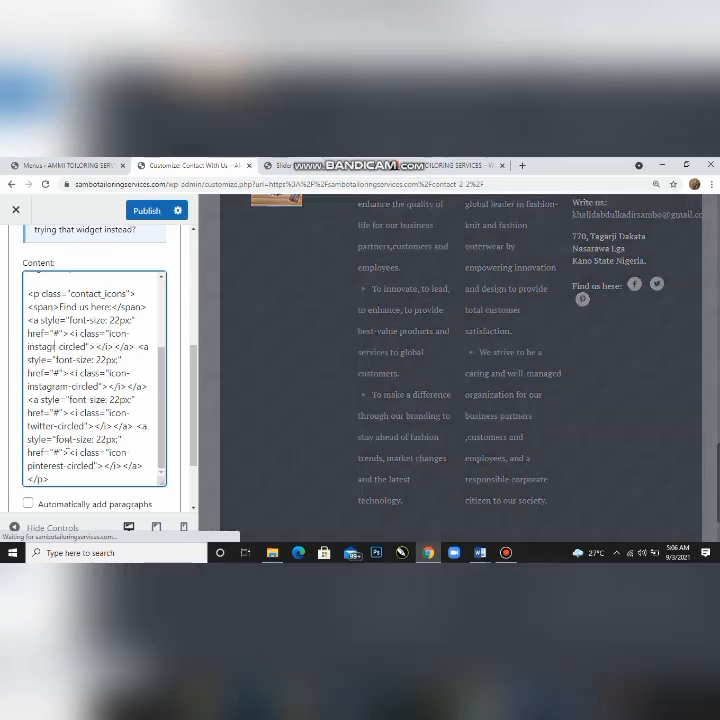
type("ram")
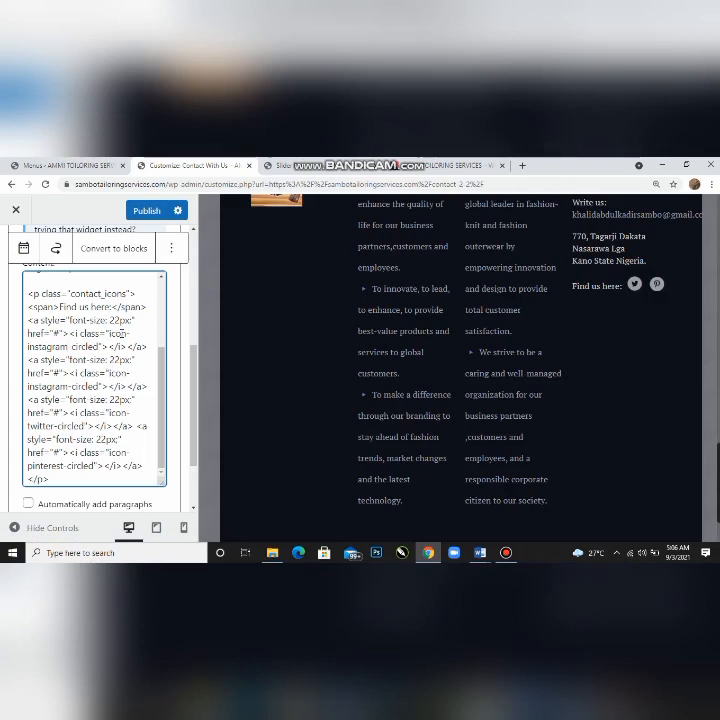
- Restore the first social link's icon class to icon-facebook-circled in the Contact Centre widget's content
left_click(67, 346)
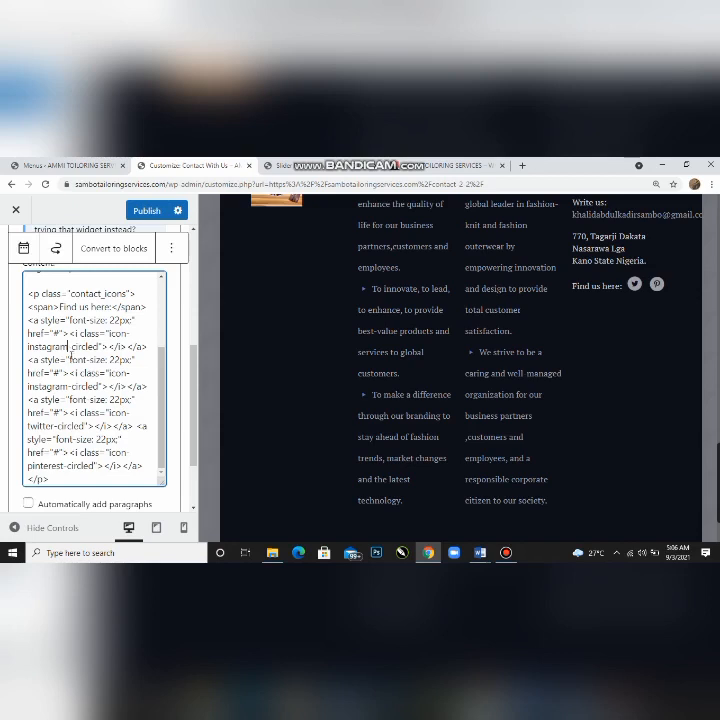
key("BackSpace")
key("BackSpace")
key("BackSpace")
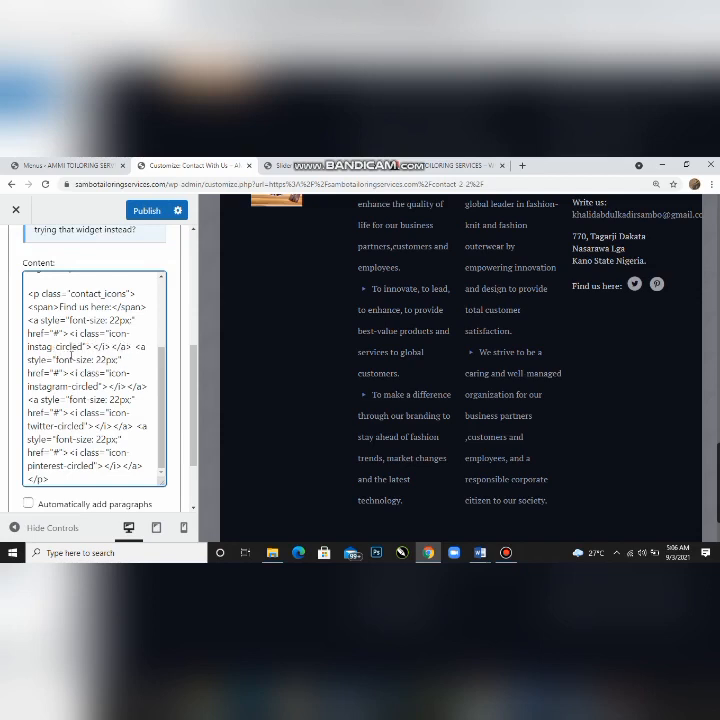
key("BackSpace")
key("BackSpace")
key("BackSpace")
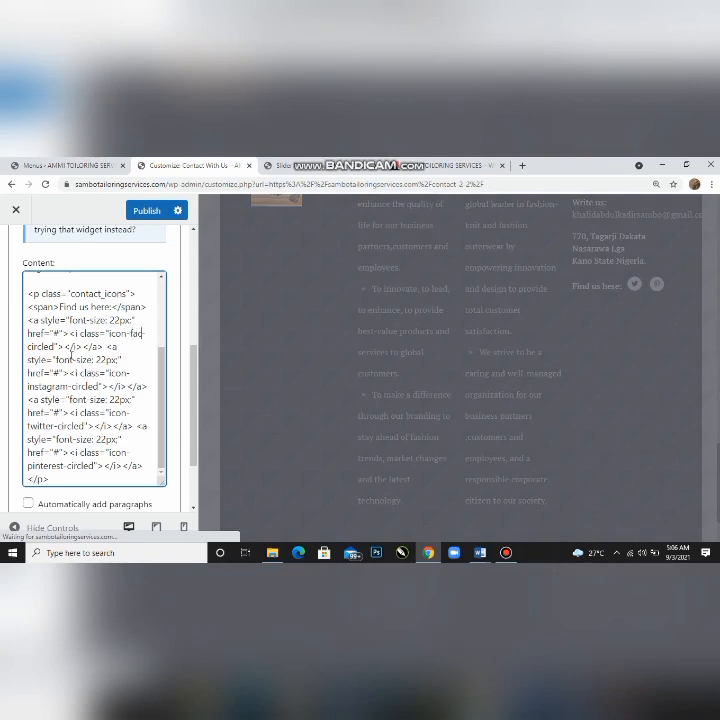
type("book")
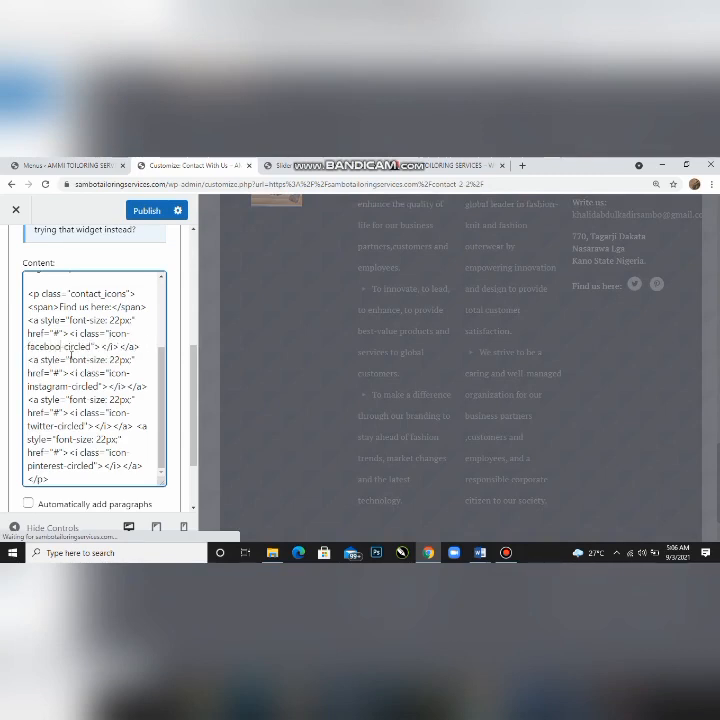
type("k")
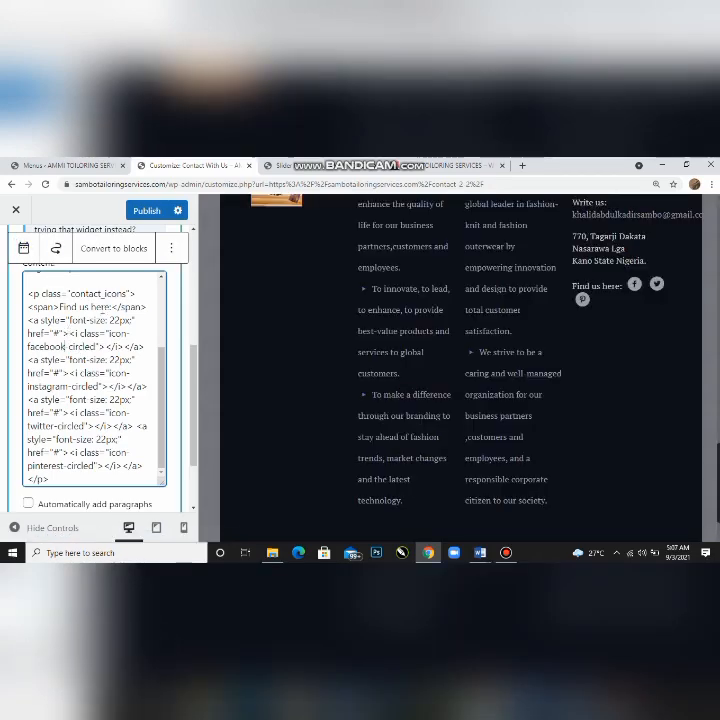
- Publish the Footer | #4 widget changes and look through the Contact With Us page preview from the footer up to the header
scroll(109, 347, "up", 3)
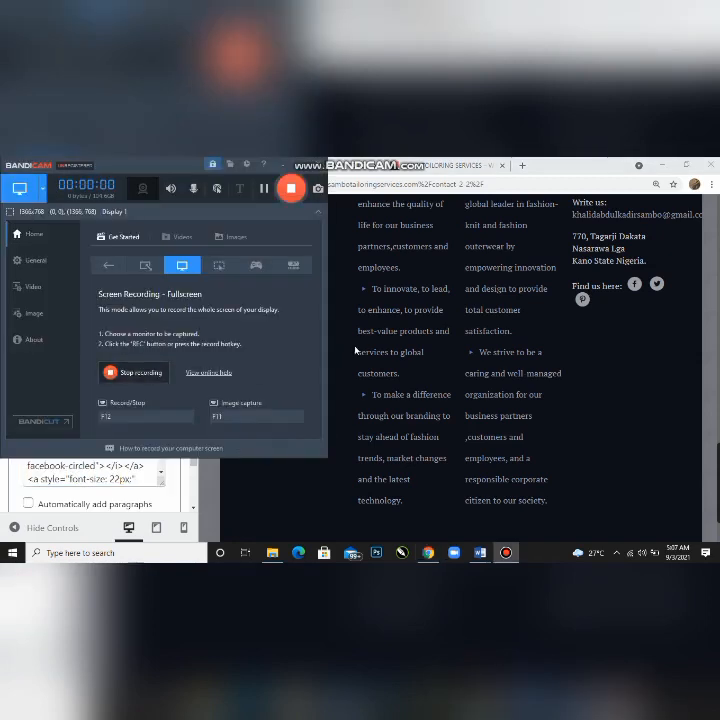
left_click(356, 343)
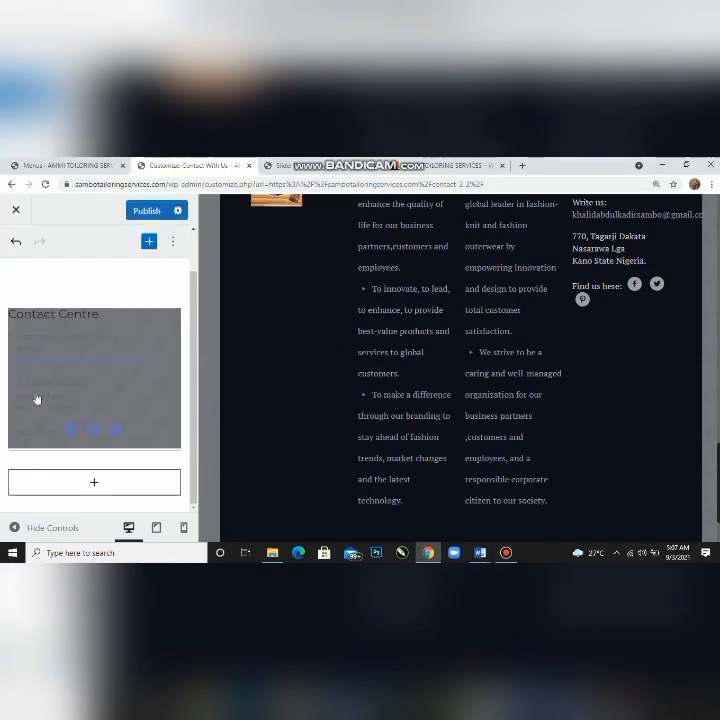
left_click(153, 212)
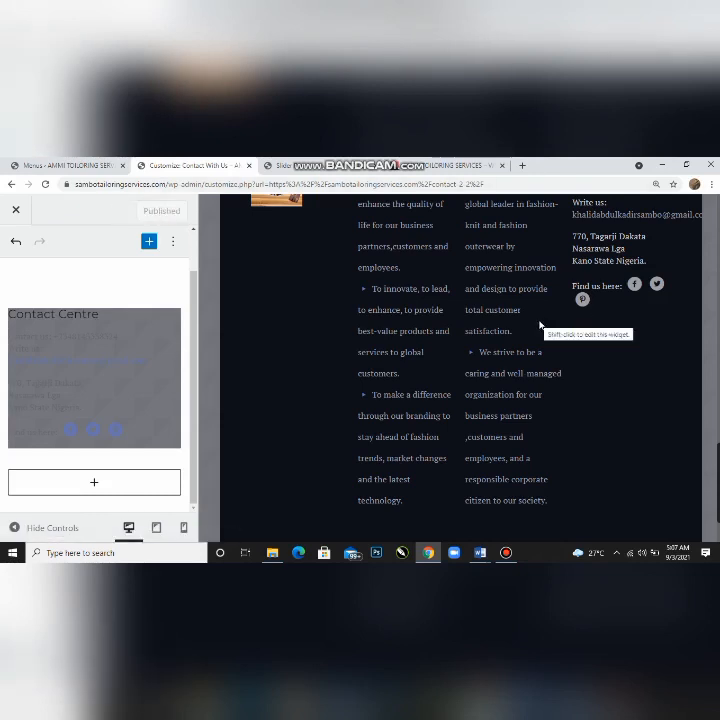
scroll(716, 407, "up", 7)
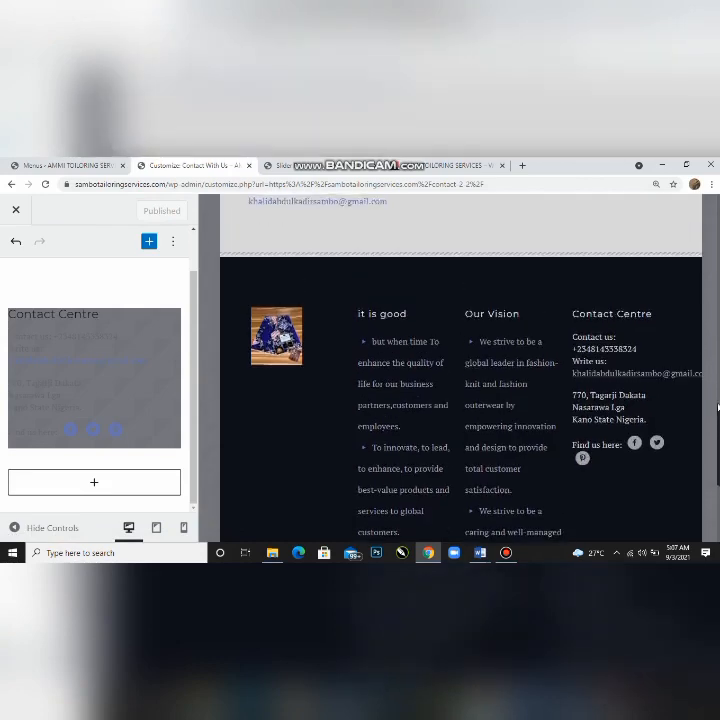
scroll(716, 407, "up", 10)
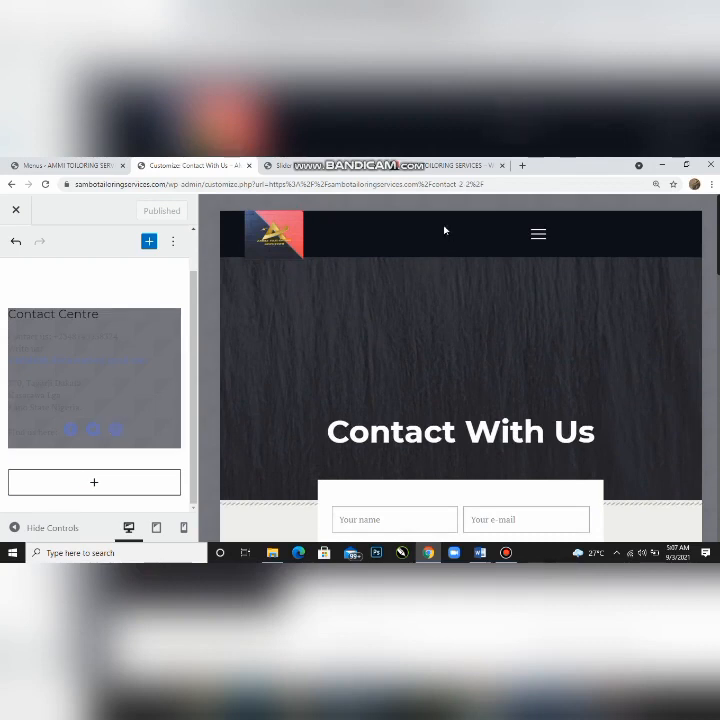
- Reload the live tailoring website and review the footer's image, text columns, contact details, social icons and copyright line
left_click(440, 165)
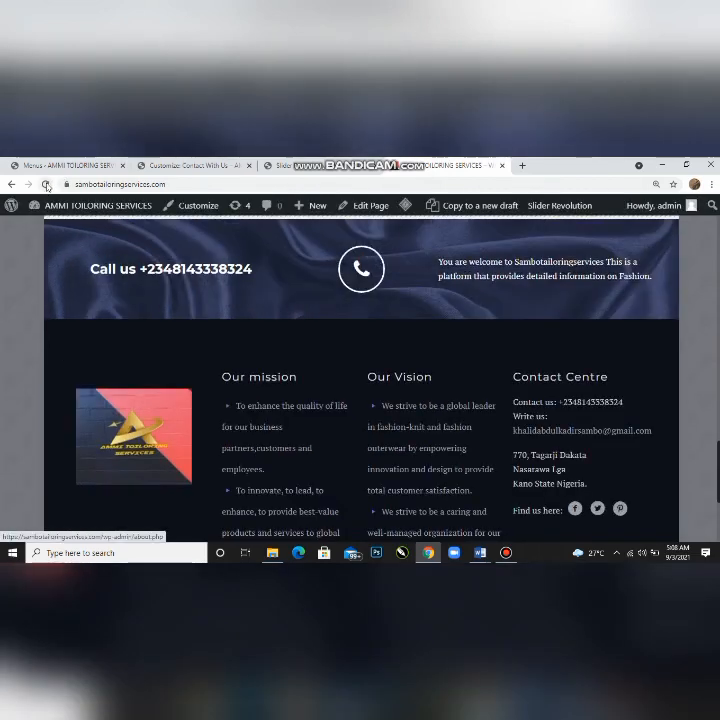
left_click(46, 185)
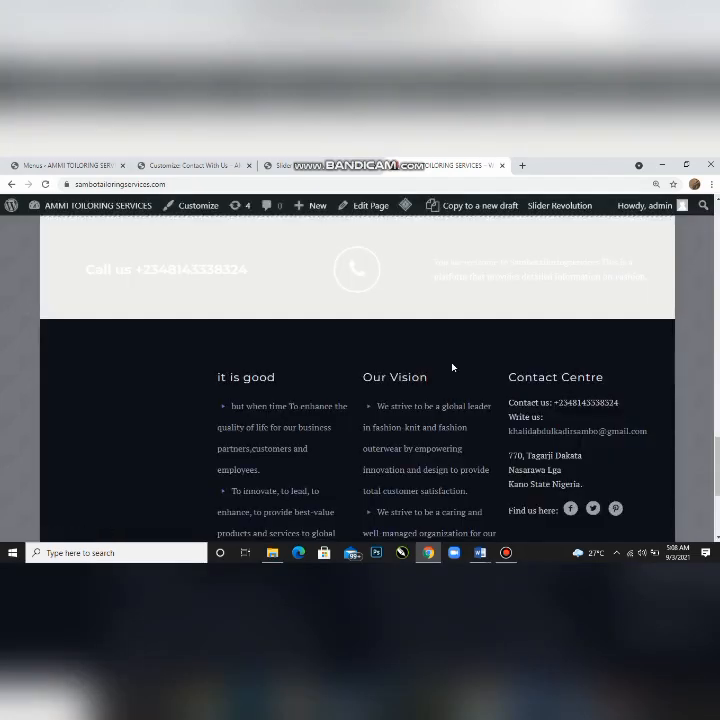
scroll(452, 369, "down", 4)
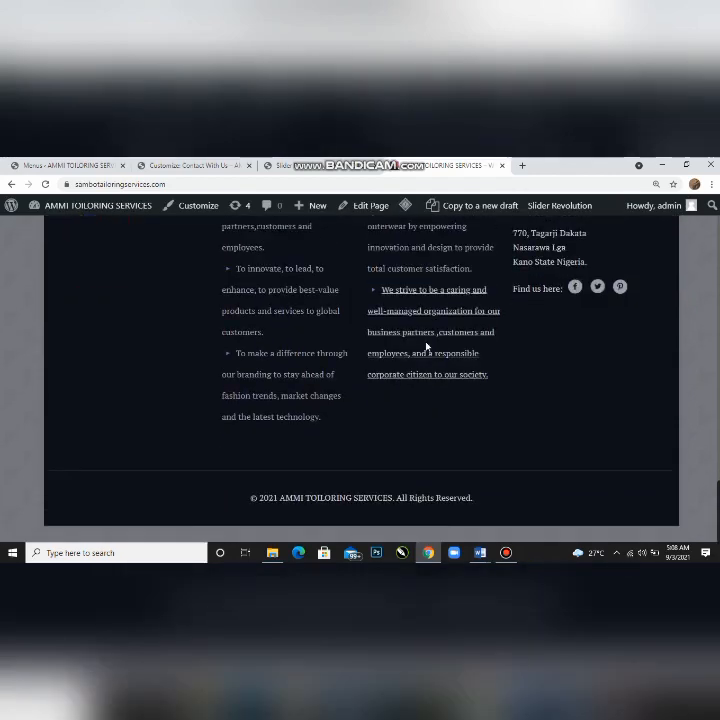
scroll(427, 348, "up", 2)
scroll(274, 345, "up", 2)
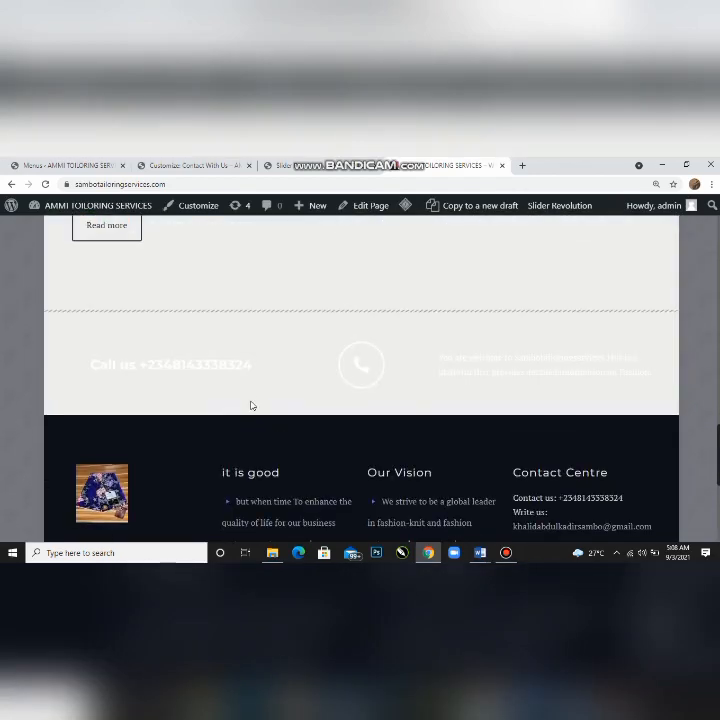
scroll(129, 374, "down", 2)
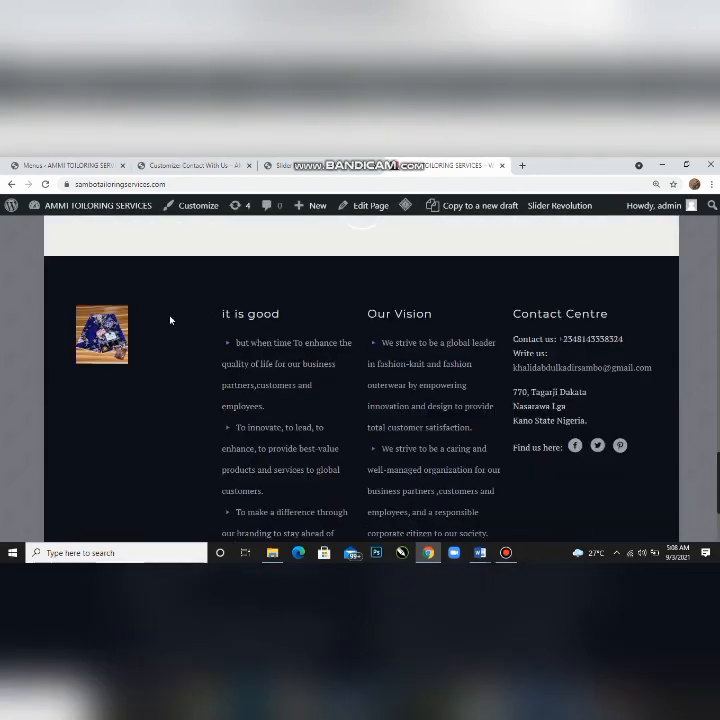
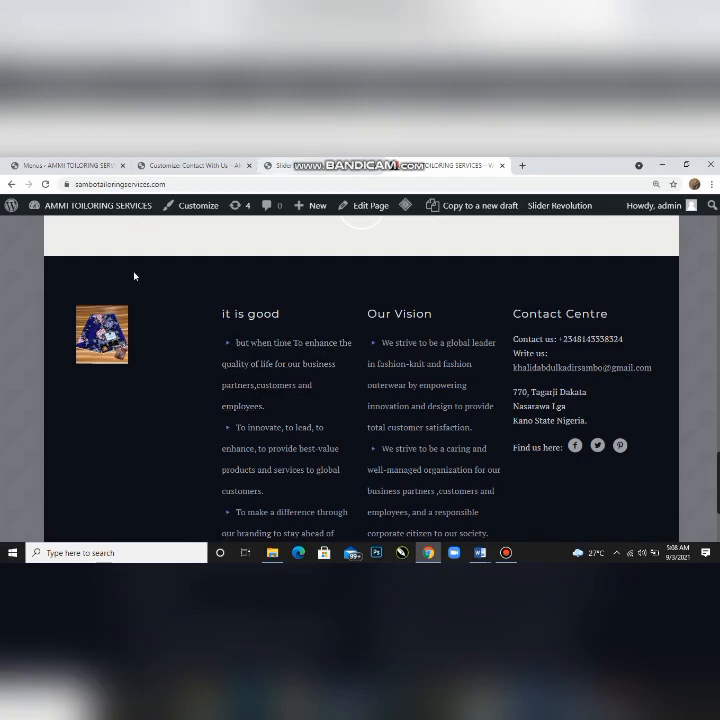
scroll(350, 321, "down", 2)
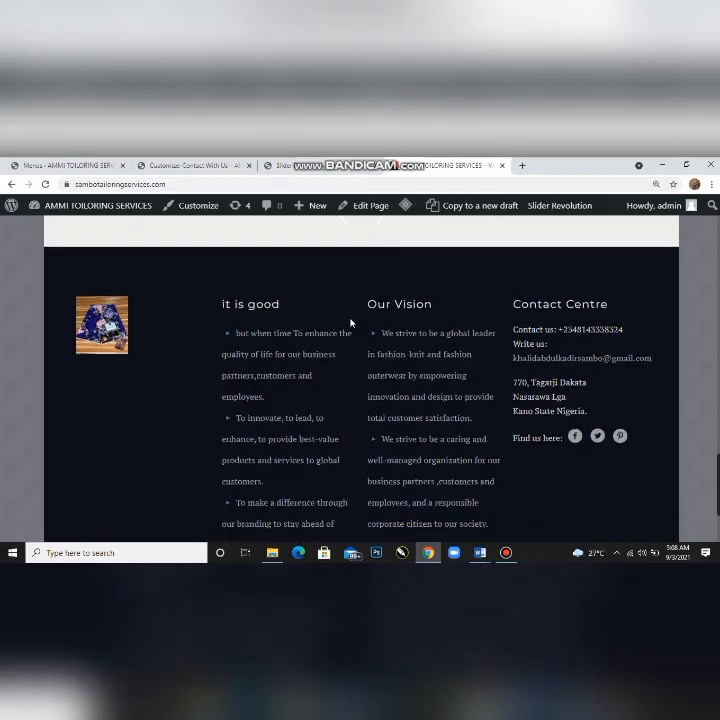
scroll(296, 459, "down", 2)
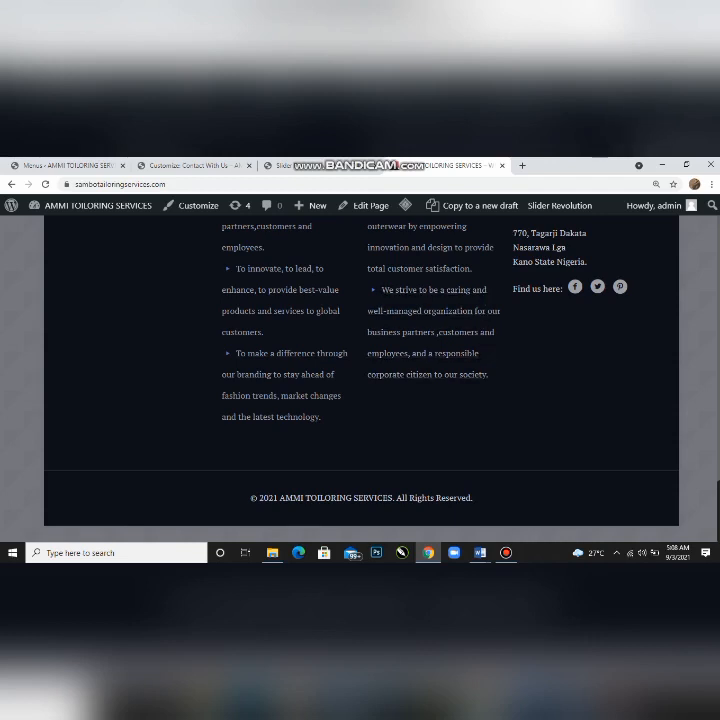
left_click(507, 556)
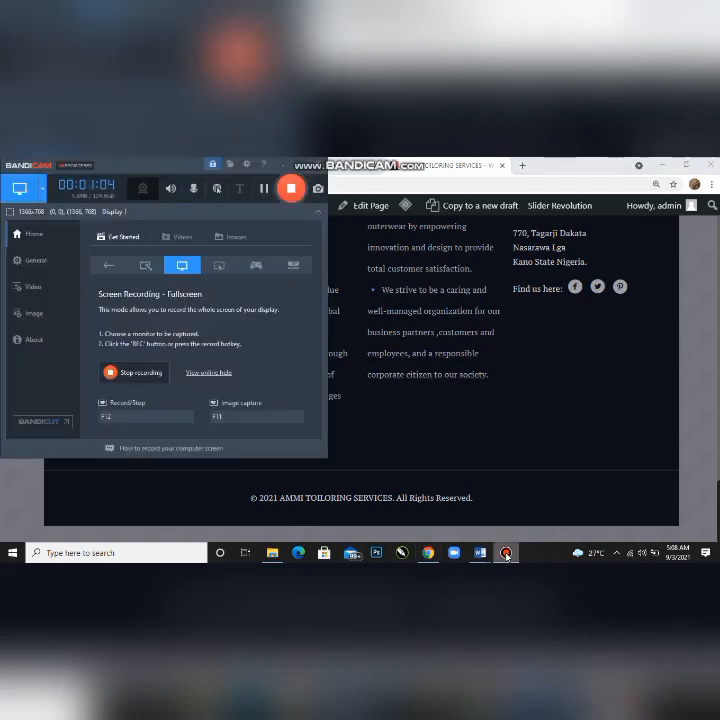
- Open the Footer settings in BeTheme's Theme Options
left_click(290, 188)
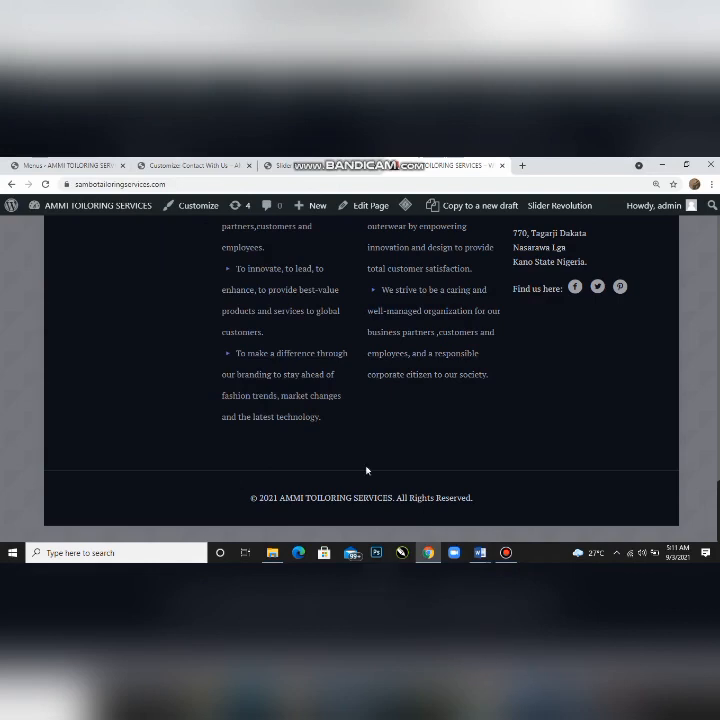
left_click(78, 165)
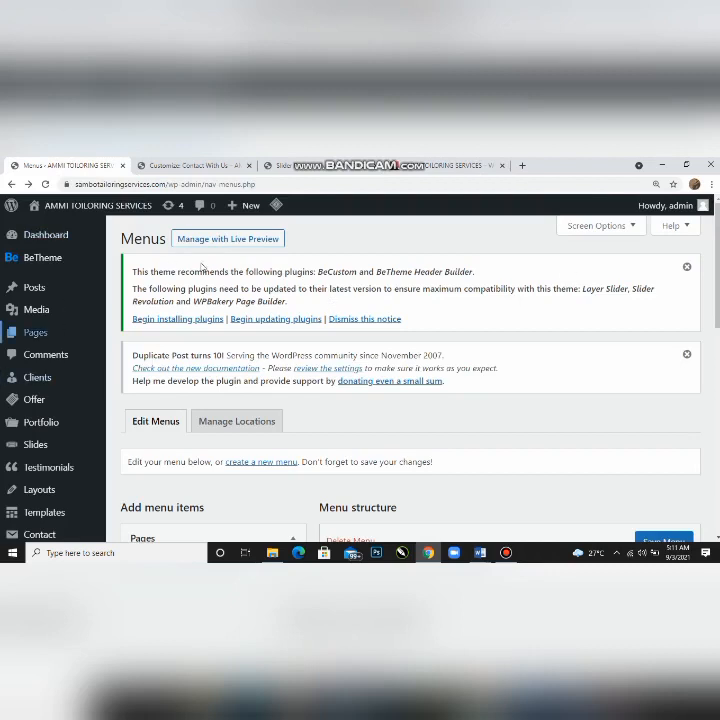
mouse_move(83, 268)
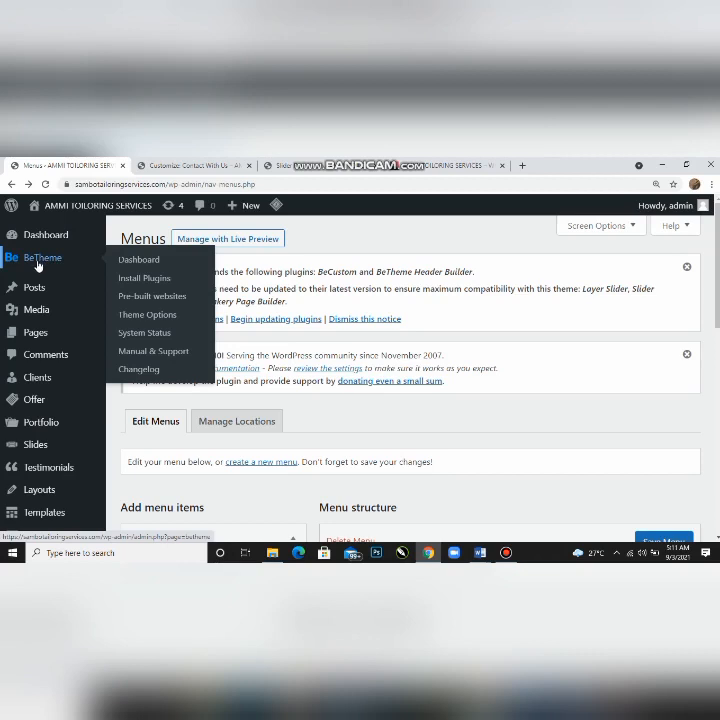
left_click(148, 315)
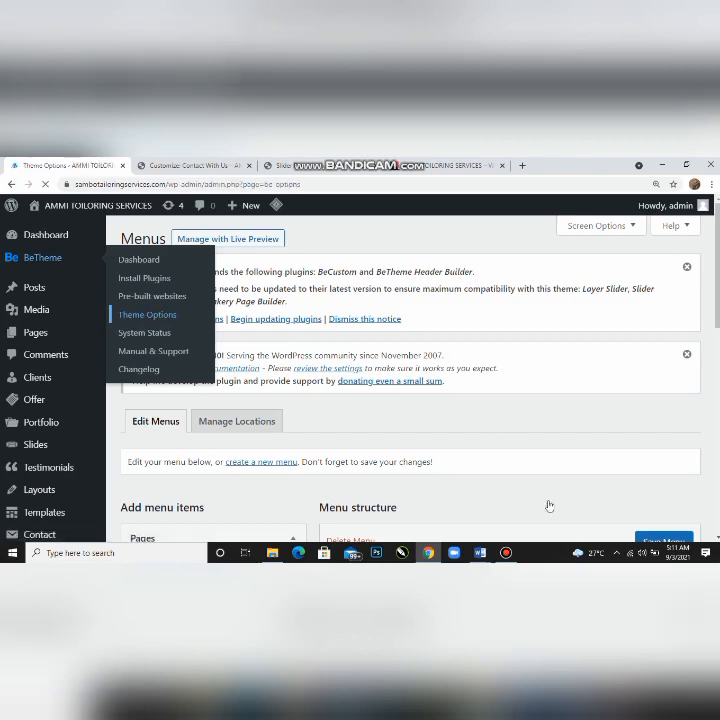
mouse_move(507, 553)
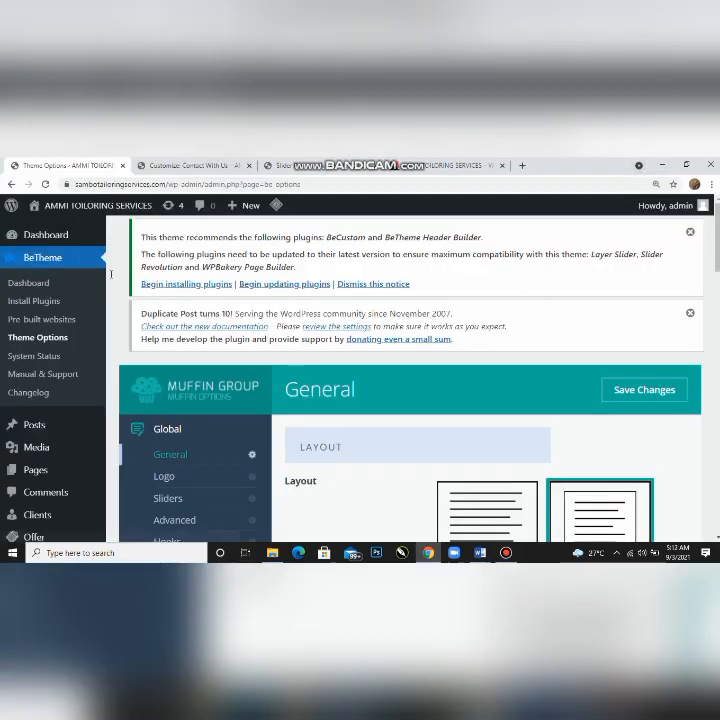
scroll(258, 349, "down", 3)
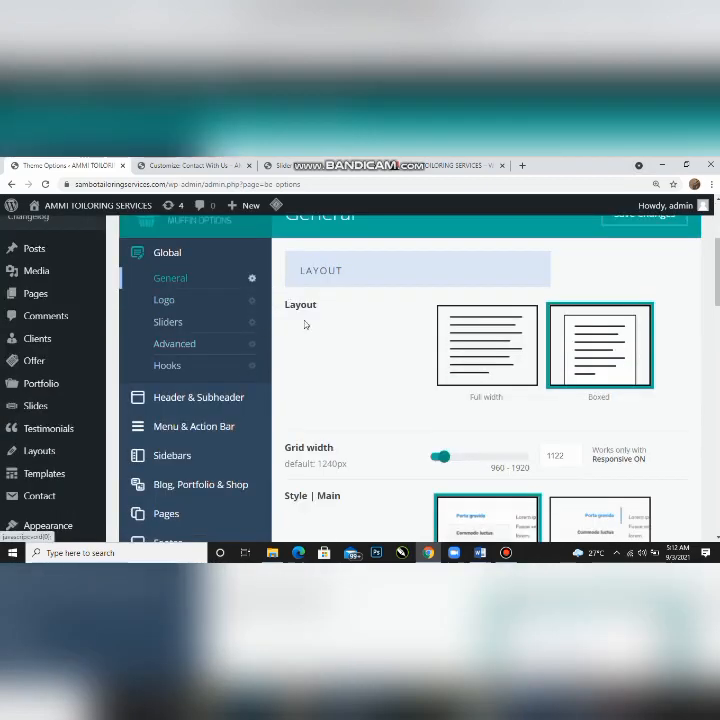
left_click(456, 168)
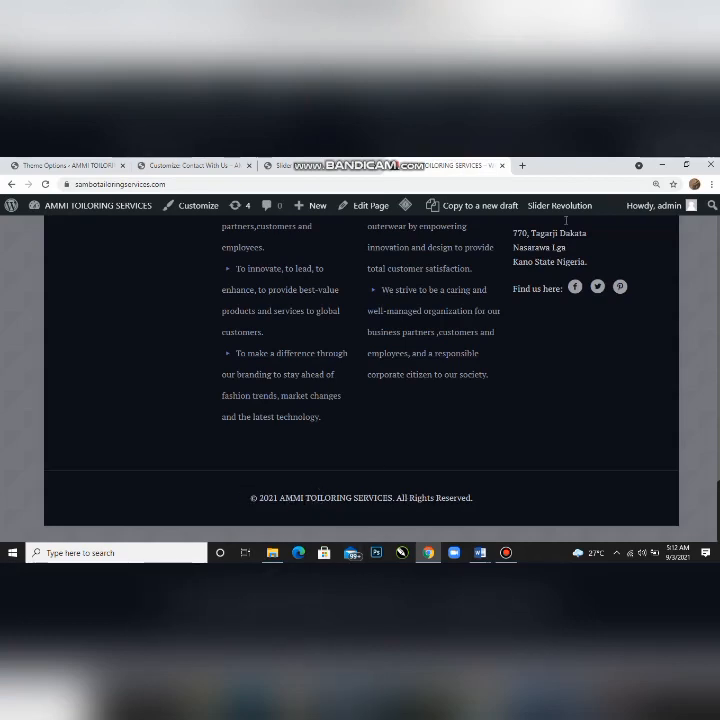
left_click(60, 165)
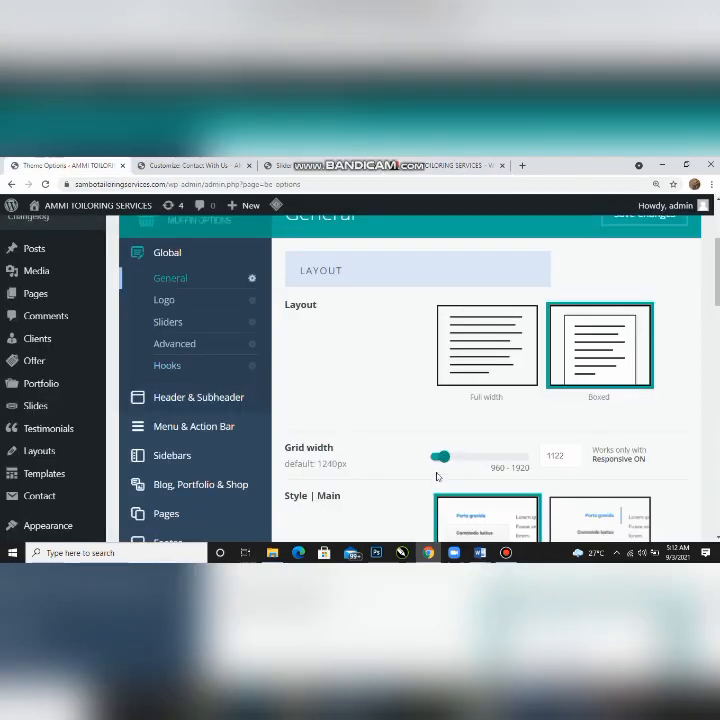
scroll(425, 462, "down", 4)
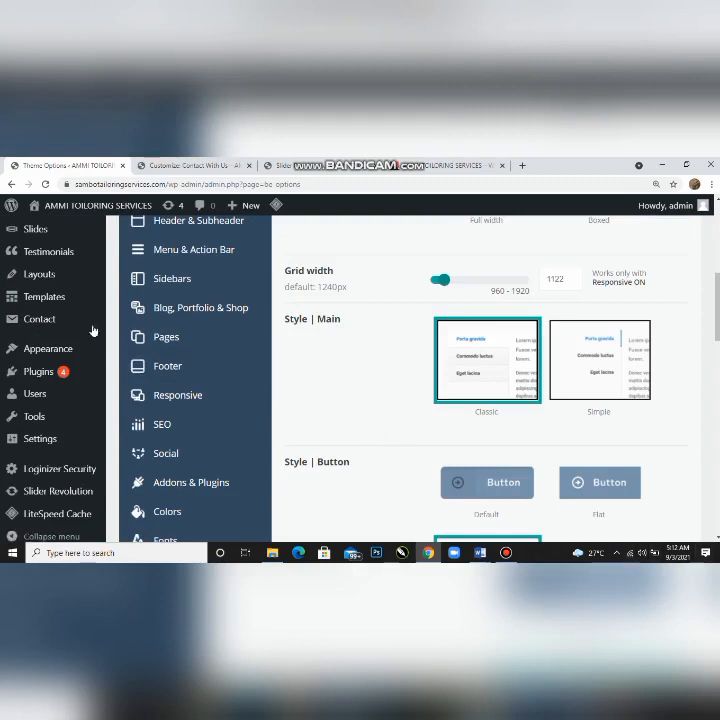
left_click(187, 368)
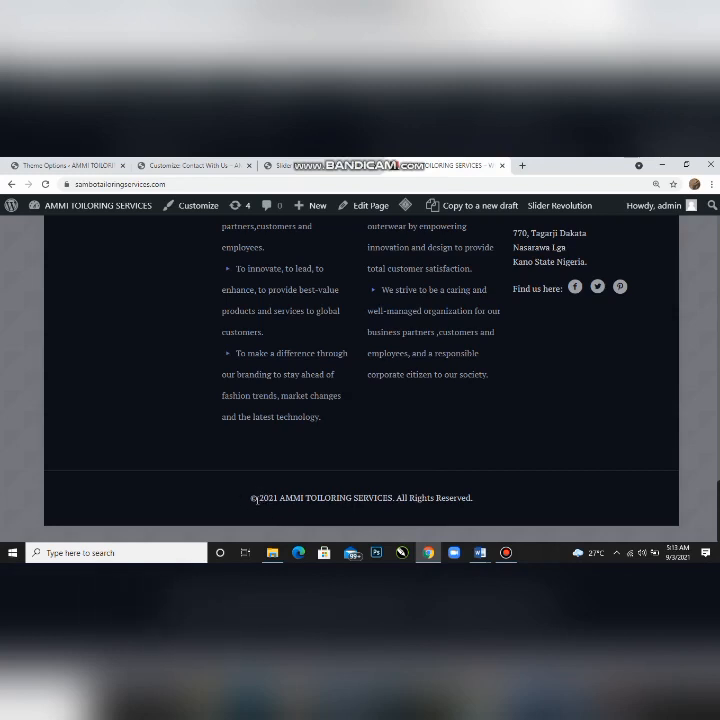
- Compare the live website's footer copyright line with the Copyright field in the theme's Footer settings
left_click_drag(257, 500, 234, 500)
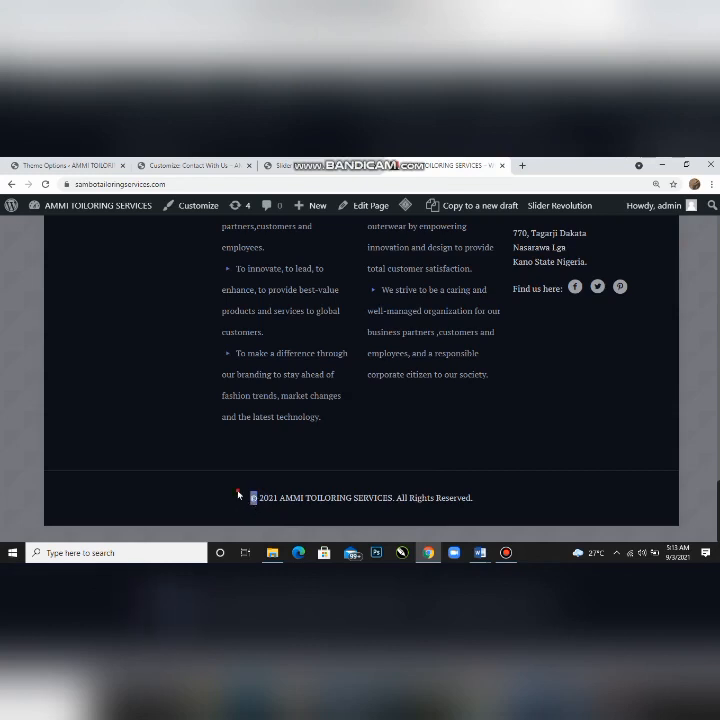
left_click(239, 494)
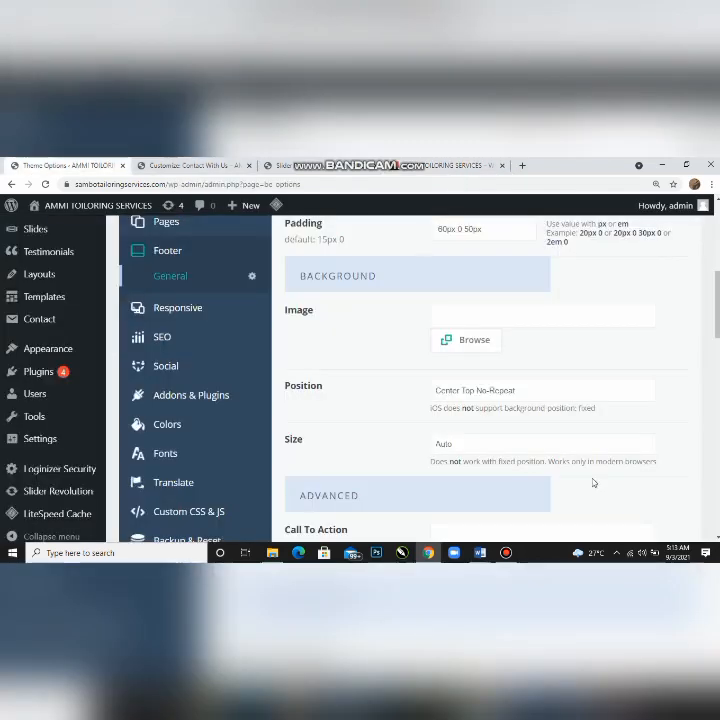
scroll(406, 385, "down", 5)
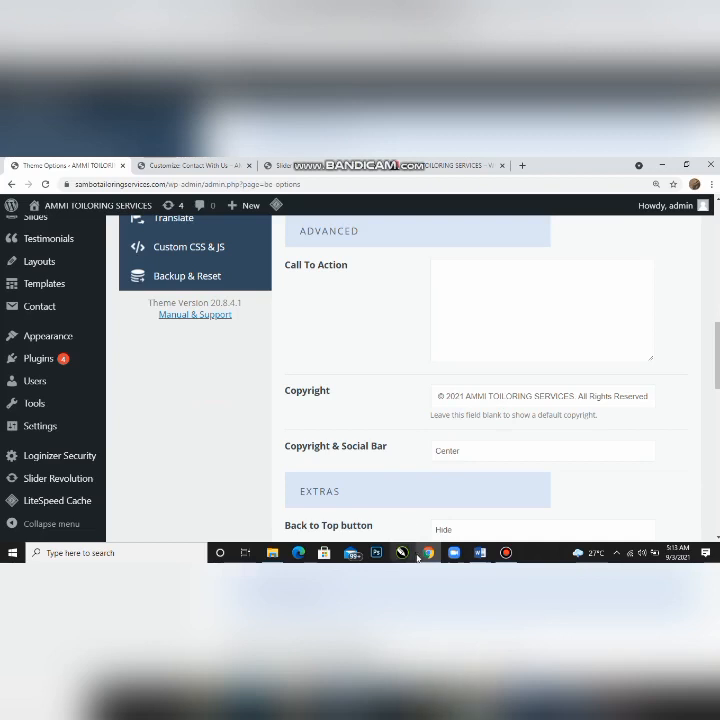
left_click(440, 165)
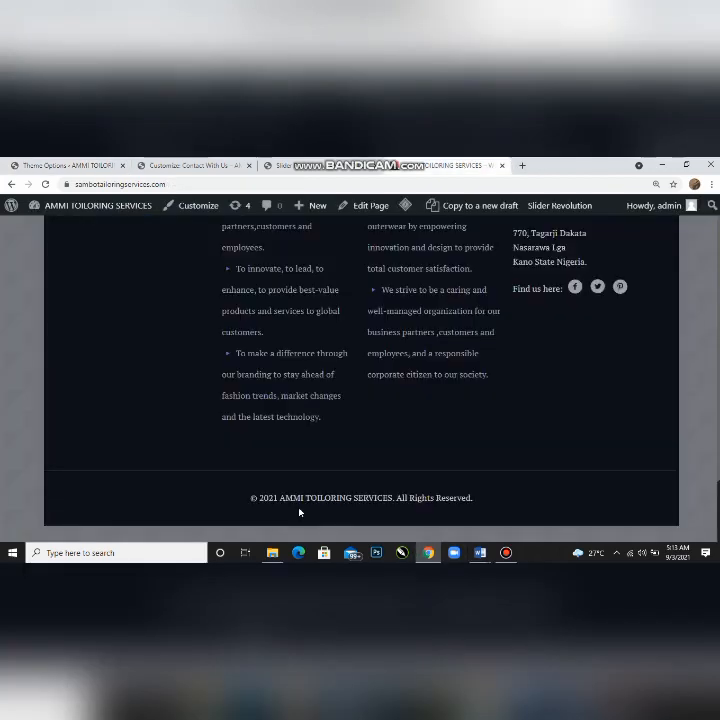
left_click_drag(242, 497, 475, 503)
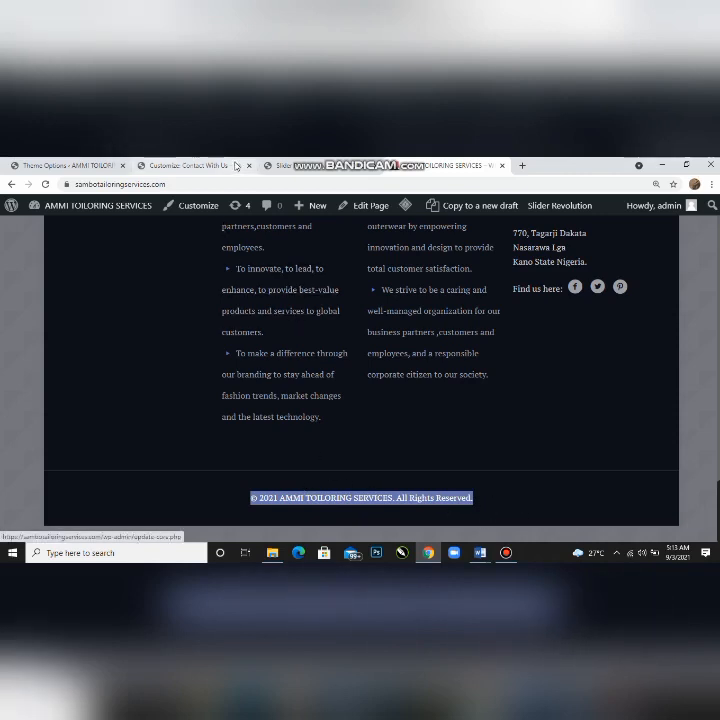
left_click(61, 167)
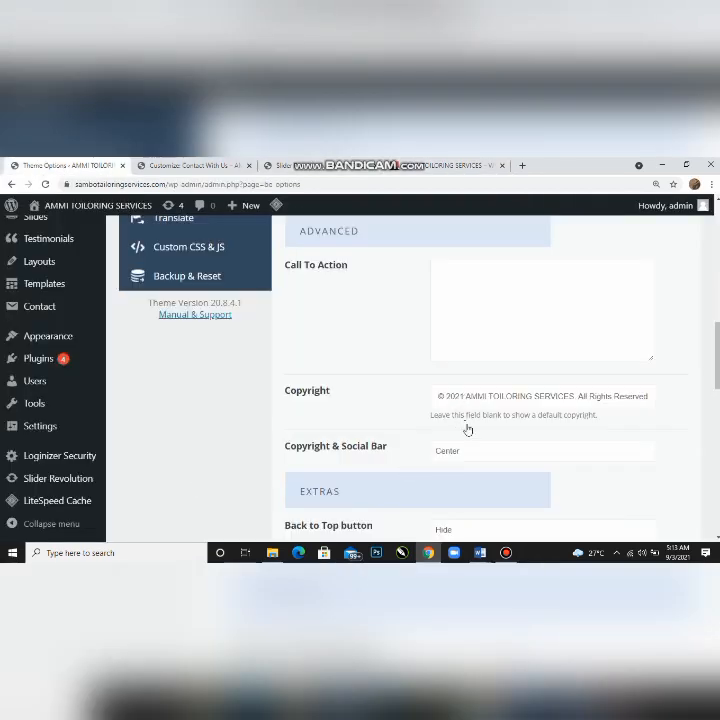
- Append ". Niccias27 Ventures" to the footer's Copyright text and save the theme options
scroll(467, 429, "down", 10)
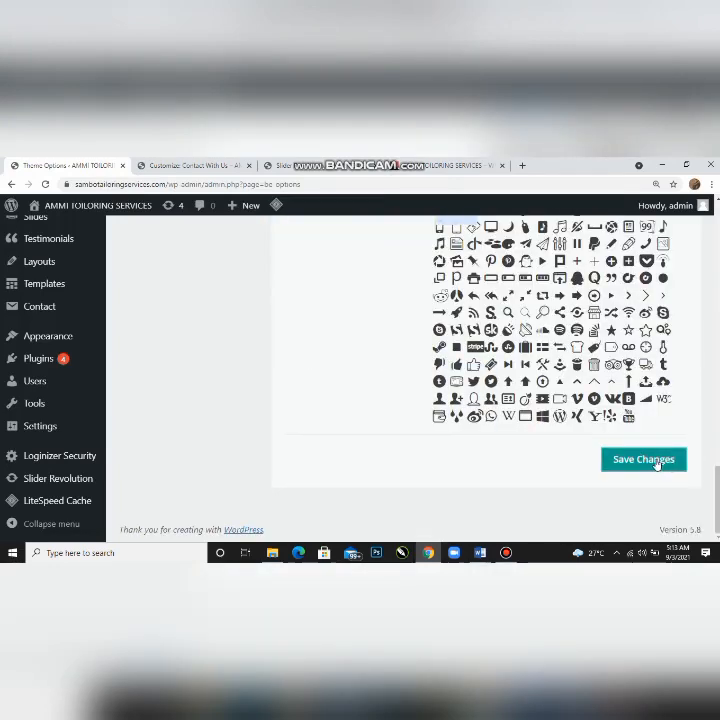
scroll(556, 405, "up", 3)
scroll(556, 405, "down", 3)
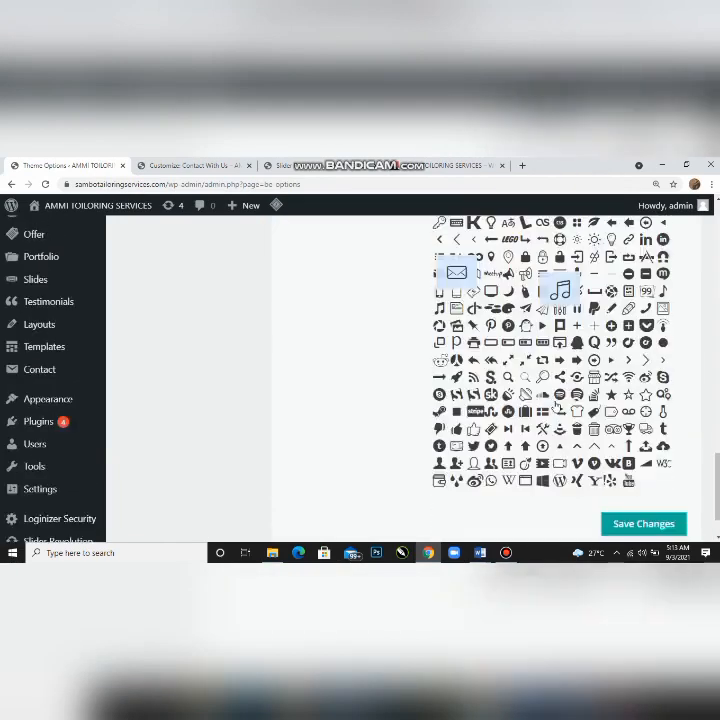
scroll(556, 405, "up", 10)
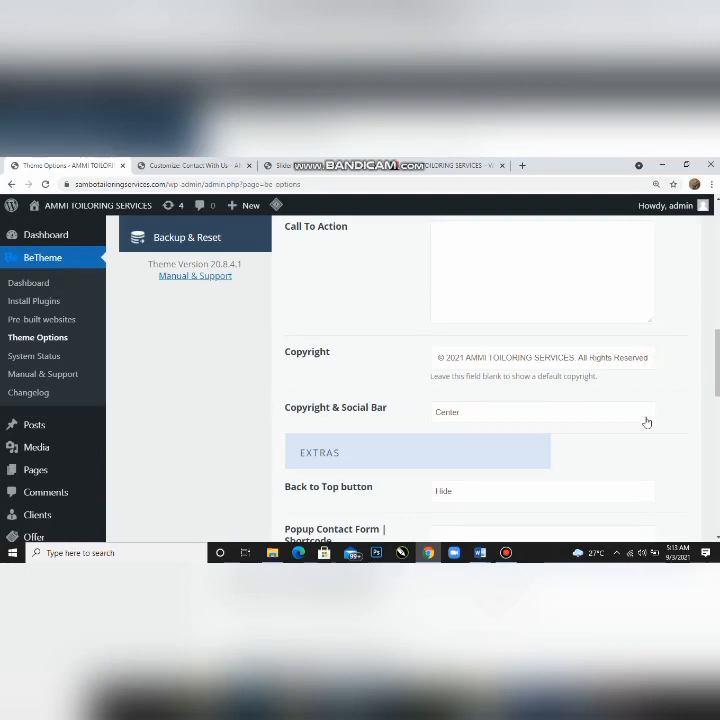
left_click(641, 362)
key("Right")
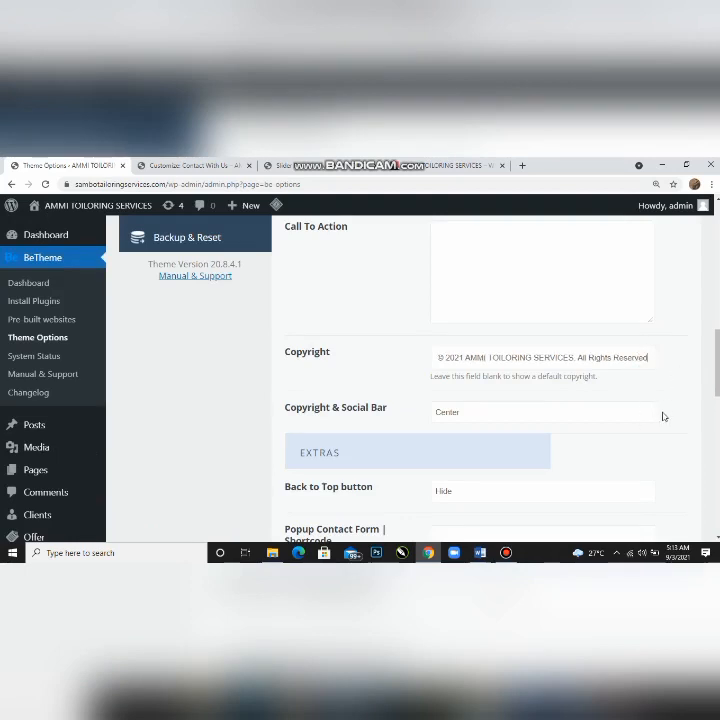
type(".")
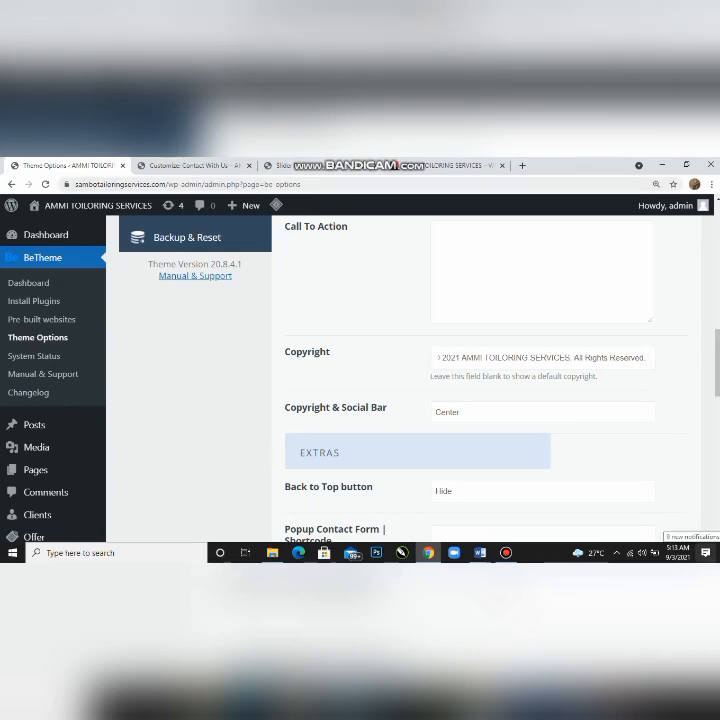
type("Niccia")
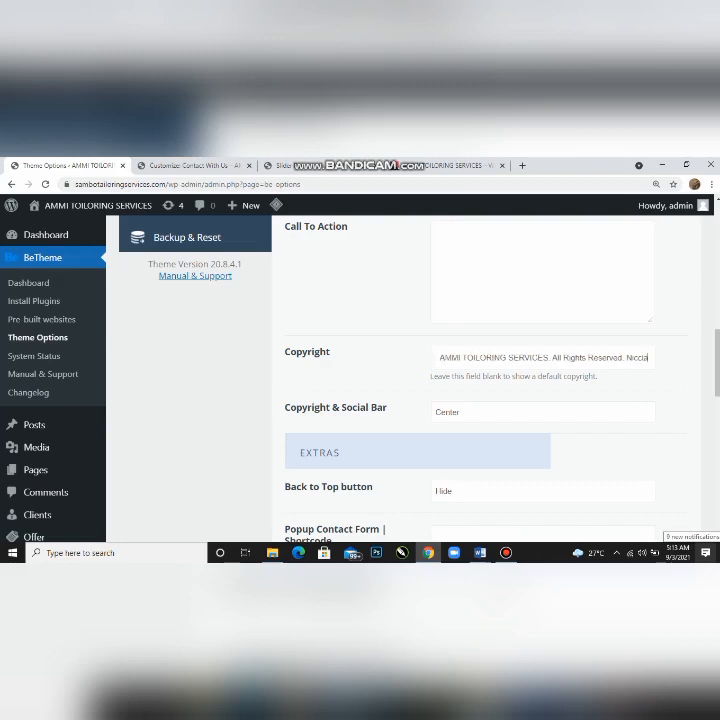
type("s27")
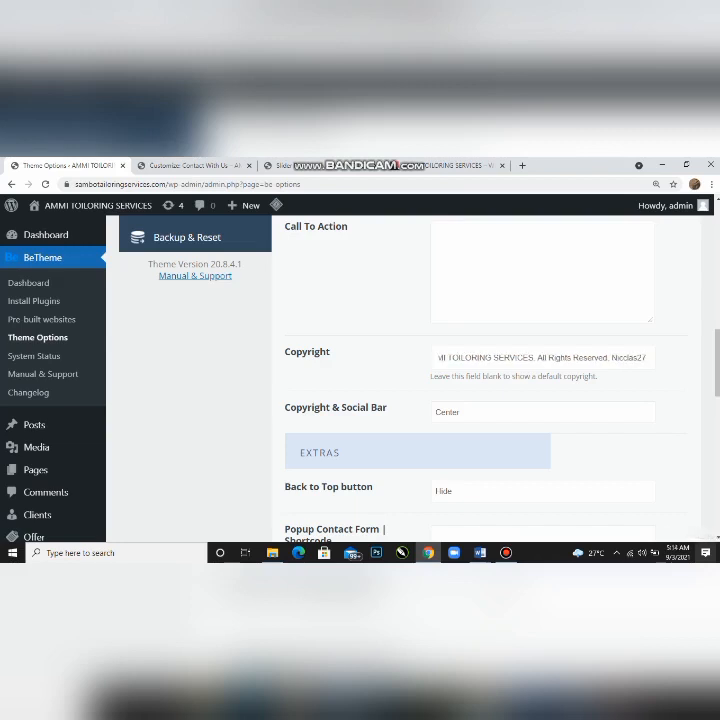
type(" Ventures")
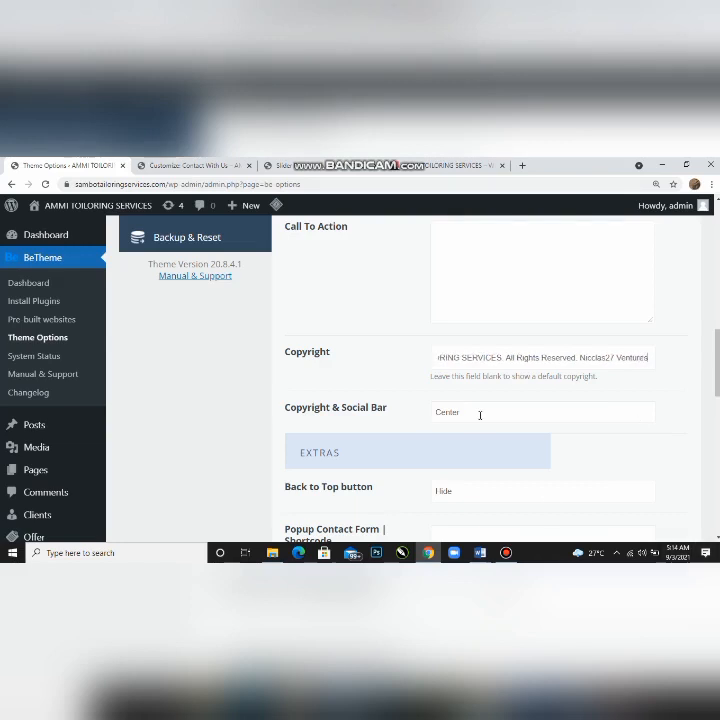
scroll(480, 415, "down", 15)
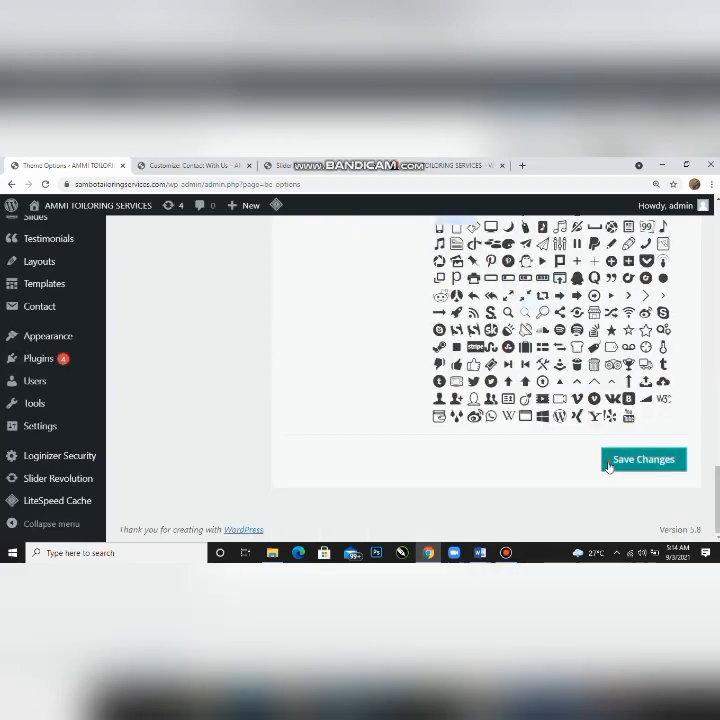
left_click(608, 462)
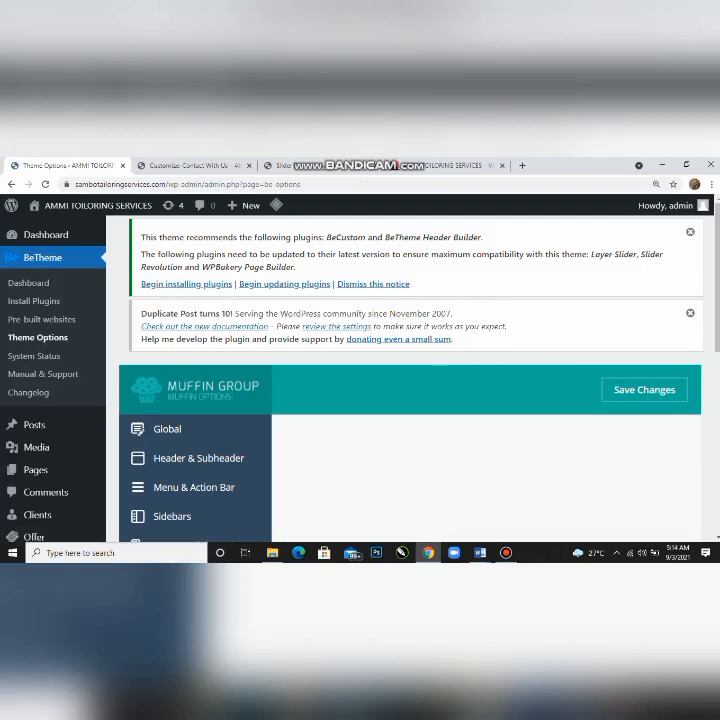
- Reload the live tailoring website twice and check the copyright line at the end of the footer
mouse_move(506, 552)
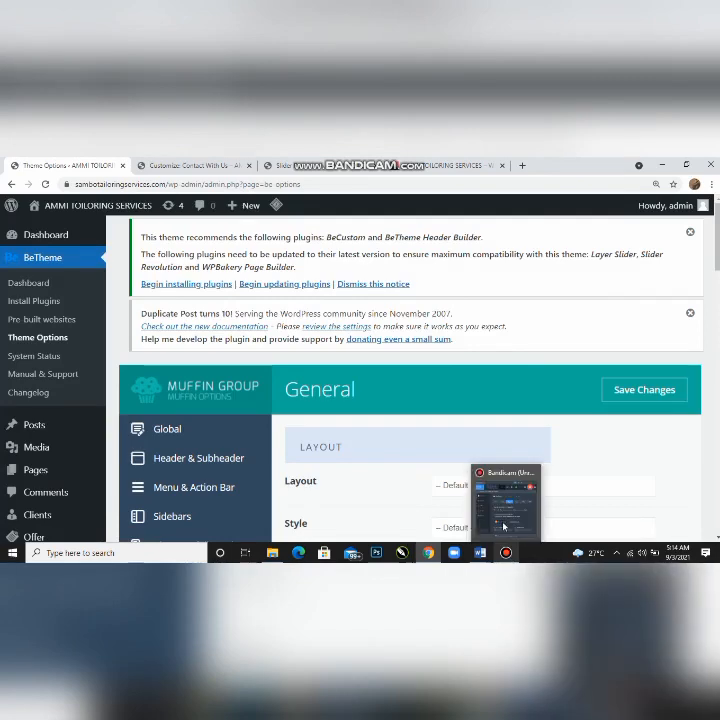
left_click(504, 525)
left_click(504, 462)
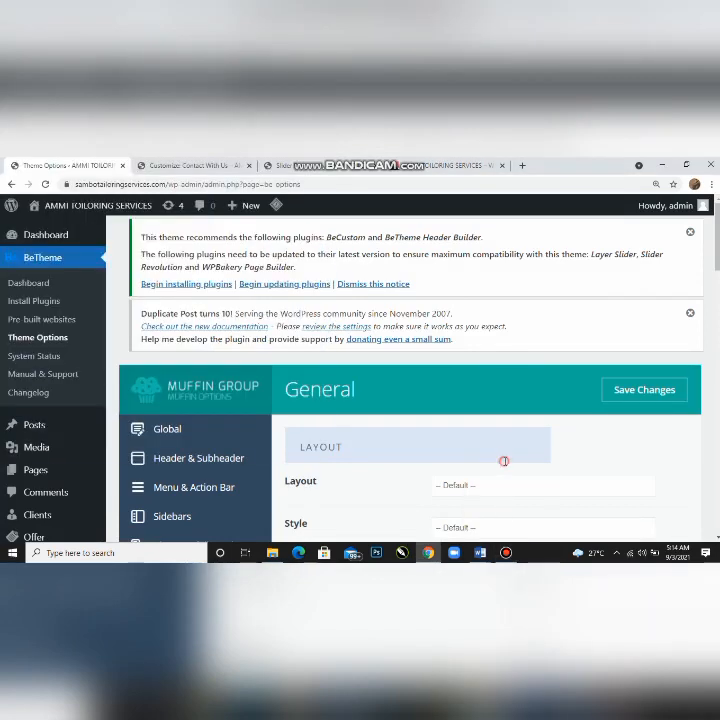
left_click(459, 165)
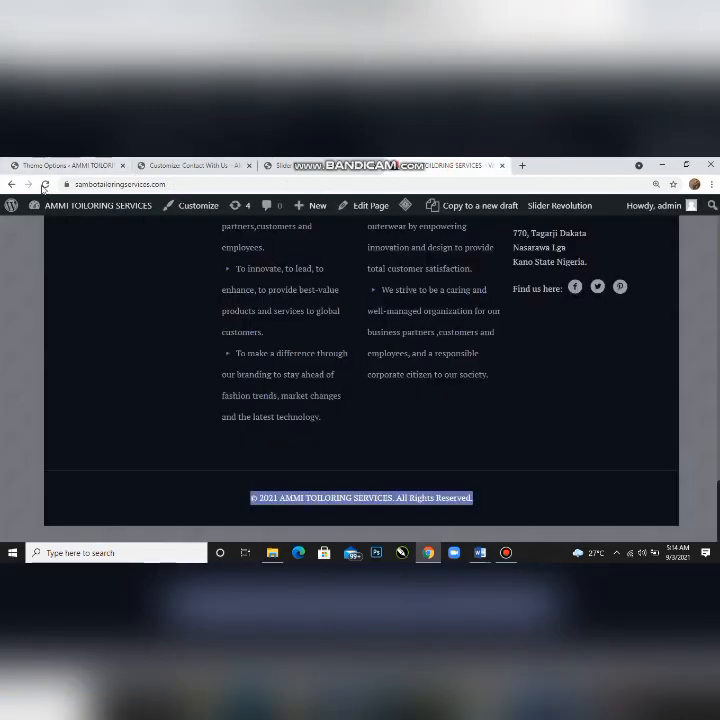
left_click(43, 185)
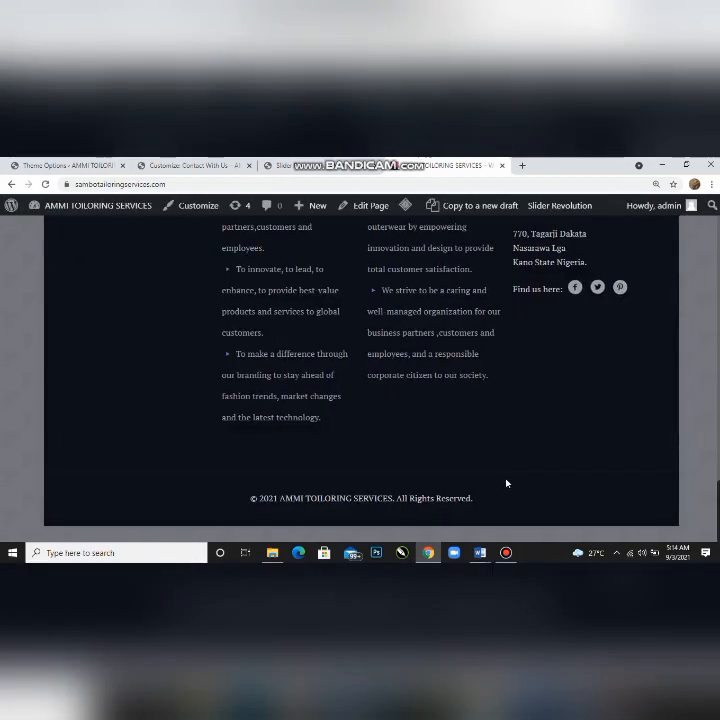
left_click(45, 185)
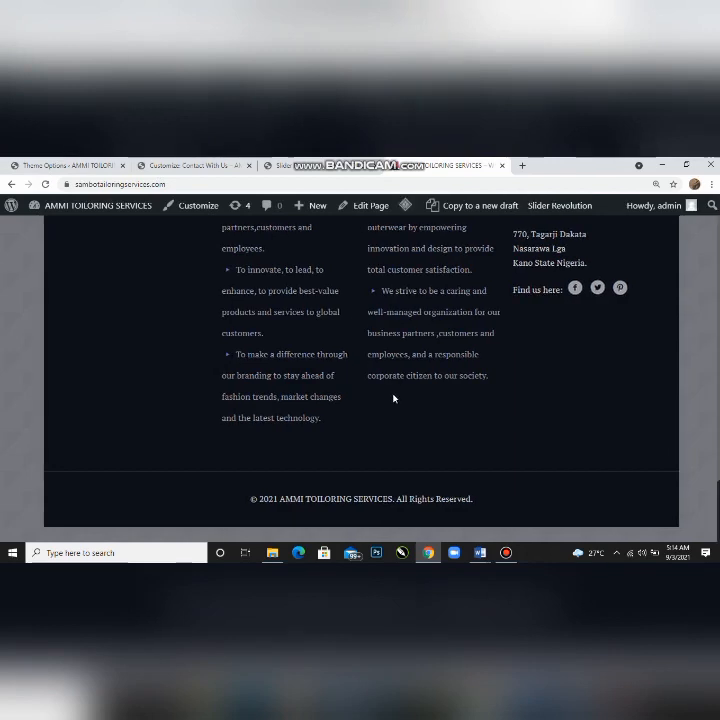
- Review the footer settings in the theme options, from the layout and background sections to the Copyright and Extras fields
left_click(45, 165)
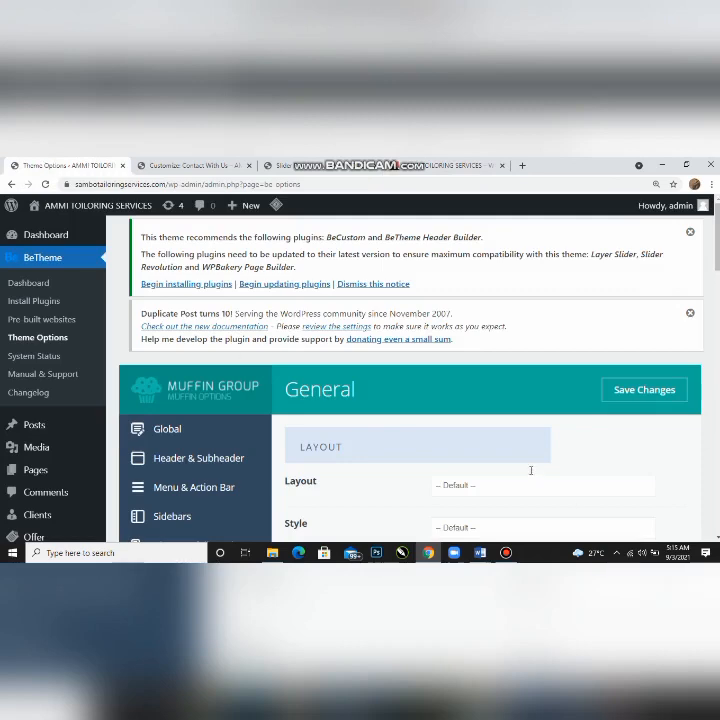
scroll(530, 470, "down", 10)
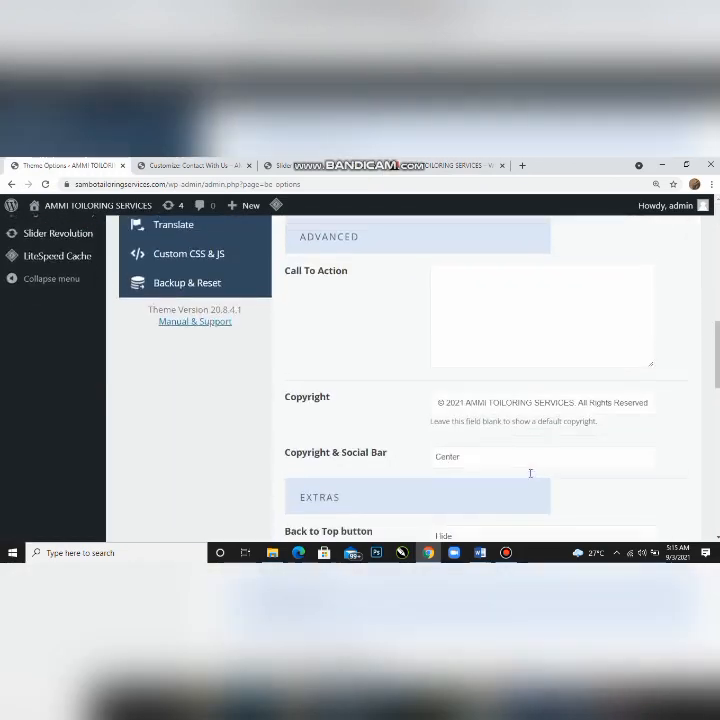
scroll(530, 473, "down", 3)
scroll(530, 473, "up", 5)
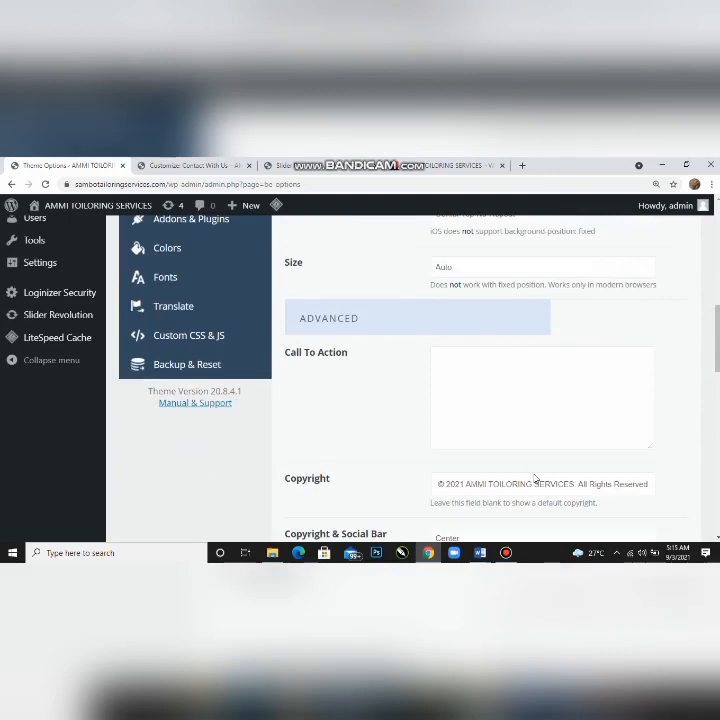
scroll(535, 478, "down", 2)
scroll(535, 479, "up", 2)
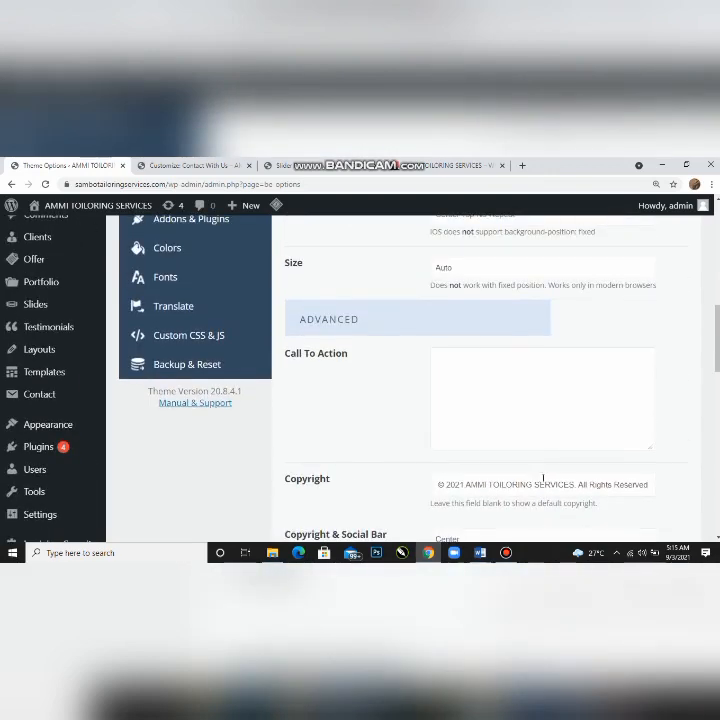
scroll(543, 478, "down", 4)
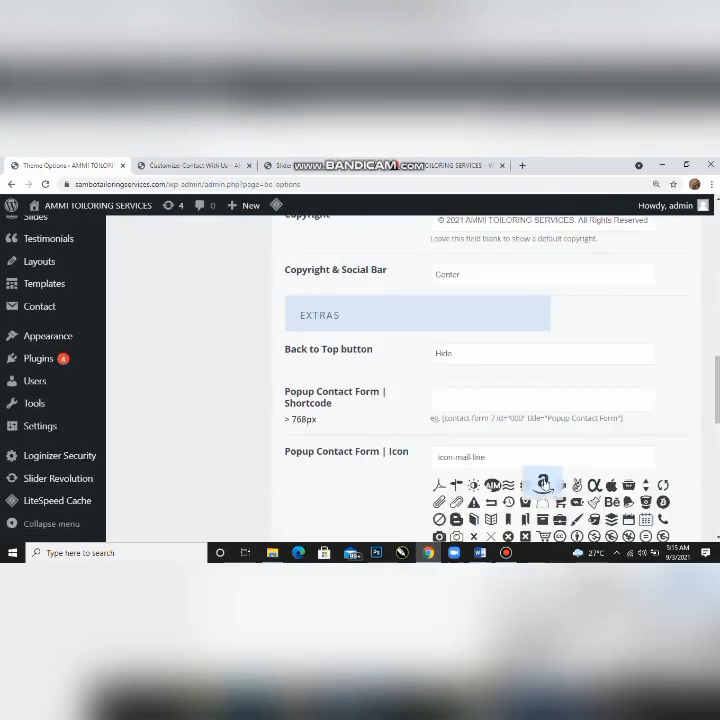
scroll(543, 483, "down", 2)
scroll(543, 481, "up", 6)
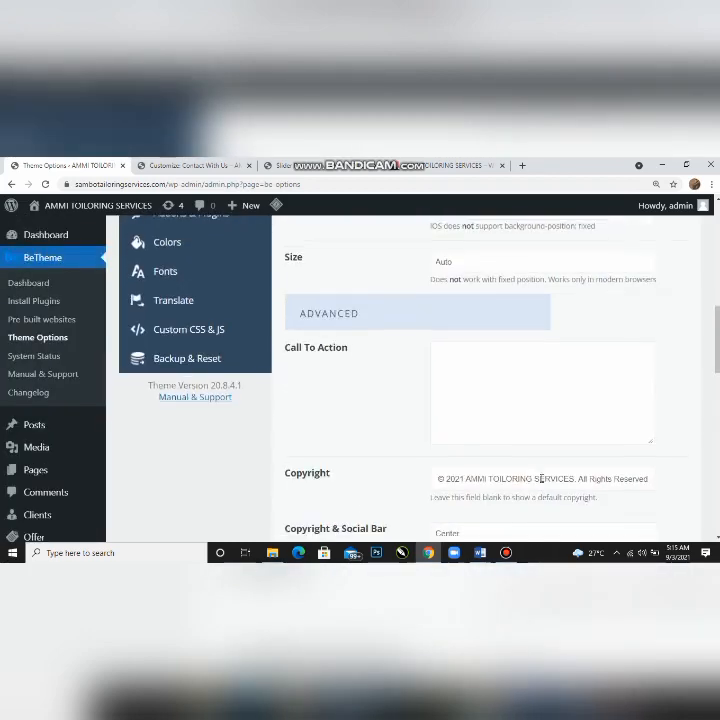
scroll(540, 478, "up", 3)
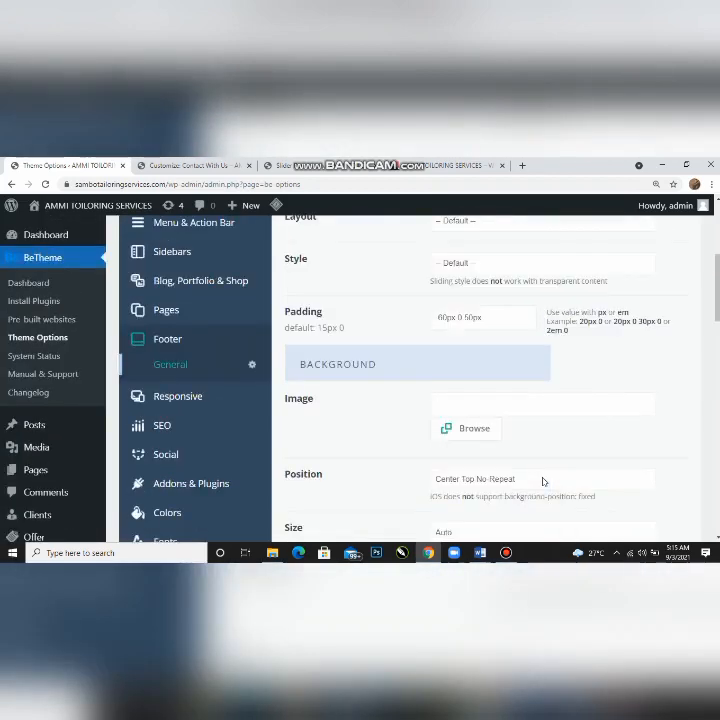
scroll(543, 481, "up", 1)
scroll(543, 479, "down", 4)
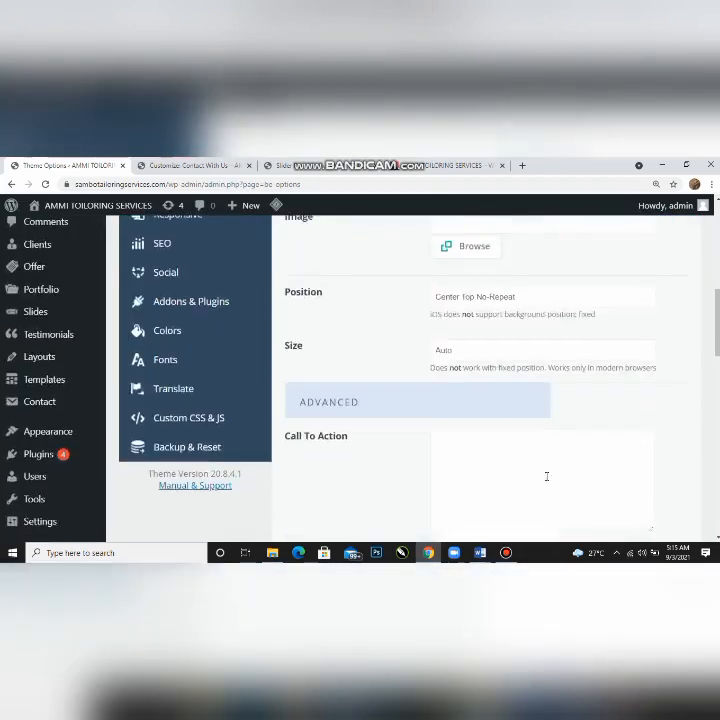
scroll(546, 476, "down", 1)
scroll(552, 477, "down", 1)
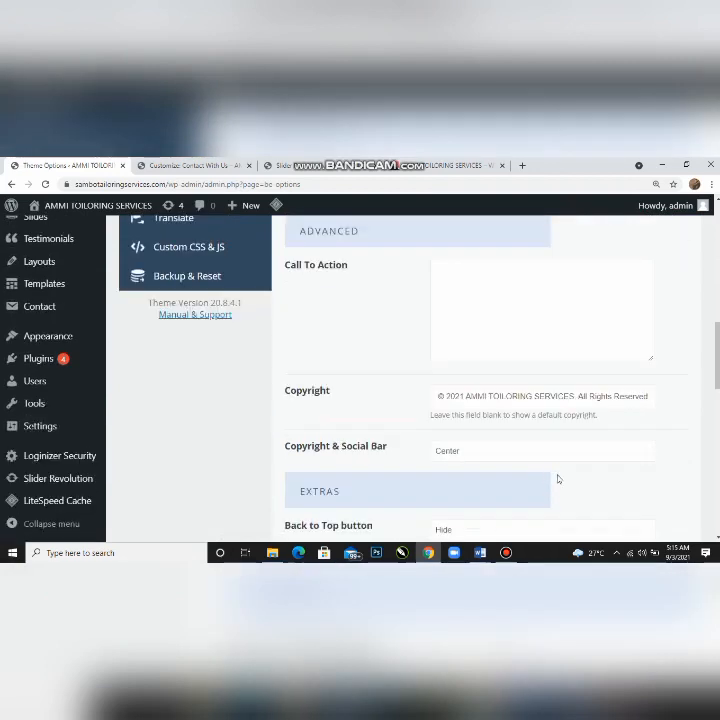
- Move "Nicclas27 Ventures" in the footer's Copyright text to directly after "AMMI TOILORING SERVICES." and save the theme options
left_click(648, 396)
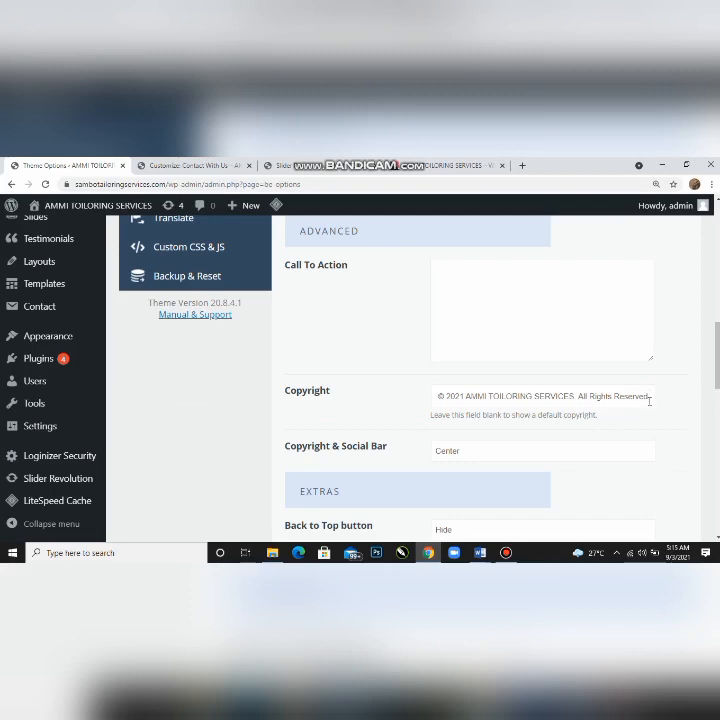
left_click(577, 396)
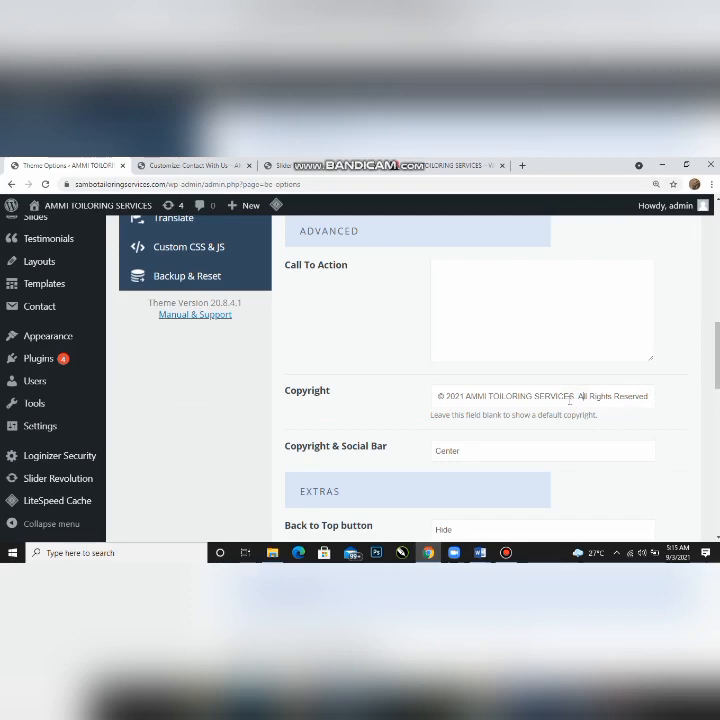
type("Nicclas27 Ventures")
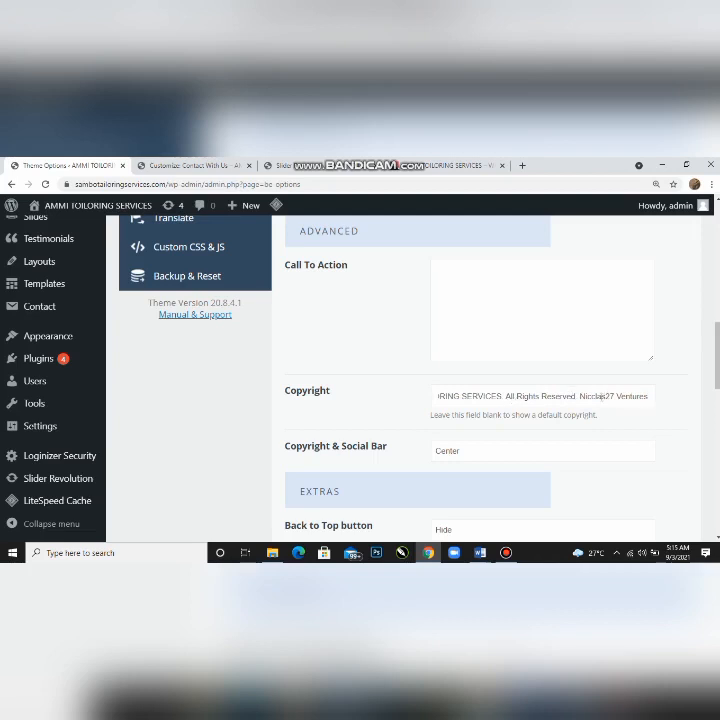
left_click_drag(580, 396, 662, 400)
key("ctrl+c")
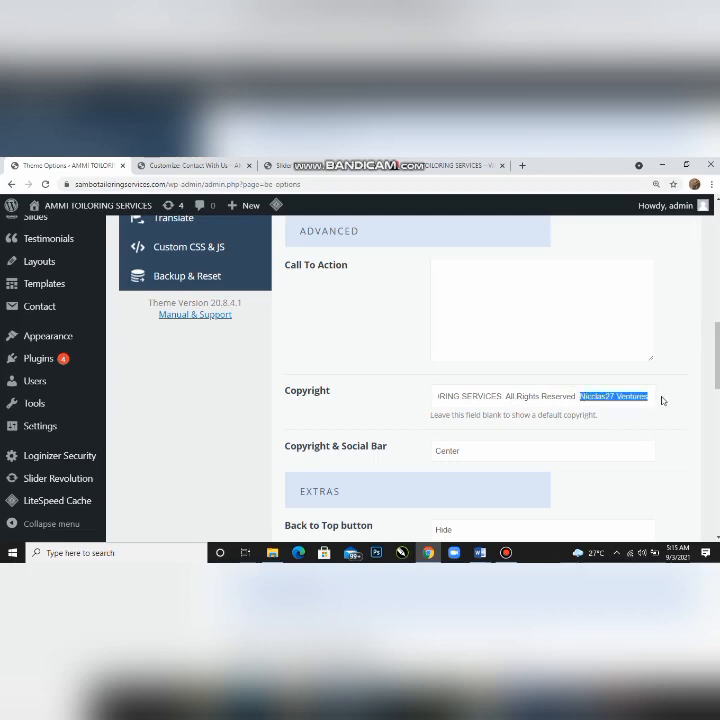
key("BackSpace")
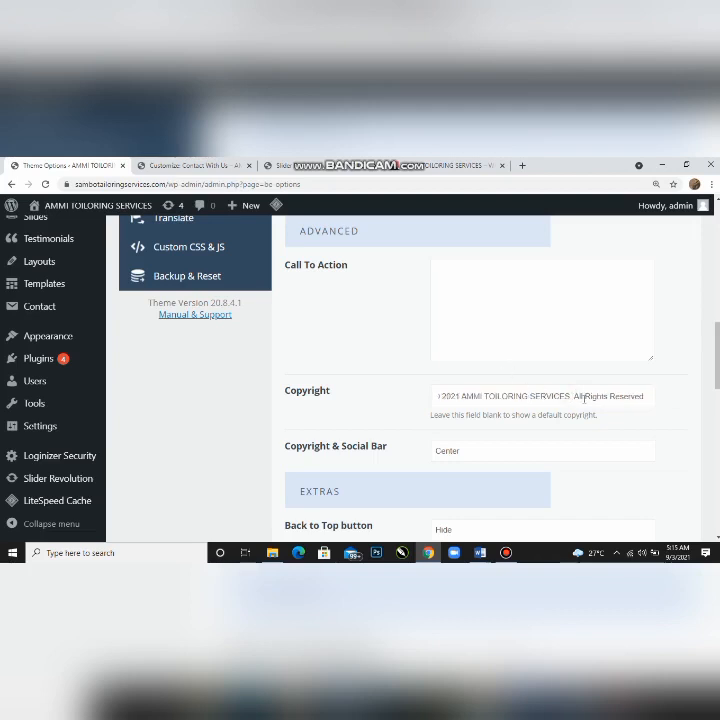
key("ctrl+v")
scroll(587, 410, "down", 15)
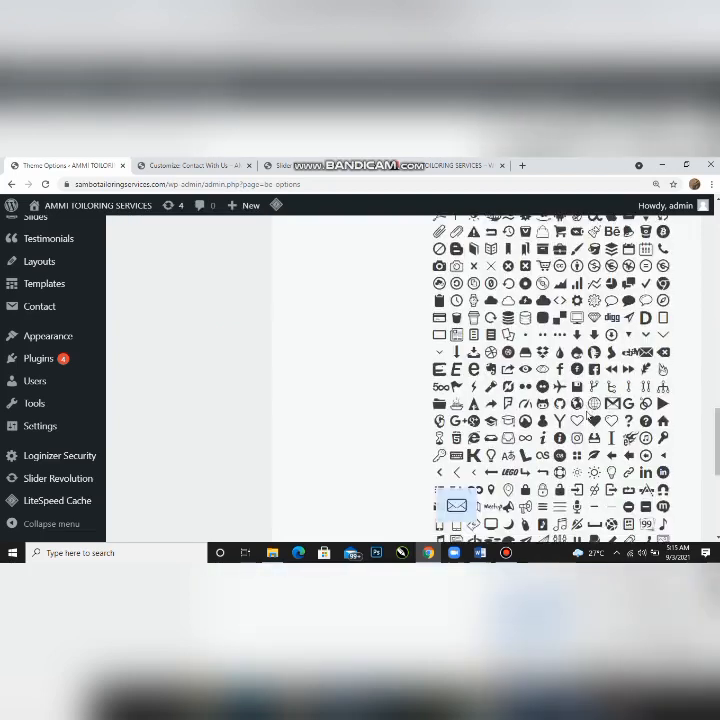
left_click(626, 460)
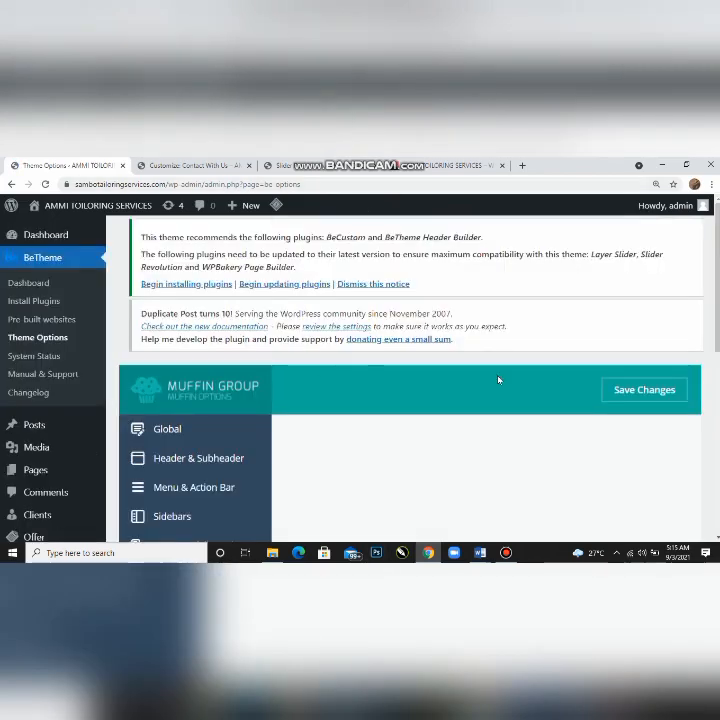
- Reload the live tailoring website and check the copyright line in its footer
scroll(498, 381, "down", 5)
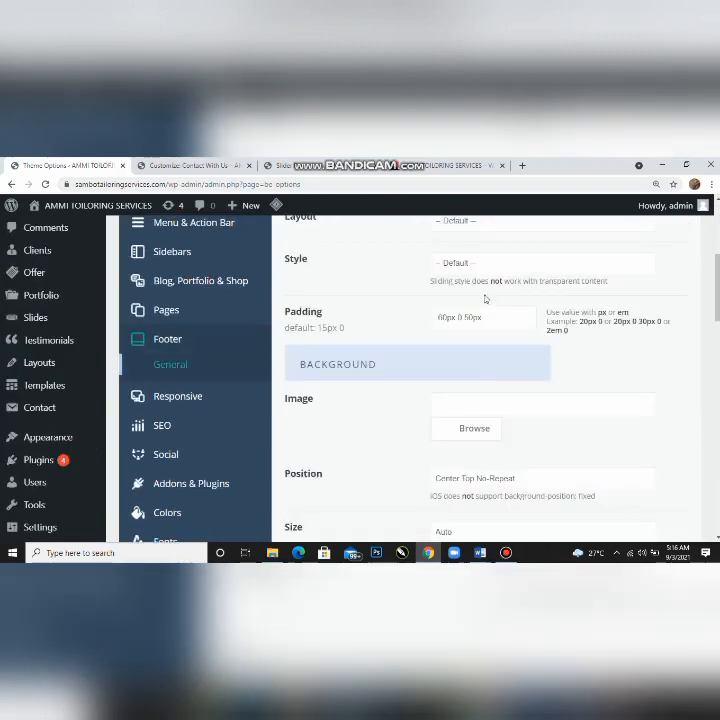
scroll(490, 290, "up", 5)
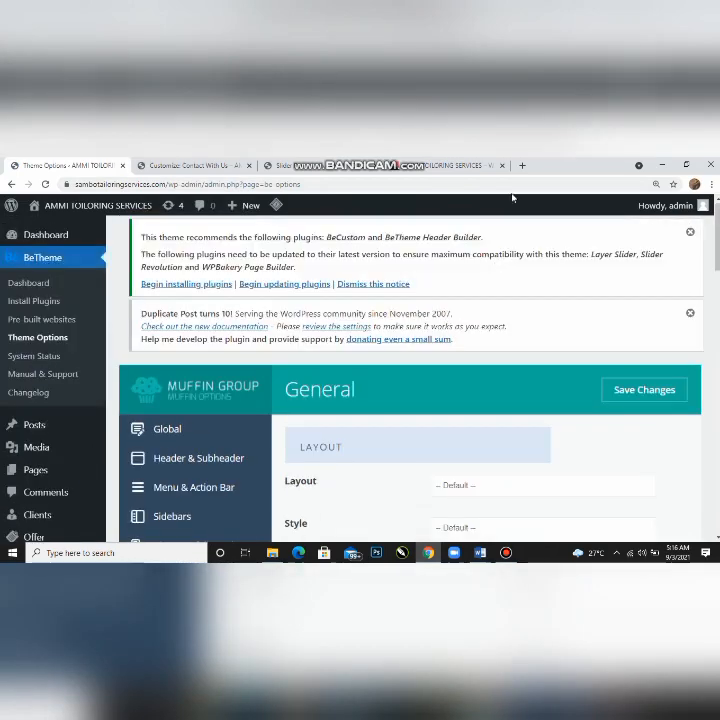
left_click(464, 164)
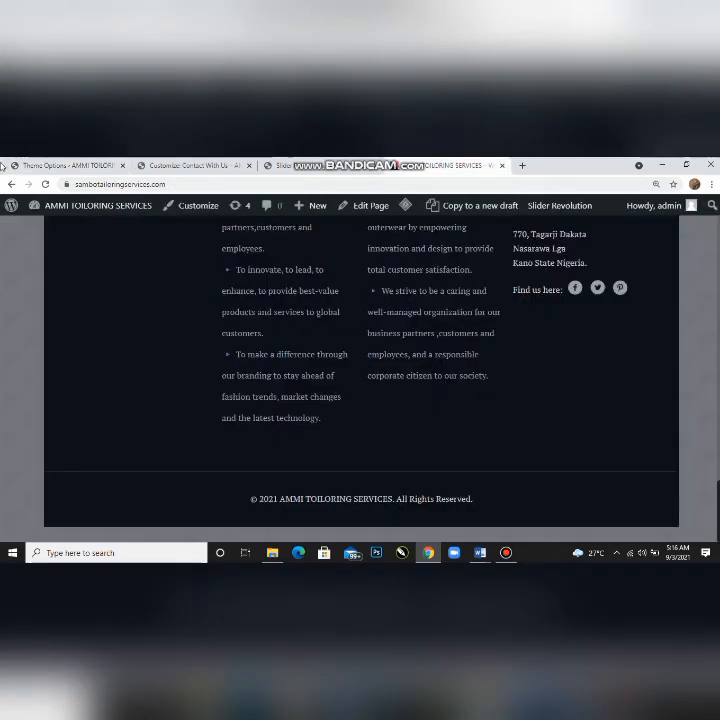
left_click(45, 186)
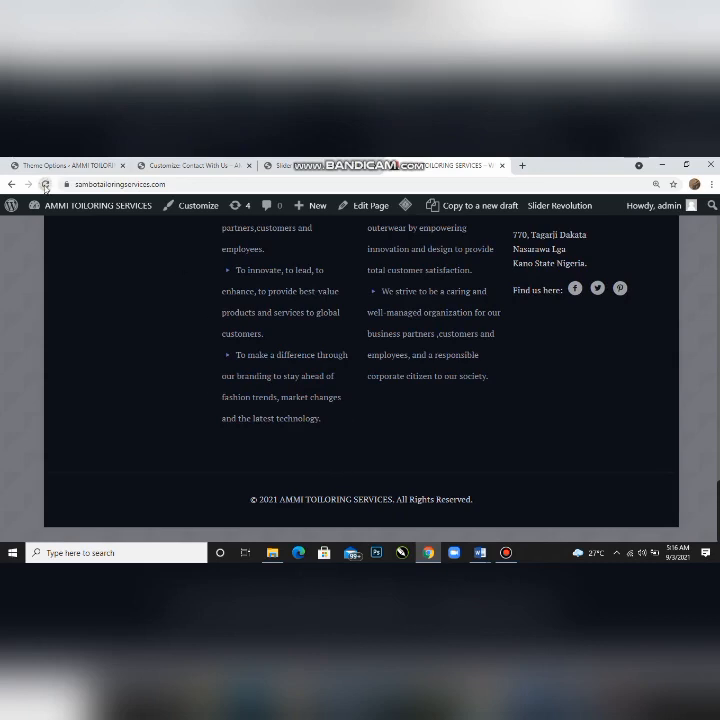
key("F5")
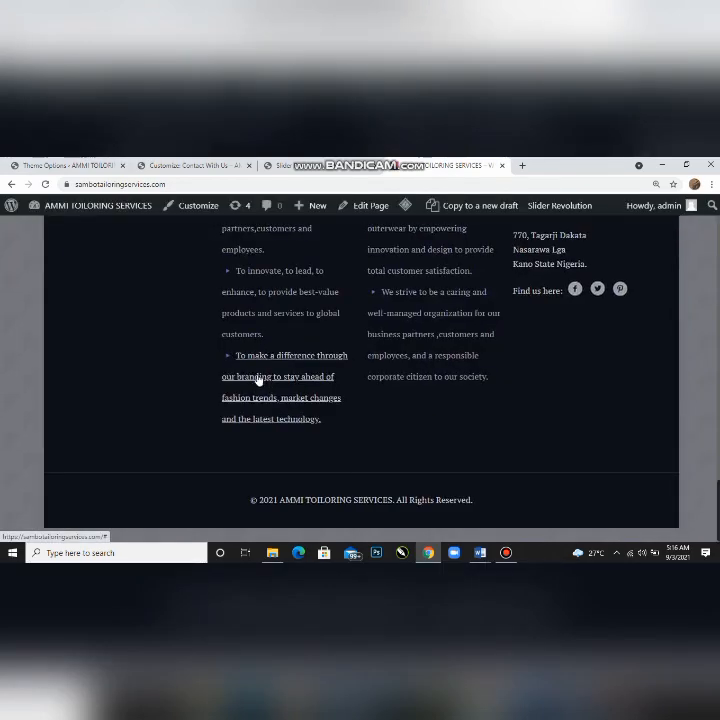
- Zoom the live homepage out to 80% and review it from the header down to the footer's copyright line
scroll(258, 375, "up", 10)
scroll(258, 370, "up", 15)
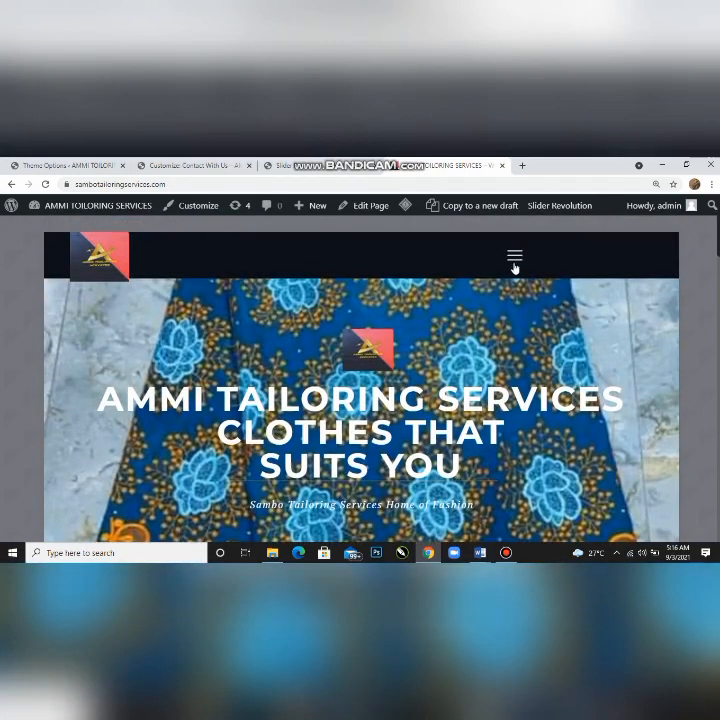
key("ctrl+minus")
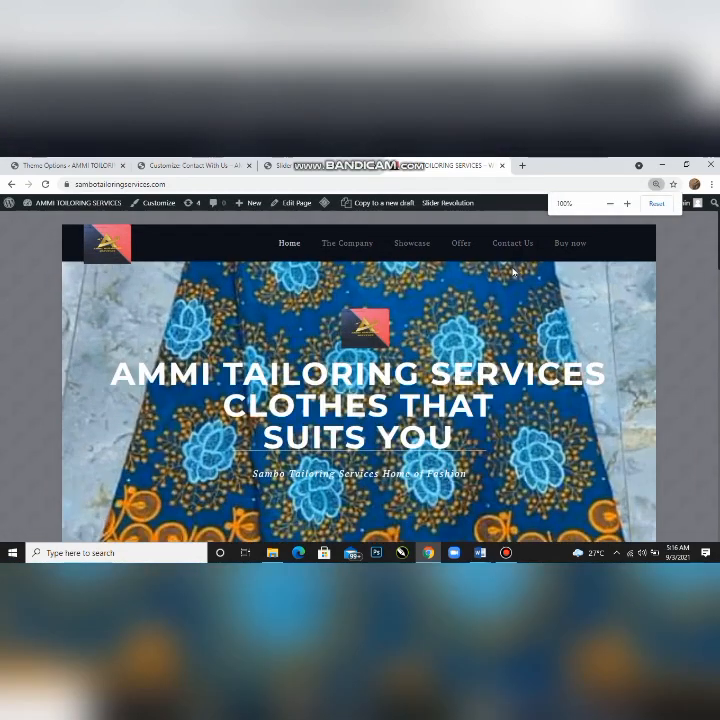
key("ctrl+minus")
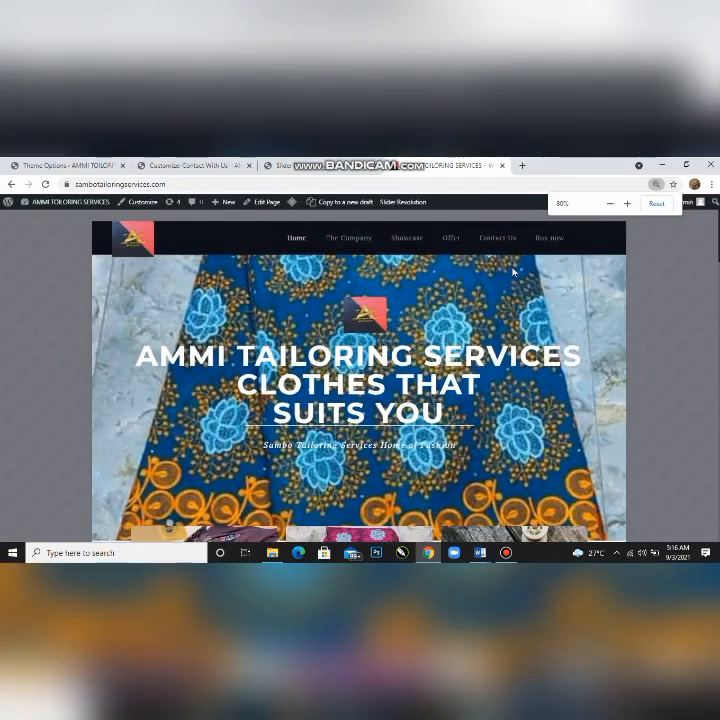
key("ctrl+minus")
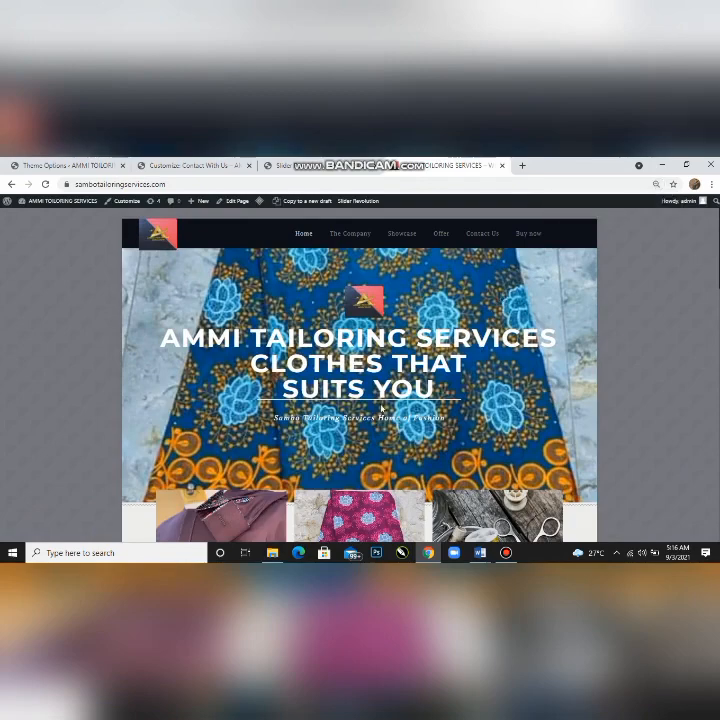
scroll(420, 368, "down", 5)
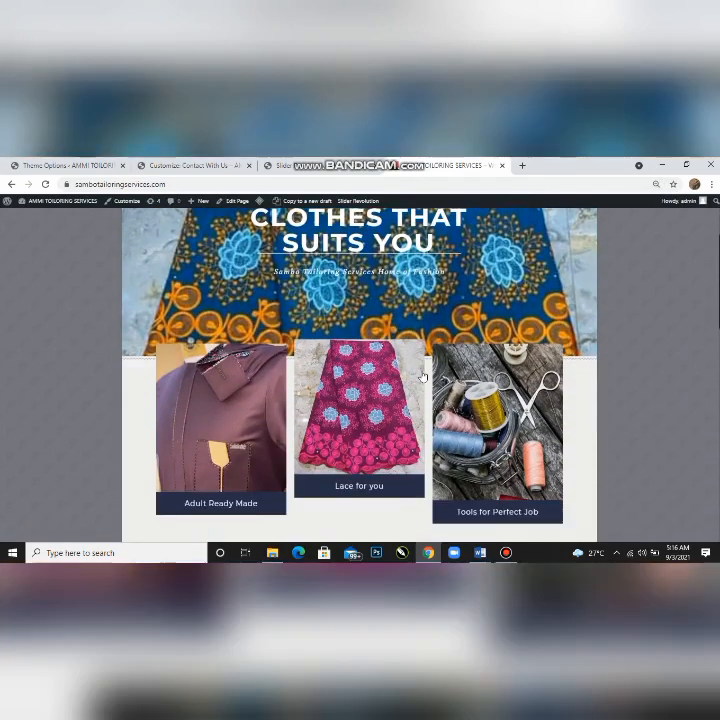
scroll(421, 375, "down", 10)
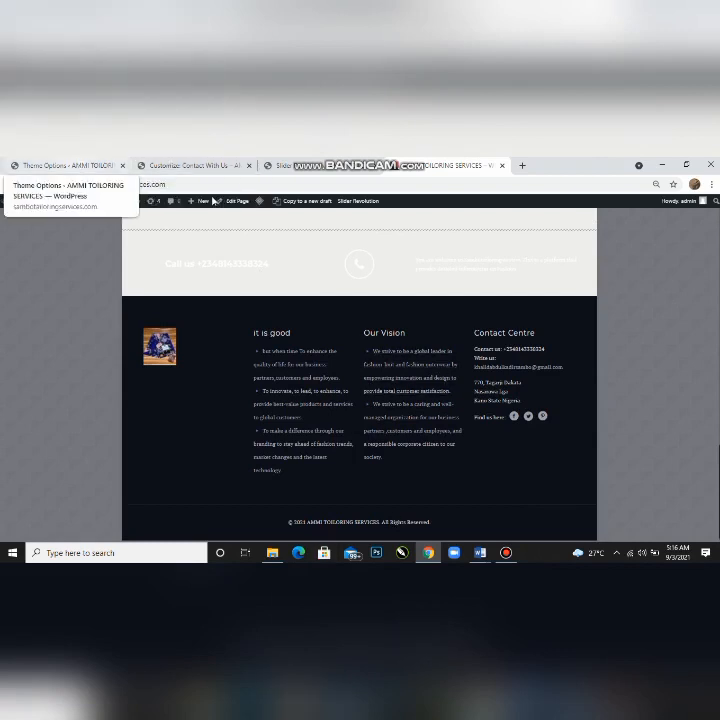
- Recheck the saved Copyright text in the theme's Footer settings
left_click(74, 165)
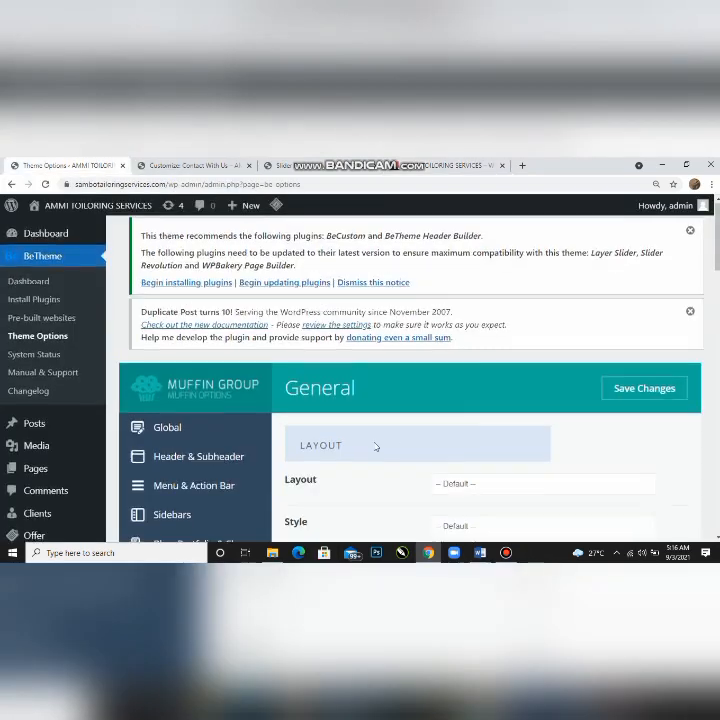
scroll(376, 447, "down", 10)
scroll(376, 447, "down", 6)
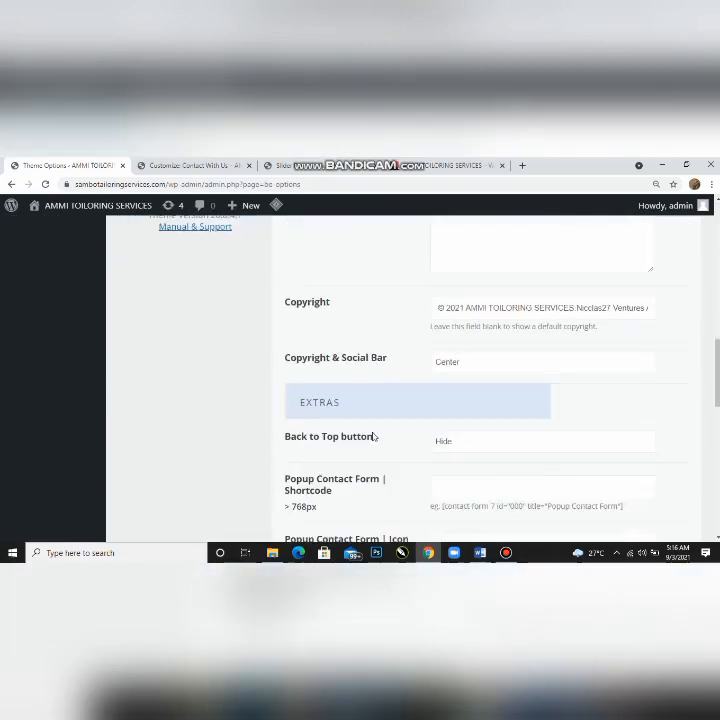
scroll(377, 440, "down", 3)
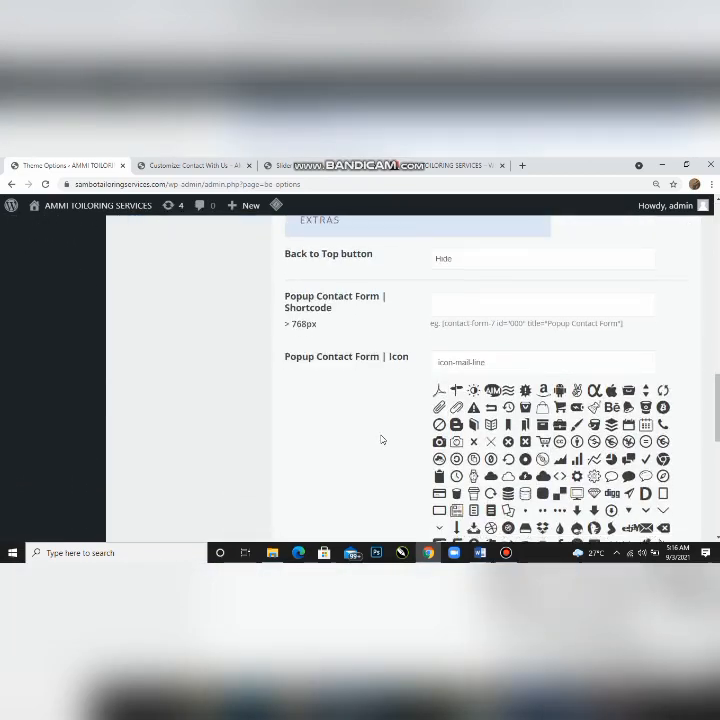
scroll(381, 437, "down", 2)
scroll(397, 405, "up", 20)
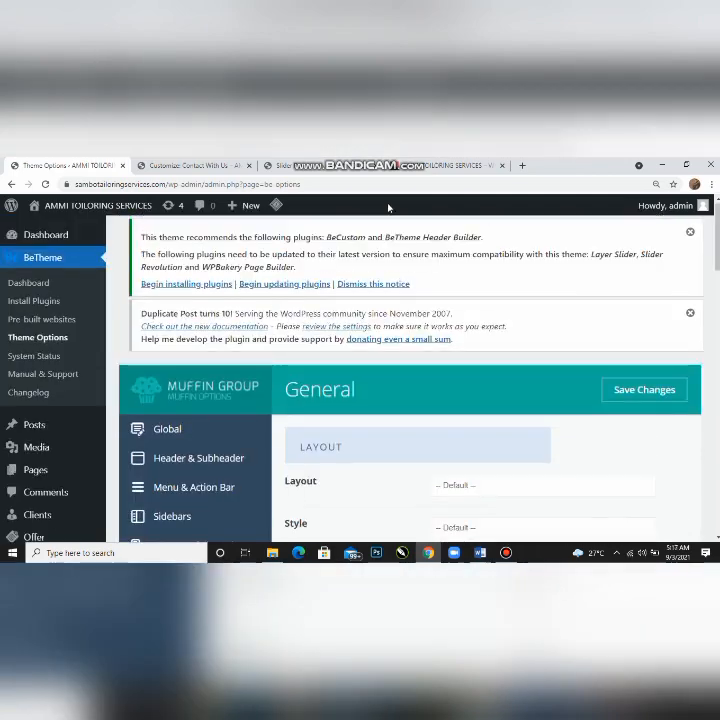
- Return to the live website and inspect the homepage's header menu and slider
left_click(428, 163)
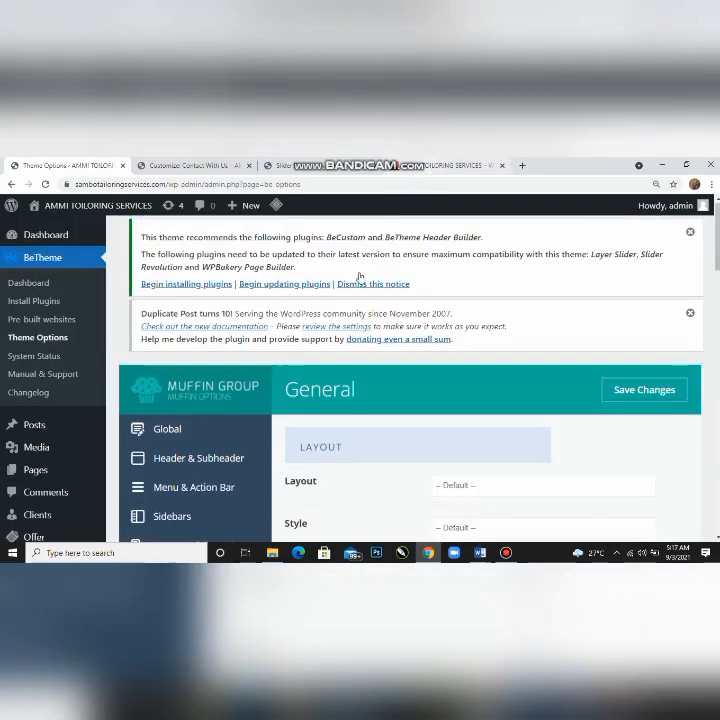
scroll(360, 275, "up", 10)
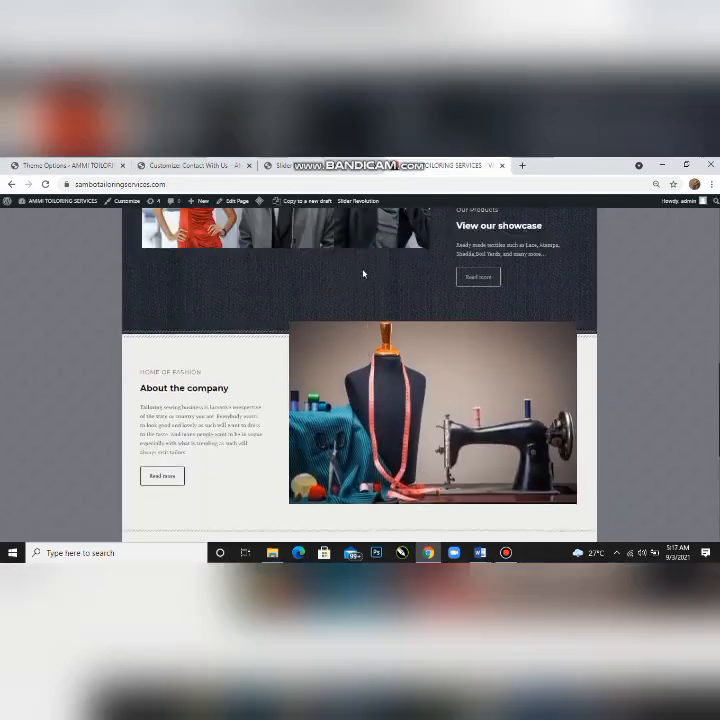
scroll(363, 270, "up", 5)
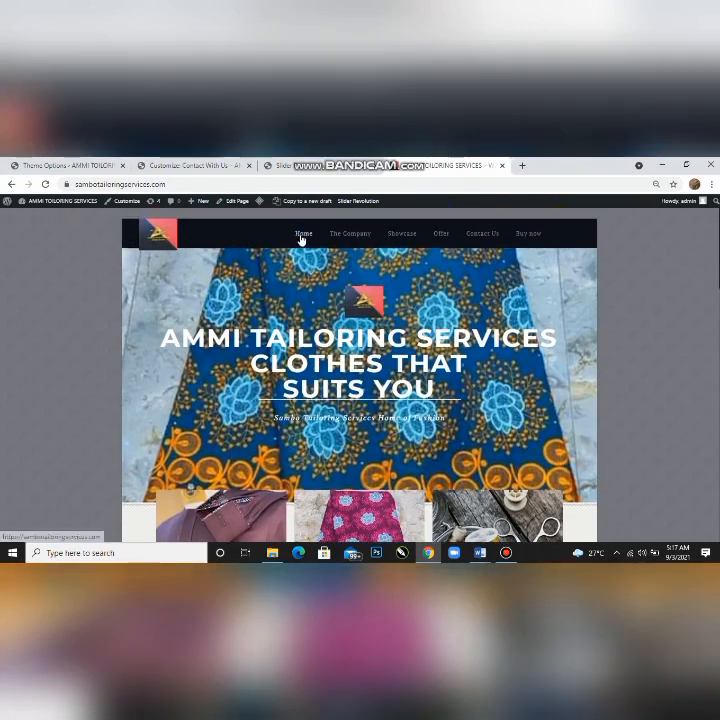
left_click(292, 165)
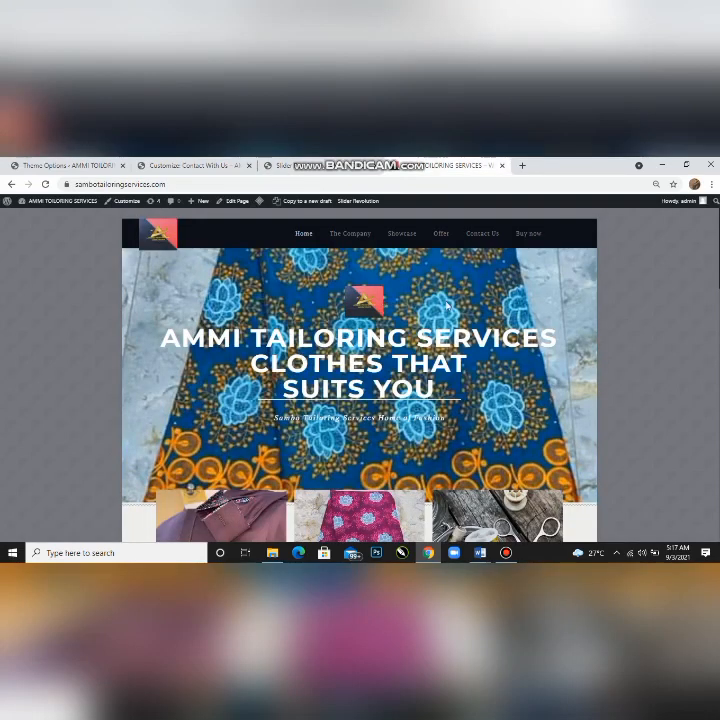
- Review the live homepage's service sections and footer copyright line, reloading the page before going back up to the header
scroll(446, 305, "down", 6)
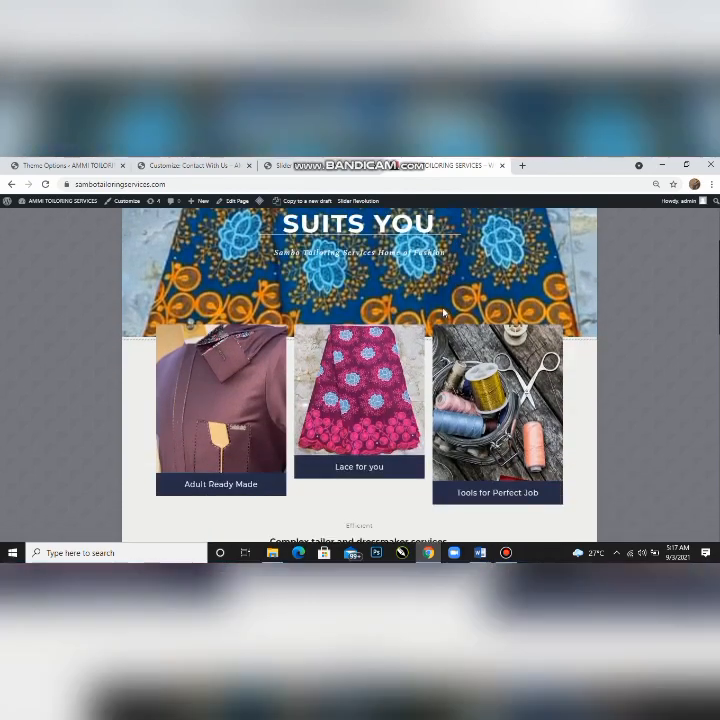
scroll(441, 312, "down", 10)
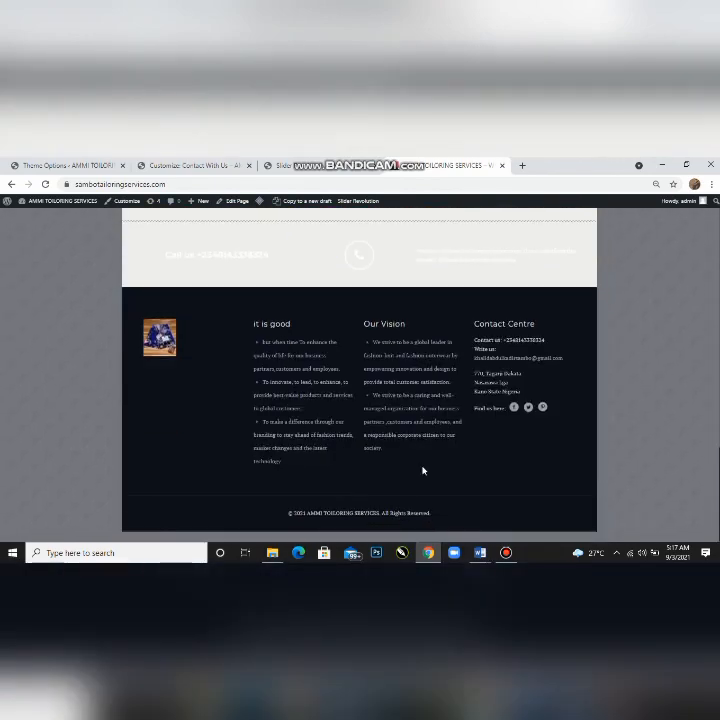
left_click(47, 185)
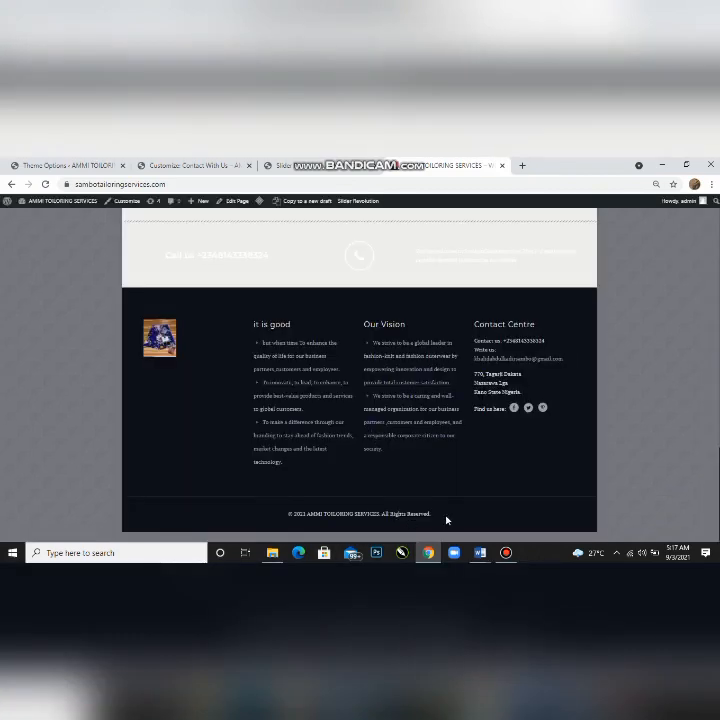
scroll(384, 389, "up", 2)
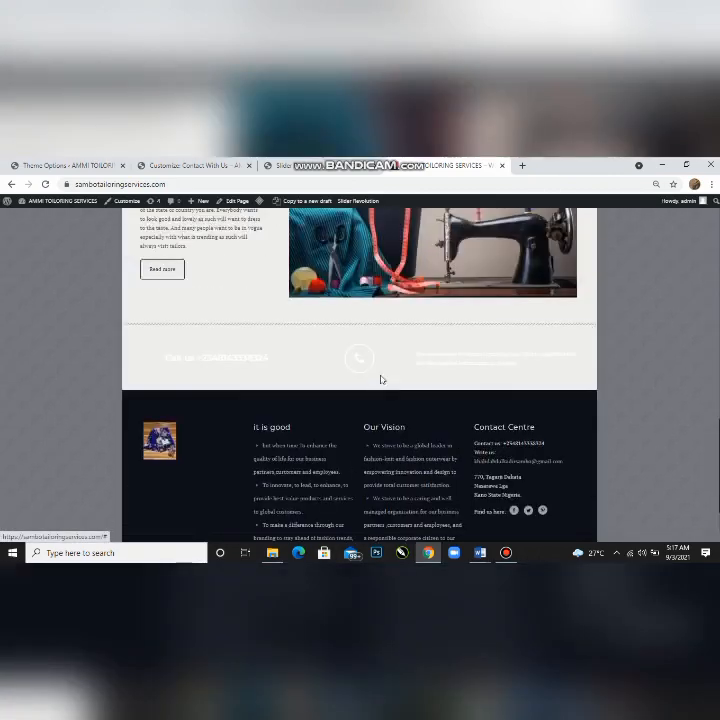
scroll(380, 377, "up", 15)
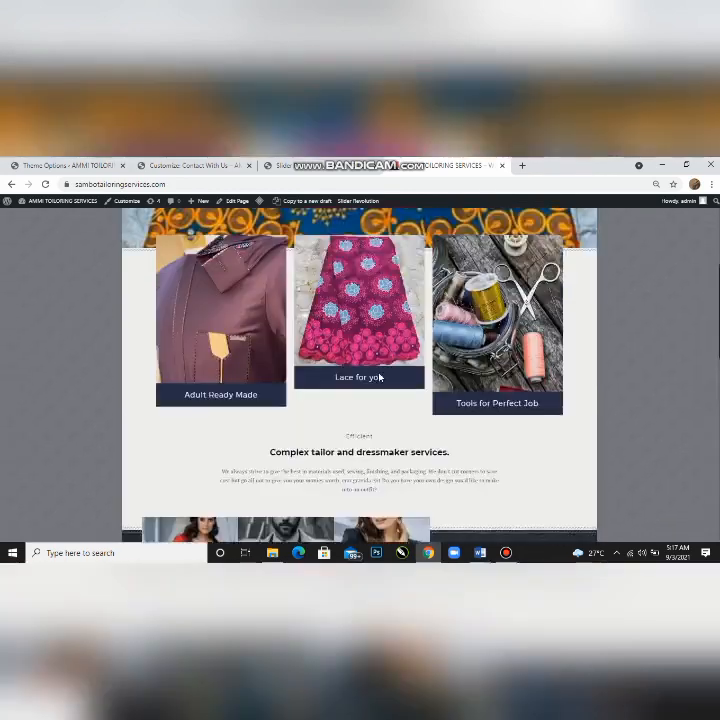
scroll(380, 377, "up", 2)
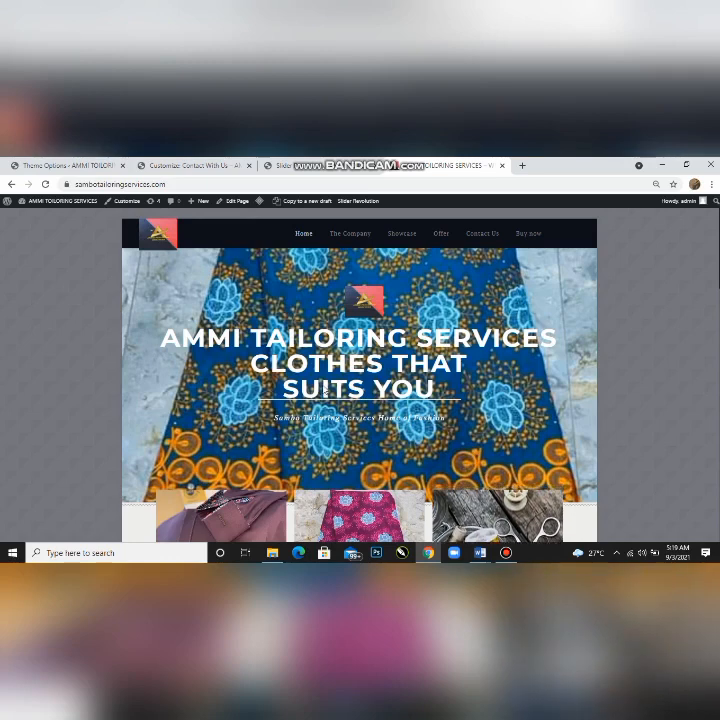
left_click(507, 552)
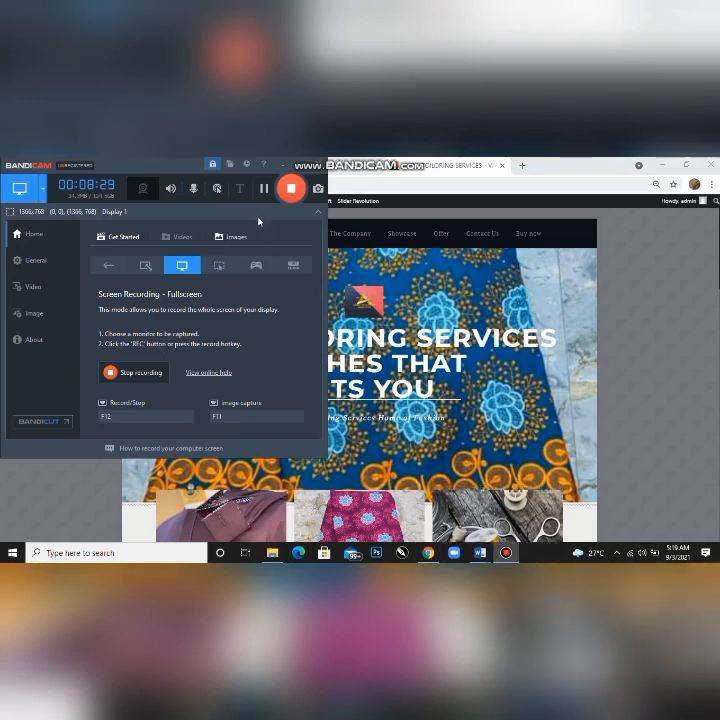